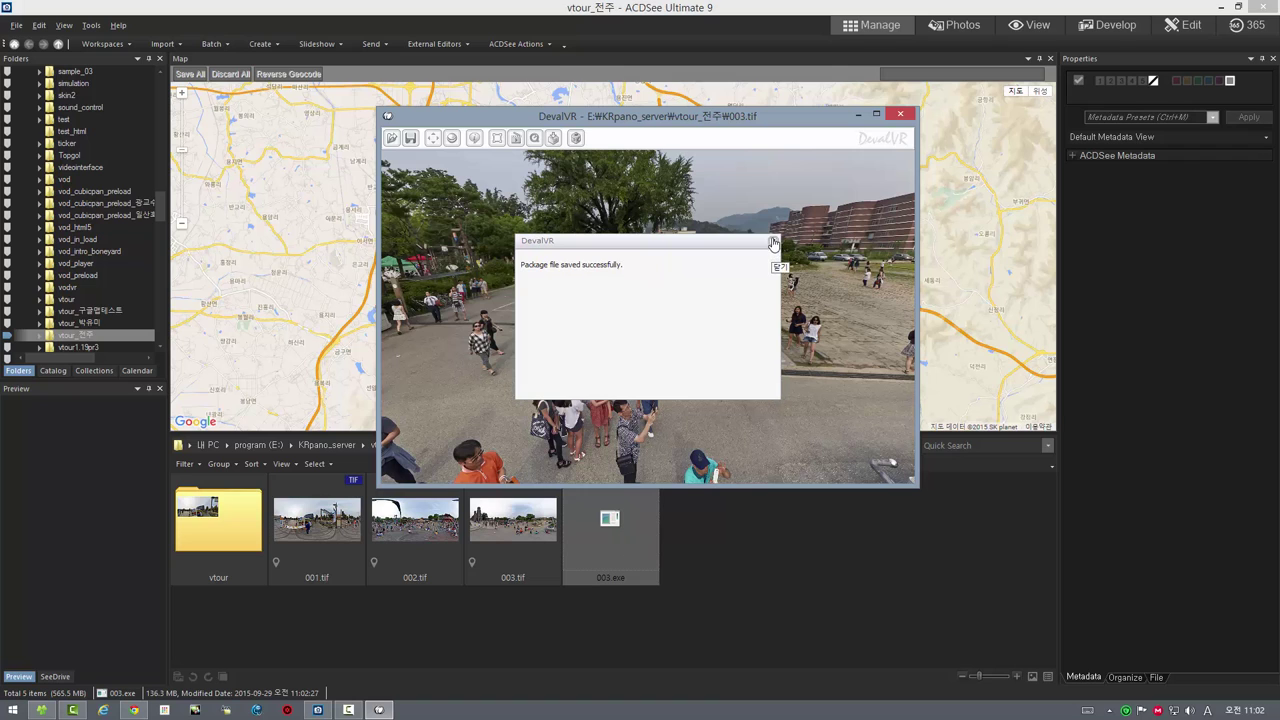
- Close DevalVR along with its package message, and select 003.exe in the vtour_전주 folder in File Explorer
click(772, 241)
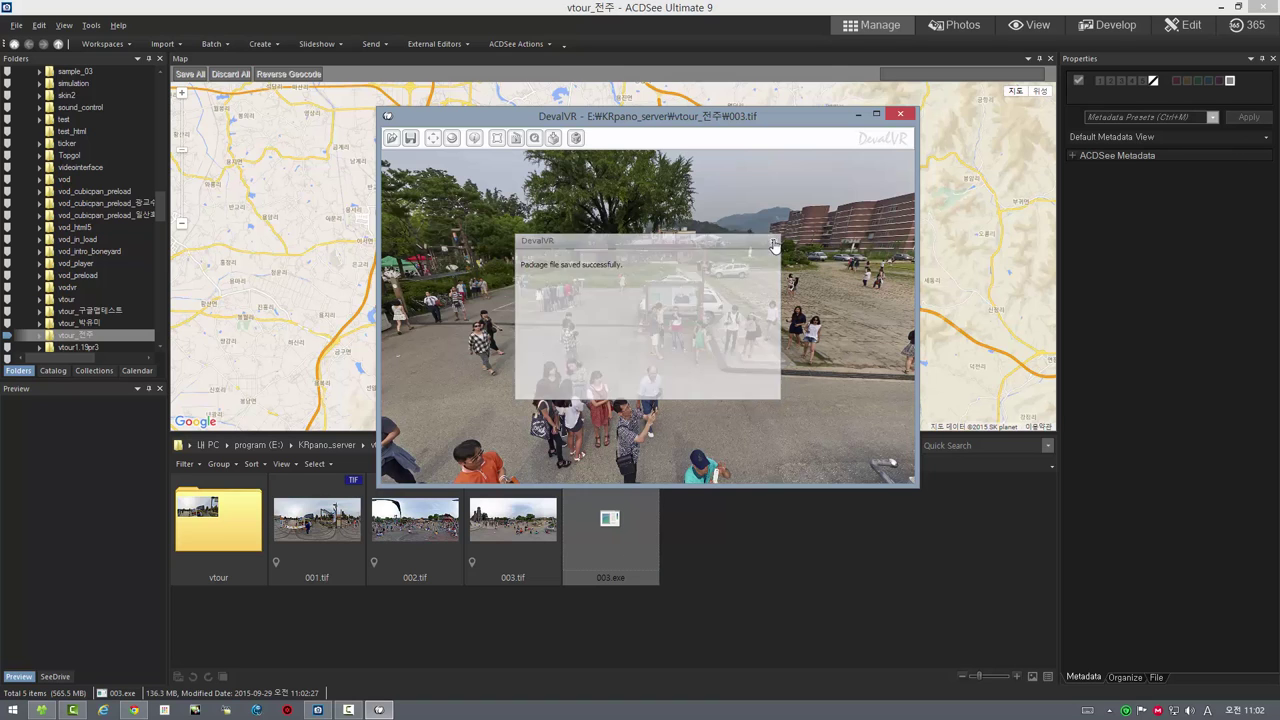
click(900, 115)
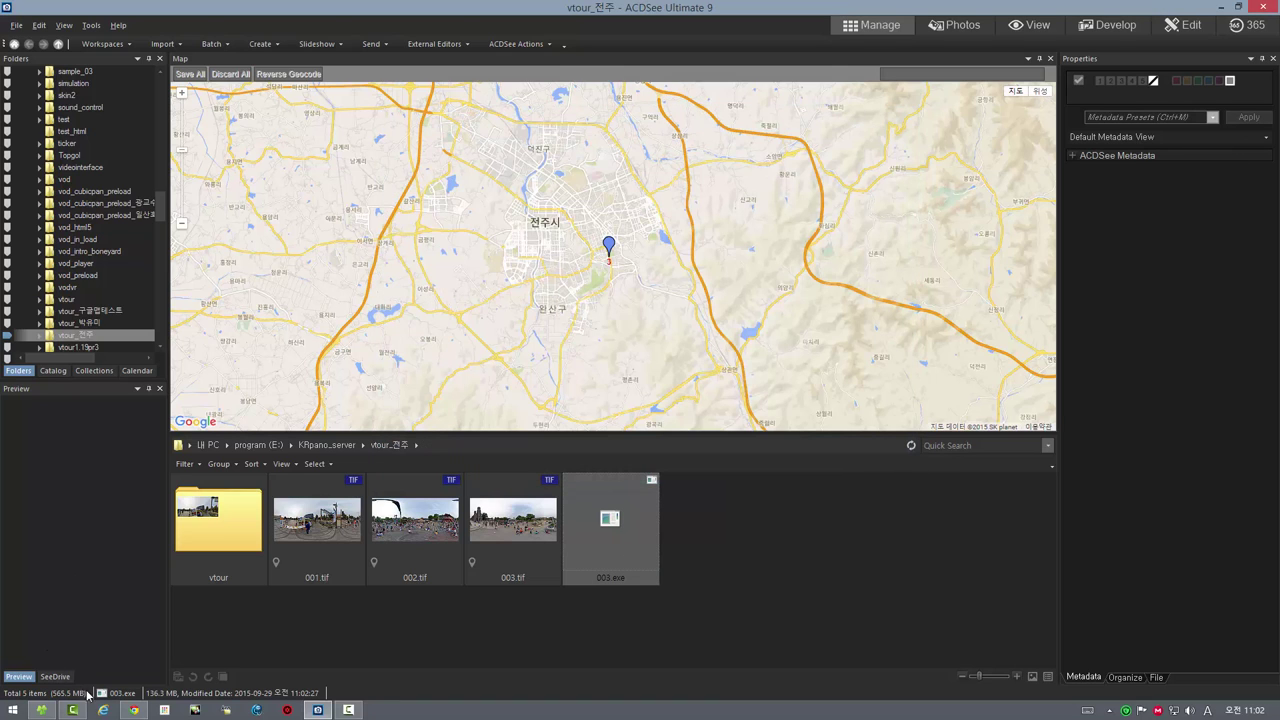
click(41, 709)
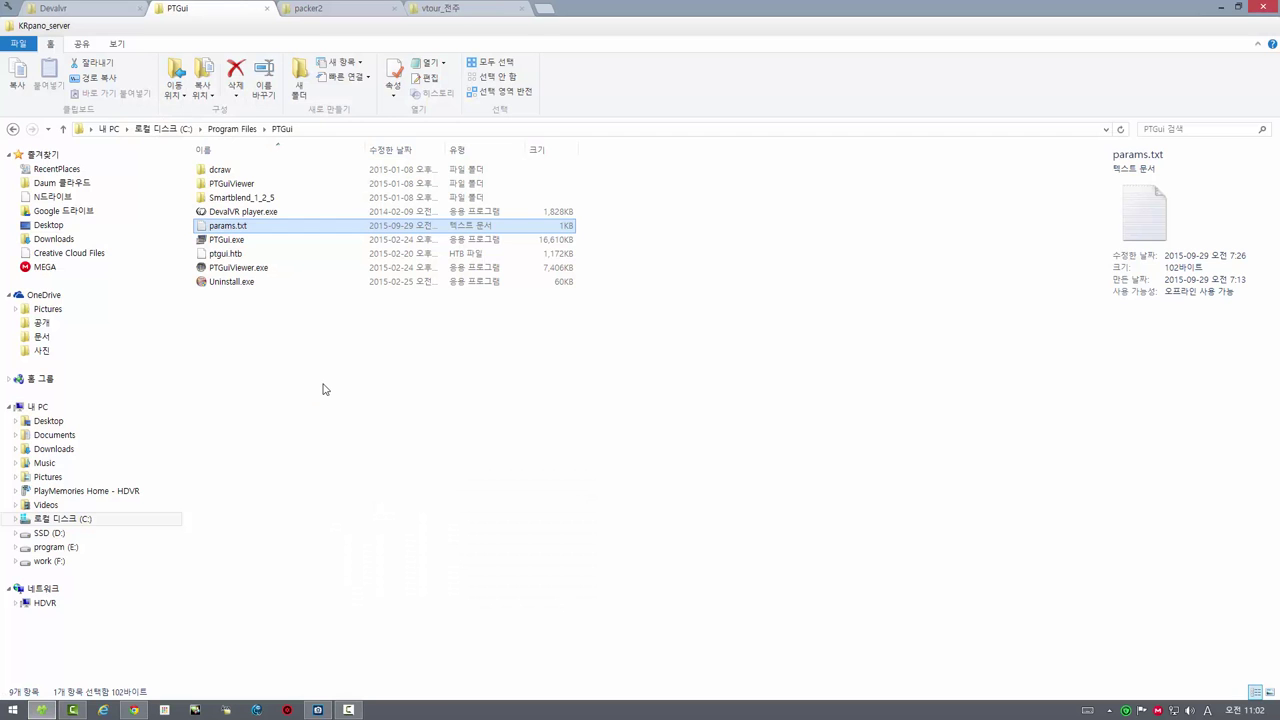
click(455, 8)
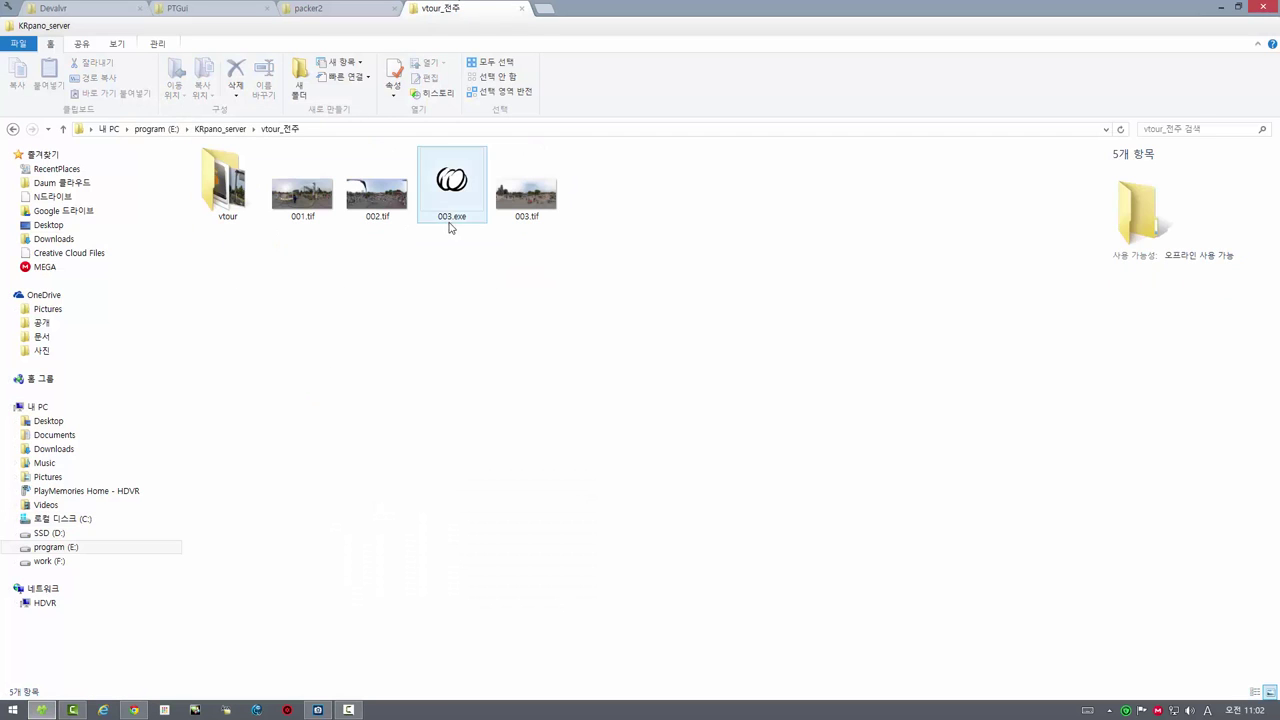
click(456, 192)
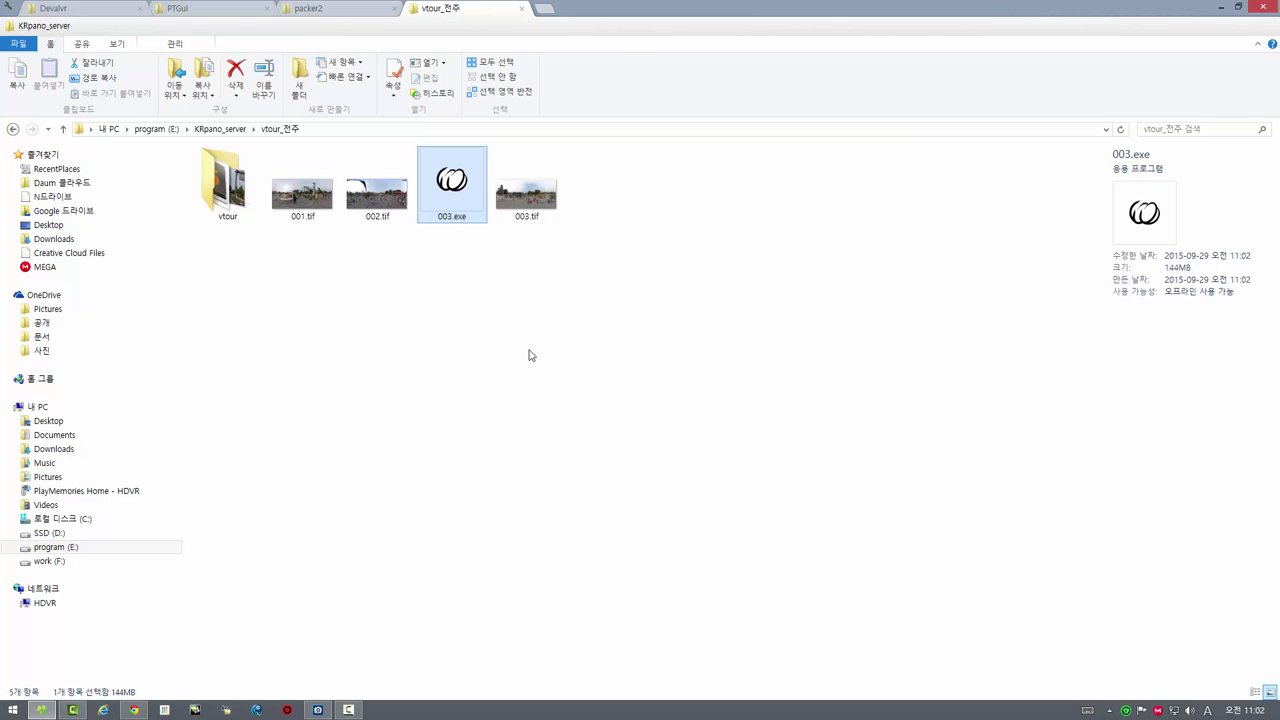
- Run 003.exe to check the packaged panorama in full screen, and close its viewer
double_click(451, 179)
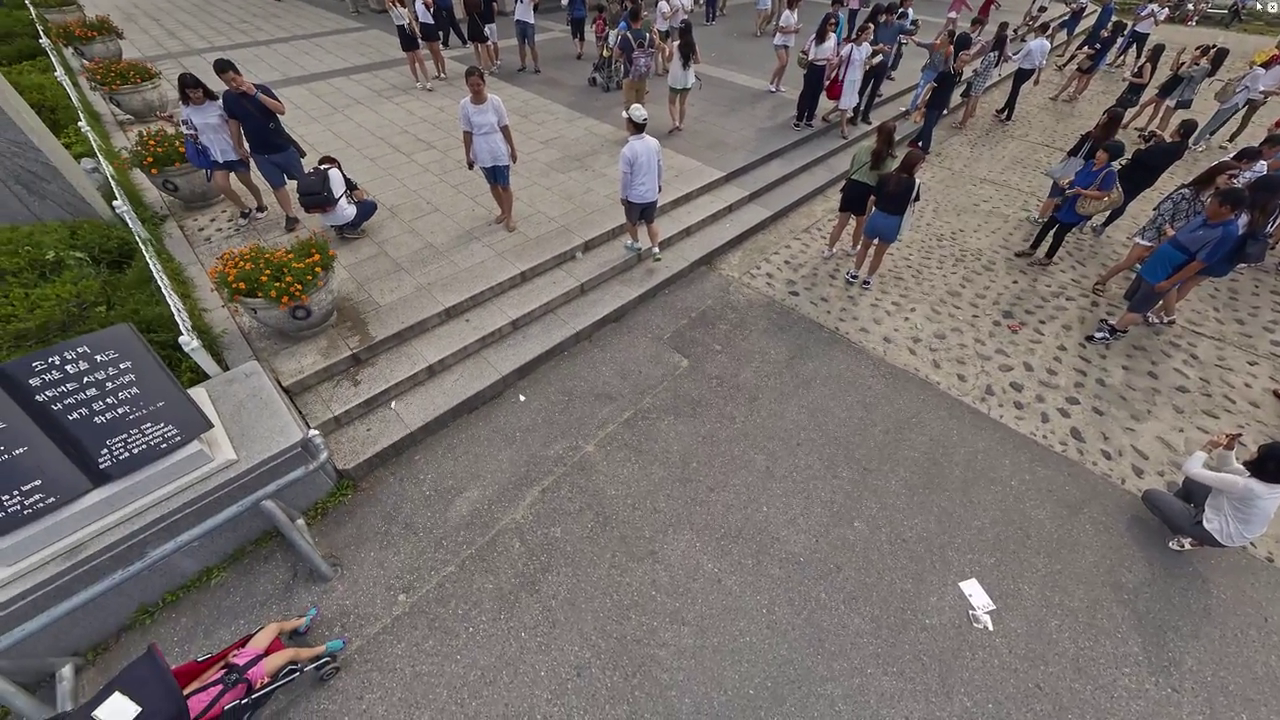
key(Escape)
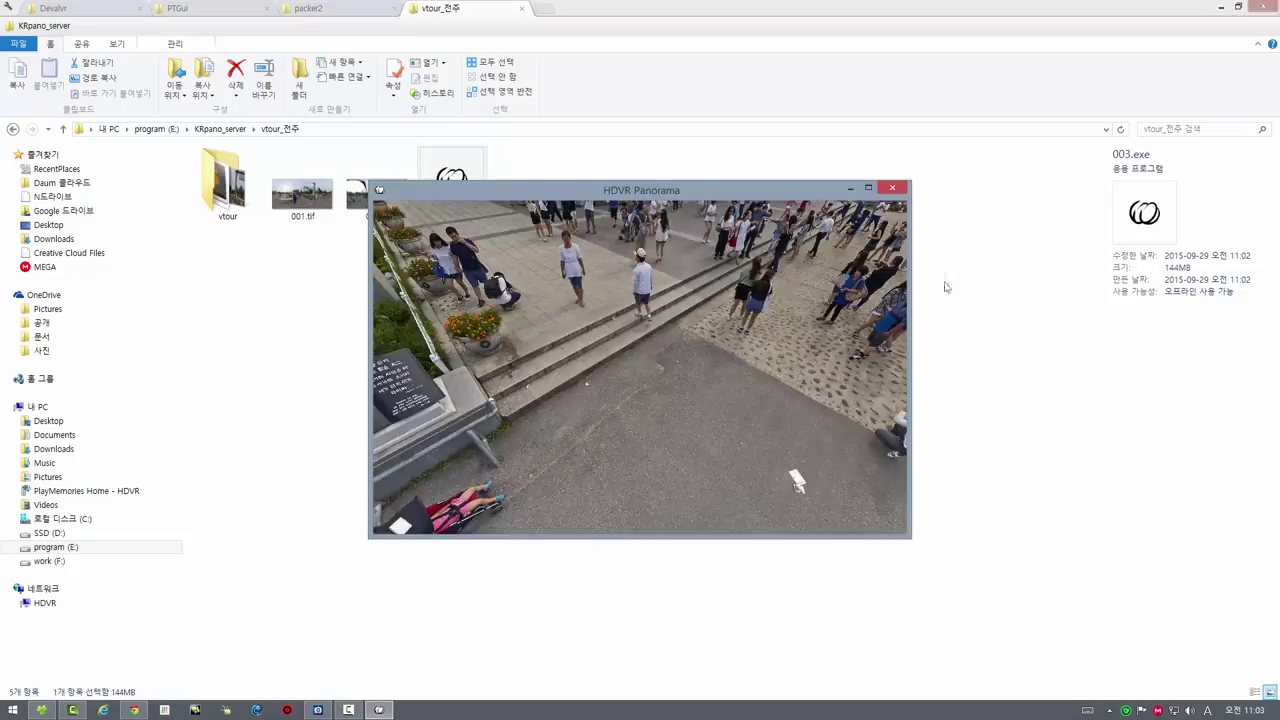
click(896, 190)
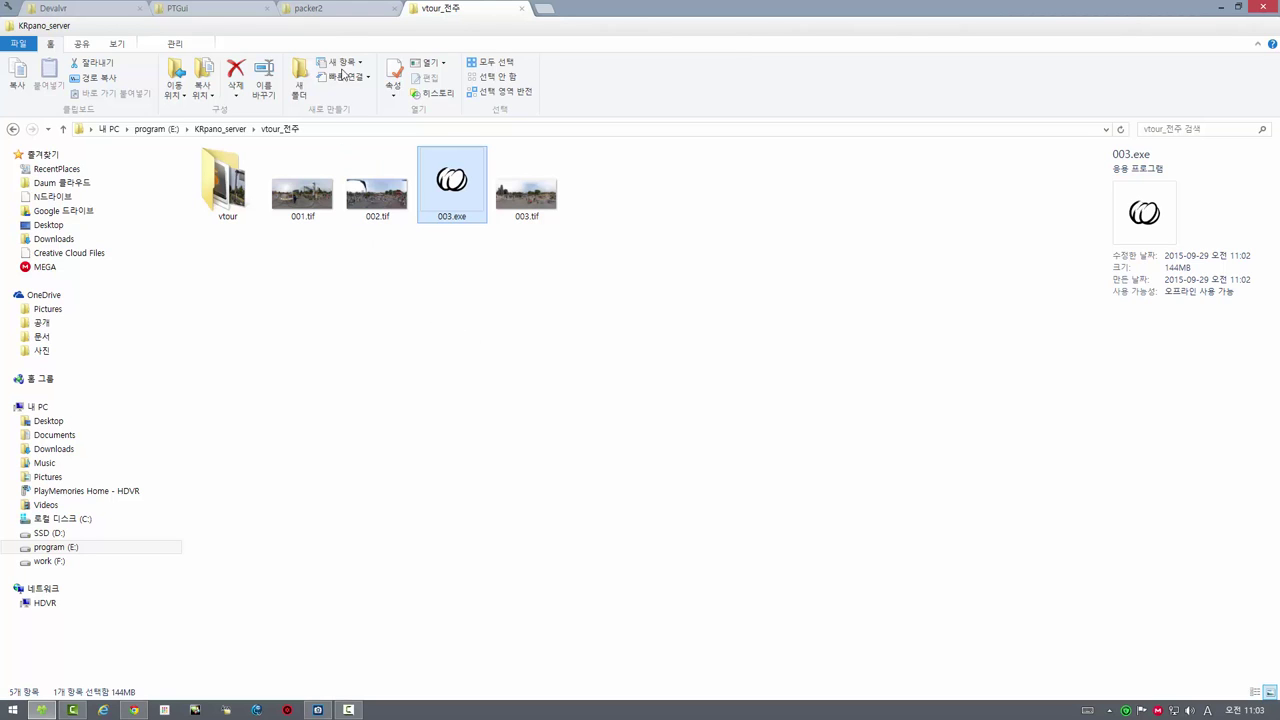
- Open sage.dvl from the packer2 folder in Sublime Text and examine its panorama, thumbnail and menu definitions
click(345, 8)
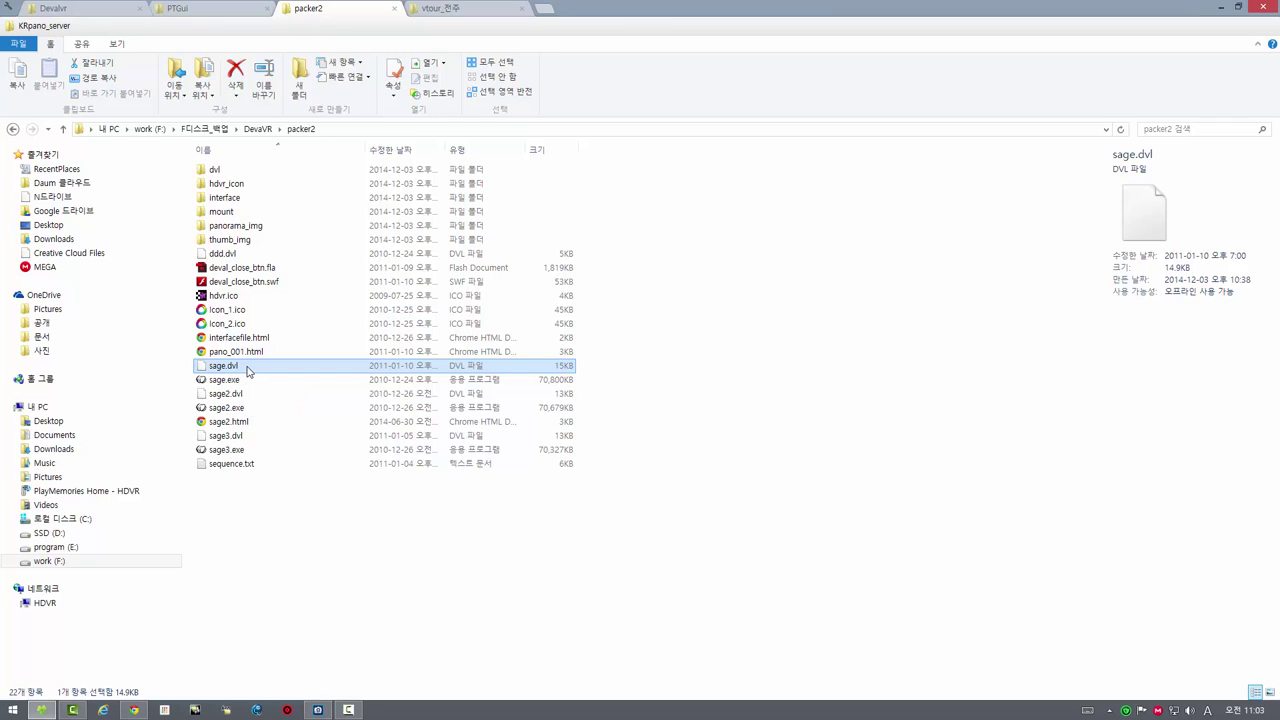
right_click(247, 369)
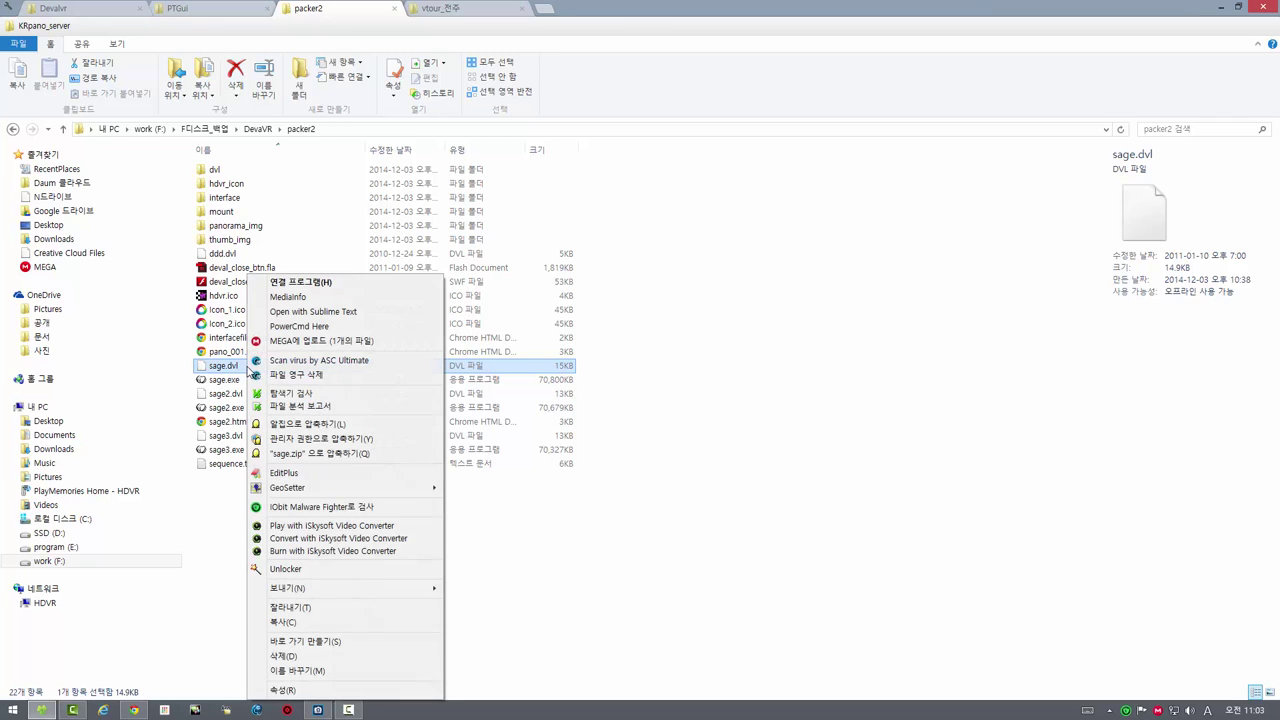
click(318, 312)
scroll(640, 370, down, 11)
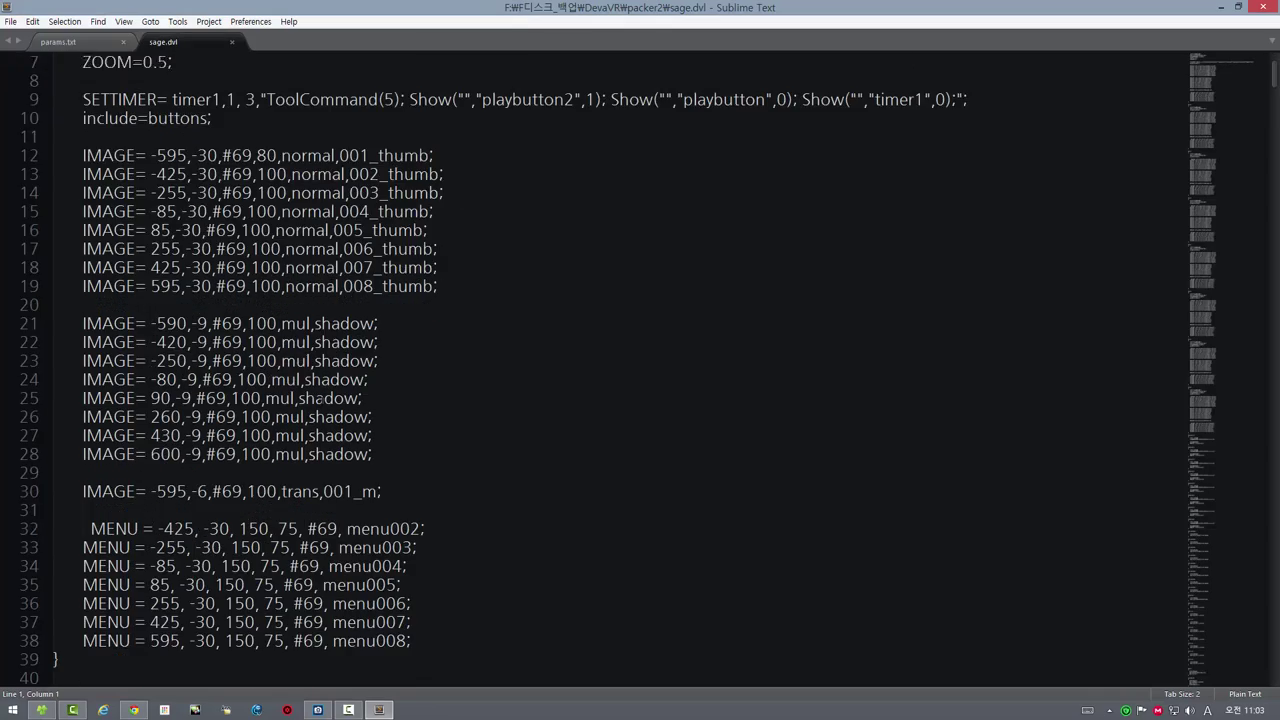
scroll(640, 370, down, 20)
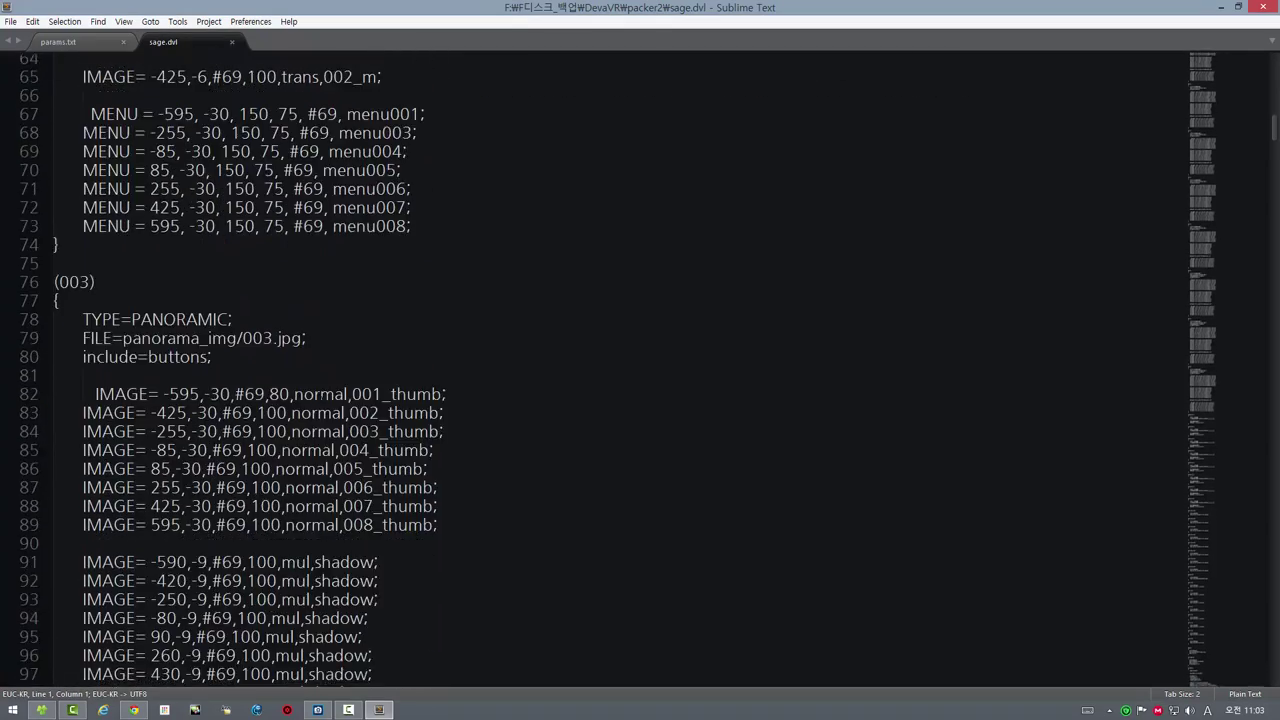
scroll(640, 370, down, 20)
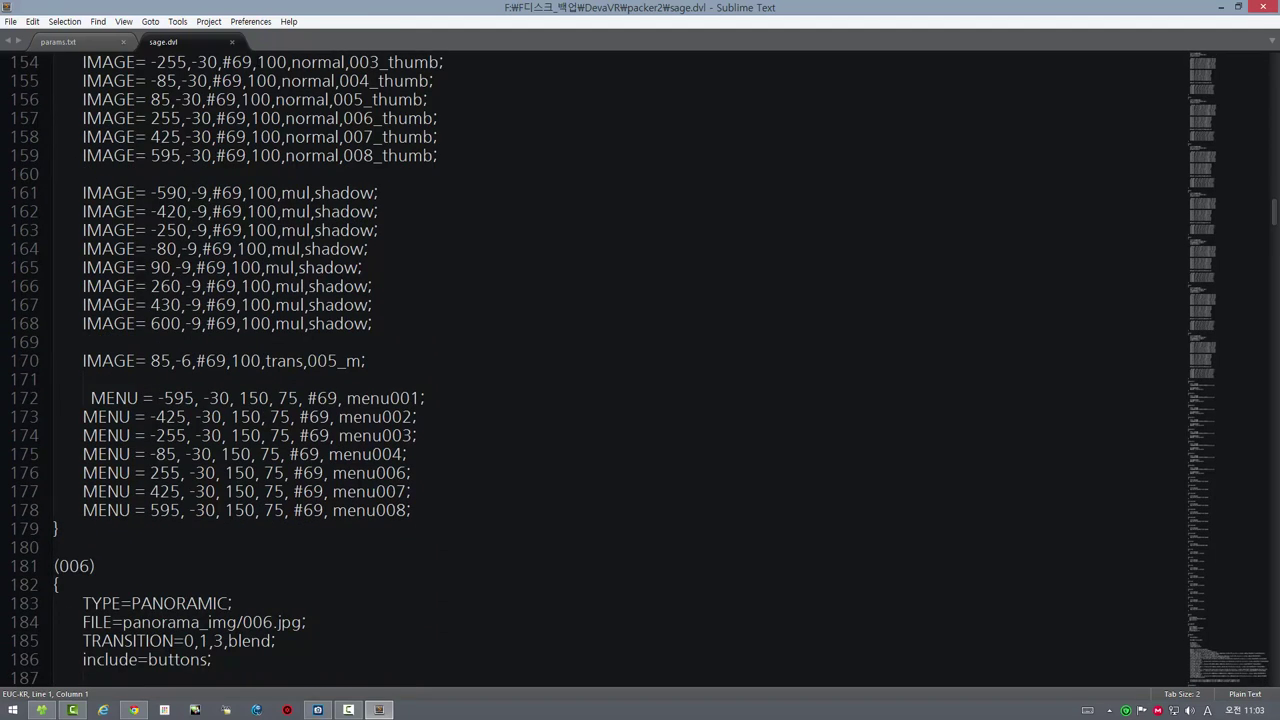
- Close sage.dvl and params.txt, and exit Sublime Text
click(234, 41)
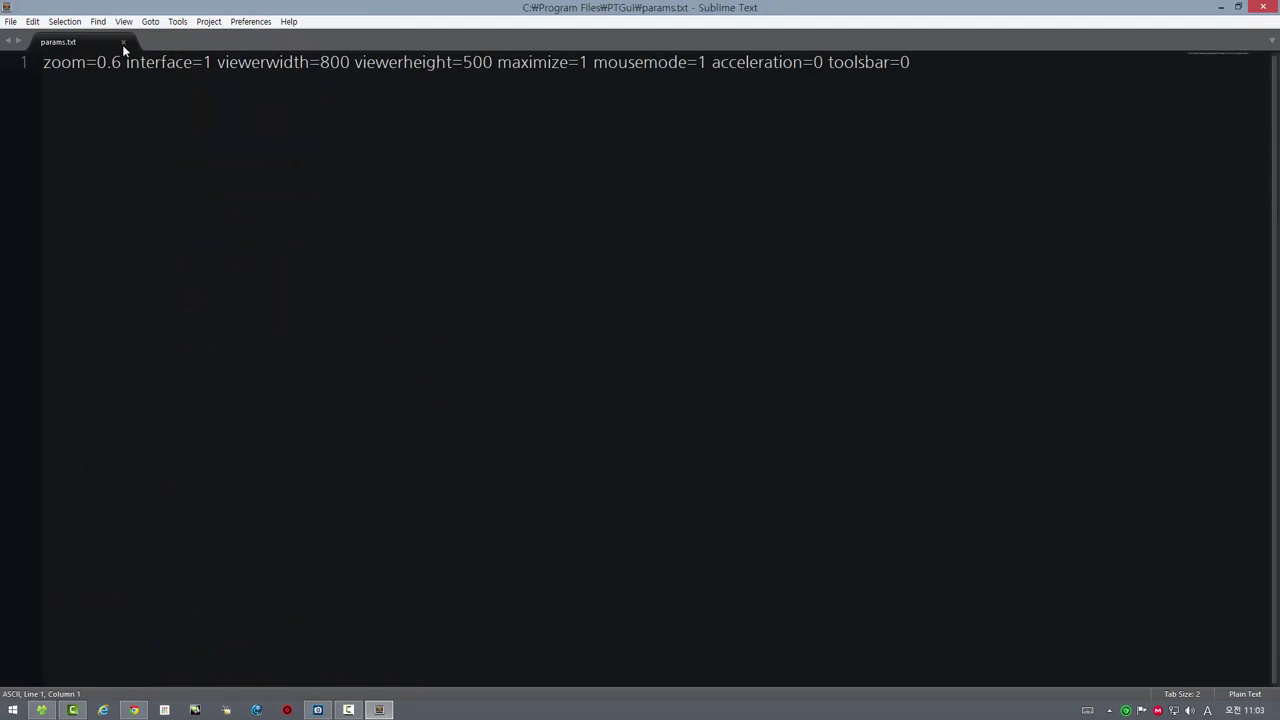
click(124, 43)
click(1263, 7)
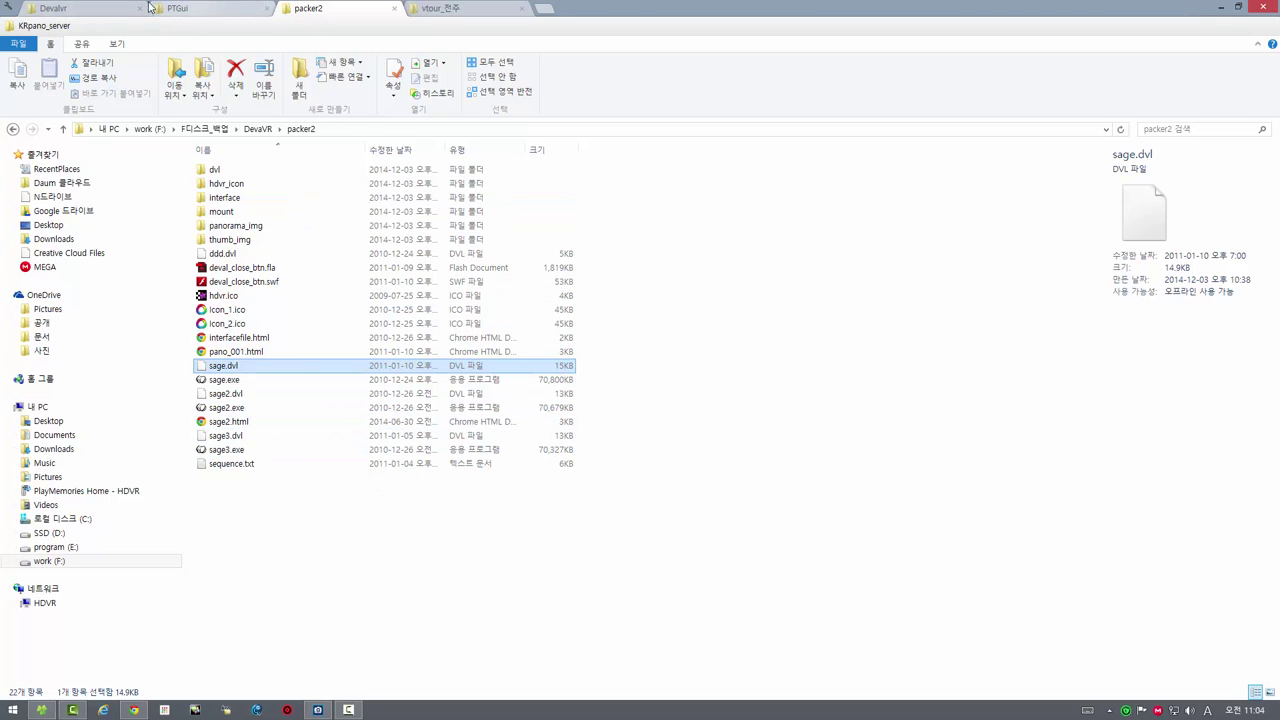
- Run sage3.exe from the Devalvr folder, view its second through eighth panoramas in turn, and close the viewer
click(97, 8)
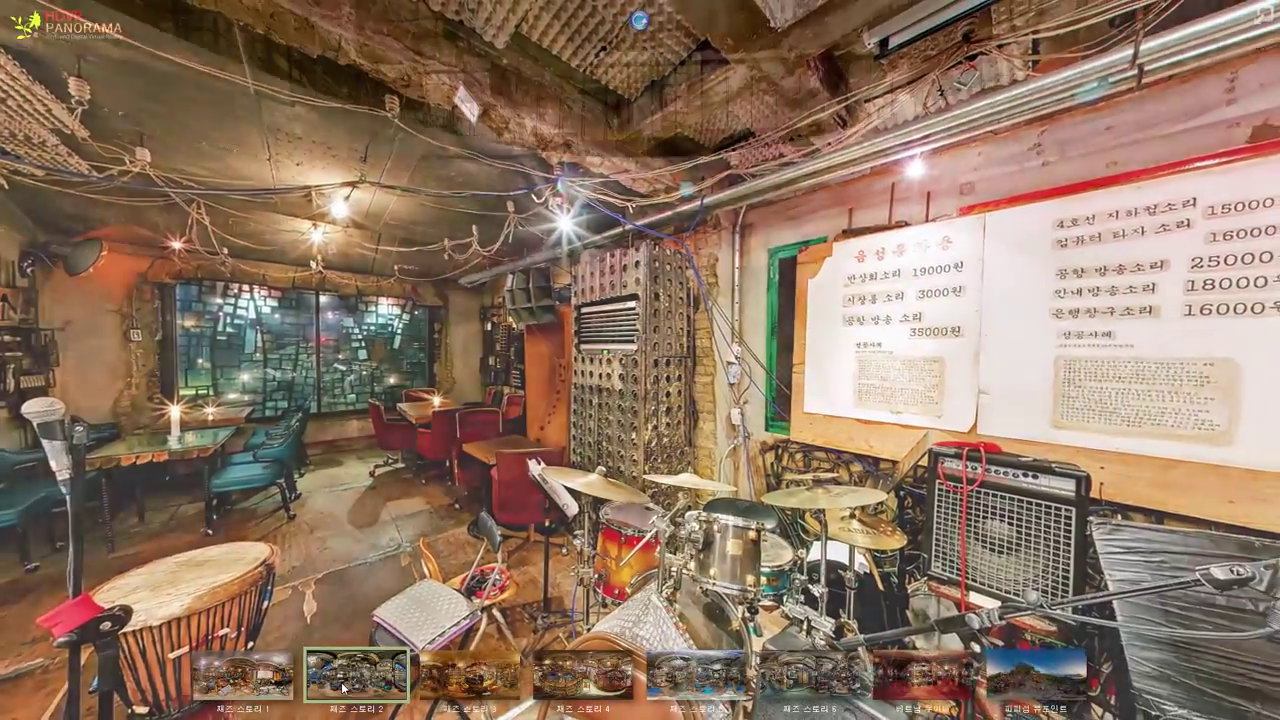
click(343, 688)
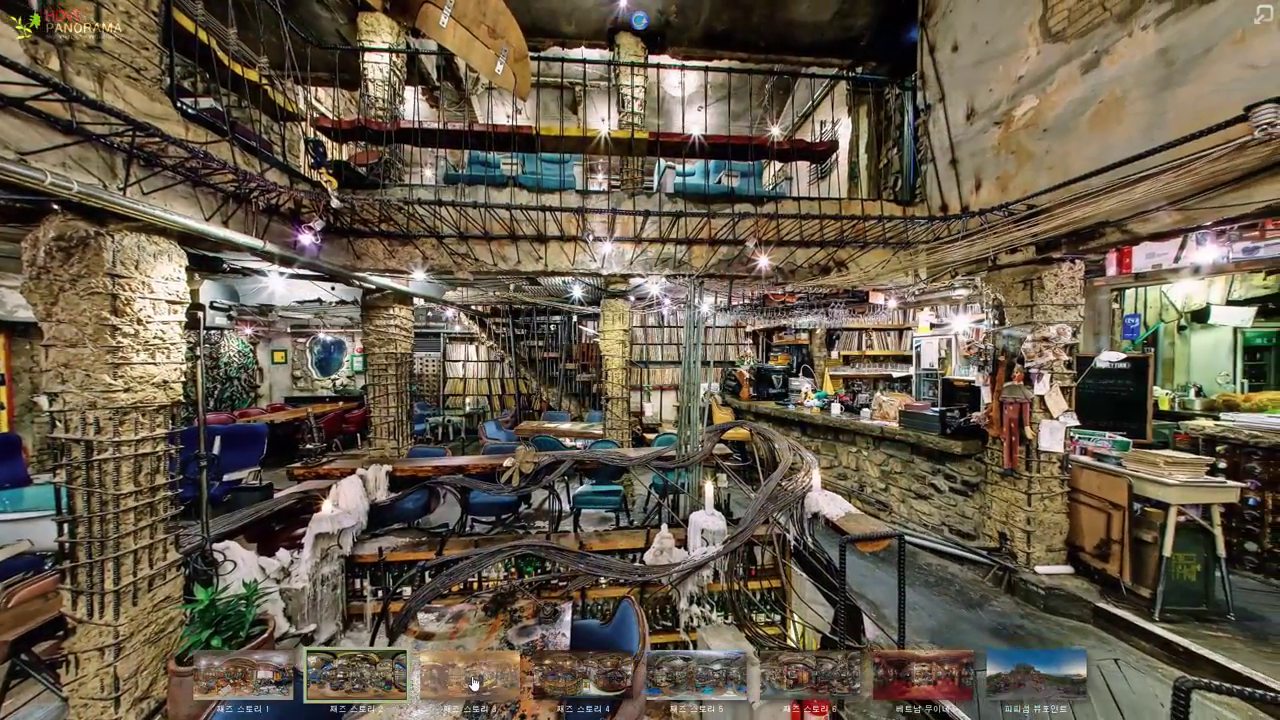
click(470, 676)
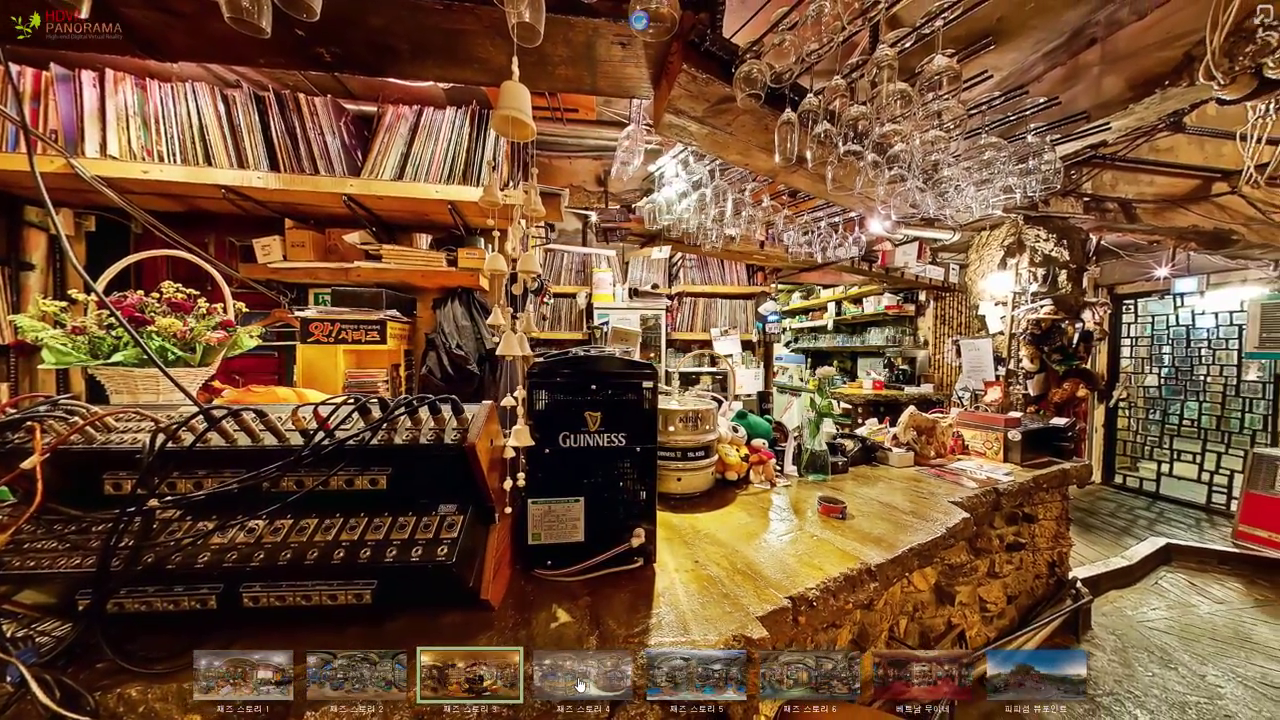
click(579, 684)
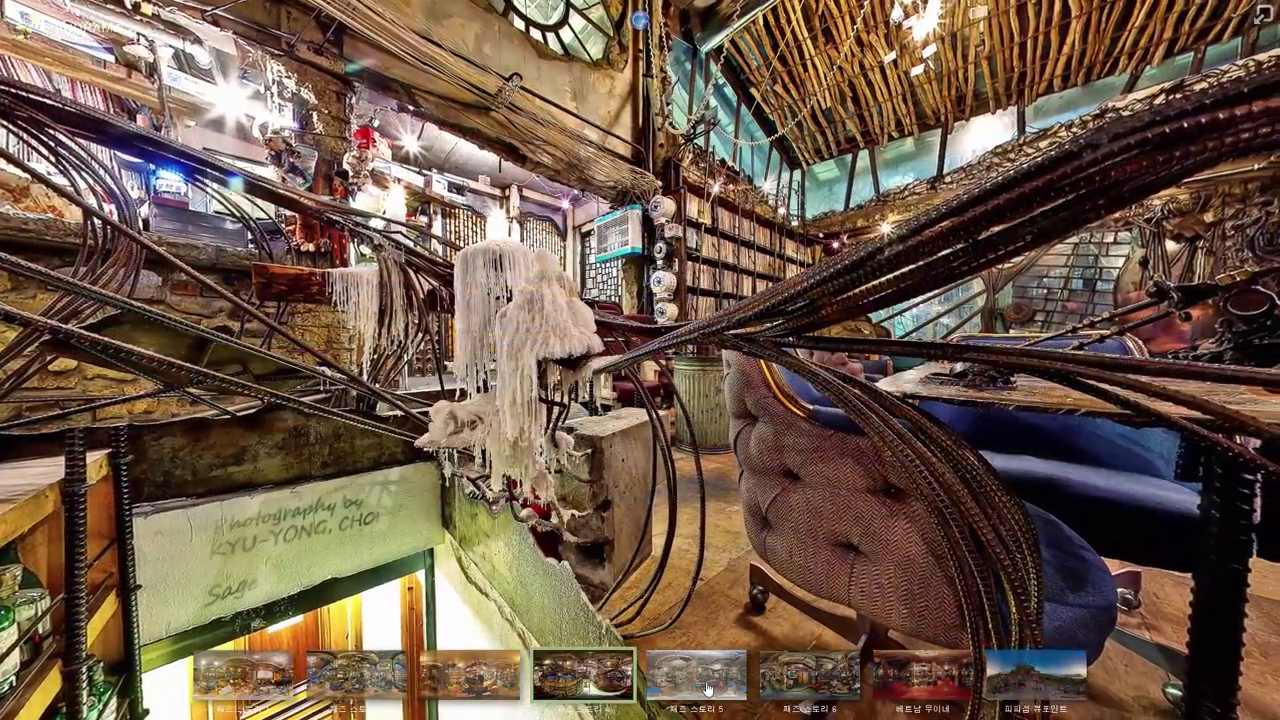
click(706, 688)
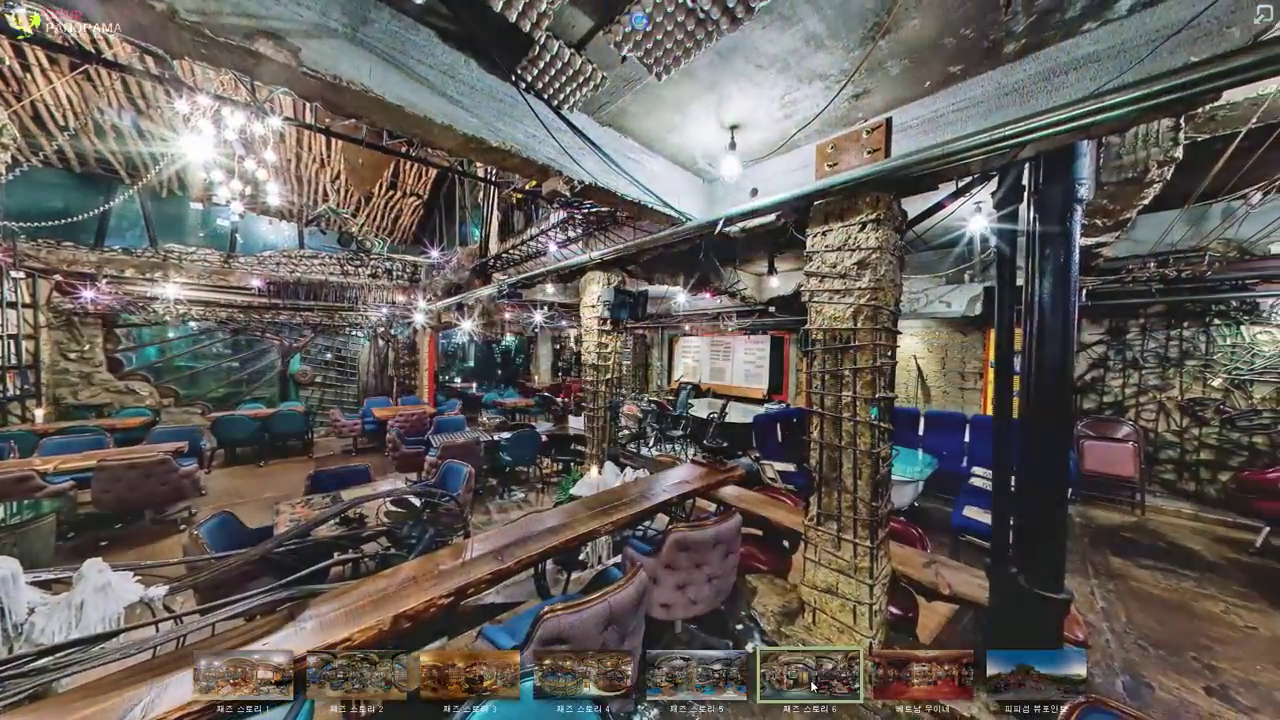
click(812, 686)
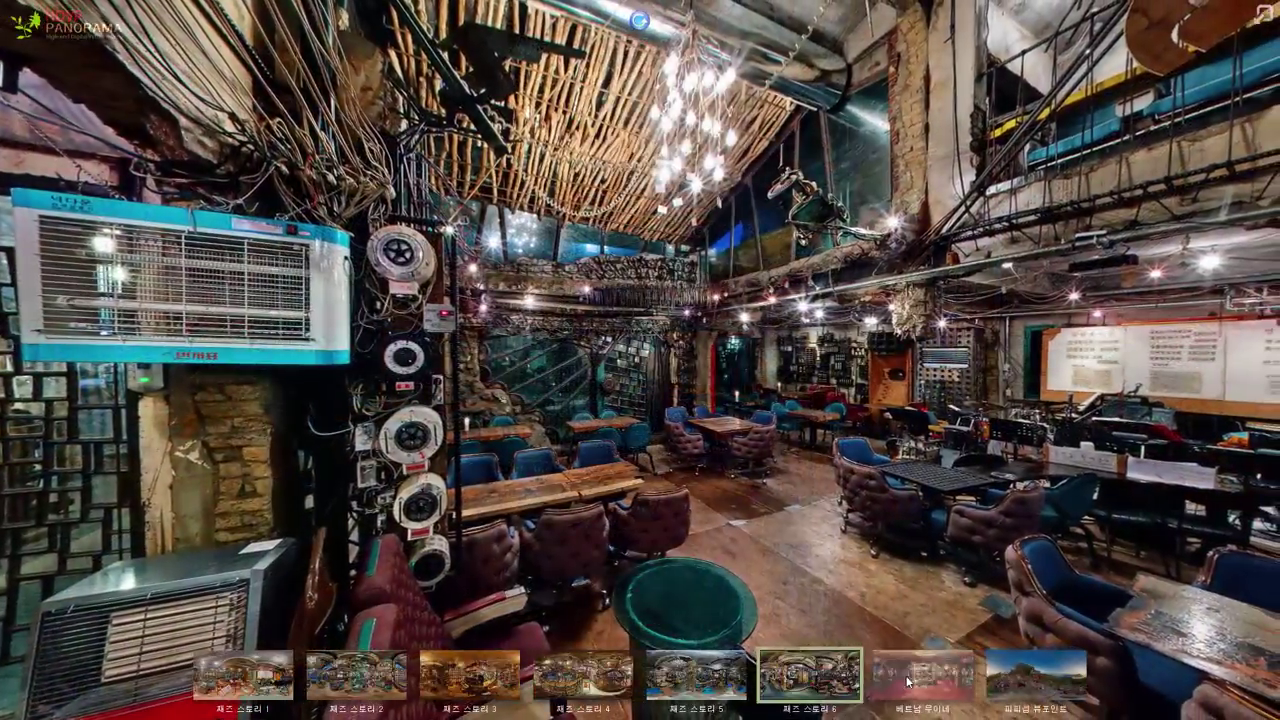
click(922, 678)
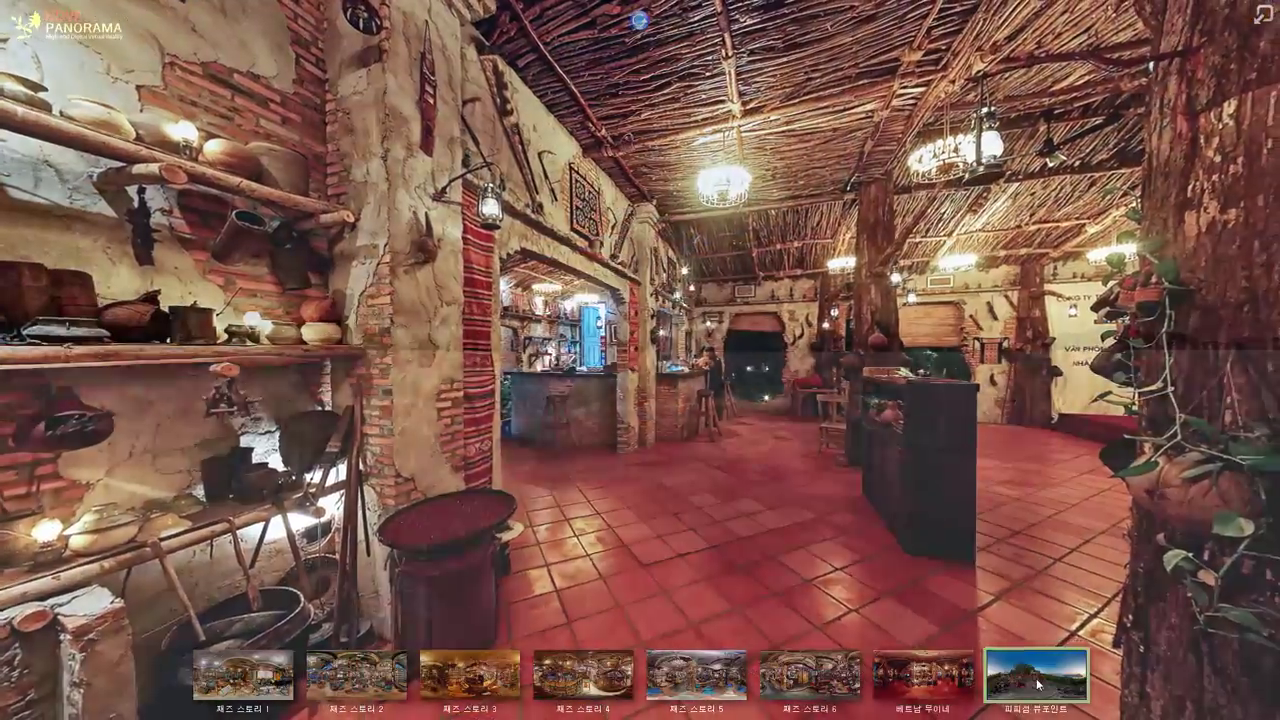
click(1037, 685)
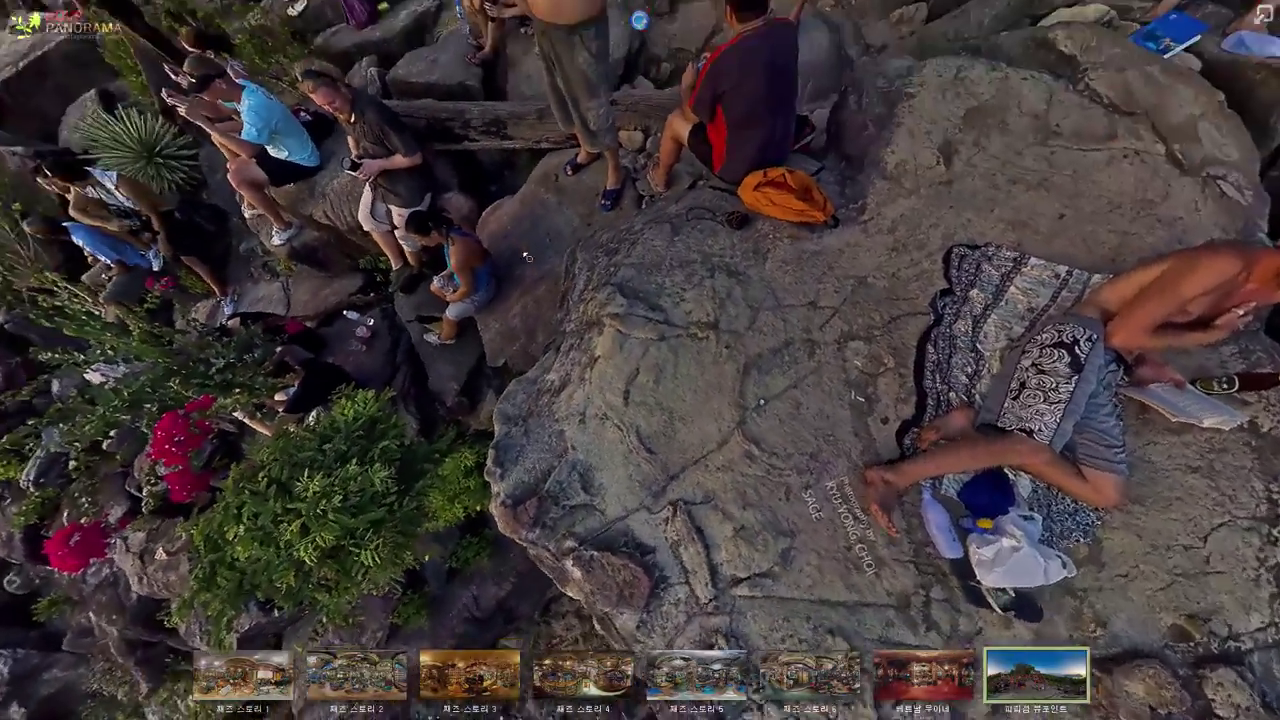
key(Escape)
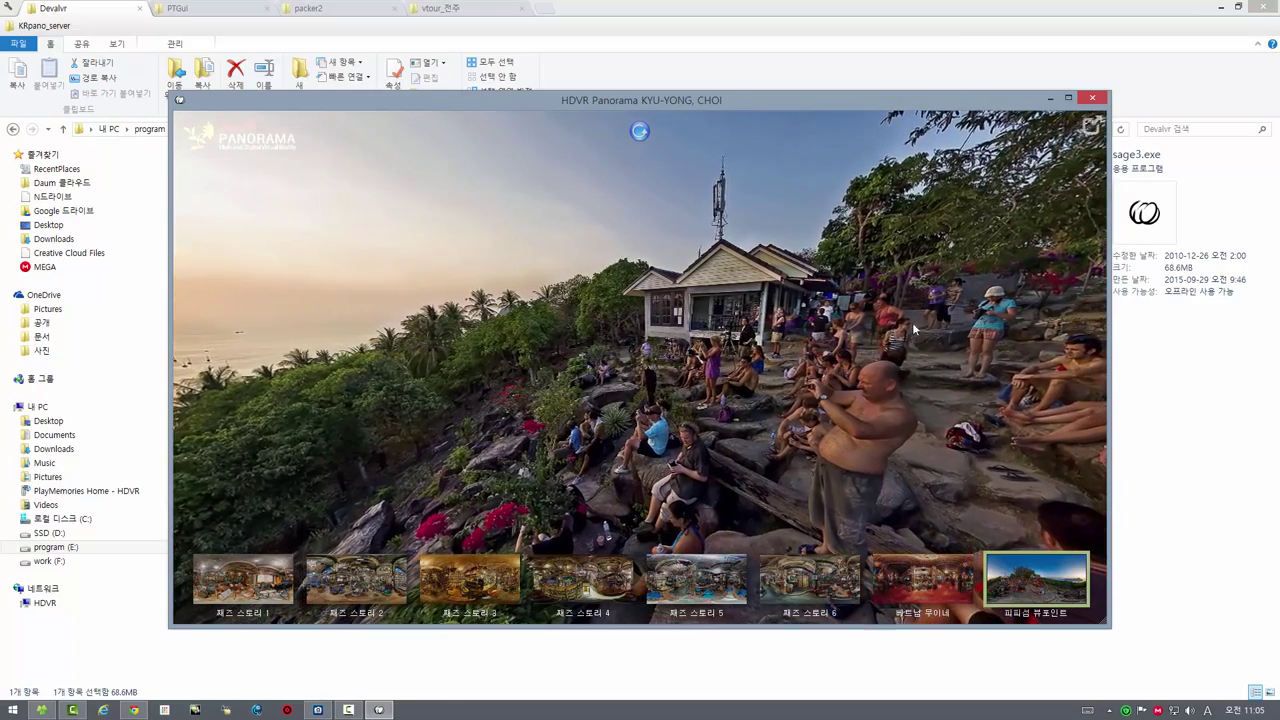
click(1094, 99)
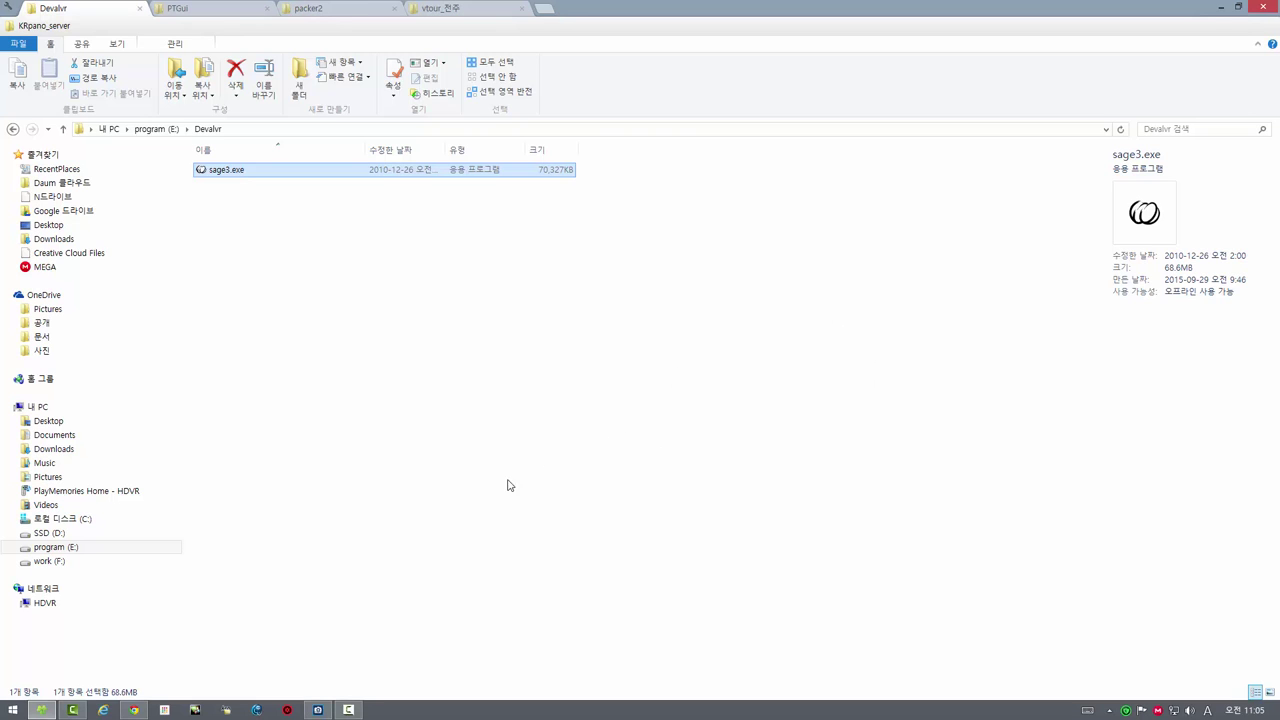
- Switch to ACDSee and open 003.tif in the DevalVR external editor
click(317, 710)
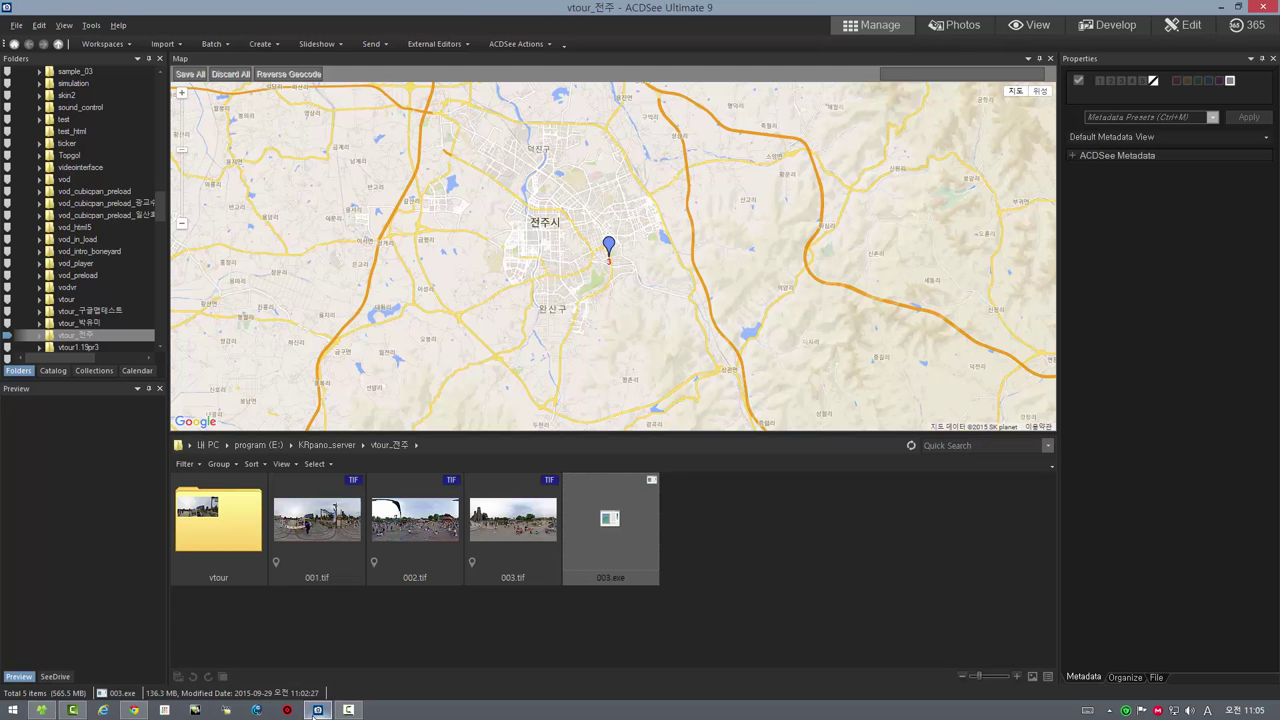
click(513, 524)
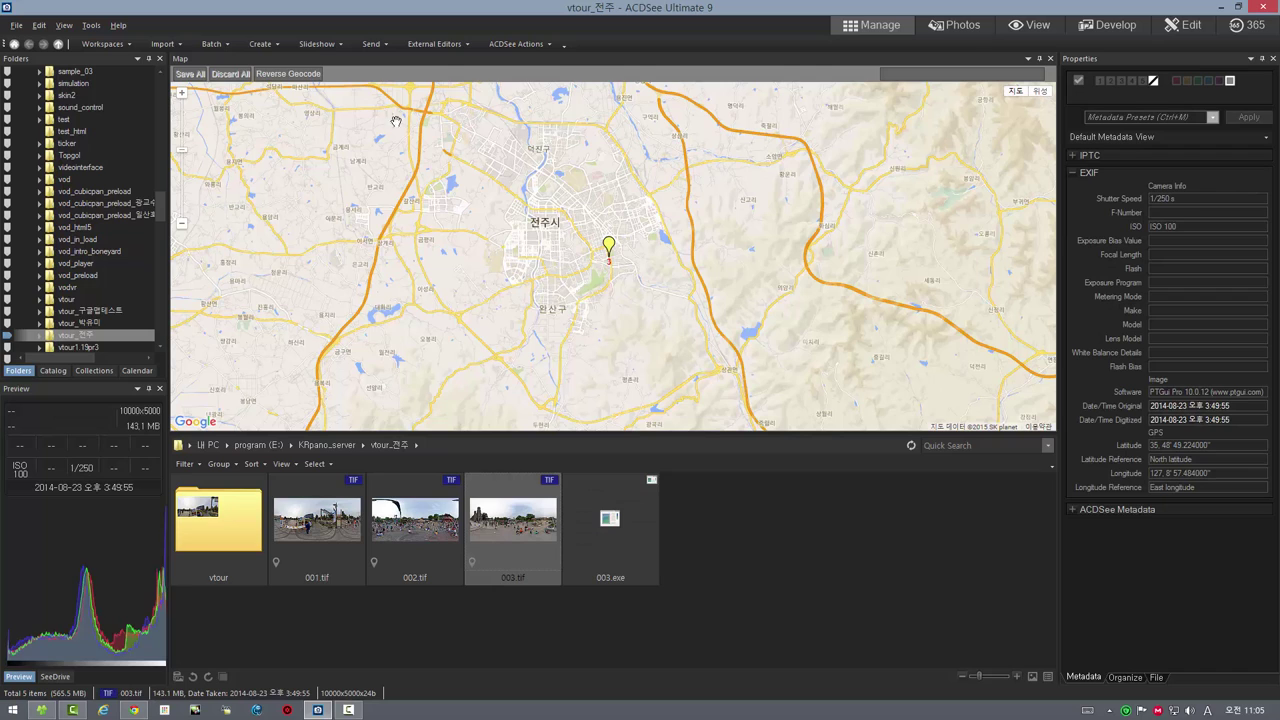
click(438, 45)
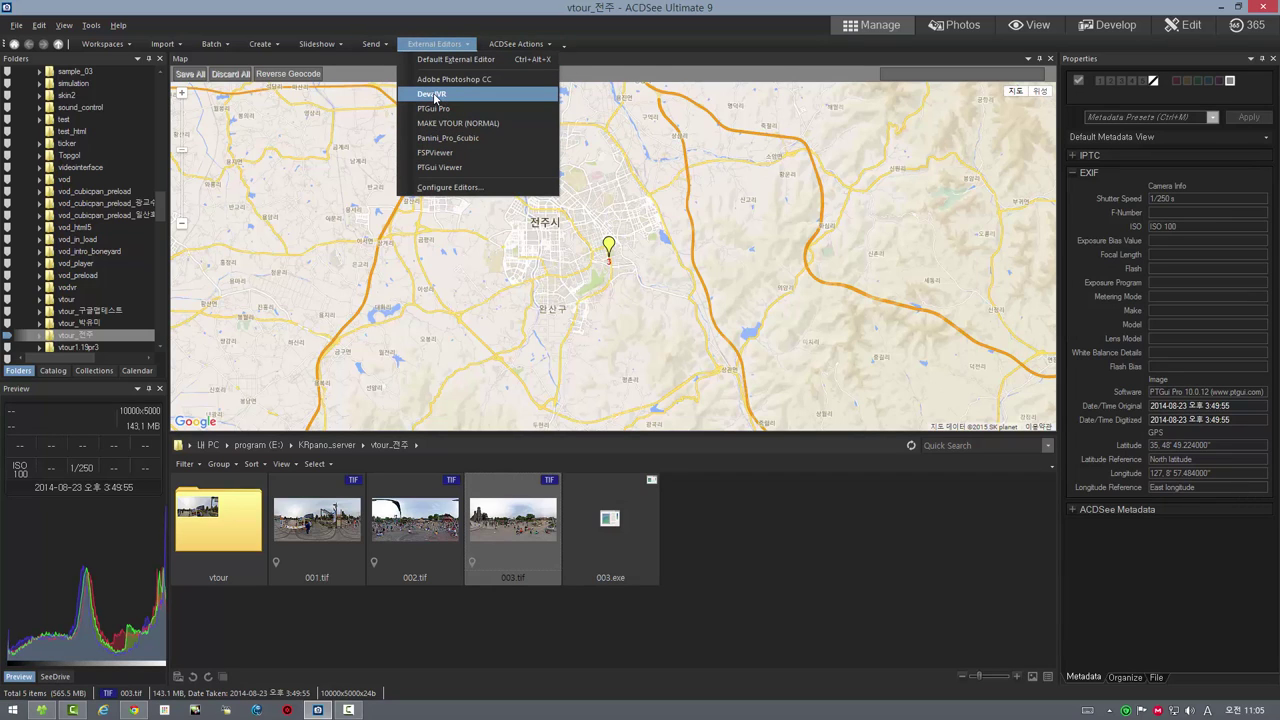
click(432, 94)
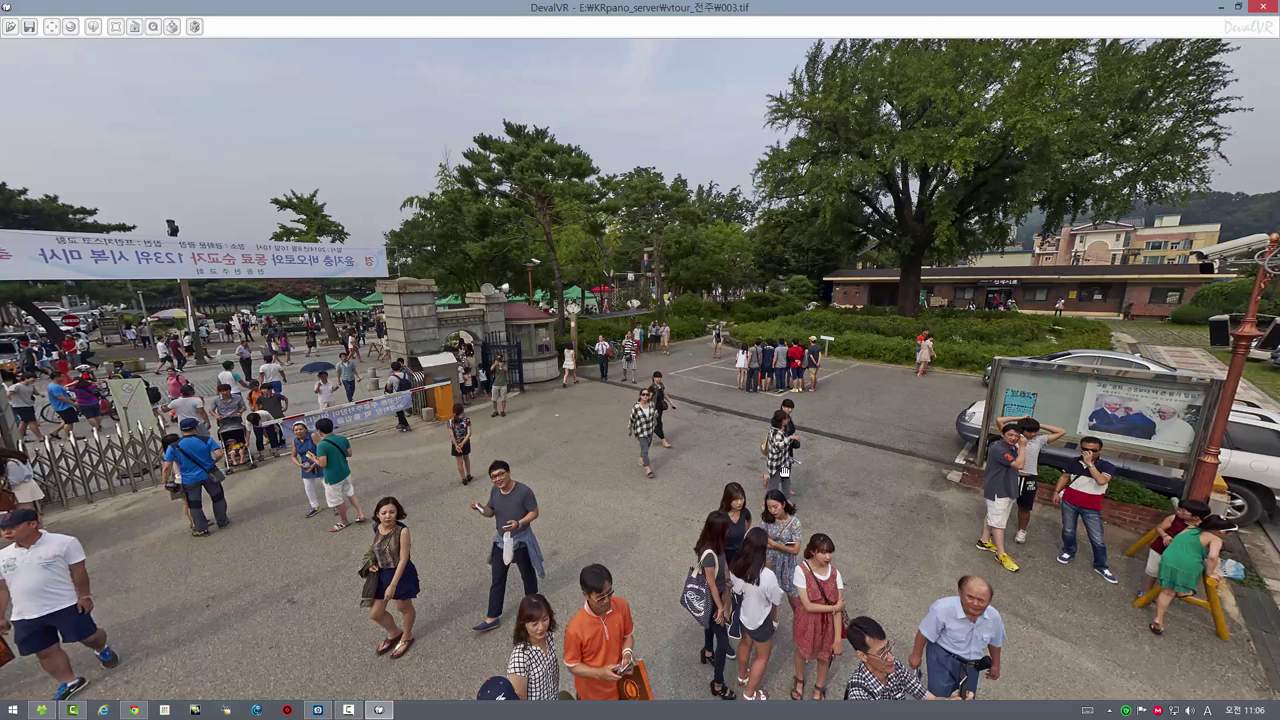
- Look around the 003.tif panorama in different directions and close DevalVR
drag(647, 285, 566, 338)
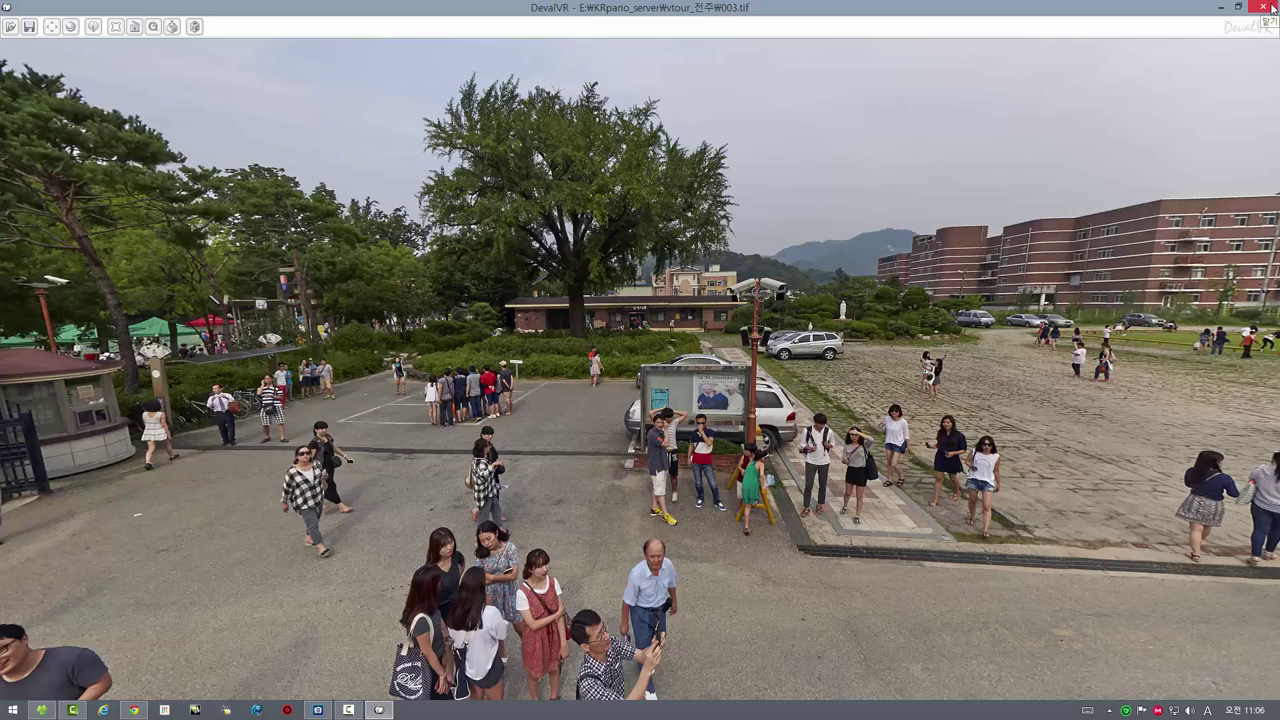
drag(617, 327, 590, 338)
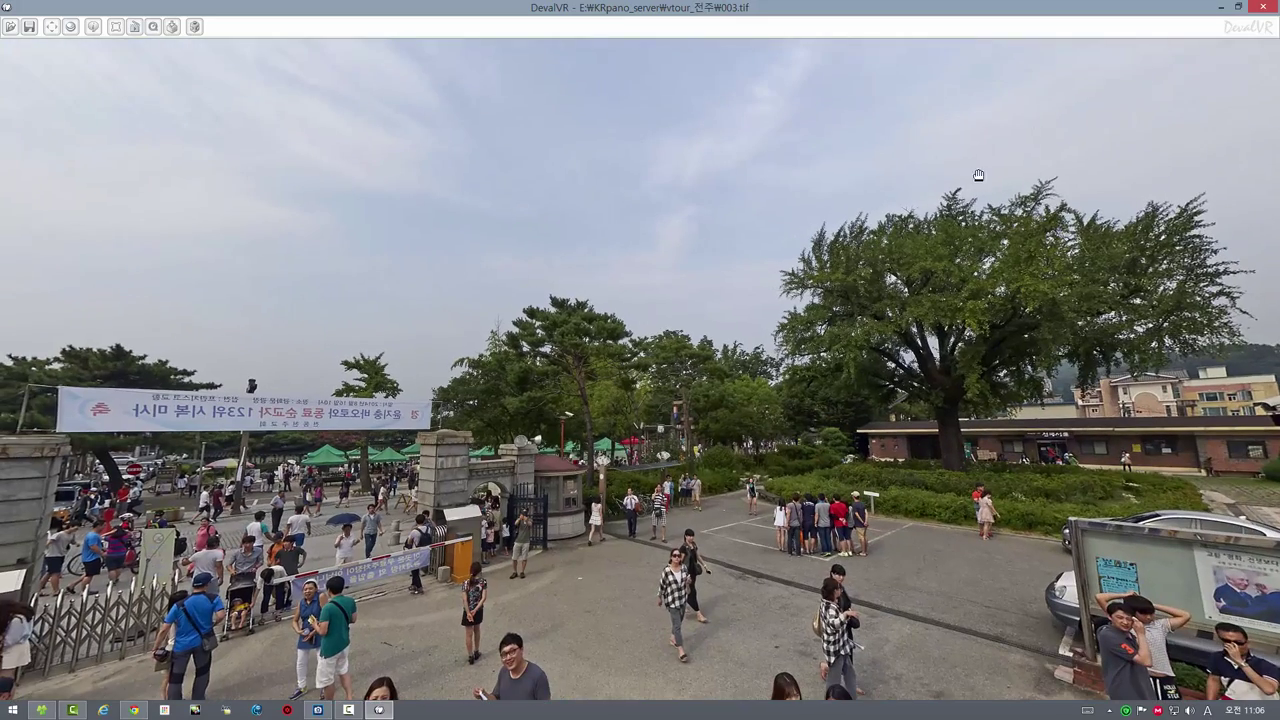
click(1270, 7)
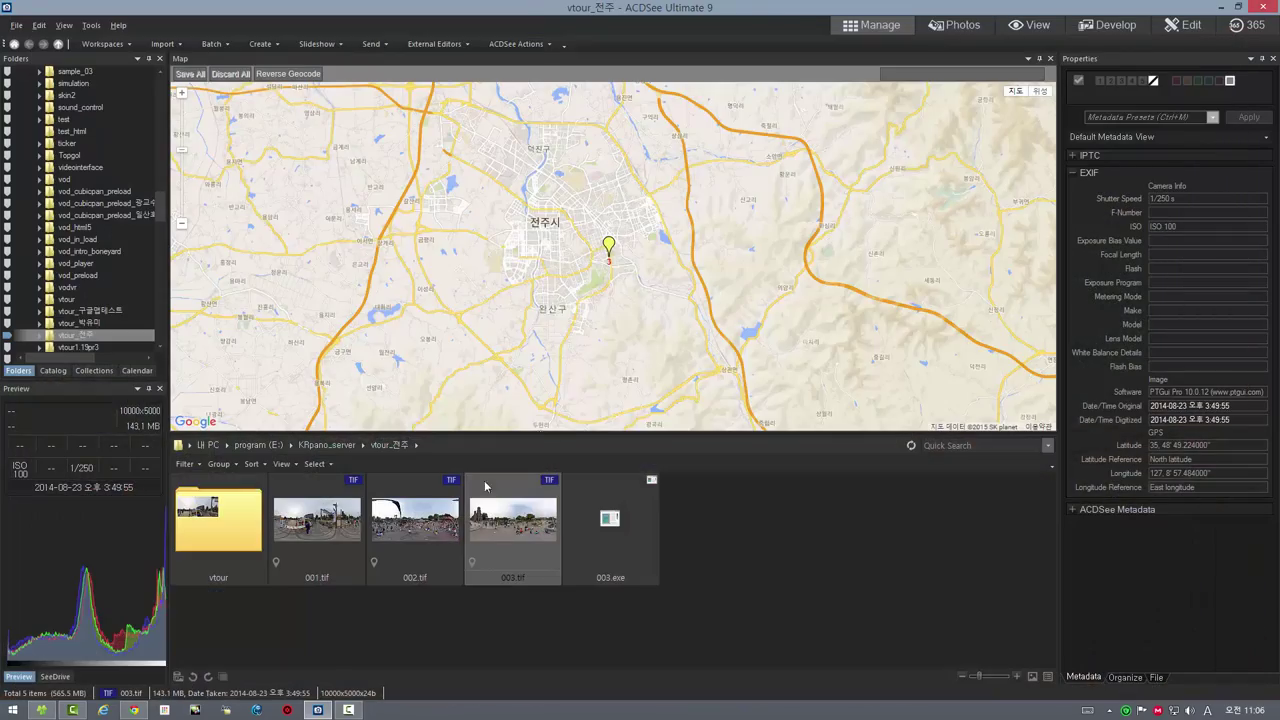
- Switch to File Explorer and select DevalVR player.exe in the PTGui program folder
click(41, 710)
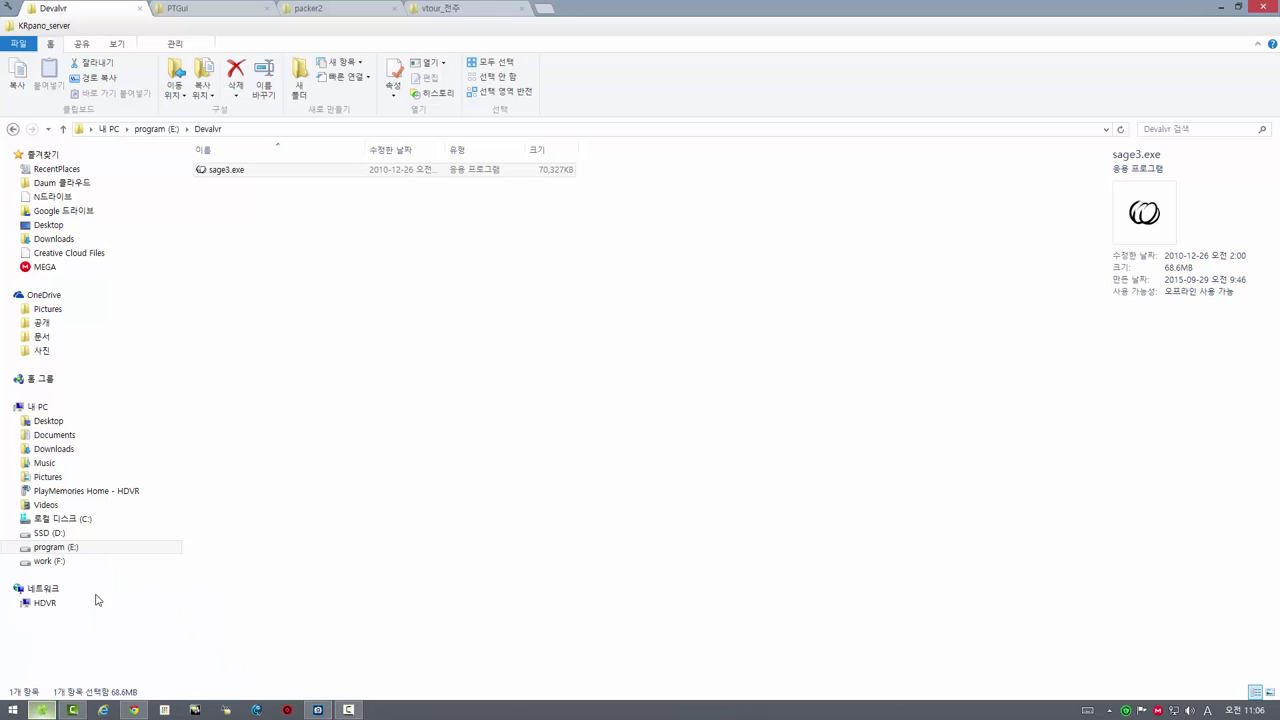
click(210, 8)
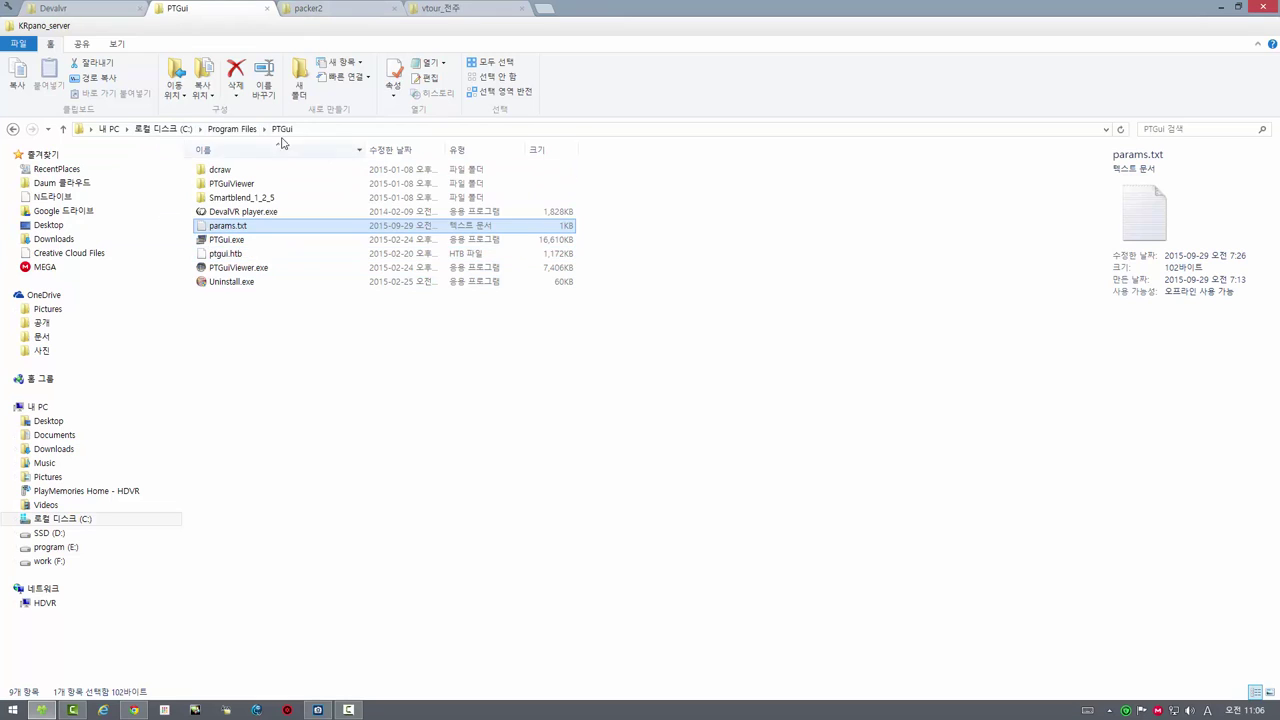
drag(210, 228, 251, 232)
click(245, 214)
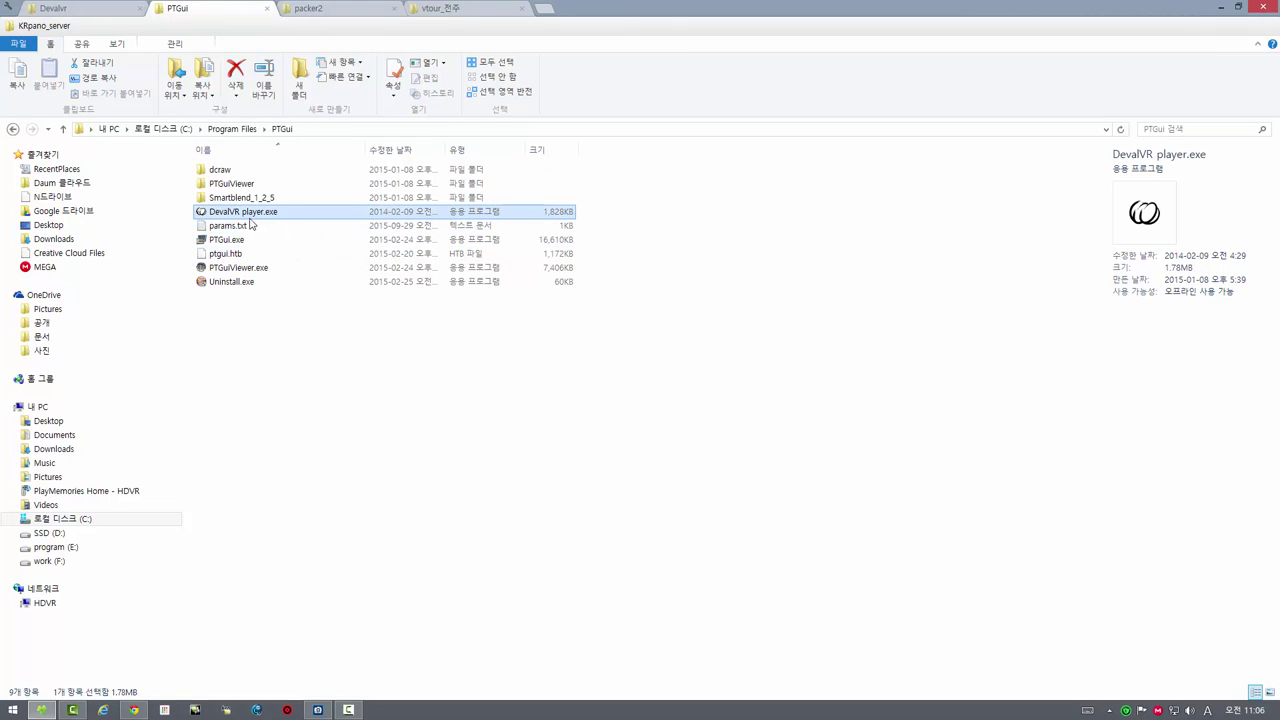
click(222, 231)
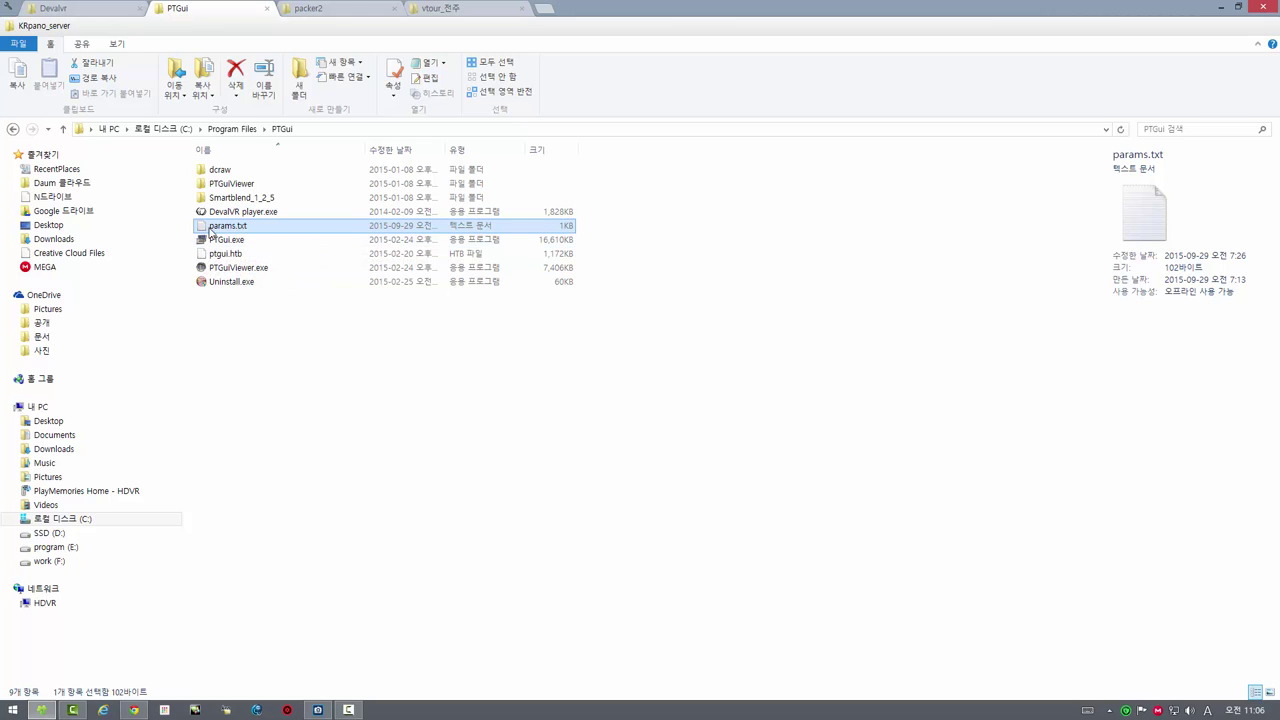
click(236, 229)
click(236, 226)
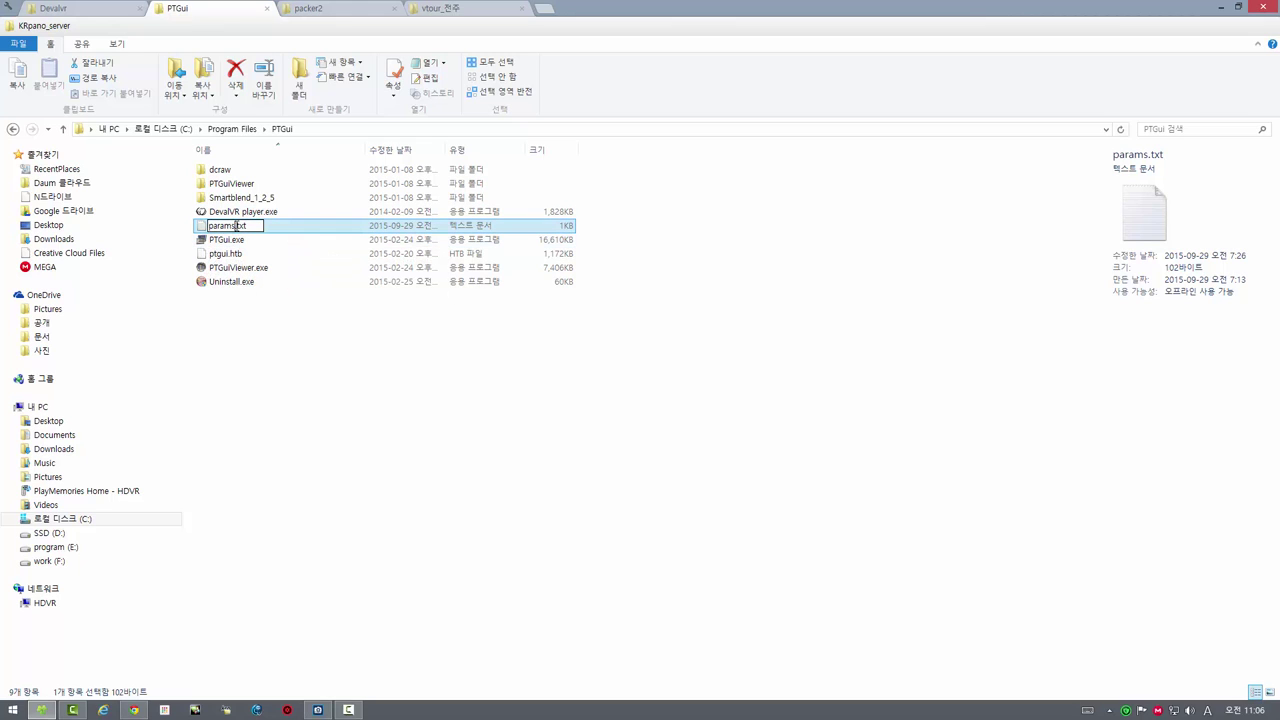
click(401, 450)
- Launch DevalVR player.exe with params.txt in its folder to view its startup window, and close it
double_click(223, 213)
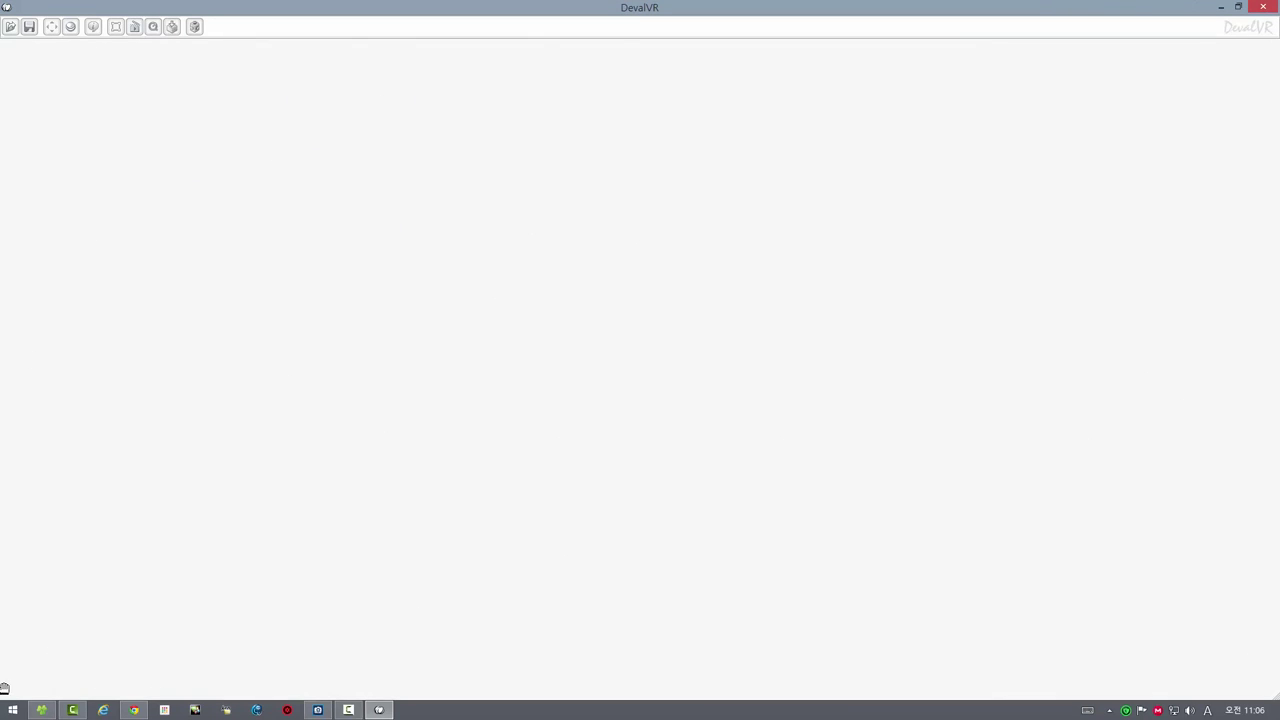
click(1263, 7)
- Rename params.txt in the PTGui folder to params_.txt, granting administrator permission
click(234, 227)
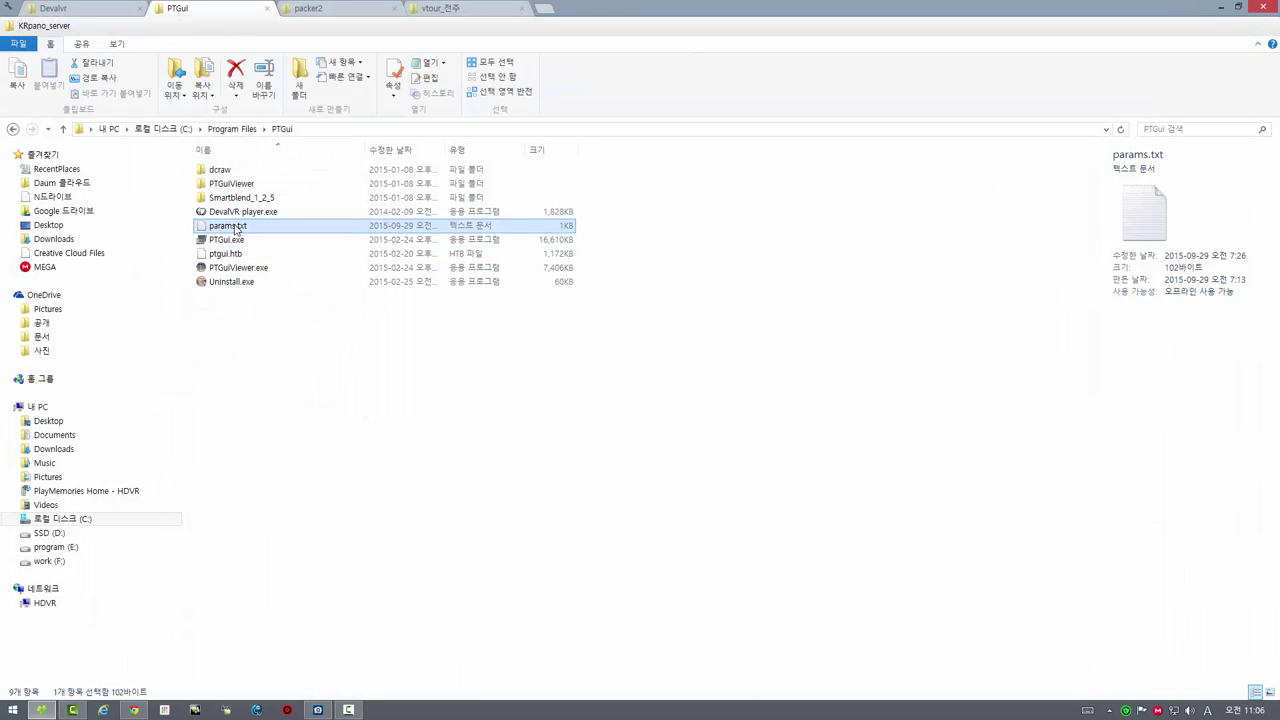
click(236, 228)
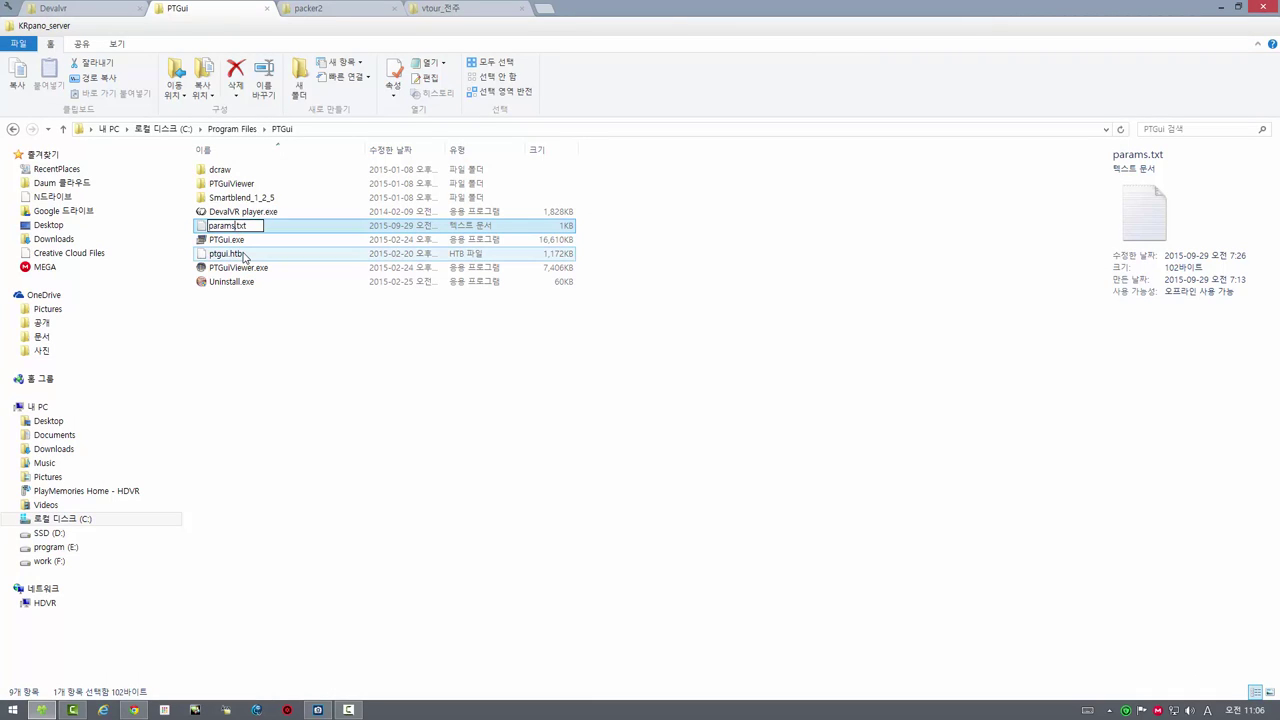
text(_)
key(Return)
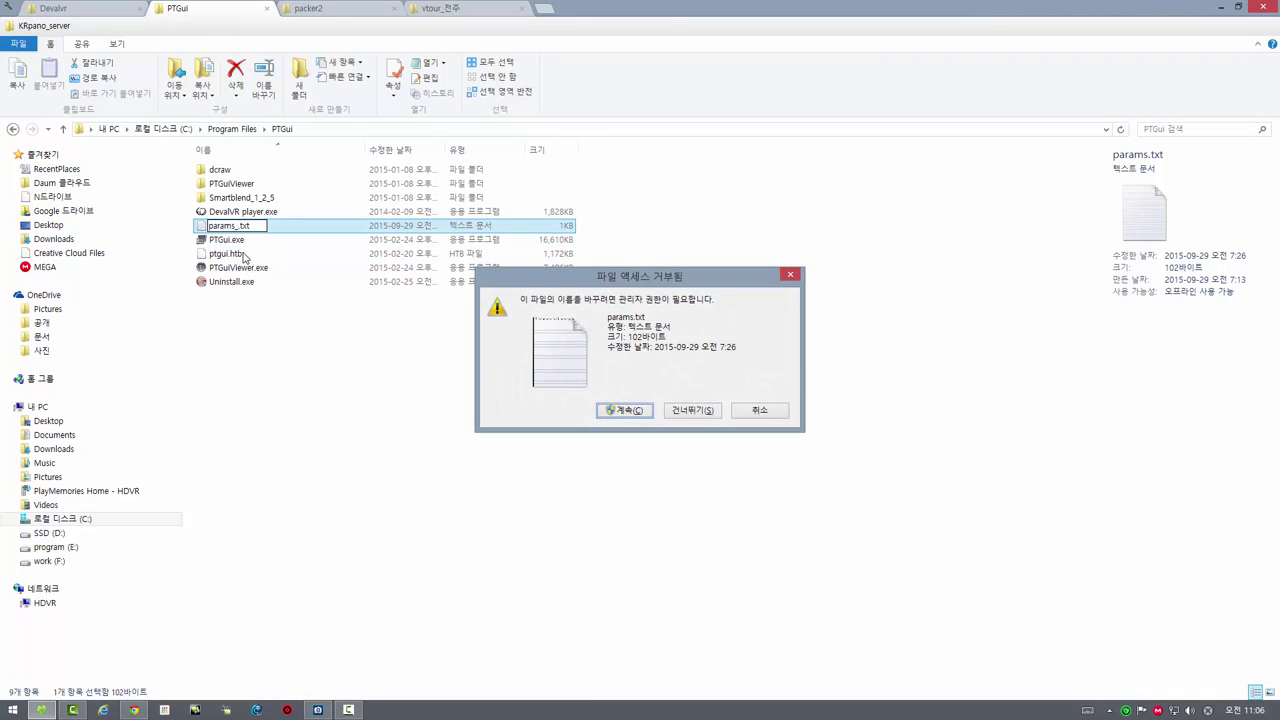
click(618, 411)
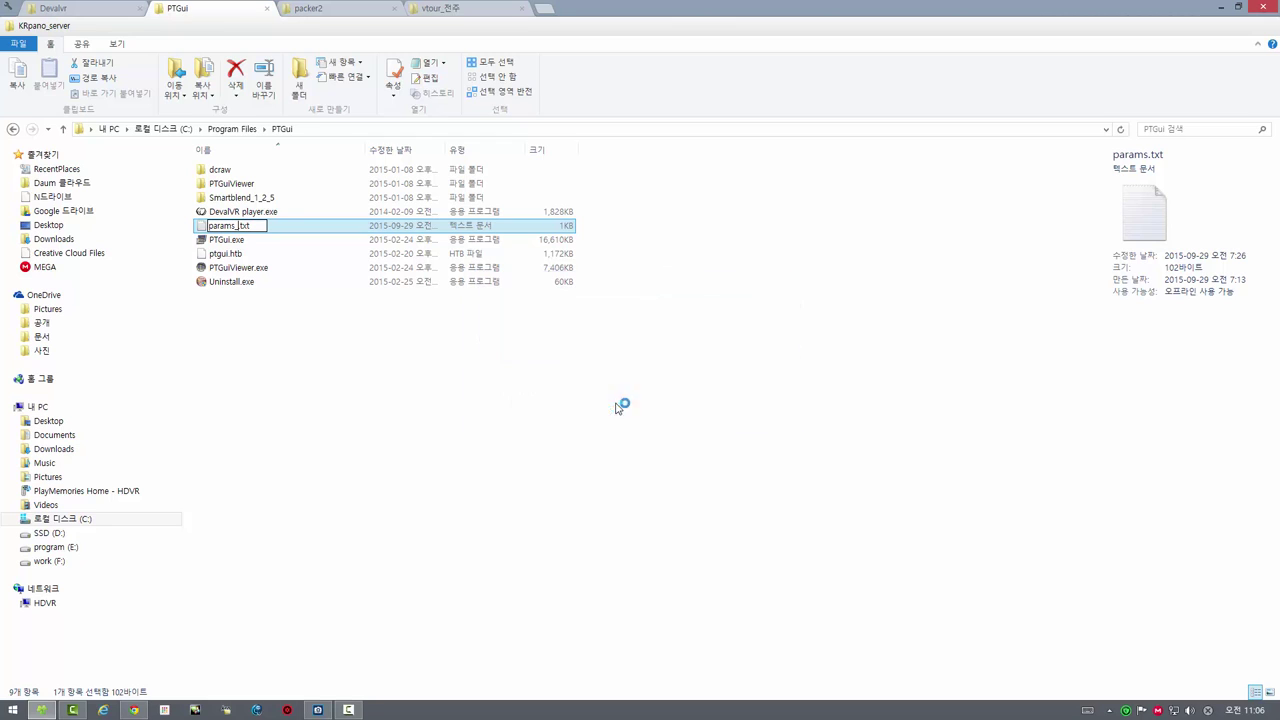
- Launch DevalVR player.exe without the params.txt settings, expand its navigation controls, and close the player
click(222, 213)
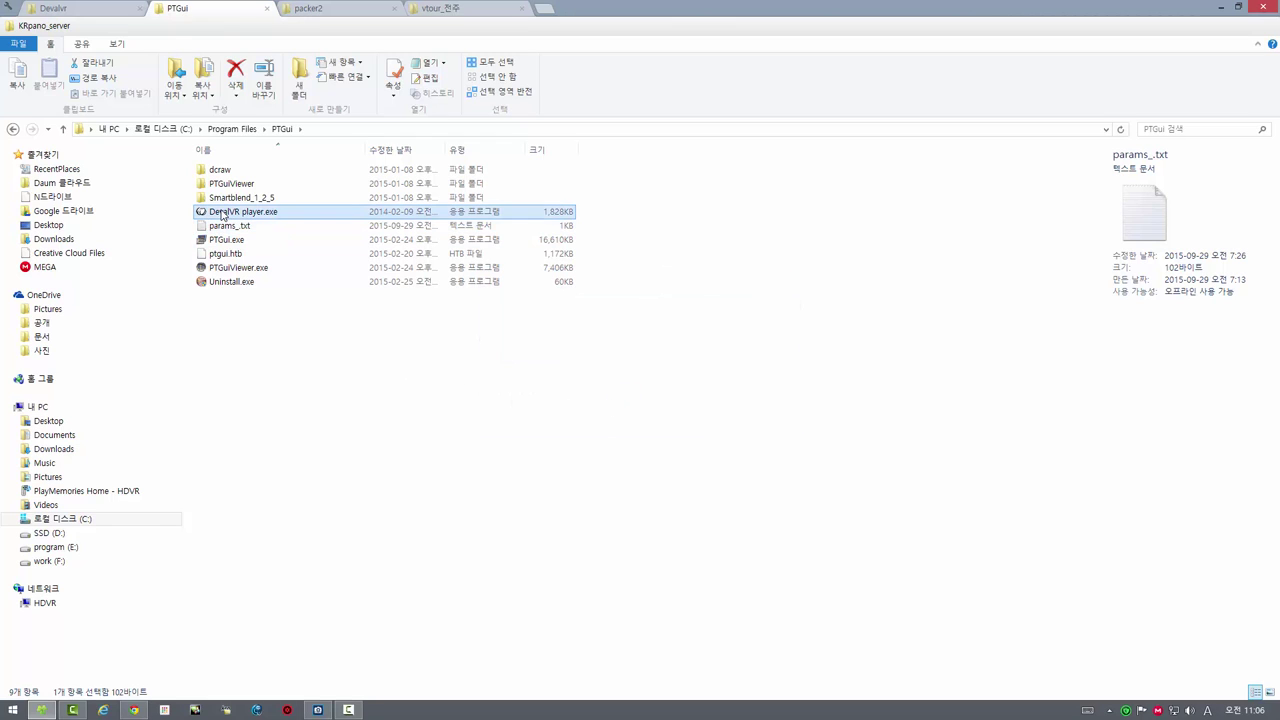
double_click(222, 213)
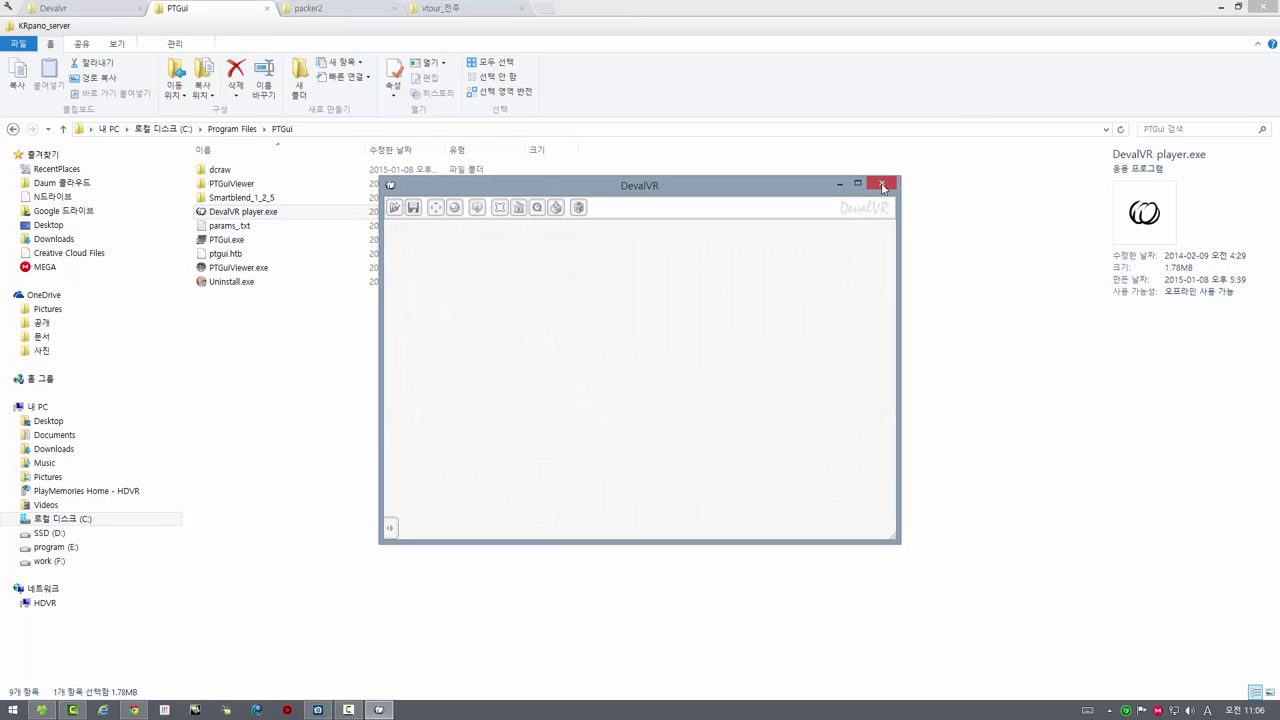
click(394, 529)
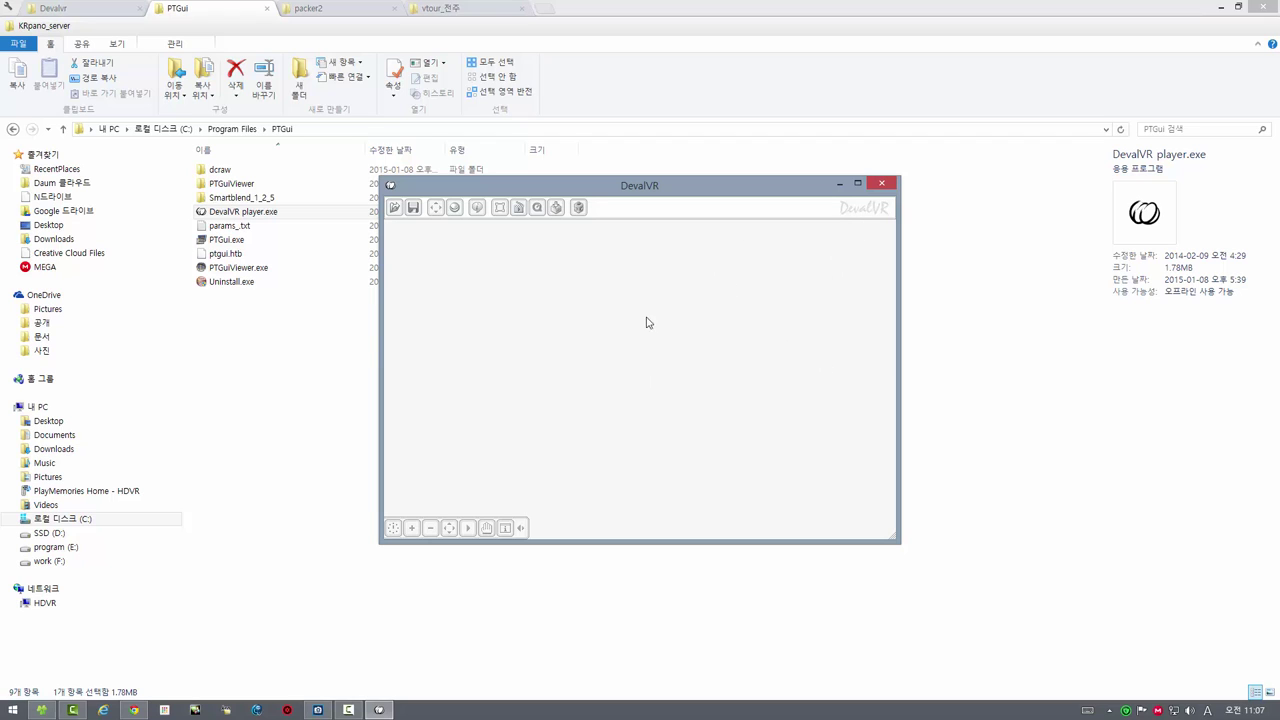
click(890, 185)
- Rename params_.txt back to params.txt, granting administrator permission
click(228, 227)
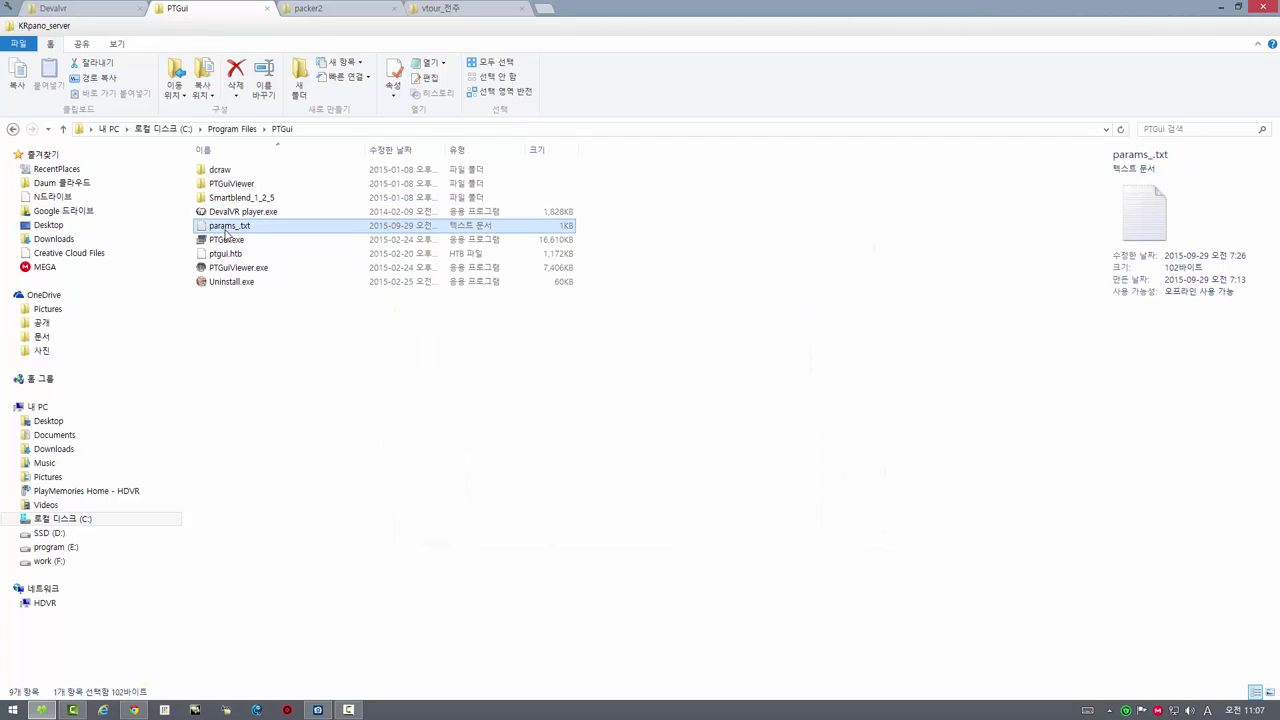
click(236, 228)
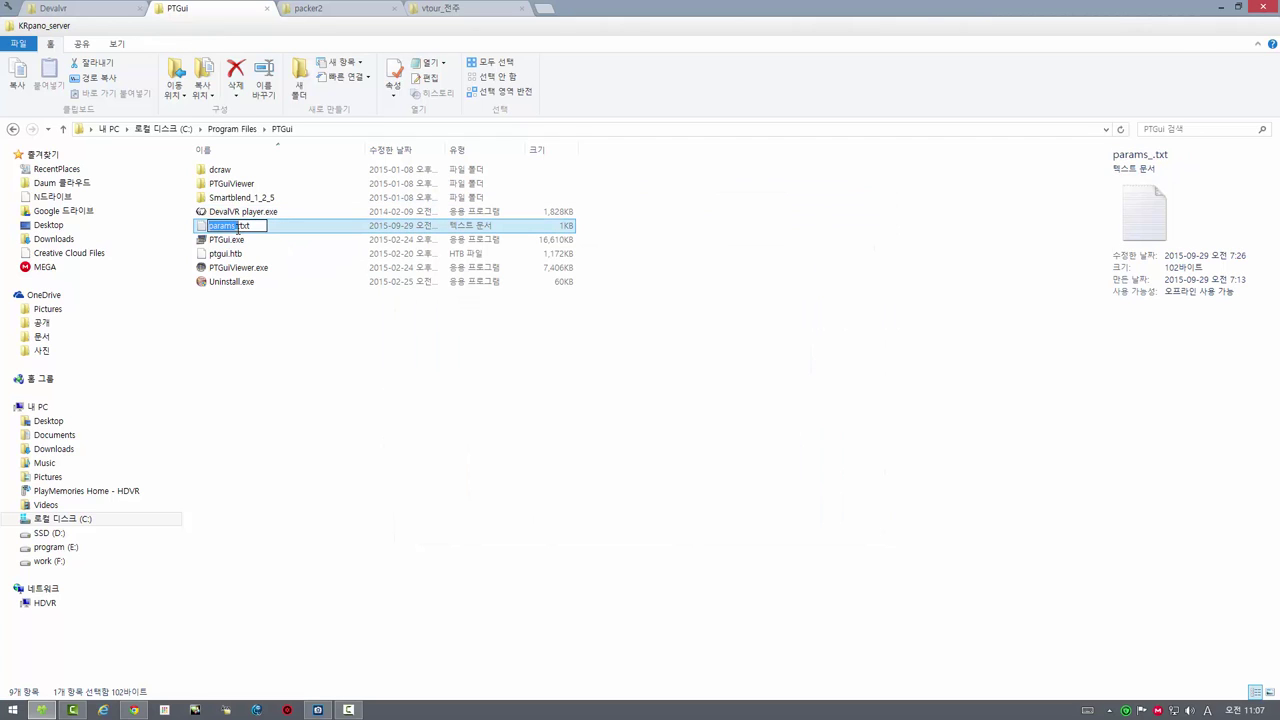
key(BackSpace)
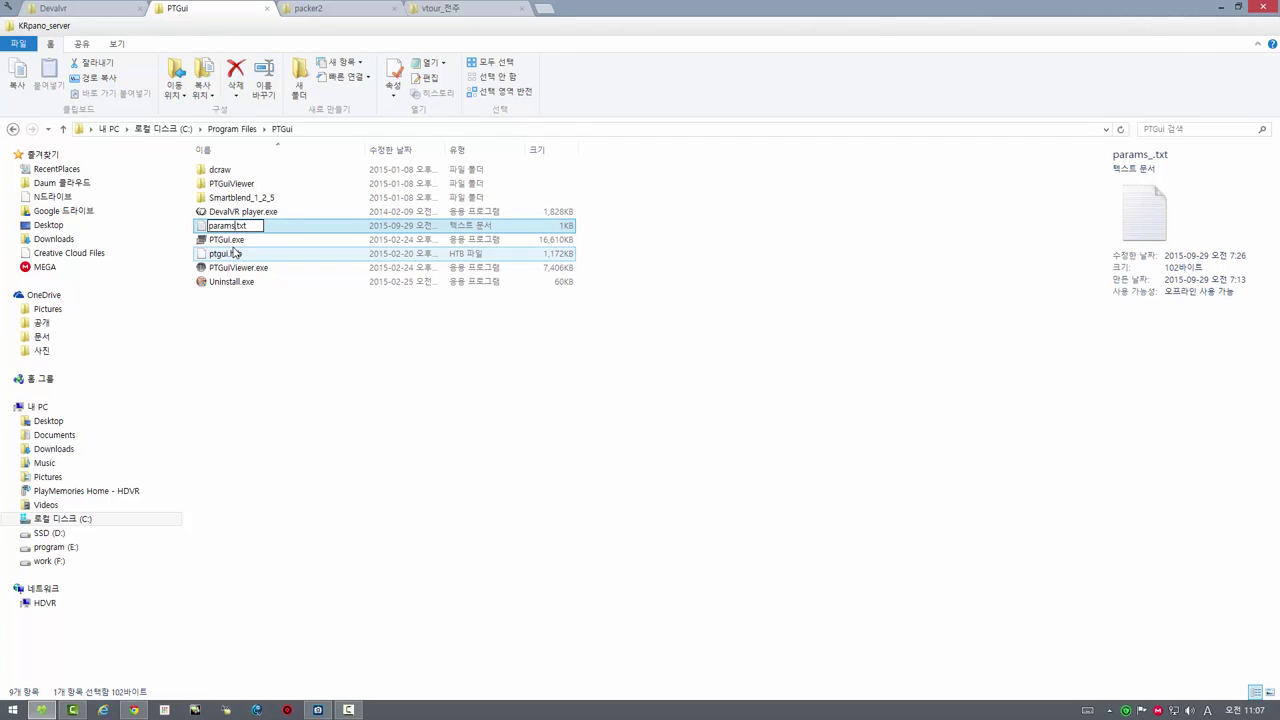
key(Return)
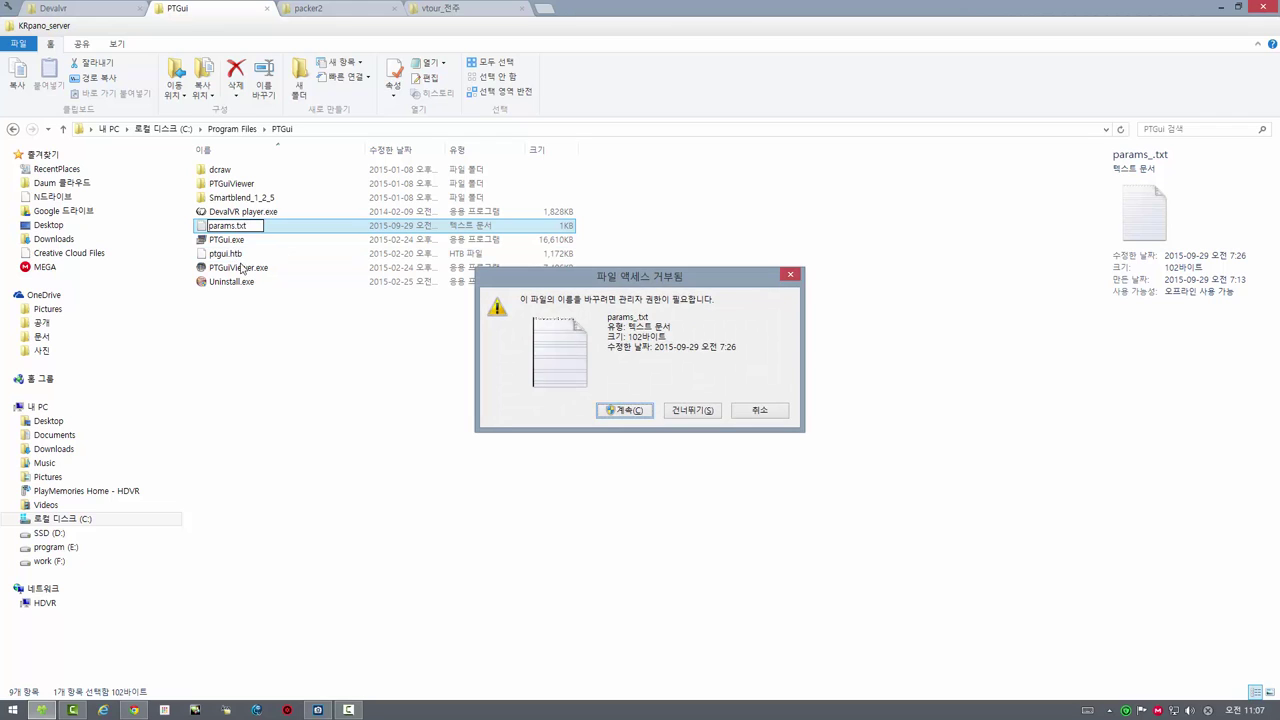
click(628, 411)
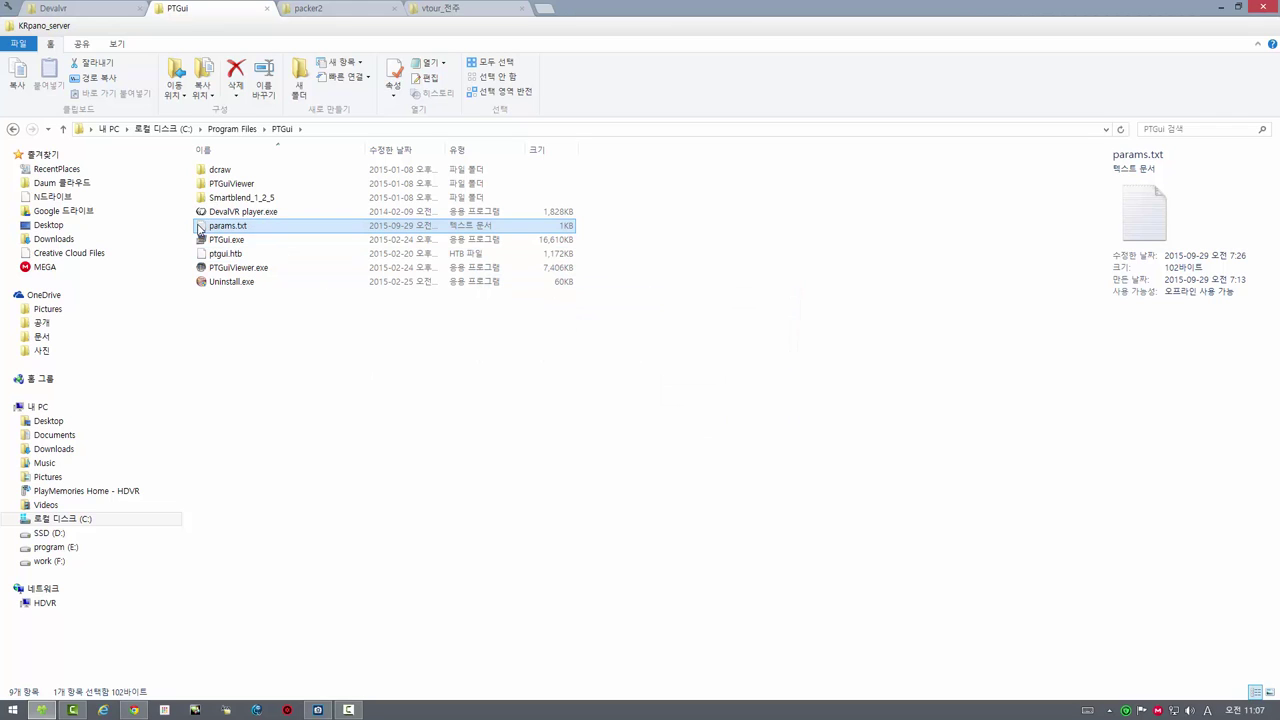
- Open params.txt in Sublime Text, review the DevalVR display parameters, and close the editor
right_click(200, 229)
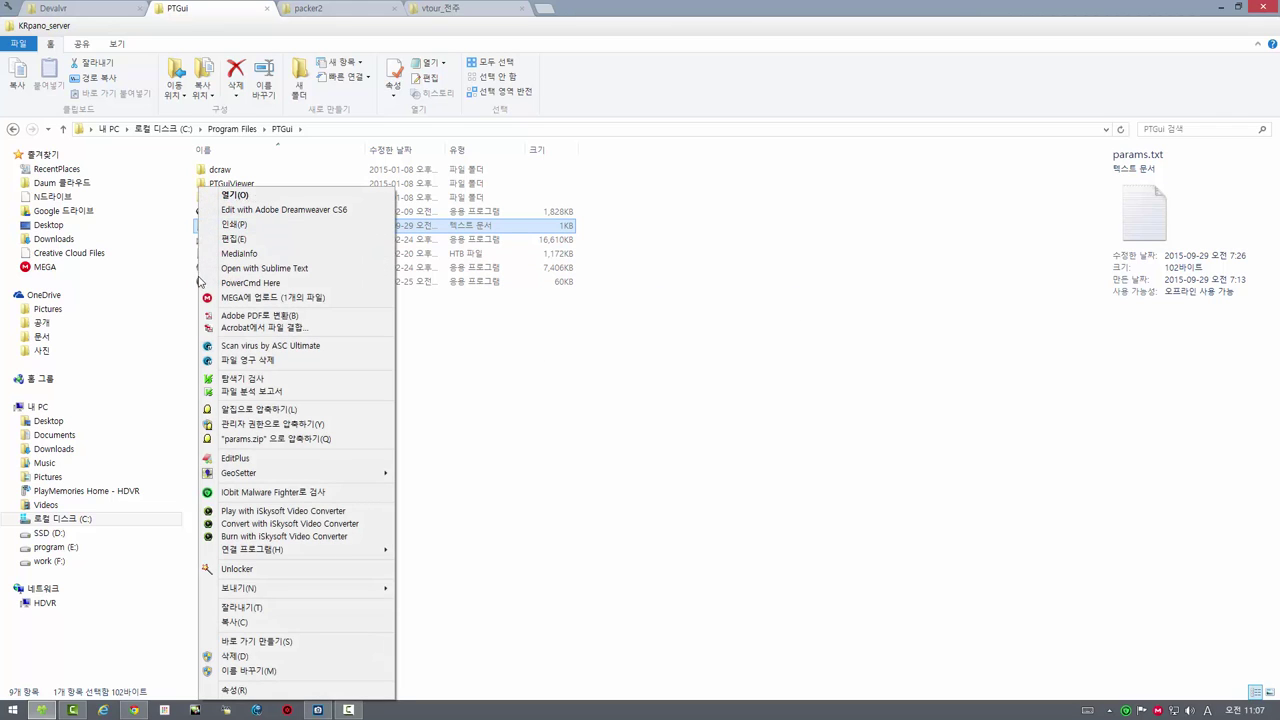
click(265, 268)
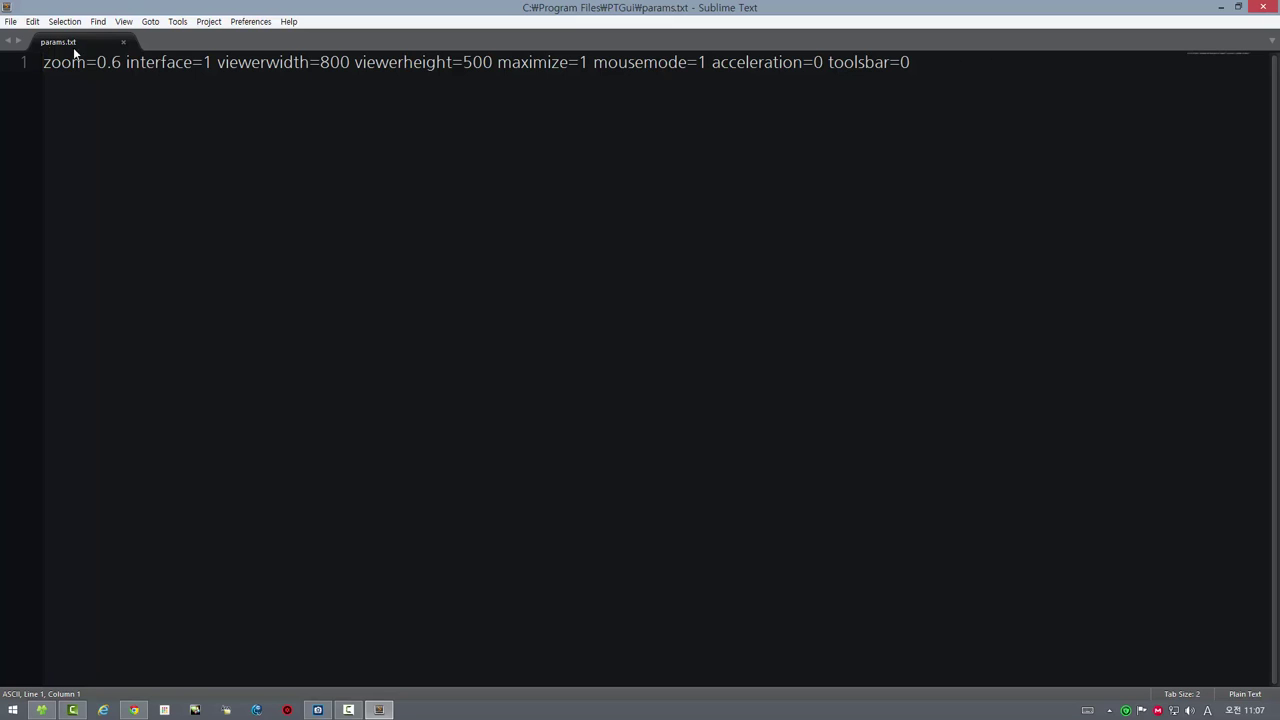
click(124, 43)
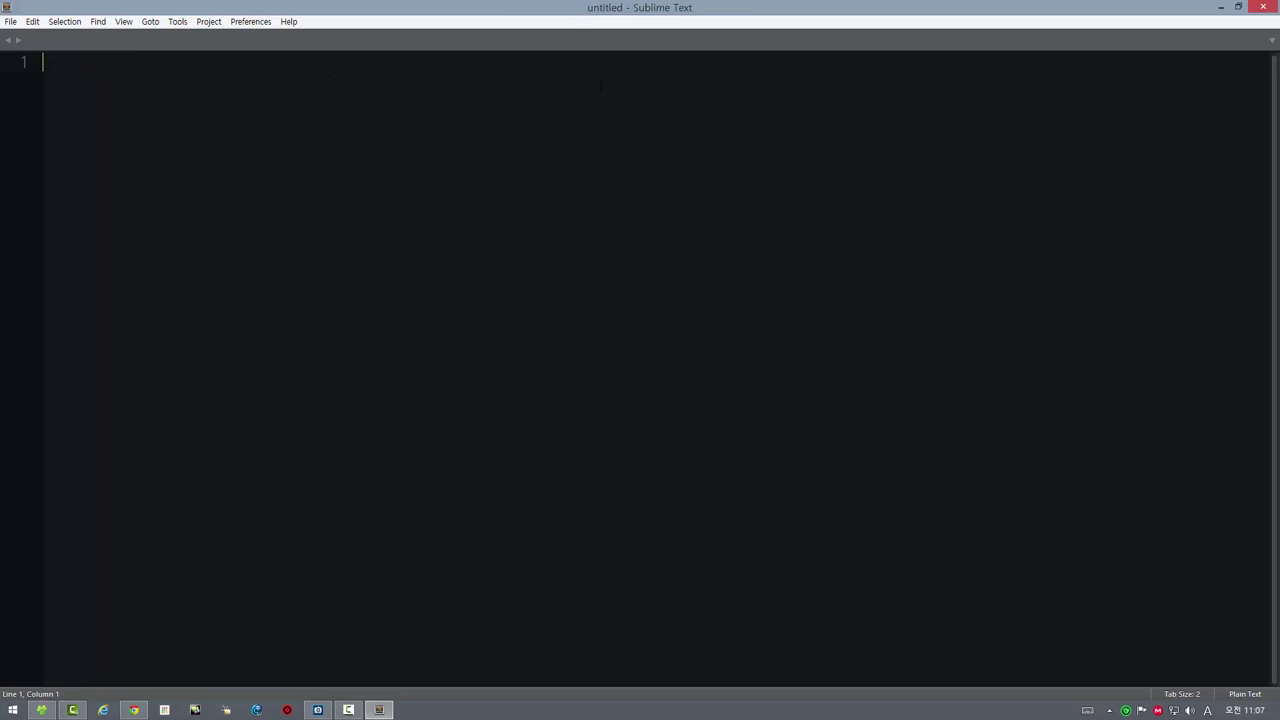
click(1263, 7)
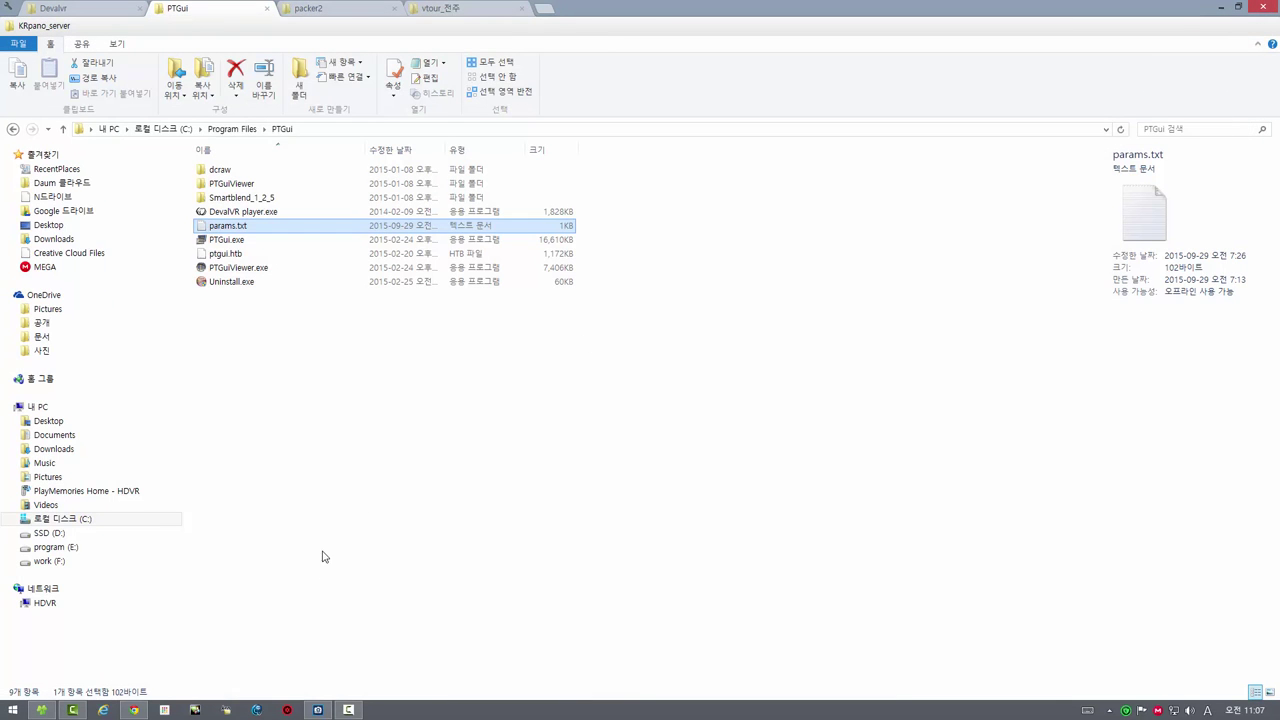
- Switch to ACDSee and open the selected 003.tif in the DevalVR external editor
click(318, 710)
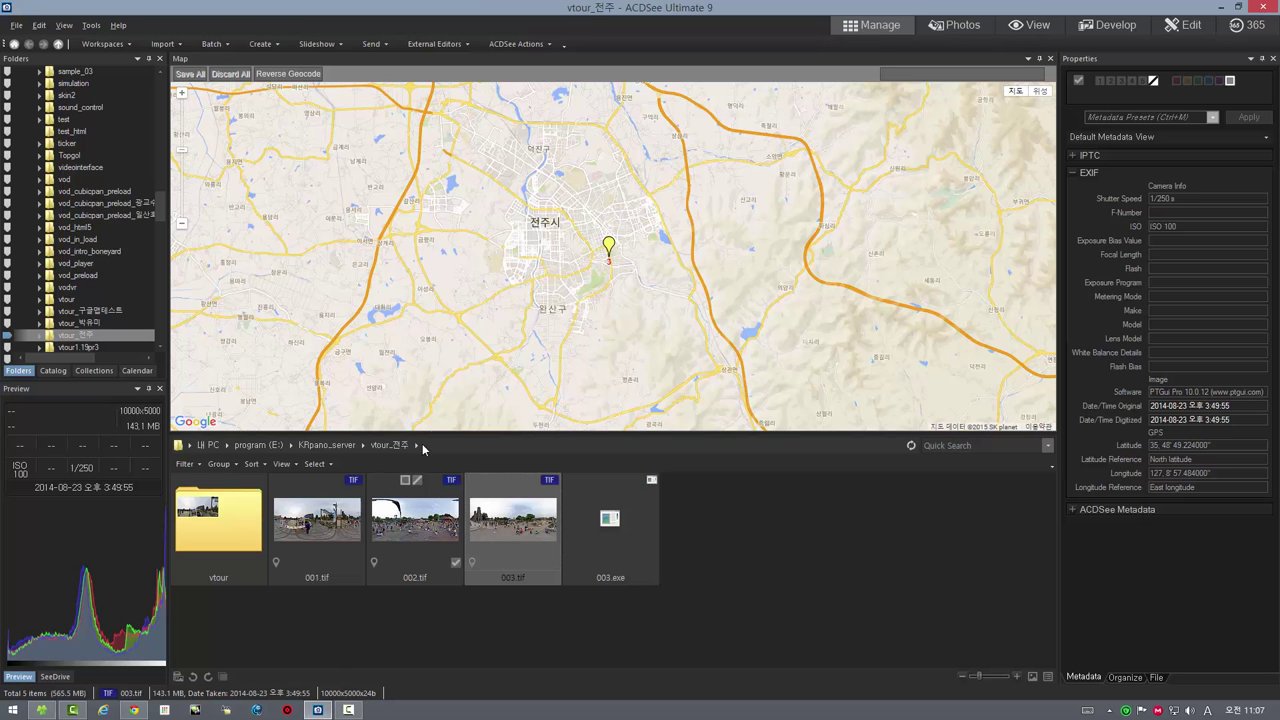
click(433, 44)
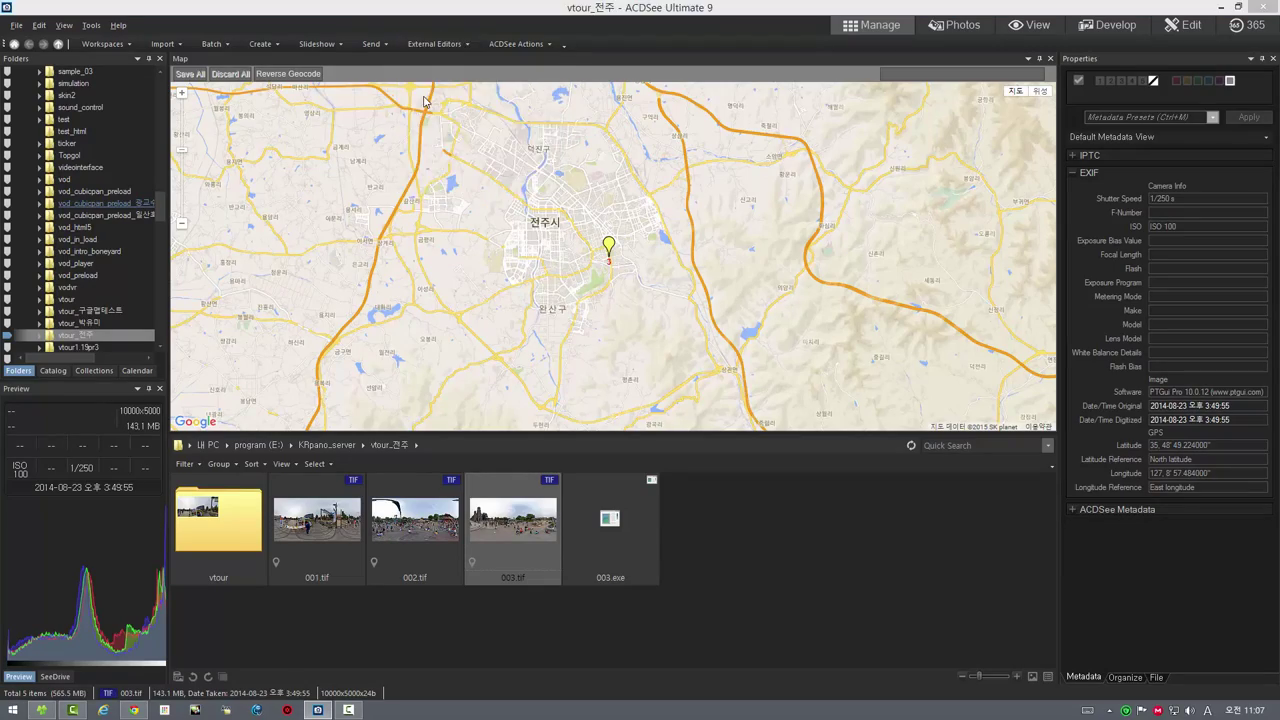
click(430, 96)
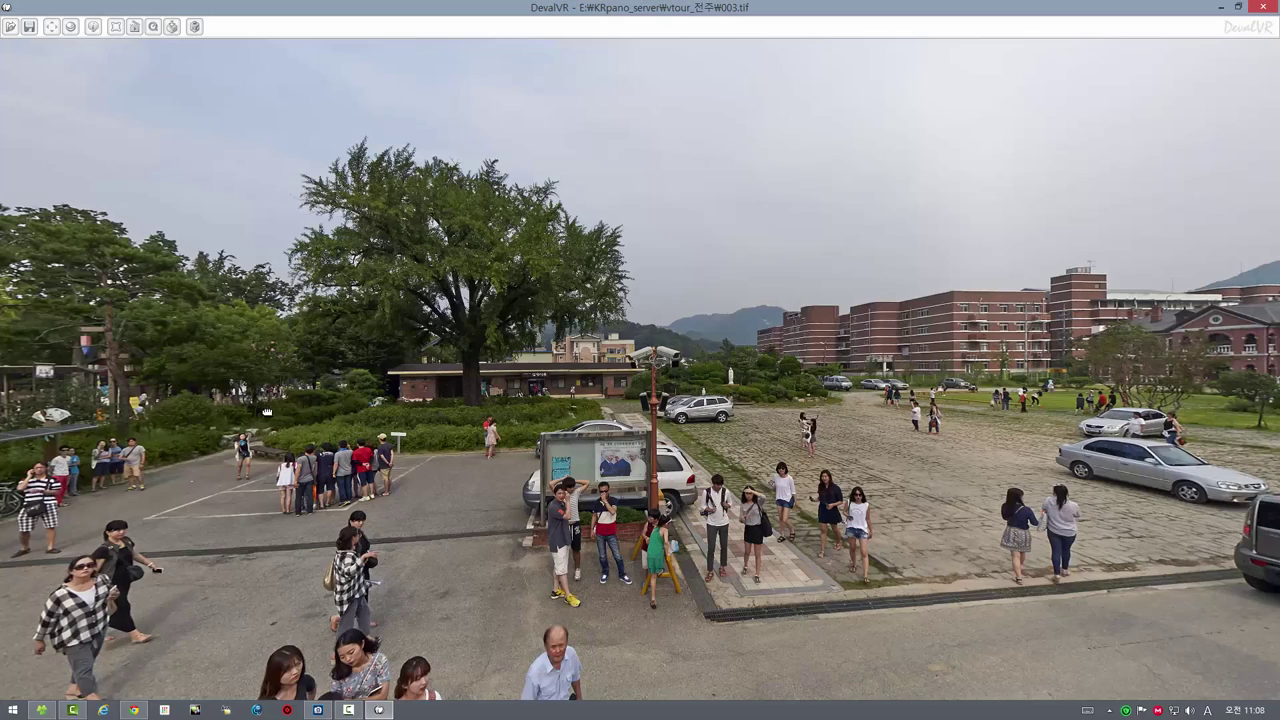
- Pan around the 003.tif panorama horizontally in both directions and close DevalVR
drag(268, 412, 900, 340)
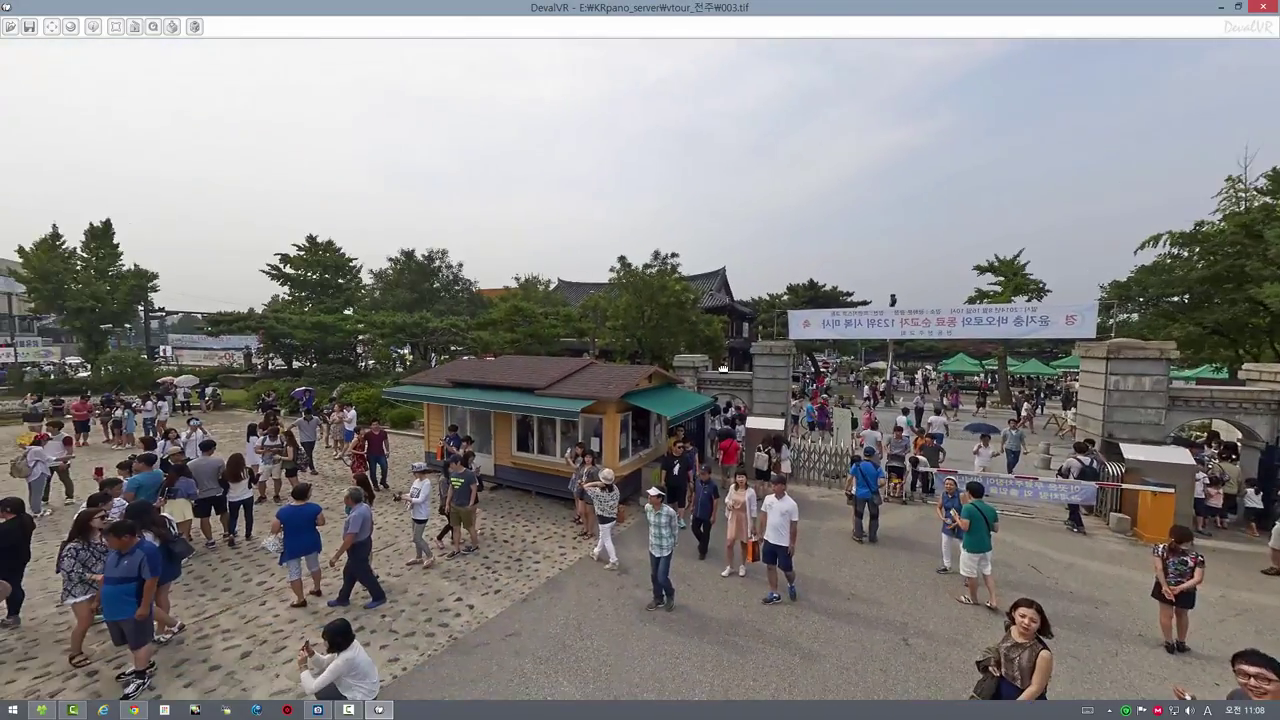
drag(300, 340, 805, 340)
drag(960, 362, 478, 359)
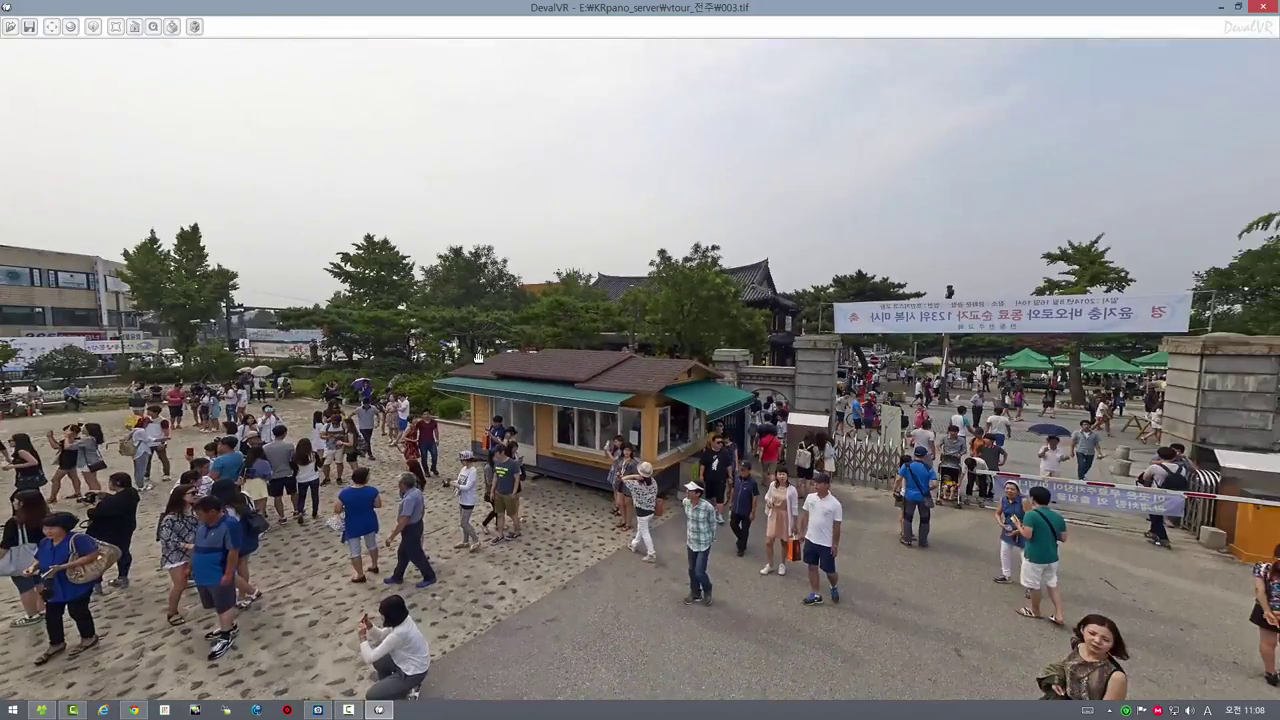
drag(861, 366, 562, 366)
drag(1000, 364, 613, 376)
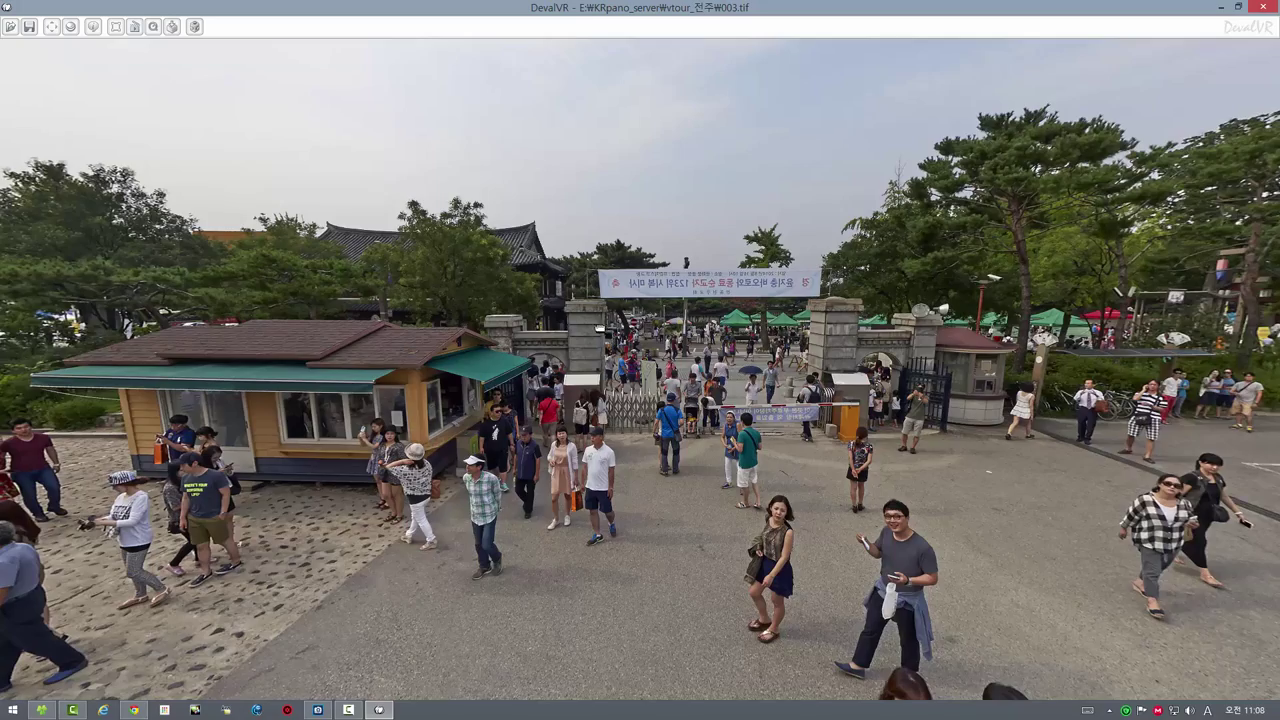
drag(598, 328, 480, 330)
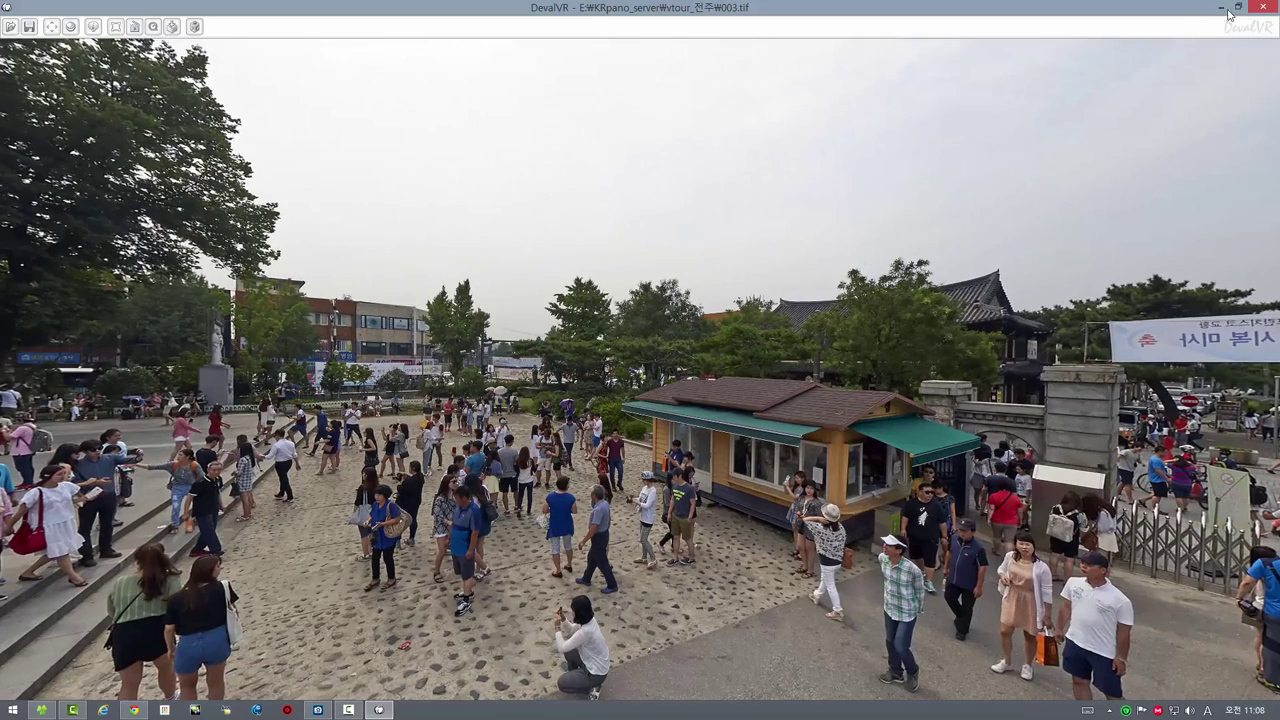
click(1266, 6)
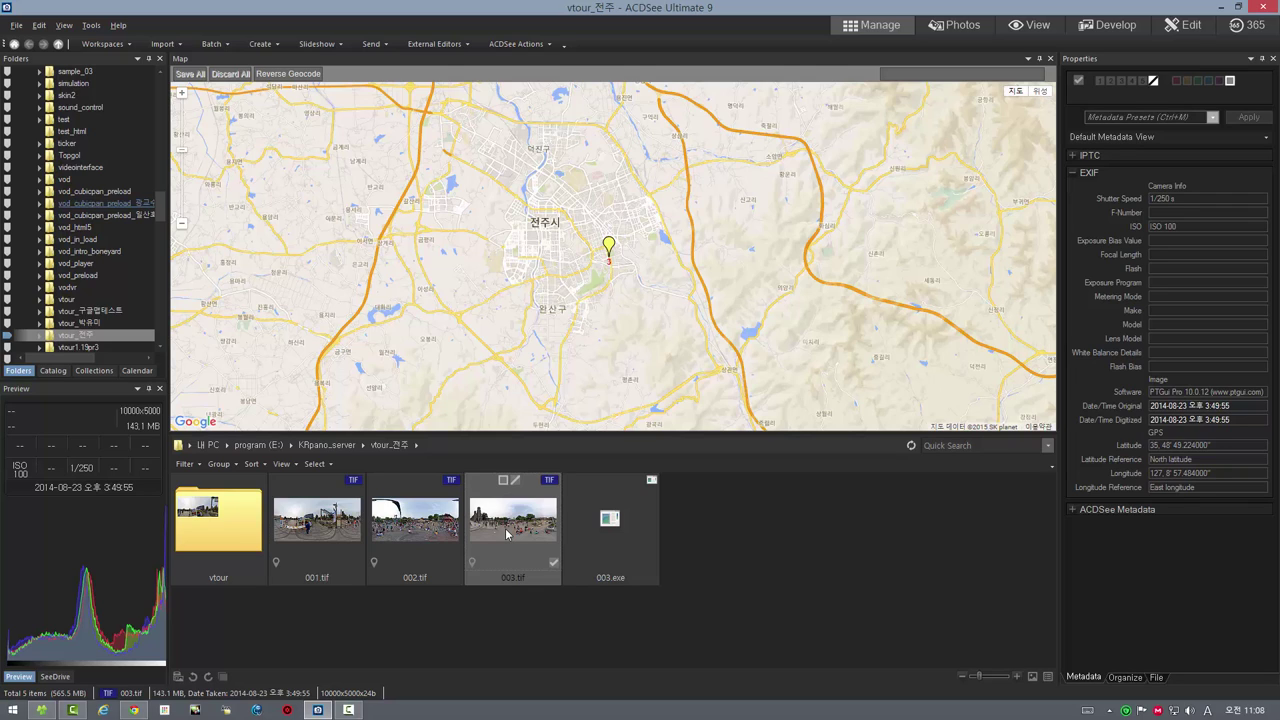
- Open 003.tif from ACDSee in the Adobe Photoshop CC external editor
click(433, 45)
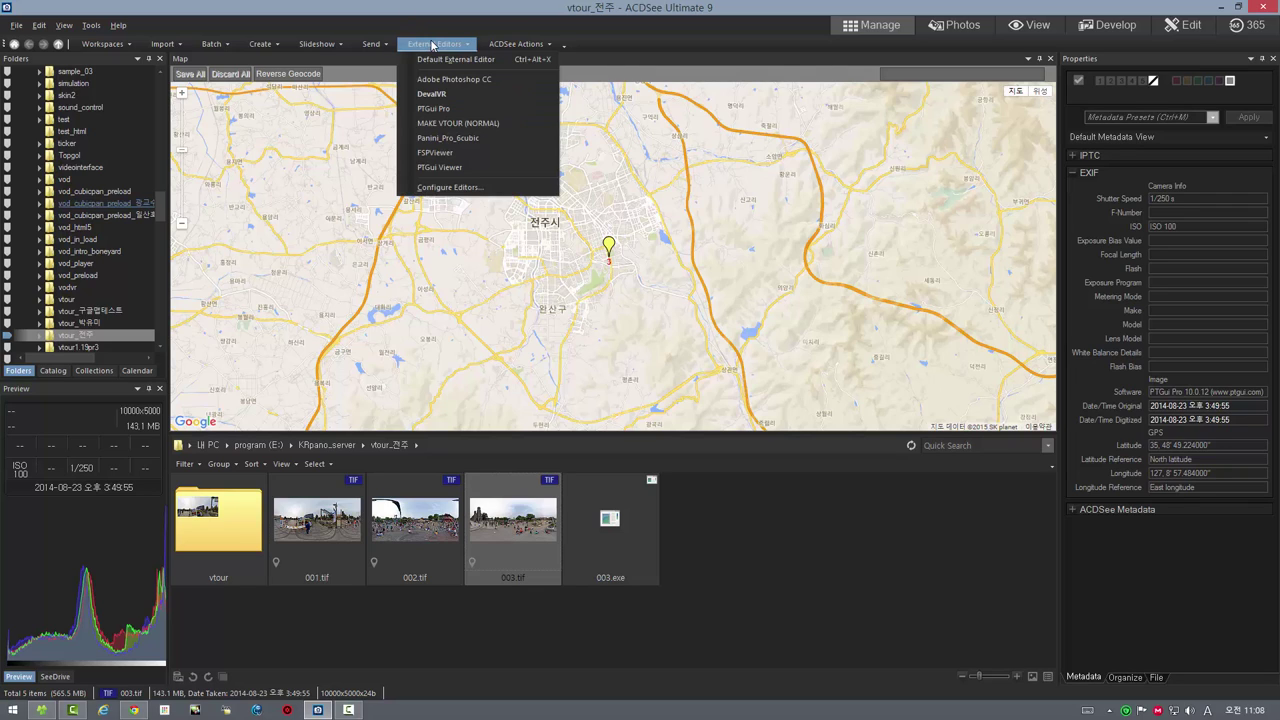
click(432, 80)
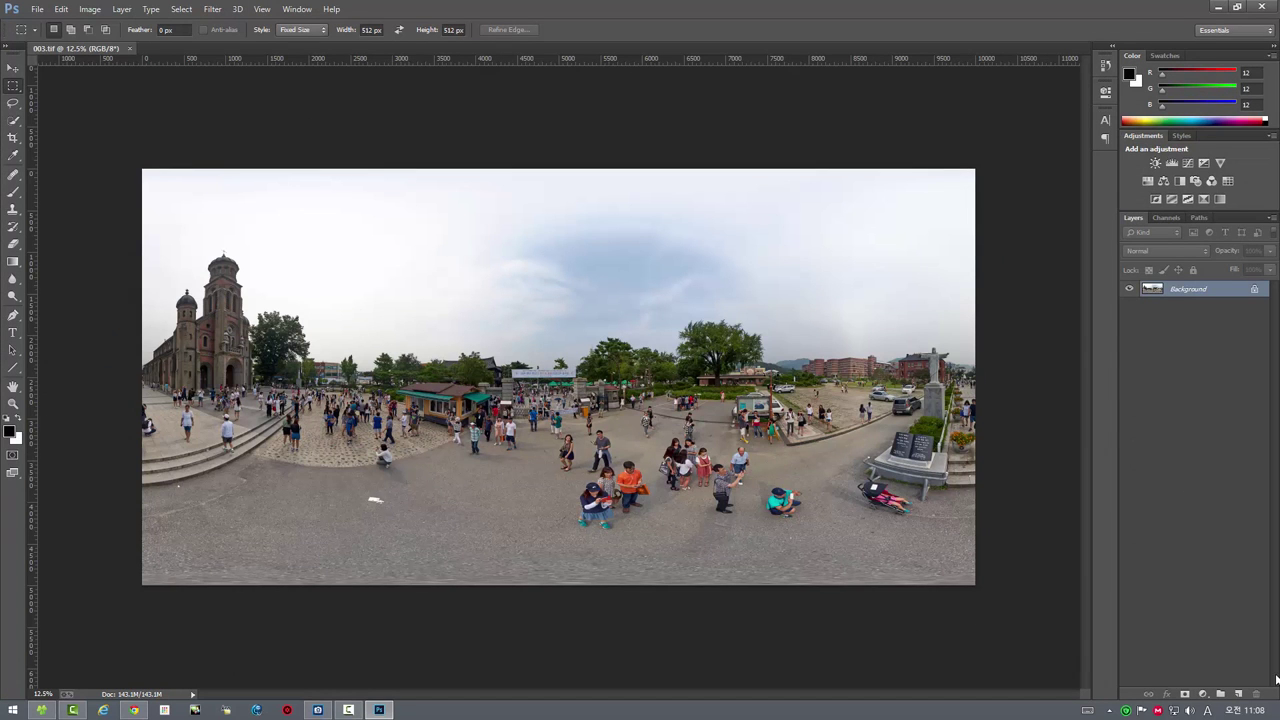
- Duplicate the Background layer and paint a wavy black brush stroke over the trees in the middle of the panorama
drag(1159, 295, 1239, 693)
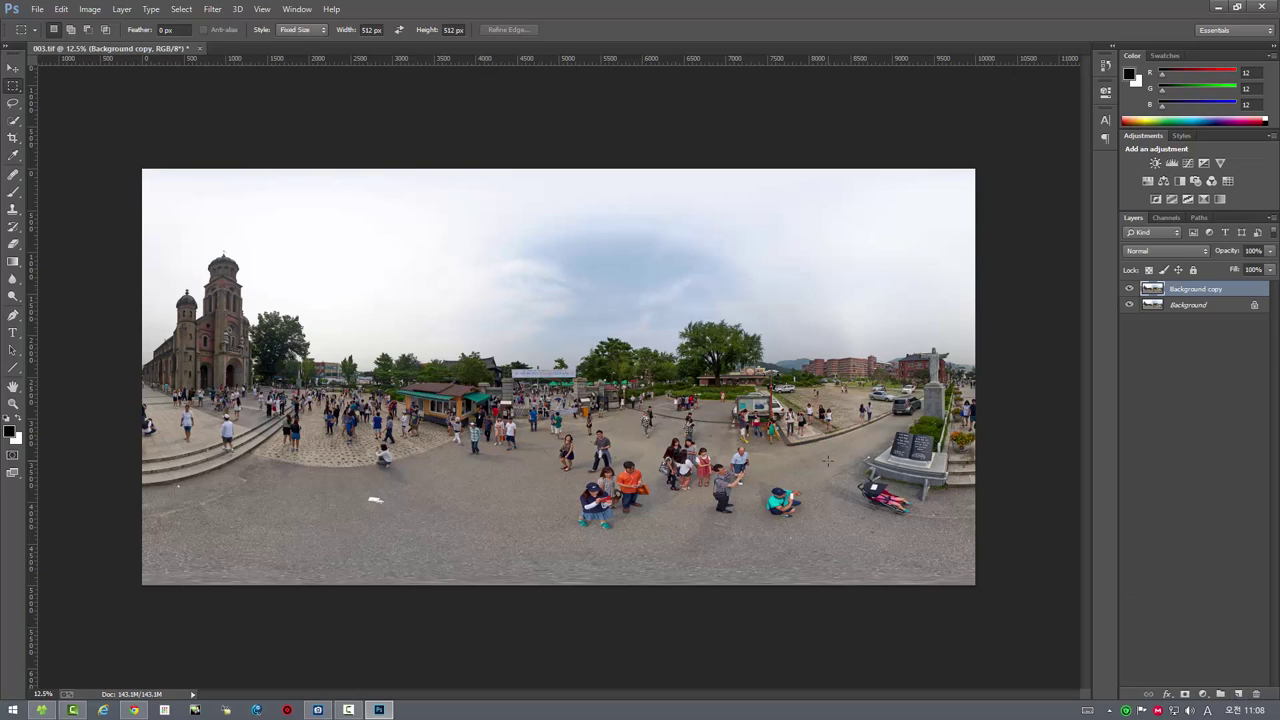
click(13, 191)
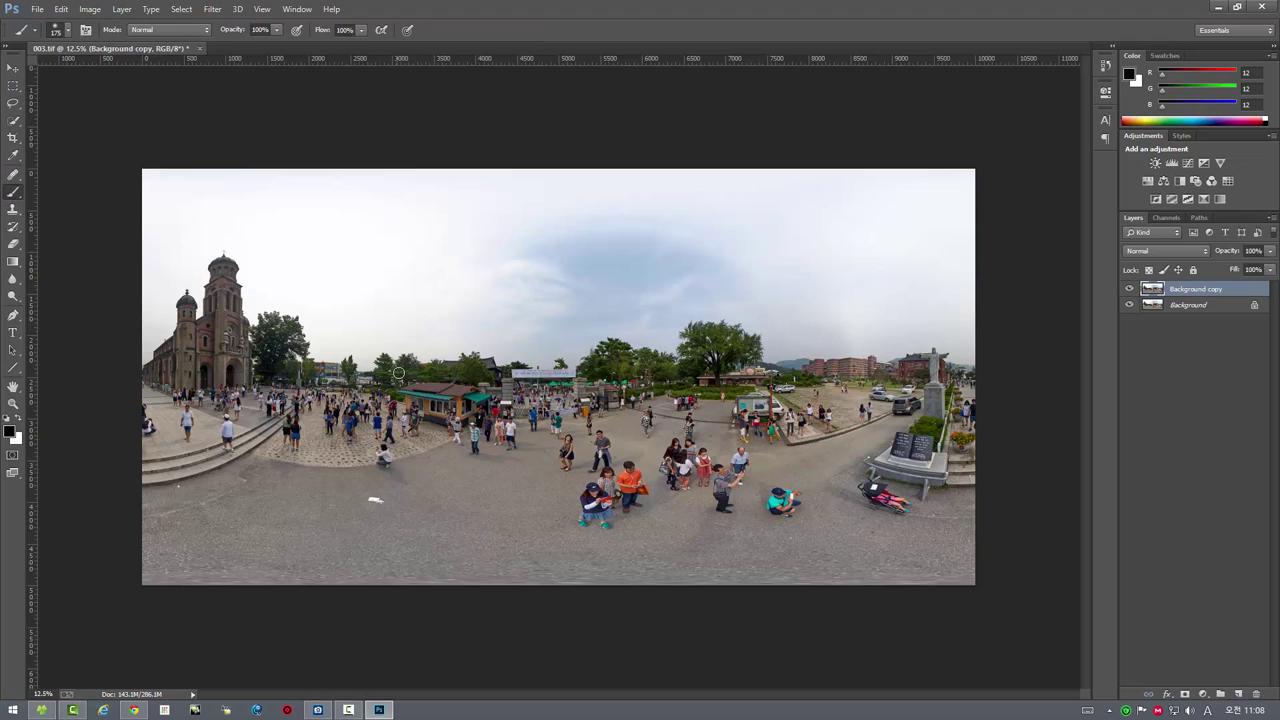
mouse_move(395, 362)
mouse_down()
mouse_move(588, 385)
mouse_move(748, 318)
mouse_up()
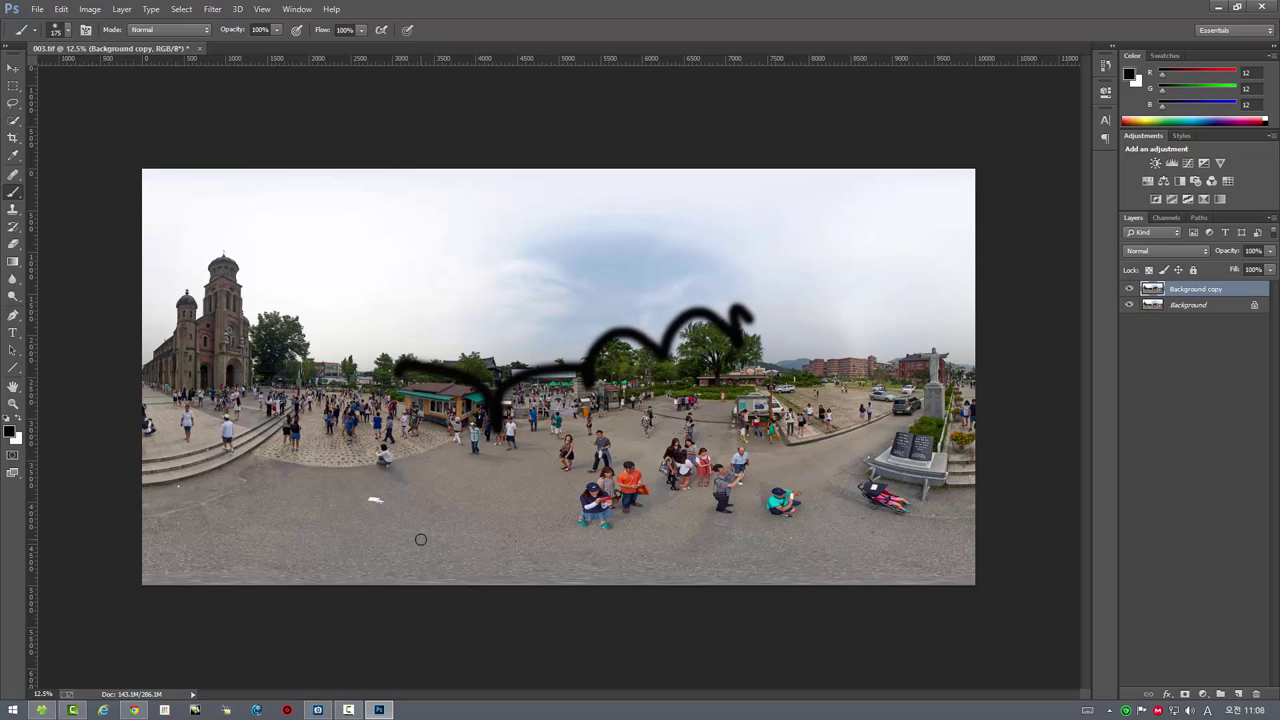
- Run the devalVR script to preview the painted panorama in DevalVR
click(40, 11)
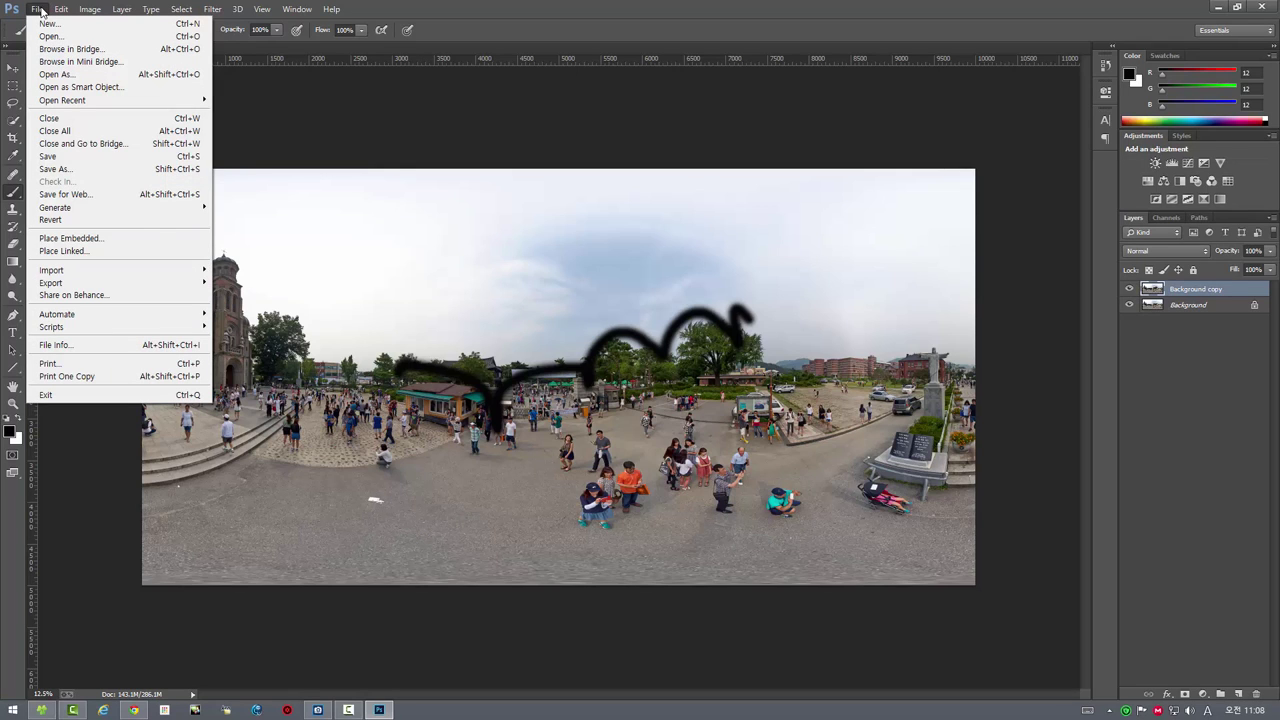
mouse_move(125, 327)
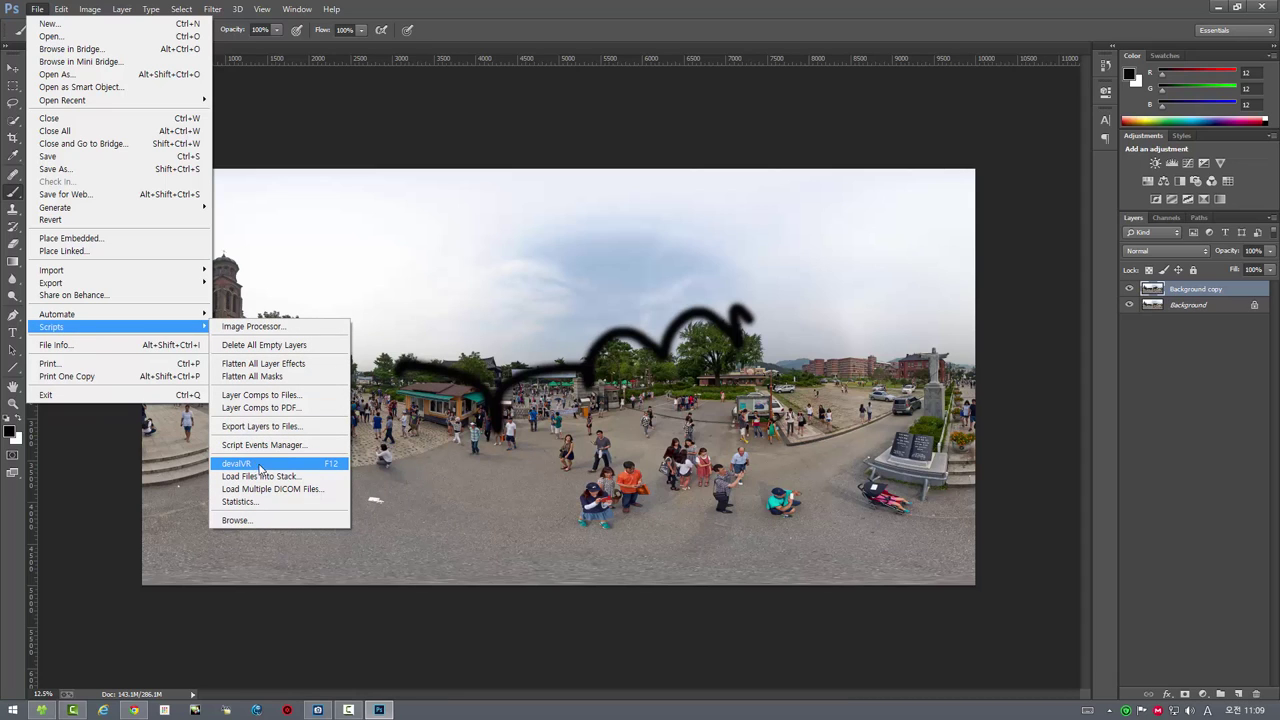
click(309, 464)
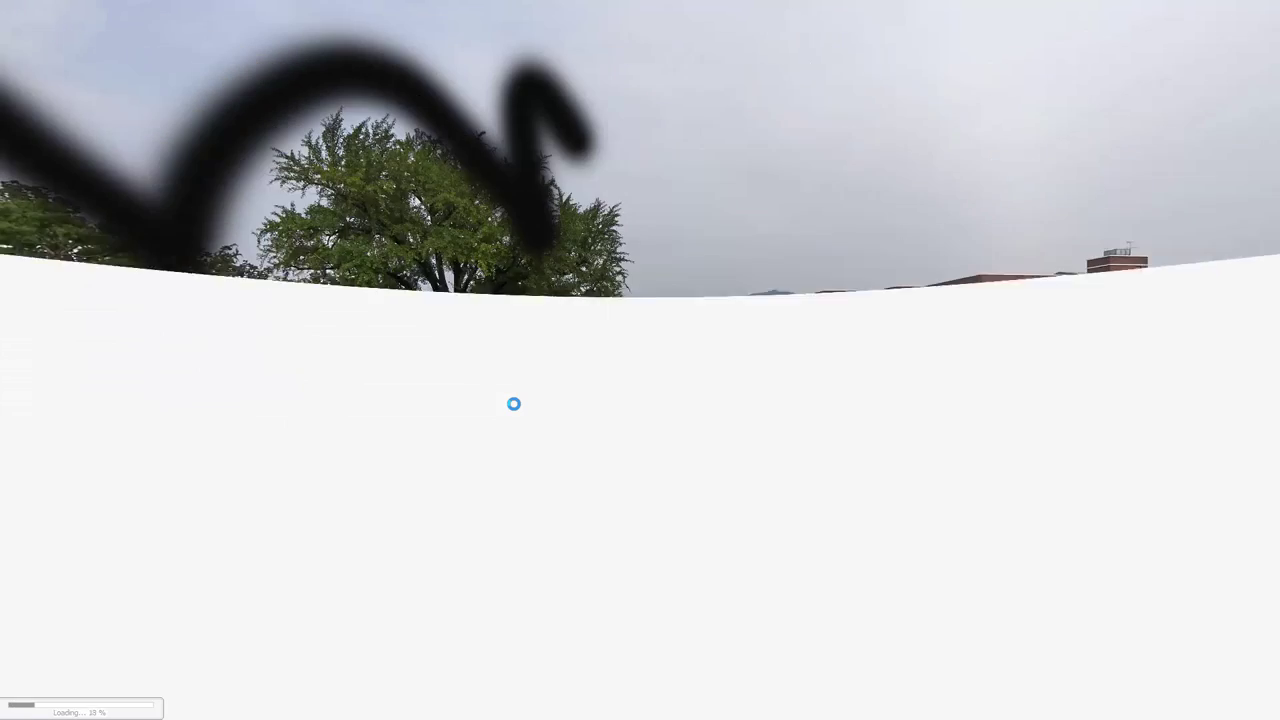
- Look around the painted panorama in the DevalVR preview, and hide the Background copy layer in Photoshop
drag(514, 403, 741, 463)
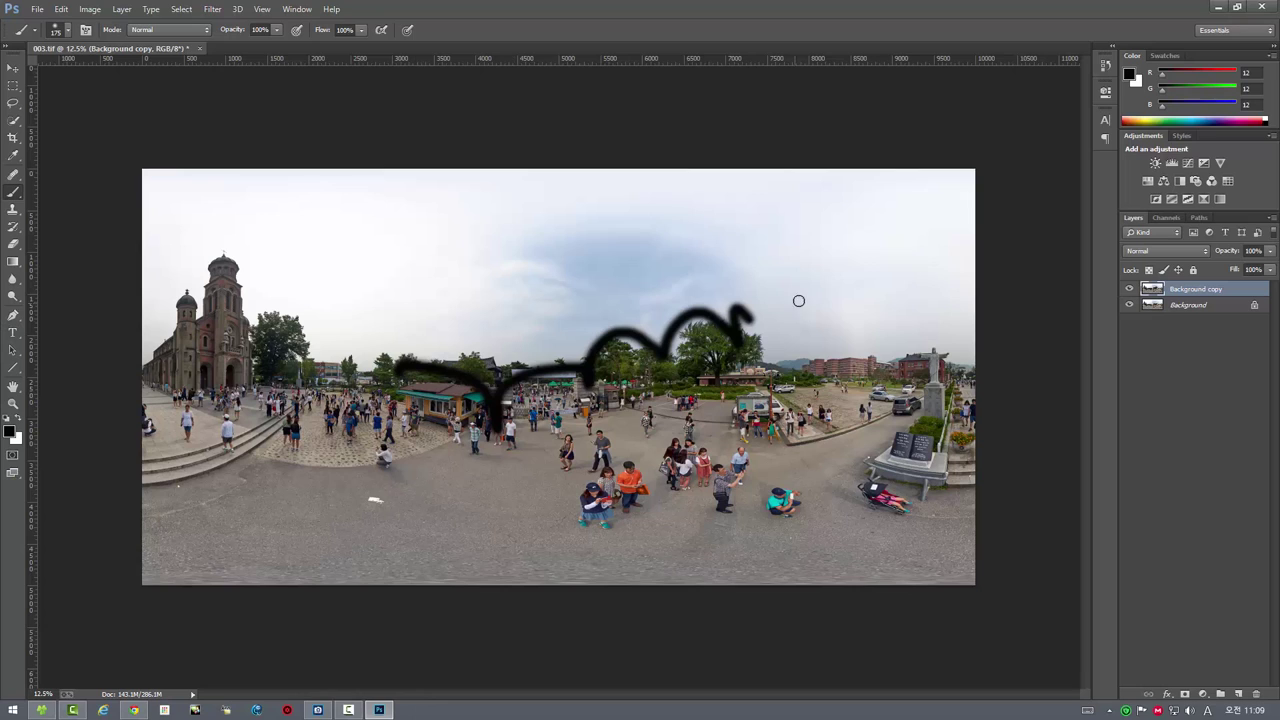
click(1130, 289)
click(1130, 289)
click(1130, 289)
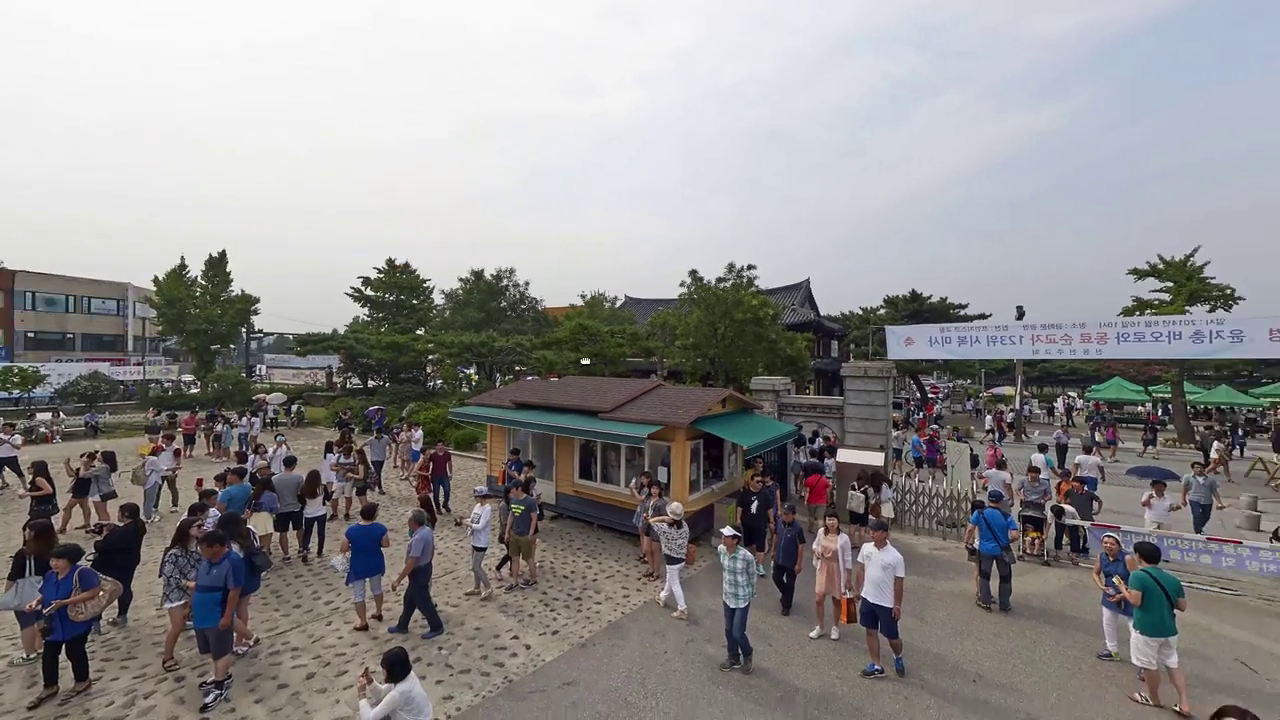
- Pan around the DevalVR preview of the unpainted panorama, and quit Photoshop without saving changes to 003.tif
drag(585, 361, 185, 365)
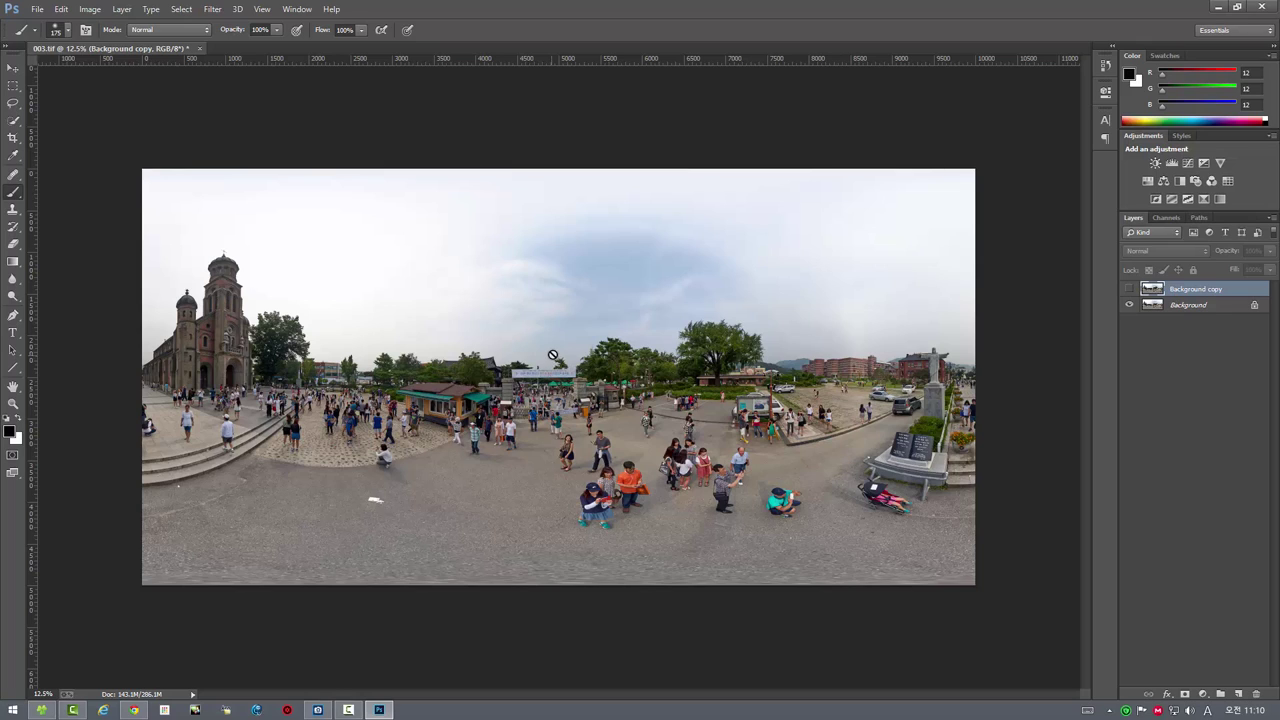
click(1262, 8)
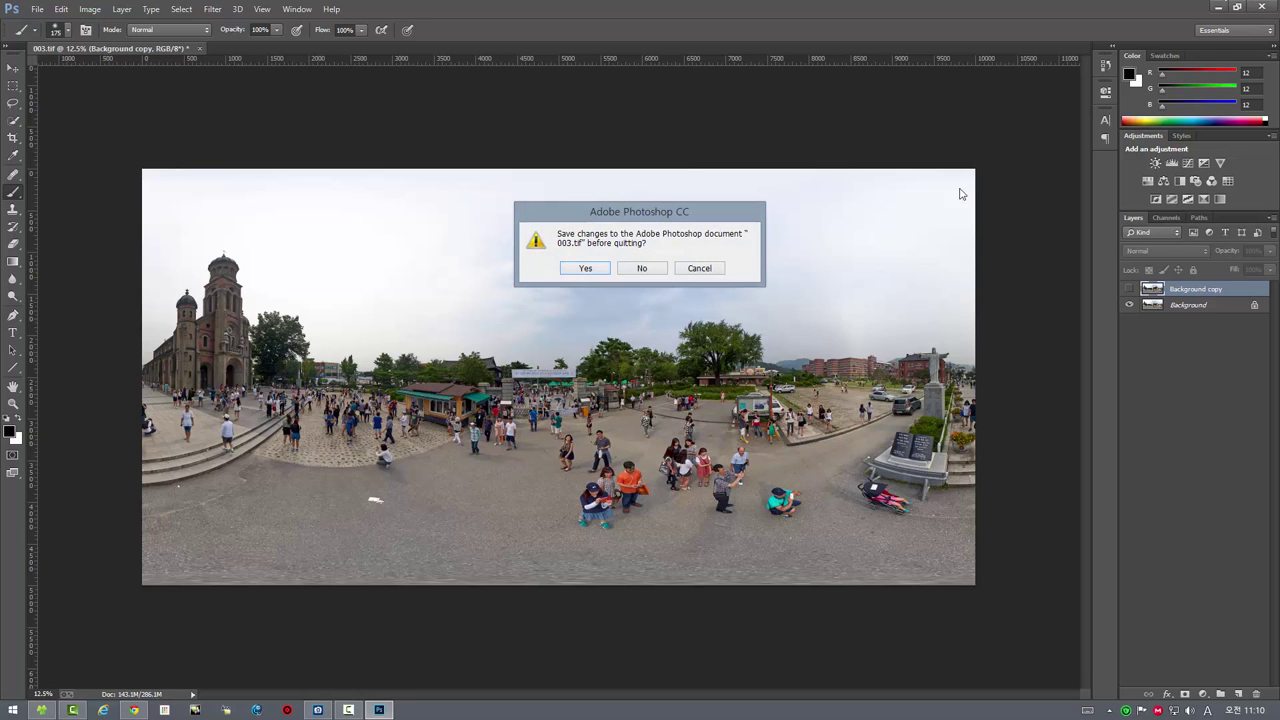
click(645, 270)
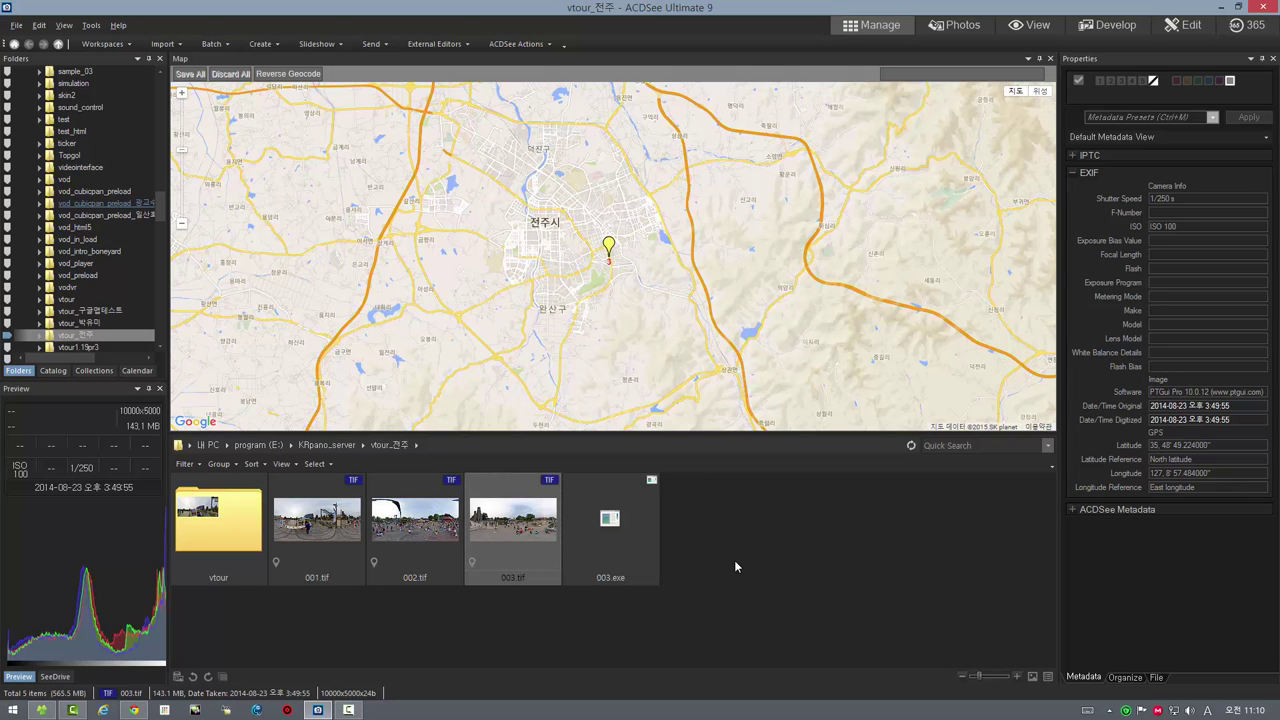
- Locate PTGuiViewer.exe in the PTGui program folder in File Explorer
click(418, 46)
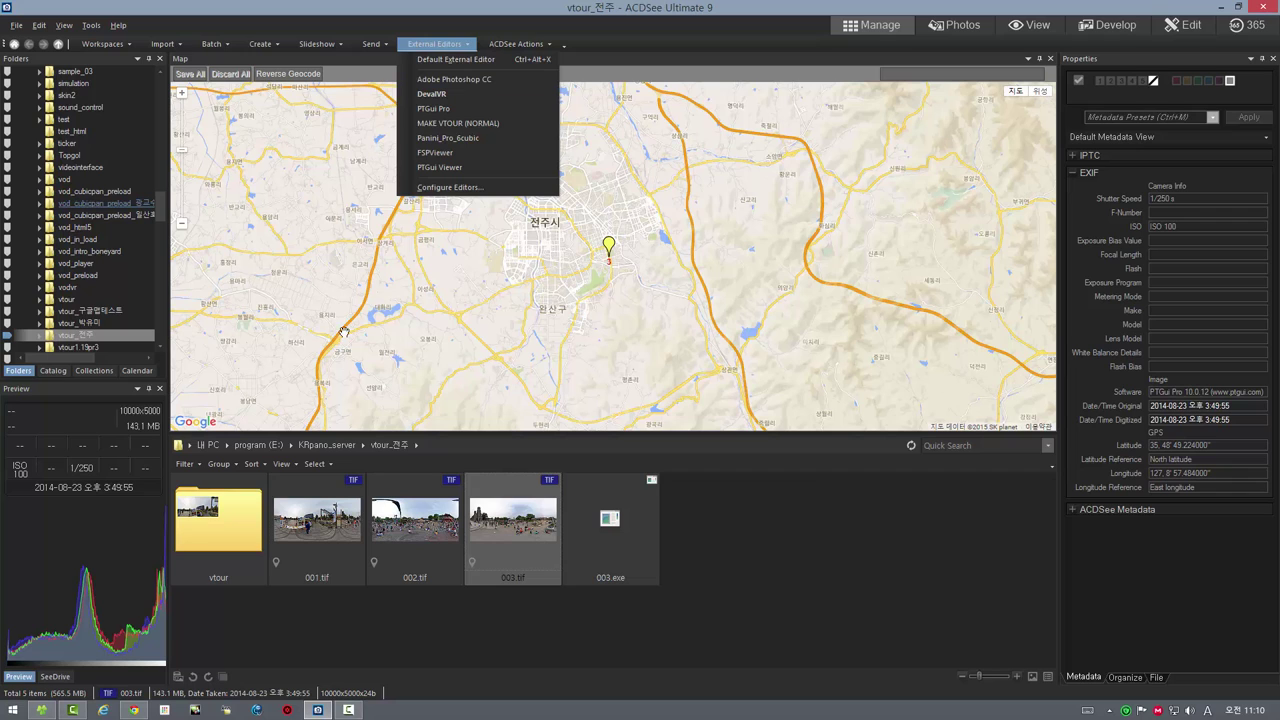
key(Escape)
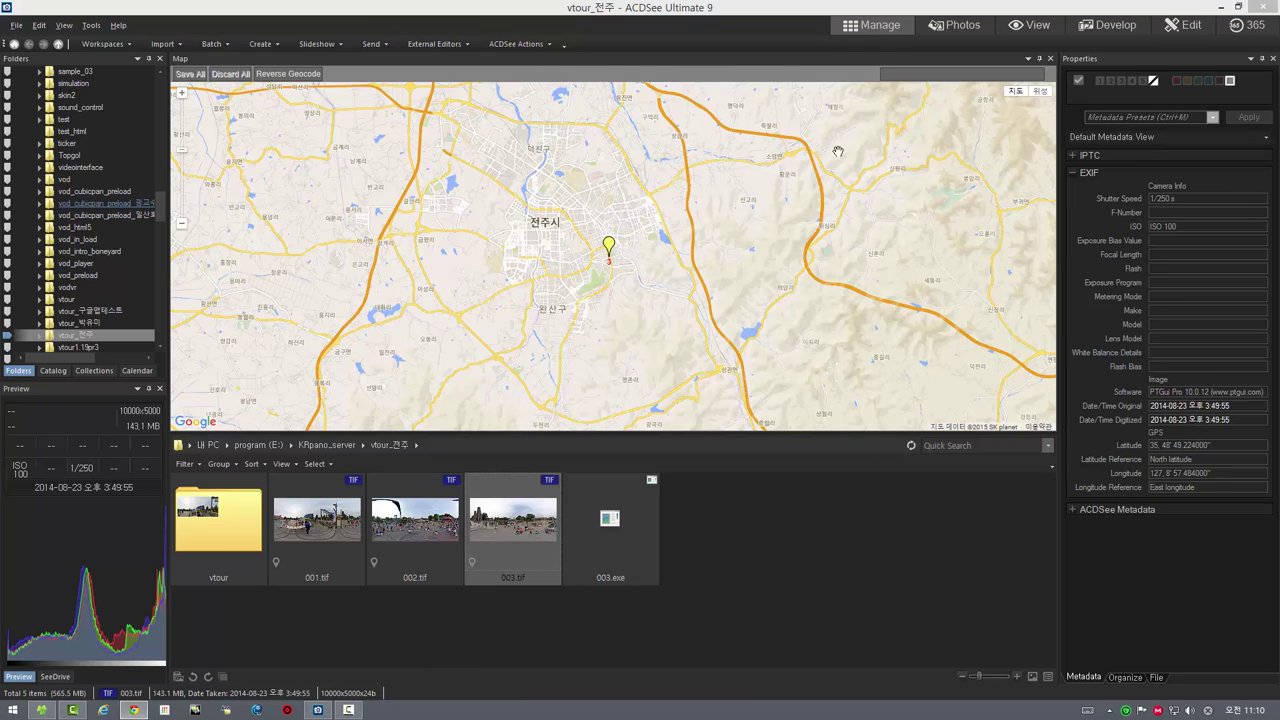
click(437, 44)
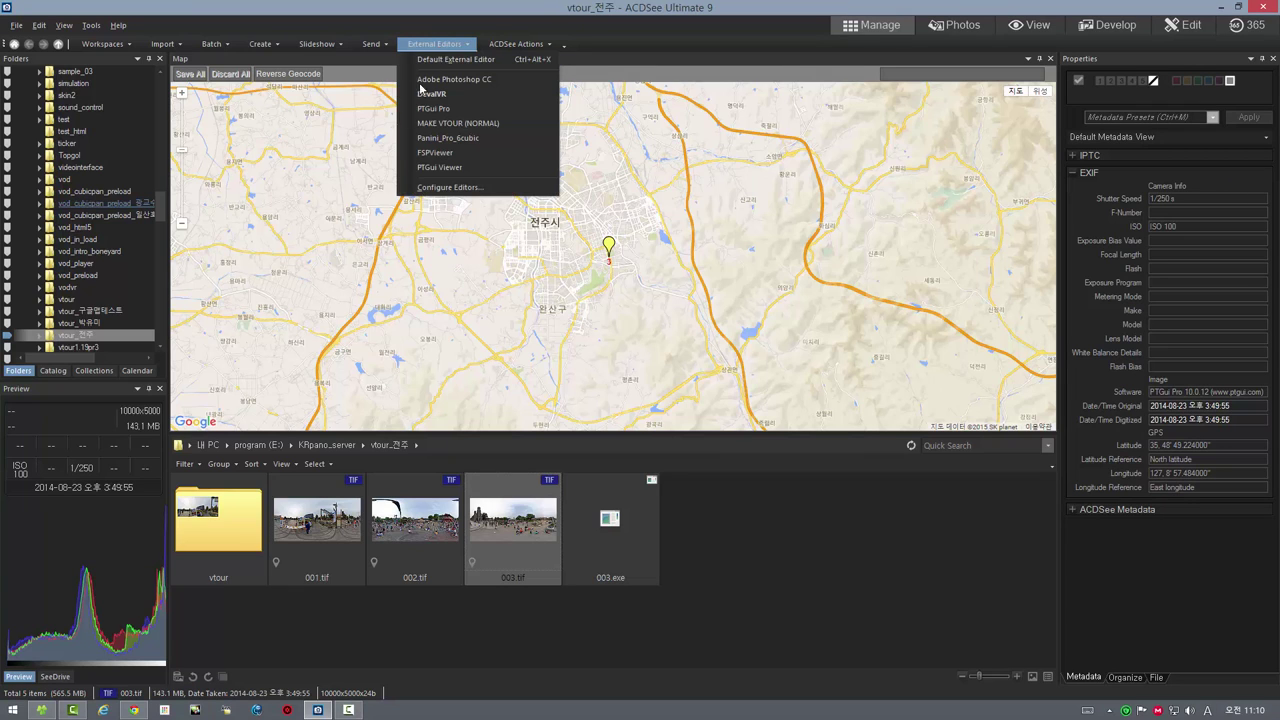
click(31, 713)
click(262, 268)
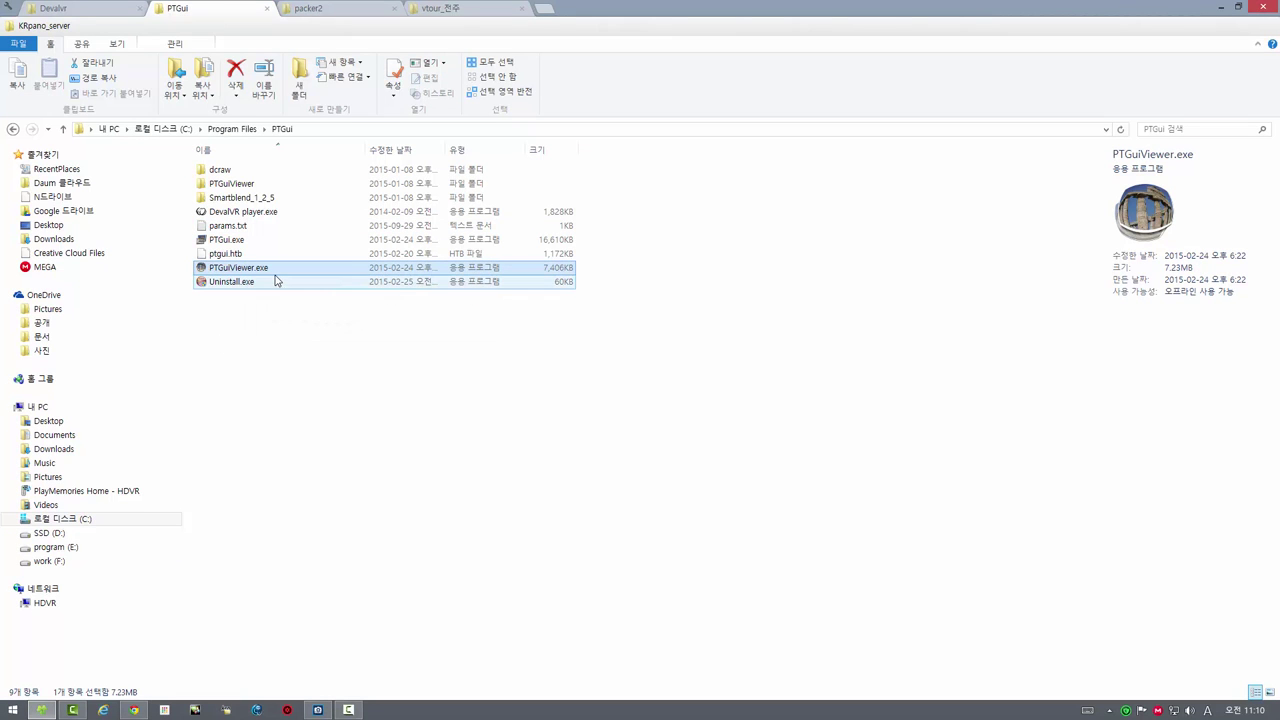
- Switch back to ACDSee, open 003.tif in the PTGui Viewer external editor and maximize the viewer window
click(316, 709)
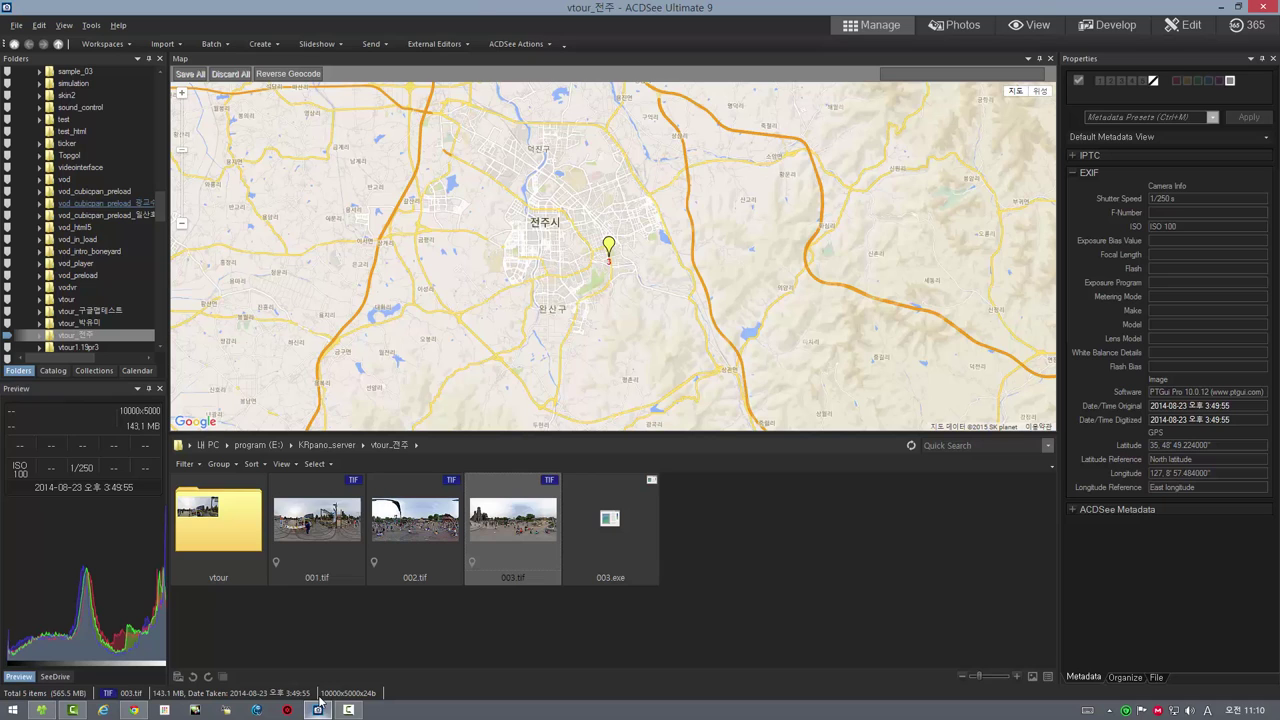
click(501, 46)
click(440, 44)
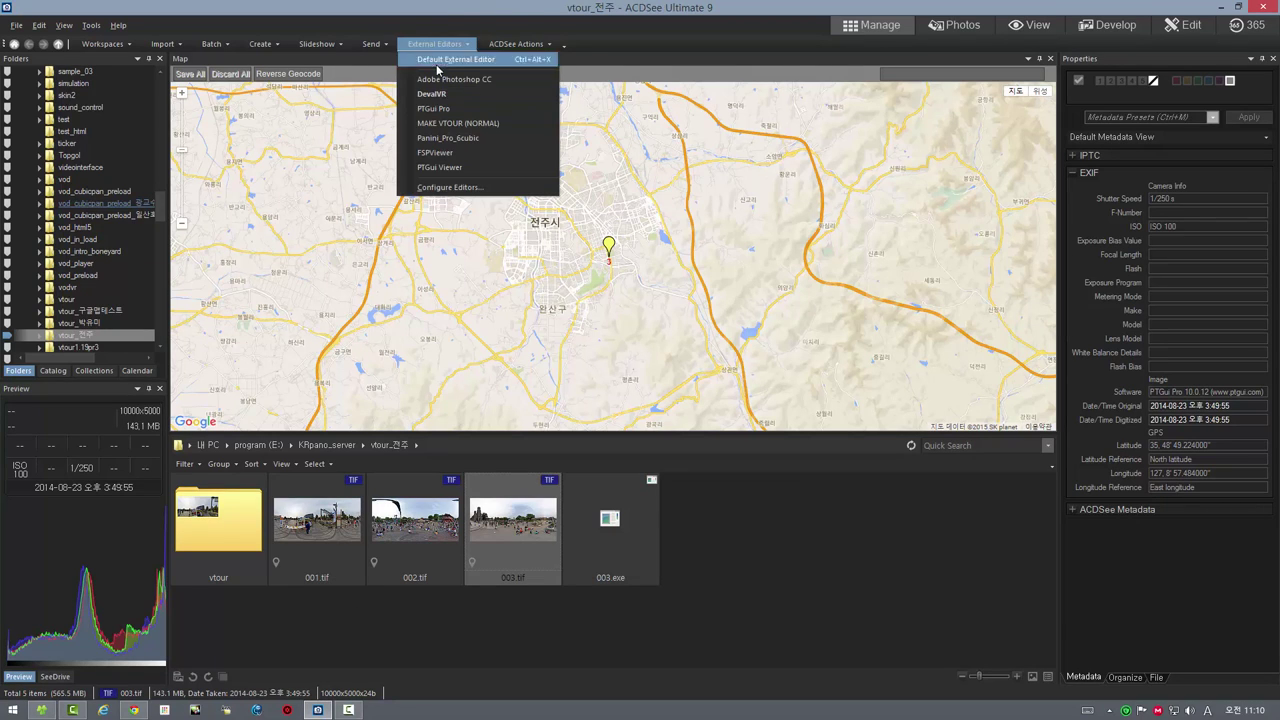
click(436, 168)
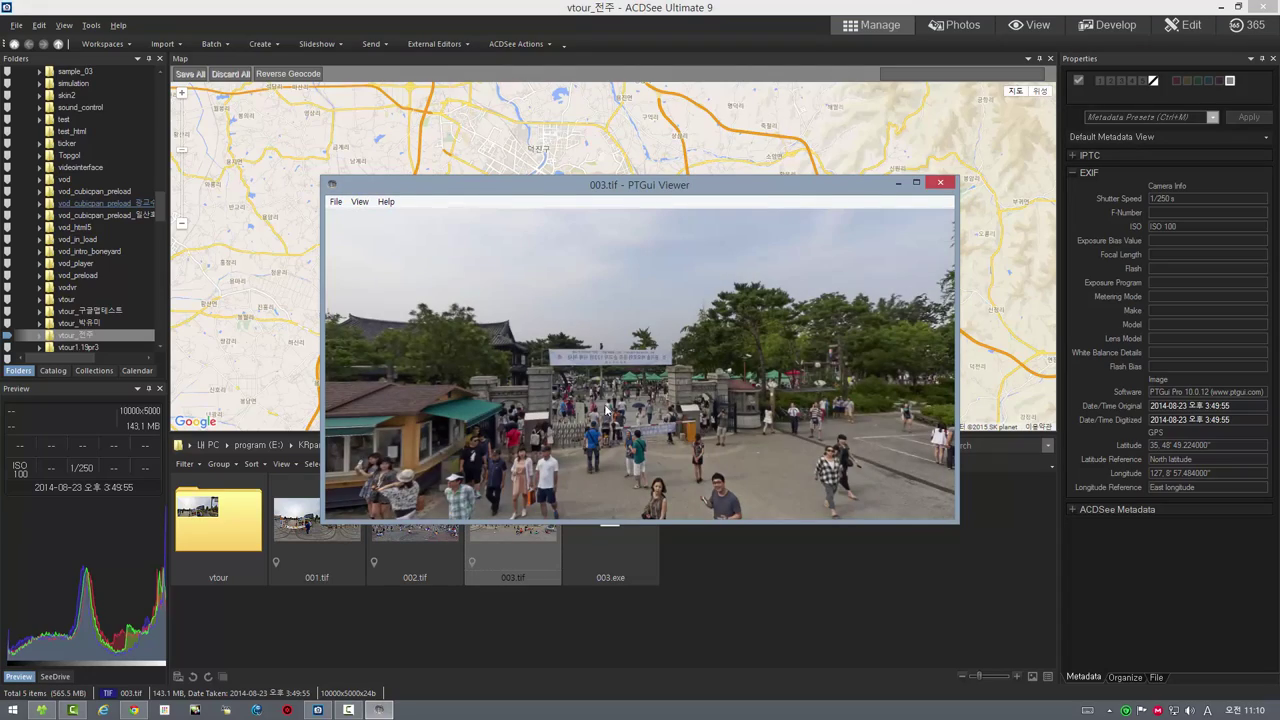
click(916, 183)
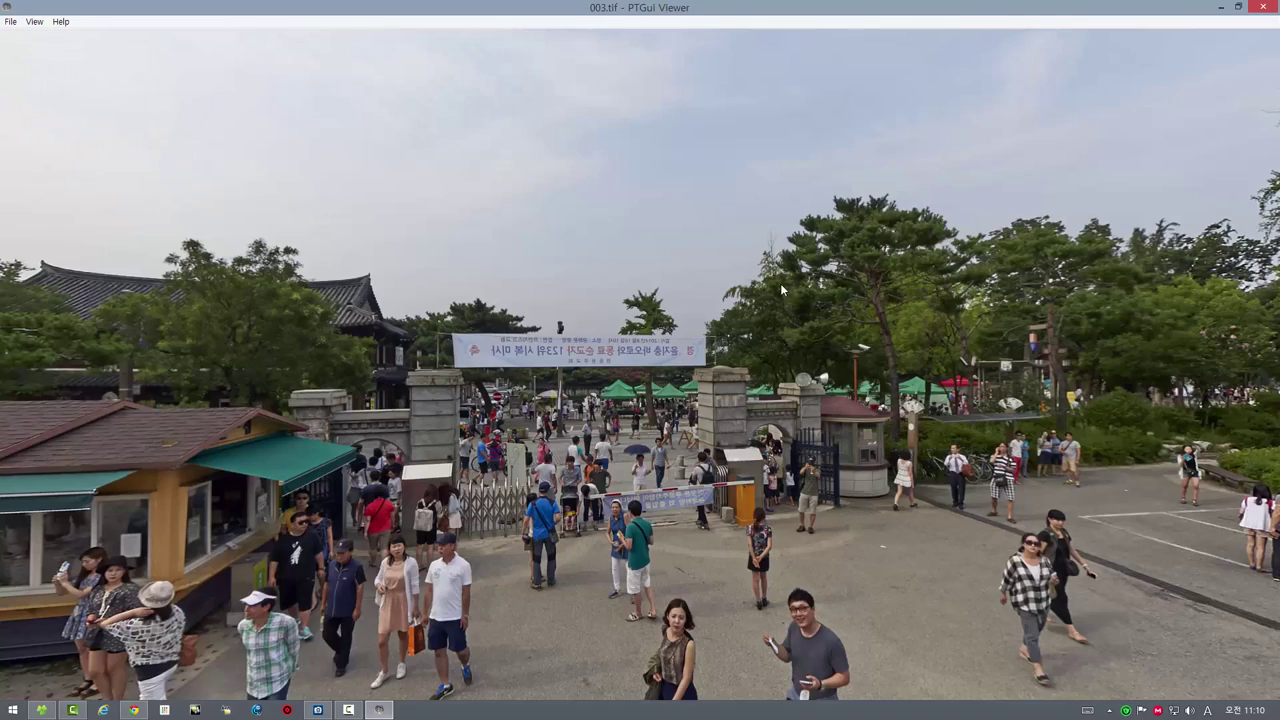
- Zoom and pan around the 003.tif panorama to view the church, and close PTGui Viewer
scroll(664, 411, up, 5)
scroll(664, 411, down, 3)
drag(664, 411, 980, 306)
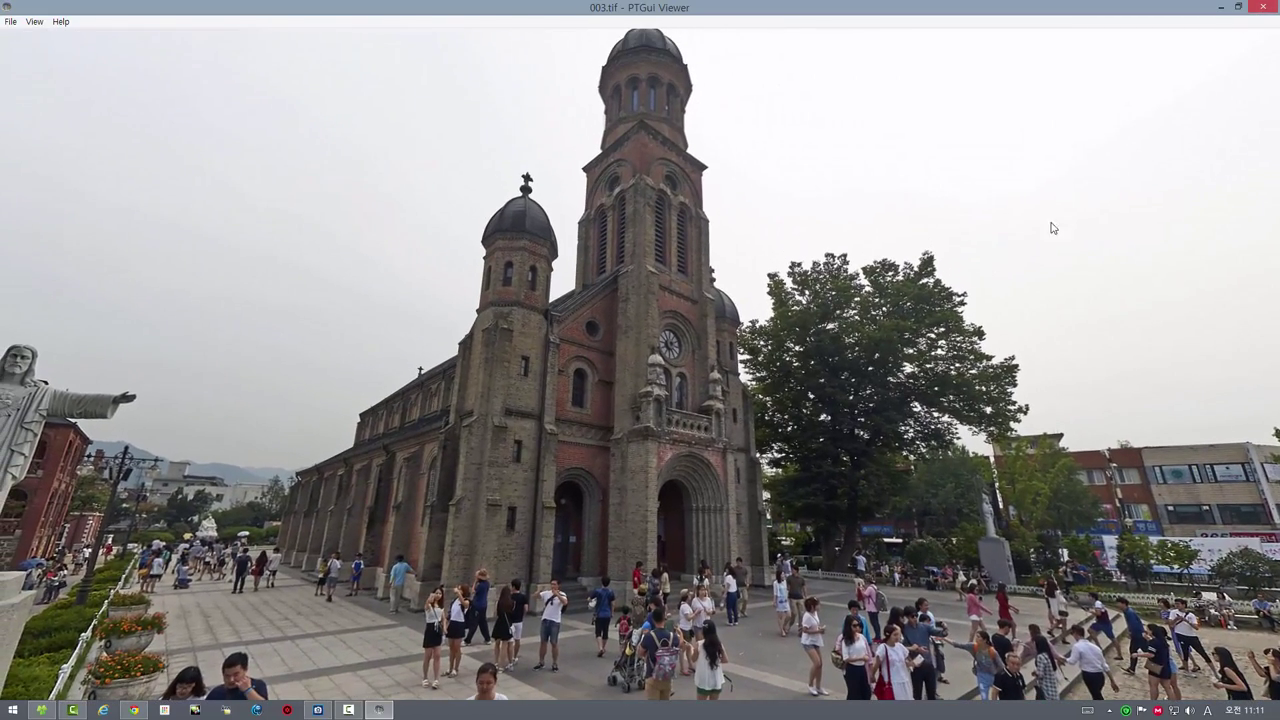
drag(1051, 223, 809, 273)
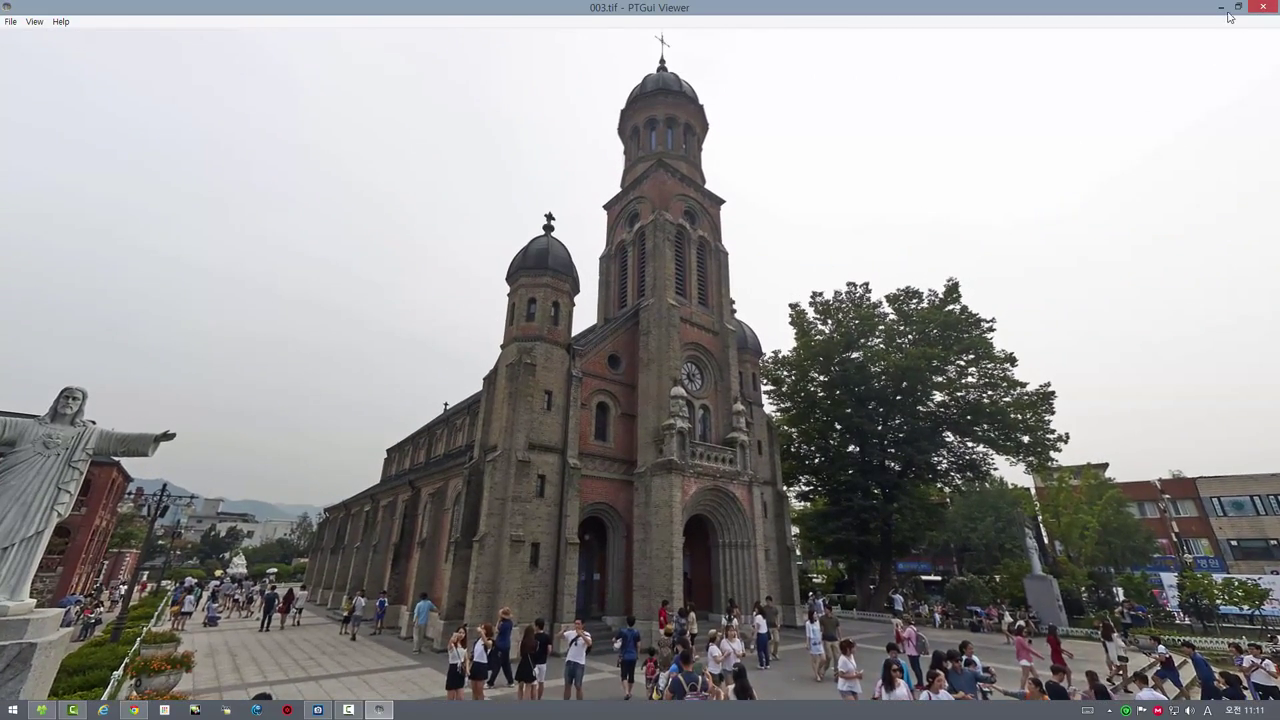
click(1262, 7)
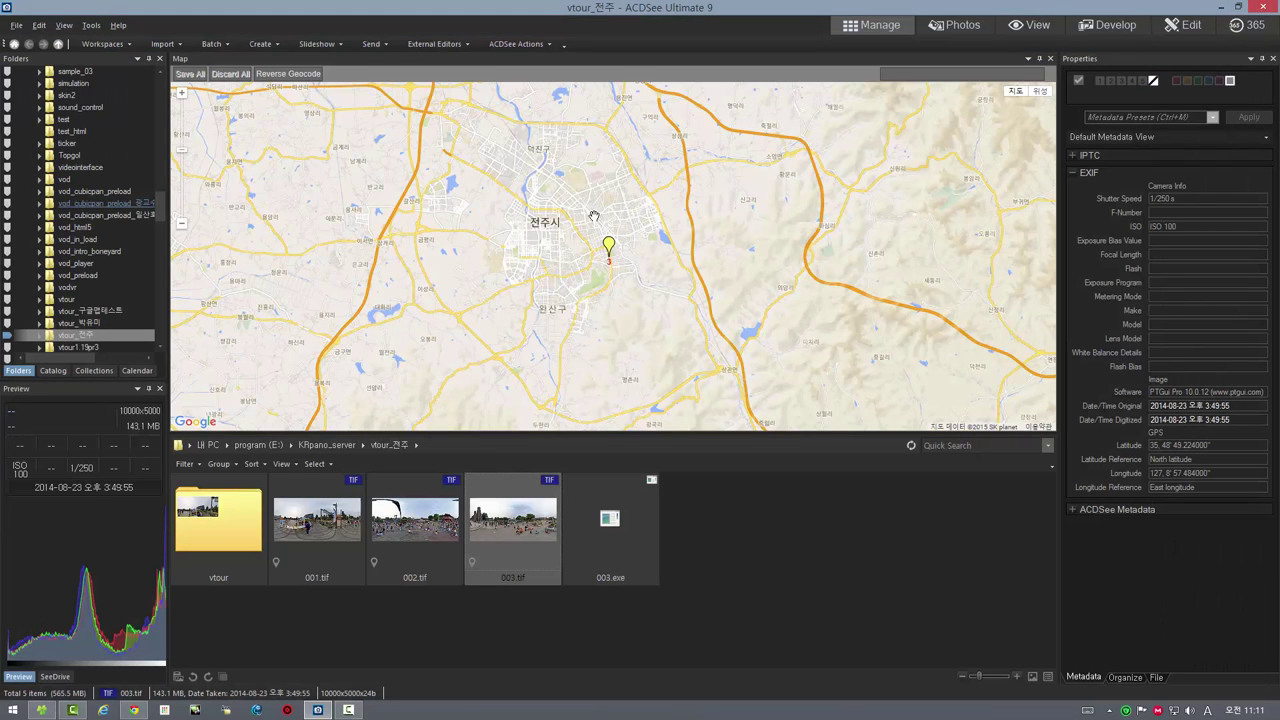
- Open 003.tif from ACDSee in the FSPViewer external editor and maximize the viewer window
click(437, 43)
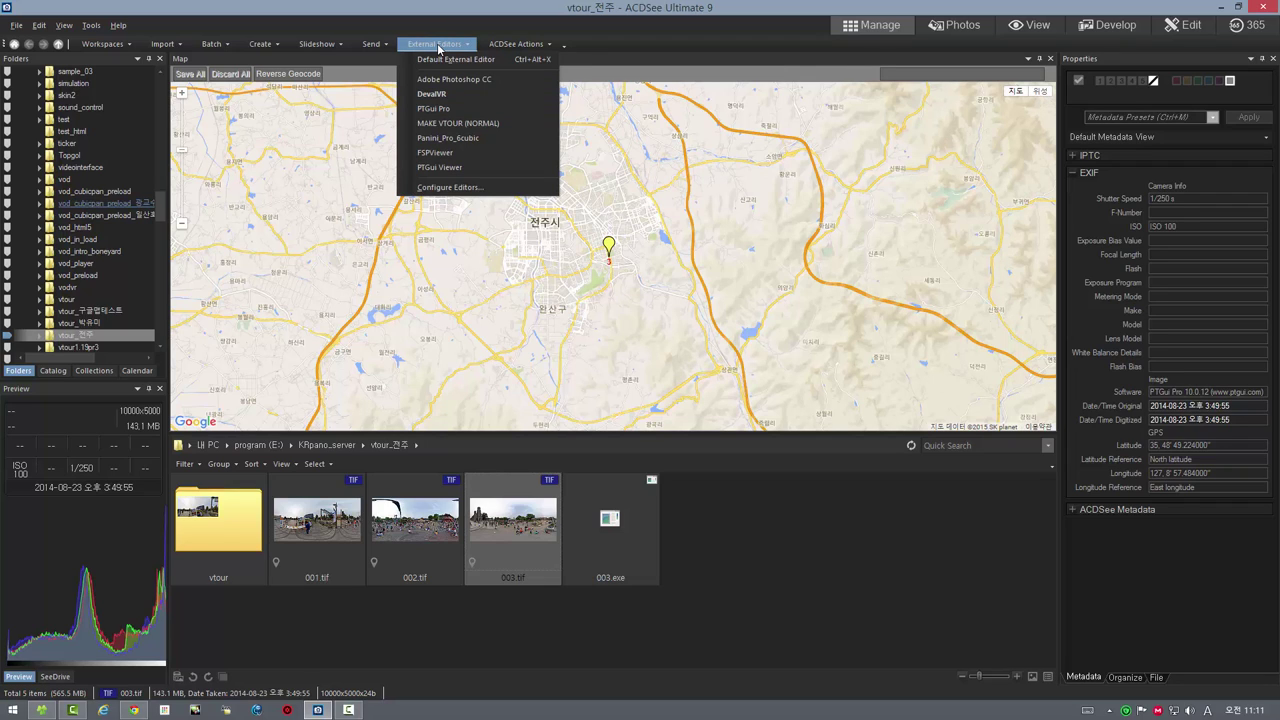
click(443, 154)
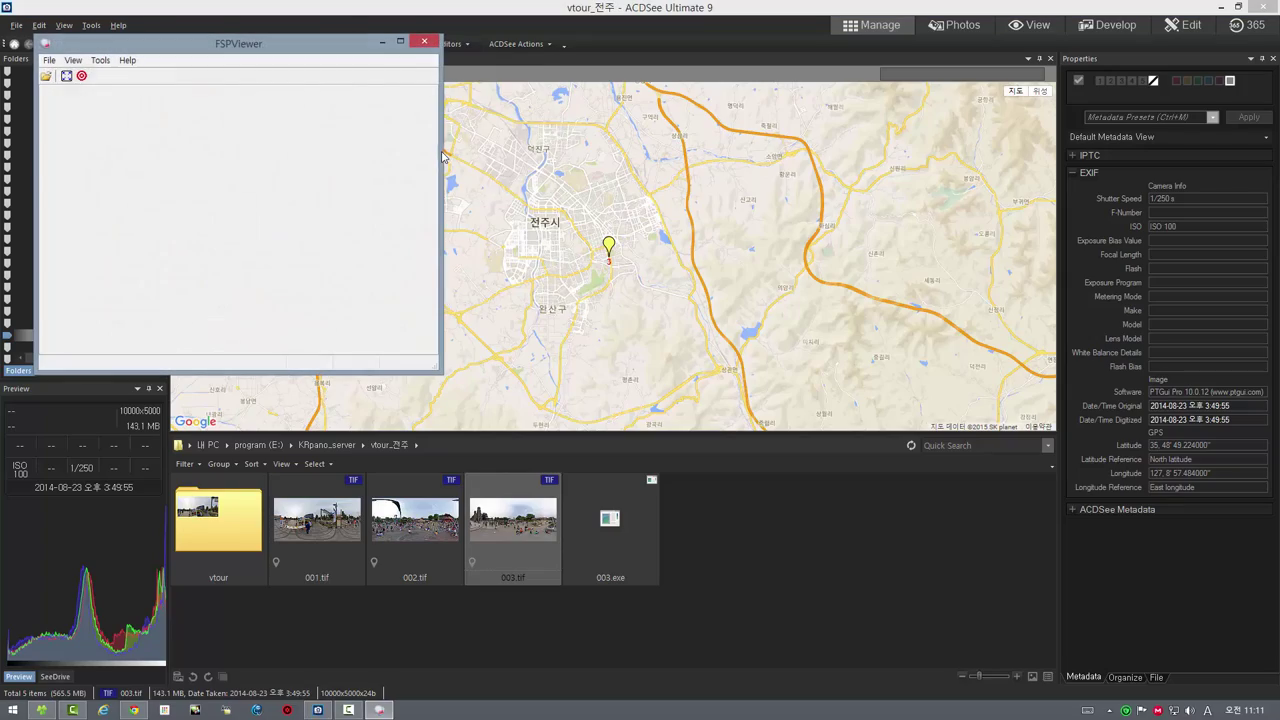
click(403, 46)
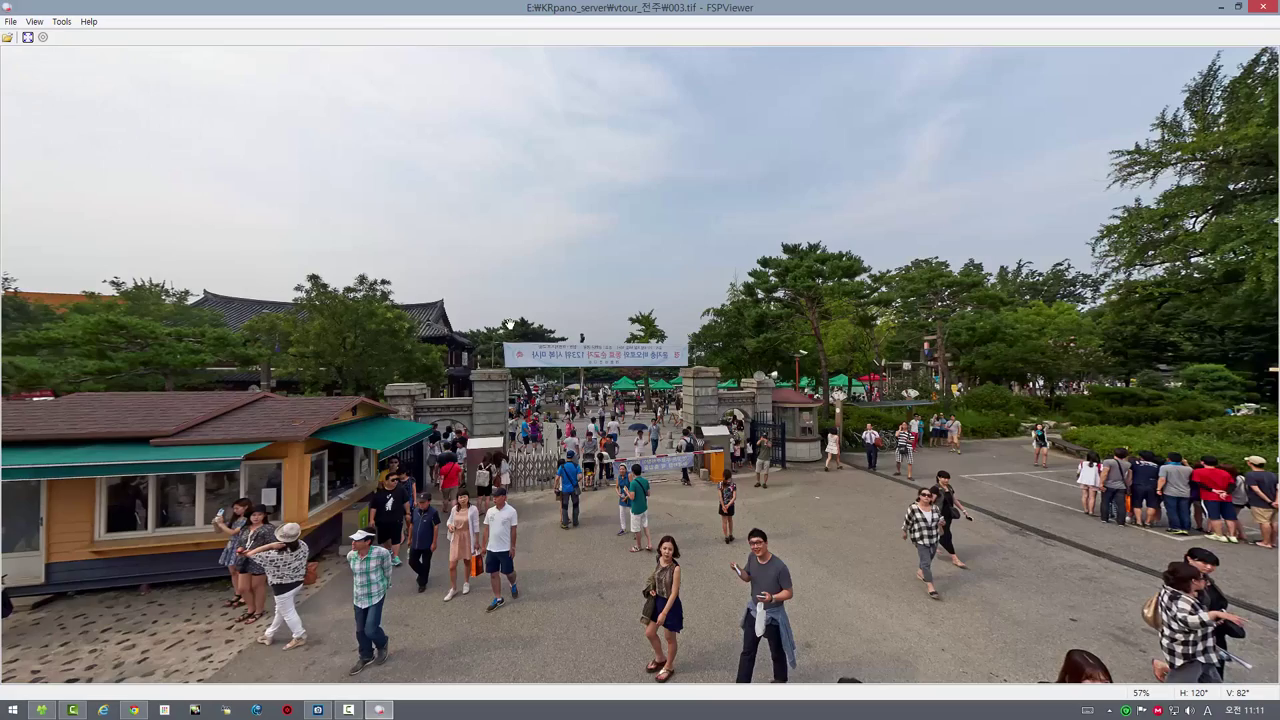
- Pan around the 003.tif panorama in FSPViewer past the statue and church and back to the entrance gate
drag(526, 337, 602, 342)
drag(505, 386, 591, 330)
drag(456, 344, 560, 358)
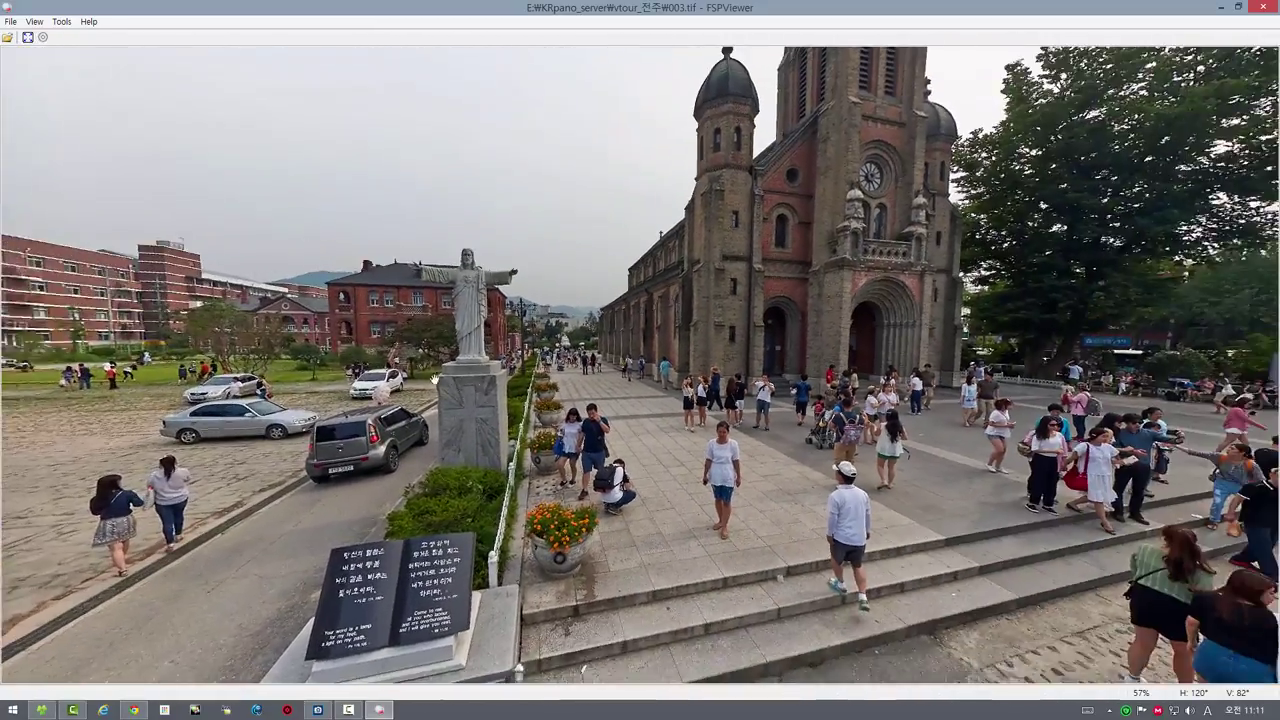
drag(435, 378, 540, 352)
drag(780, 322, 698, 326)
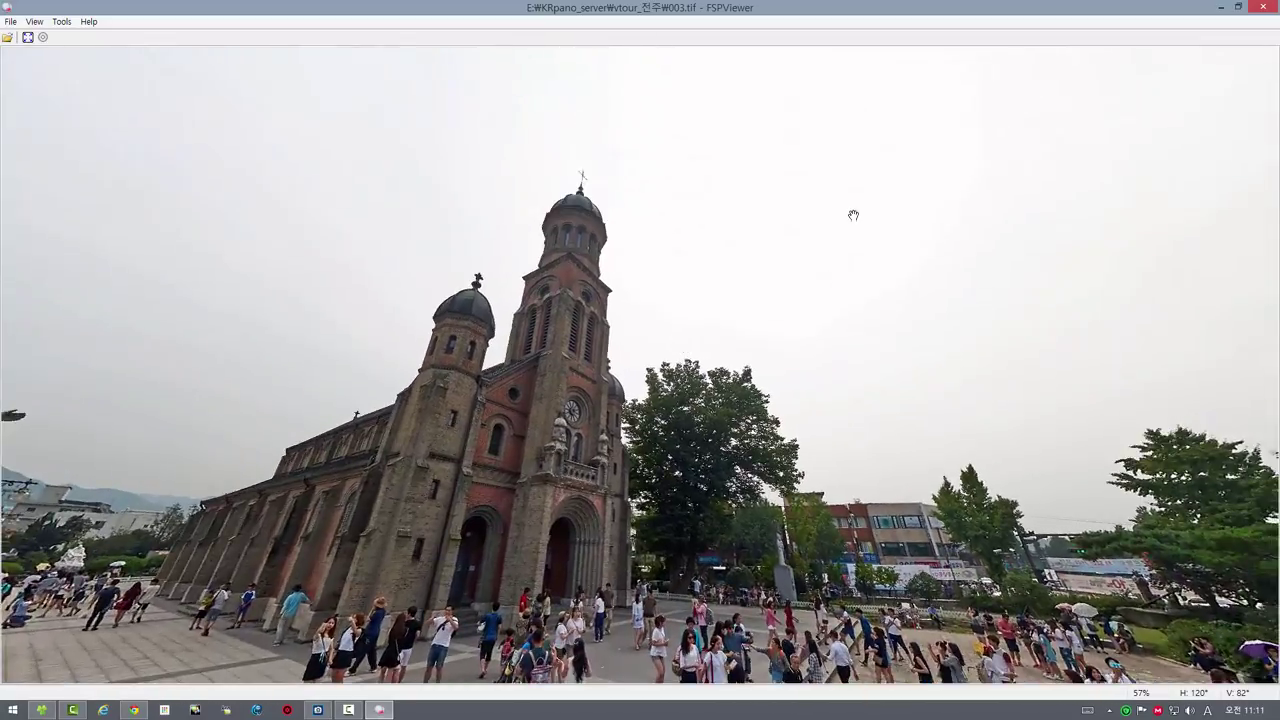
drag(854, 215, 503, 318)
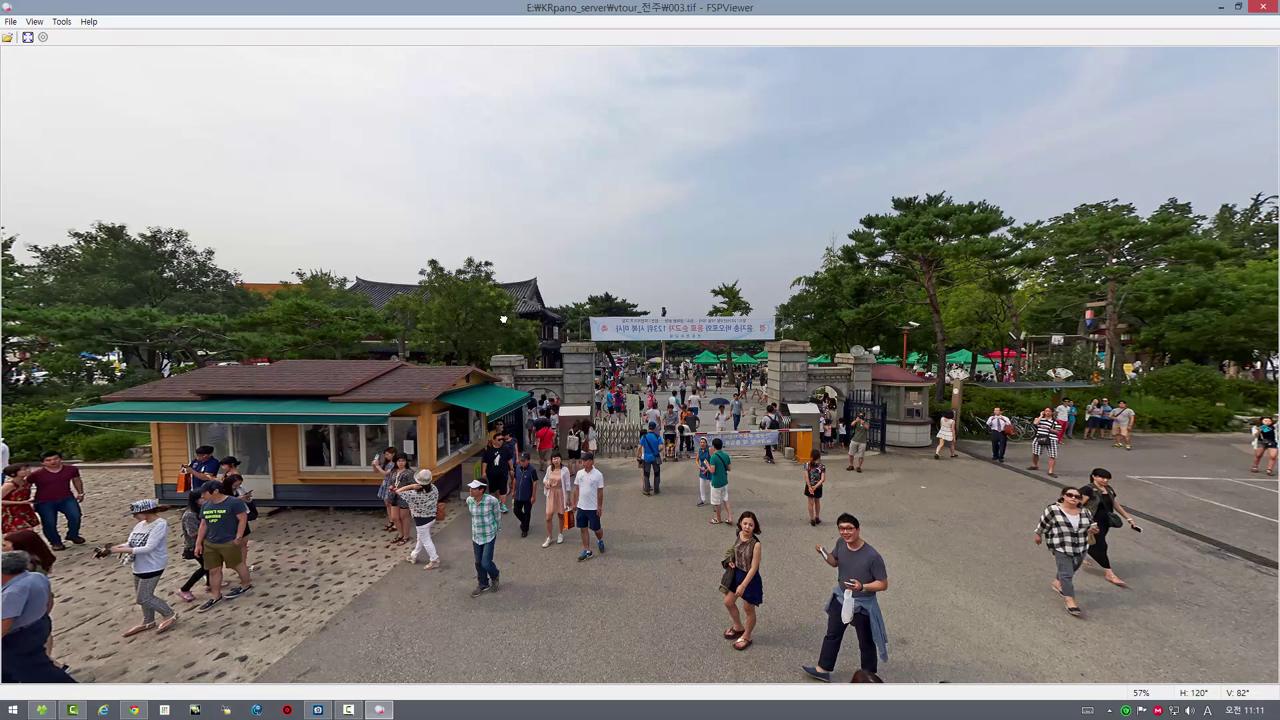
- View the About FSPViewer version and copyright information and close it
click(89, 22)
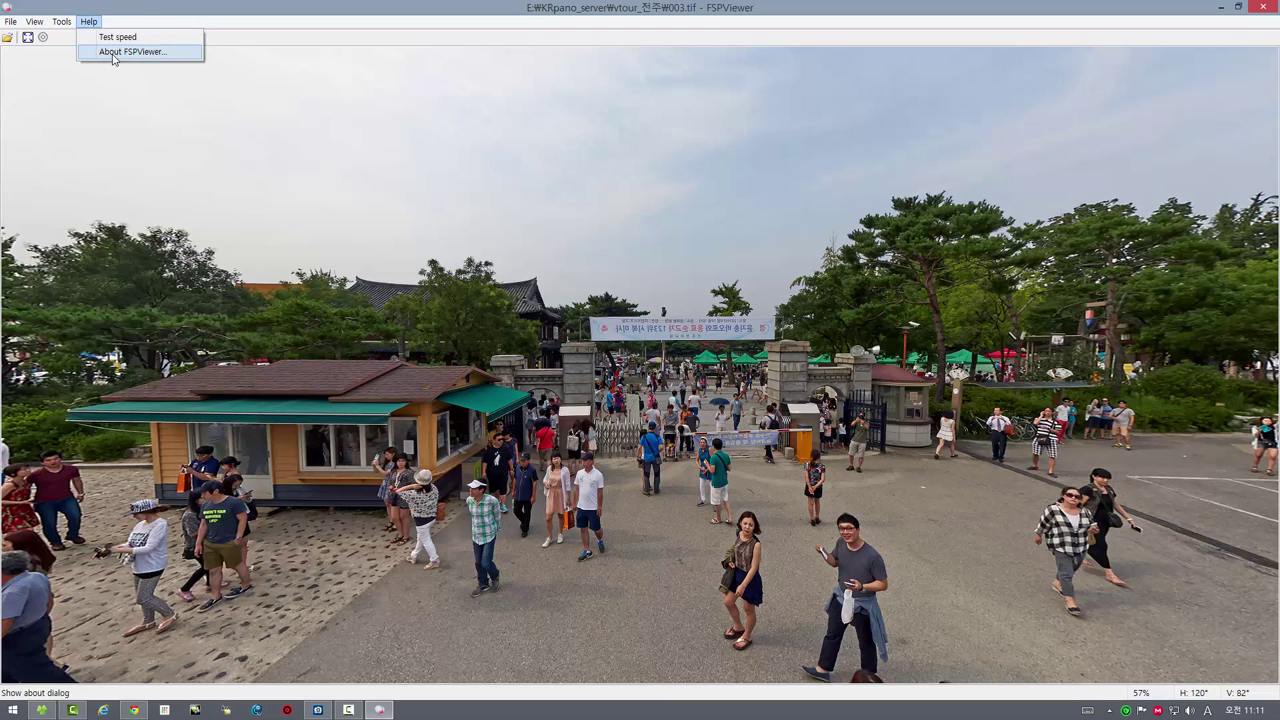
click(113, 52)
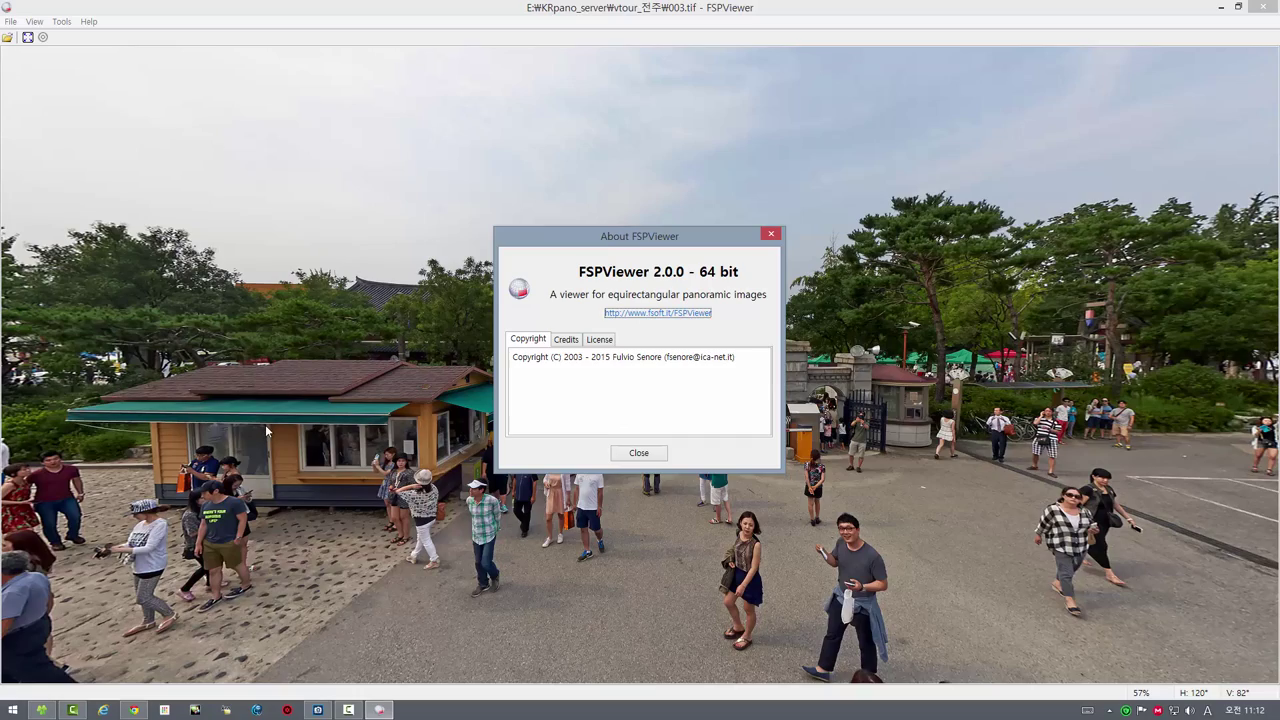
click(638, 453)
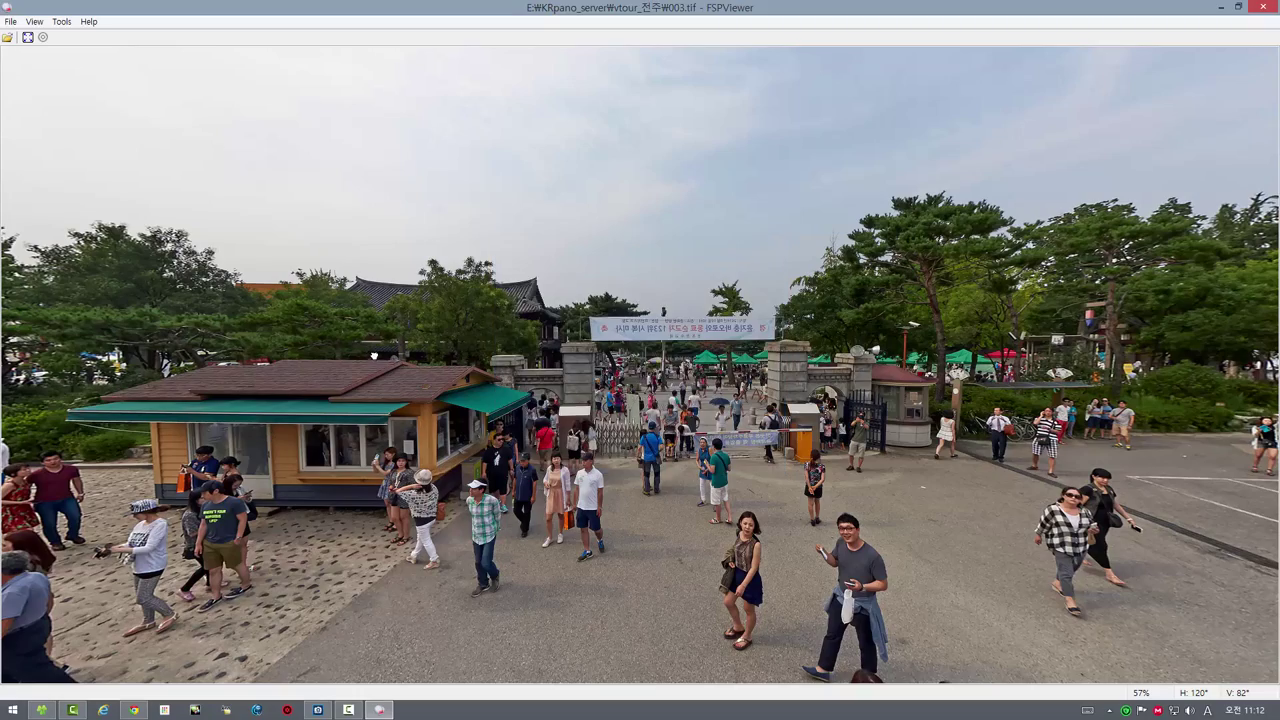
- Pan the panorama from the entrance gate to the statue beside the church
drag(383, 362, 331, 326)
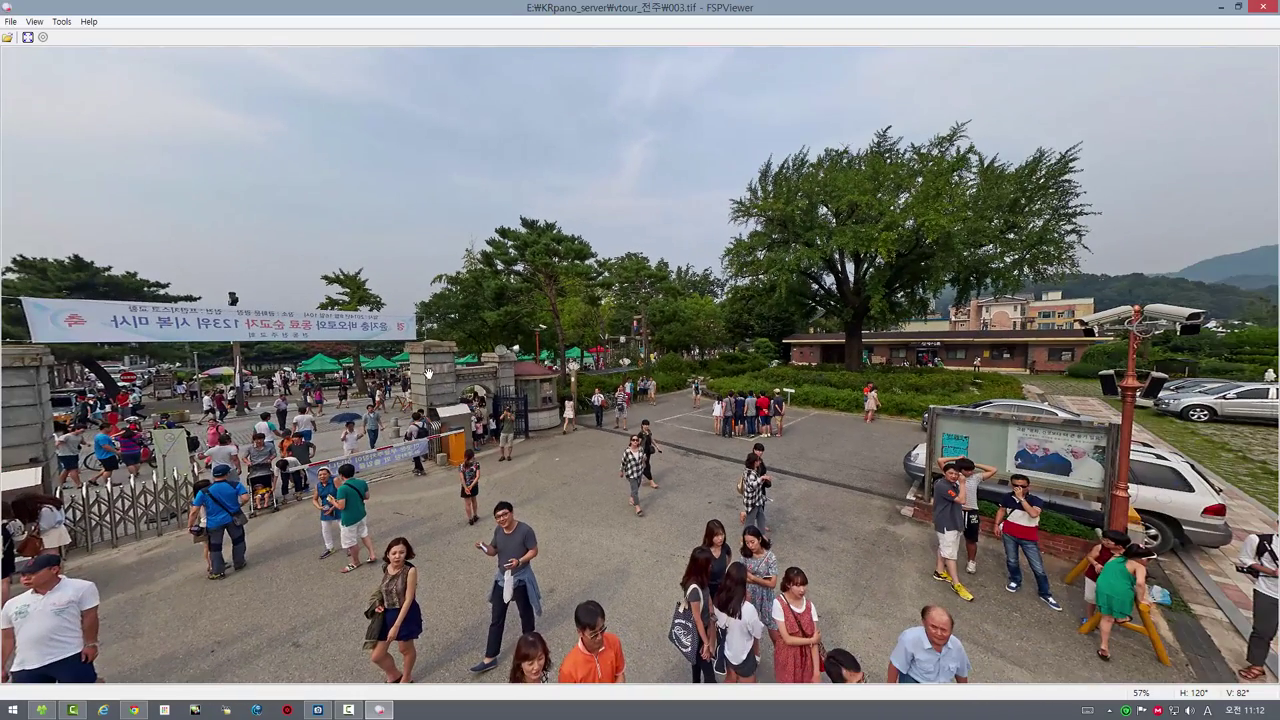
drag(383, 384, 640, 350)
drag(600, 400, 720, 405)
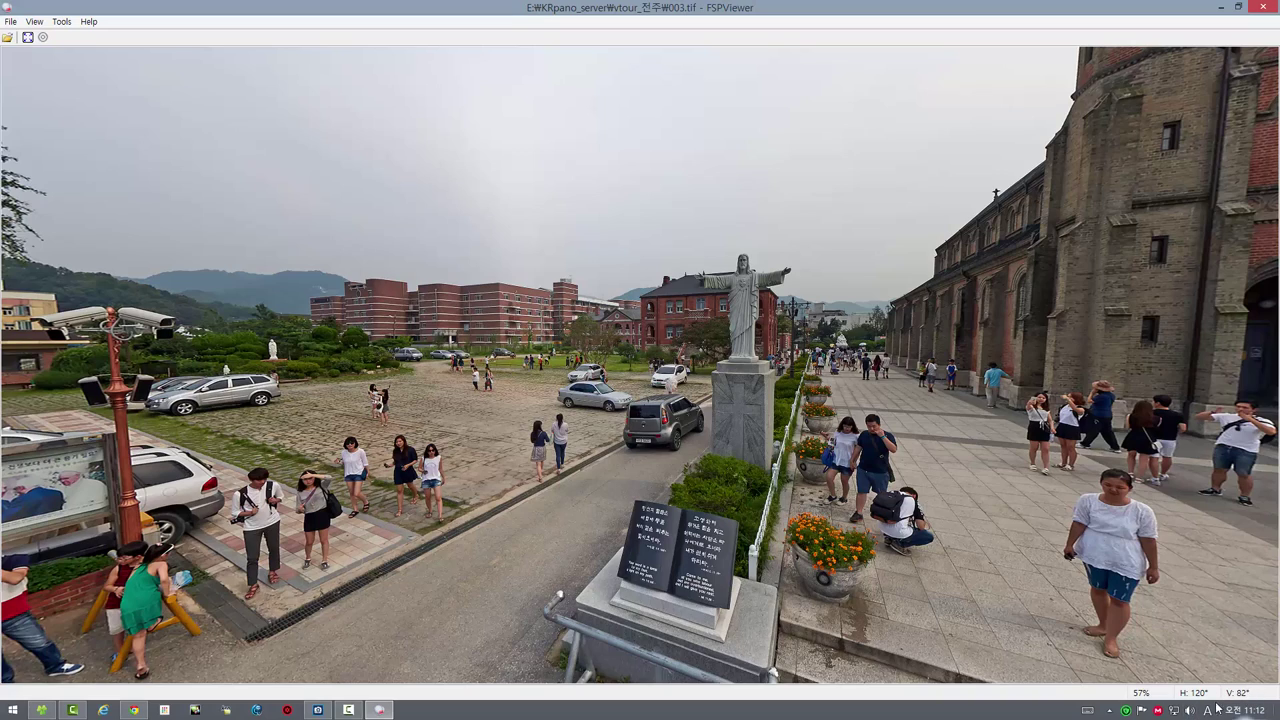
- Zoom the panorama out and in around the statue, ending on a close-up at 98%
scroll(688, 478, down, 3)
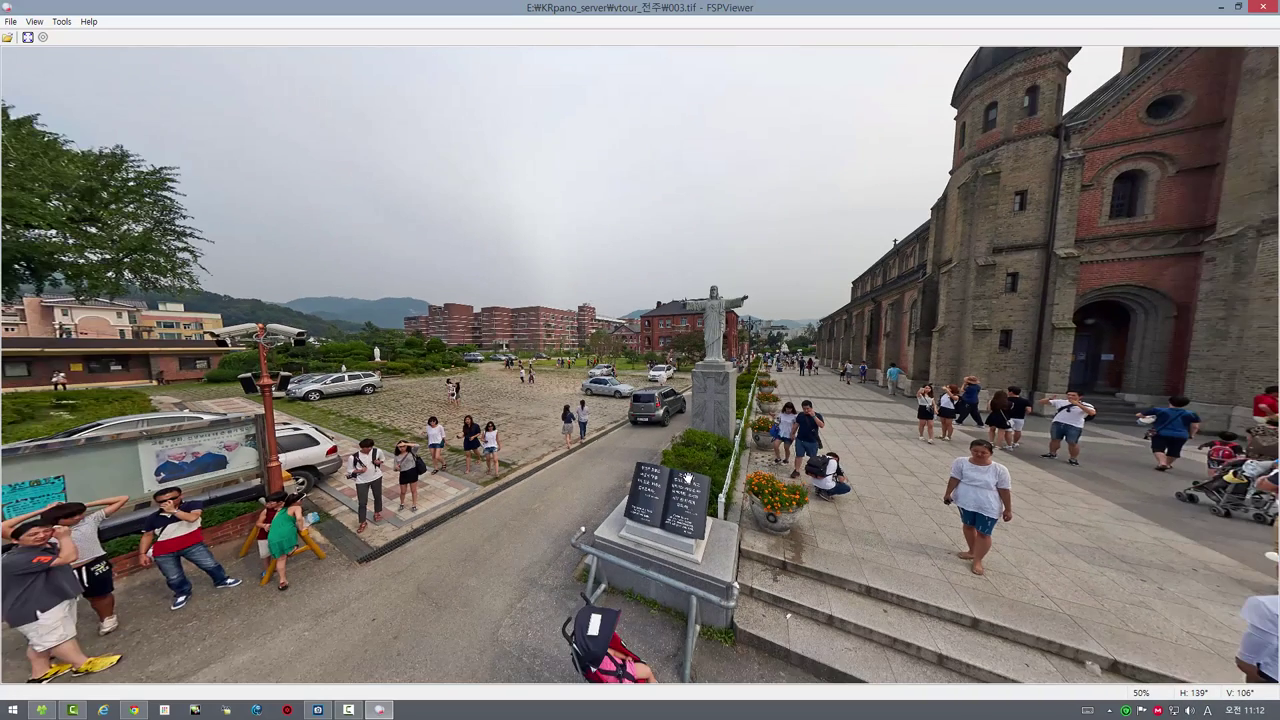
scroll(688, 478, up, 3)
scroll(688, 478, down, 3)
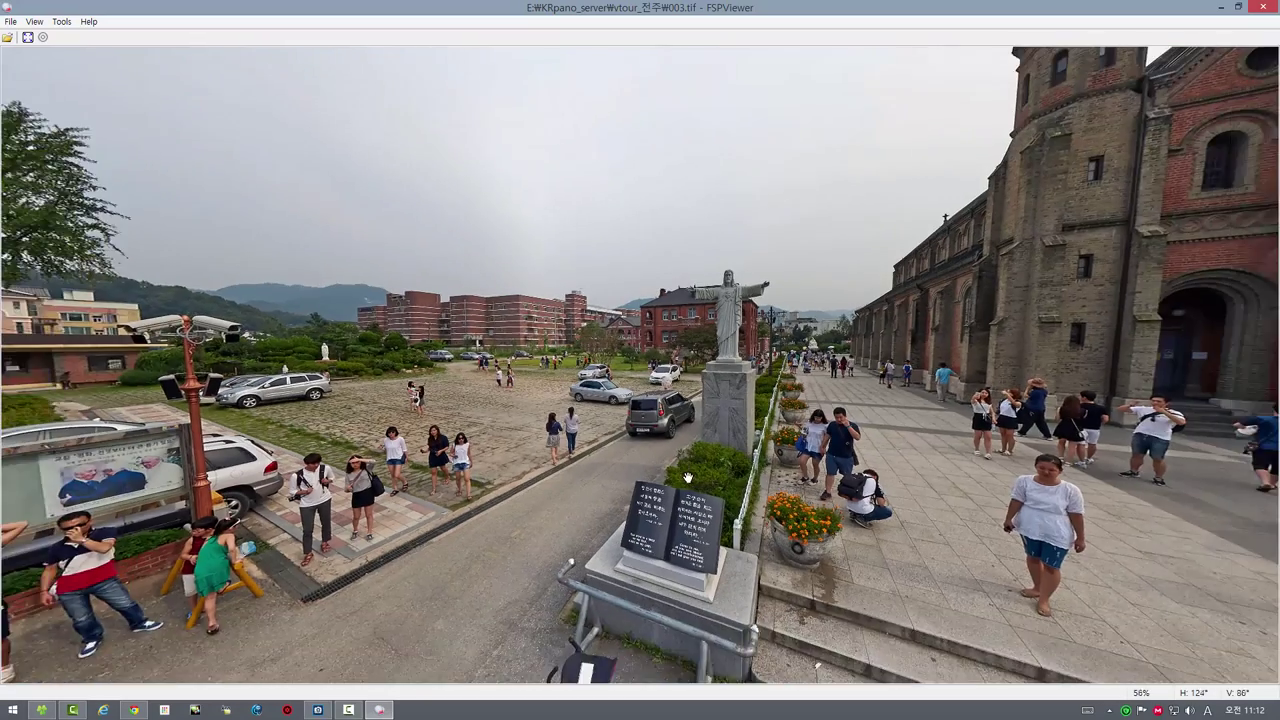
scroll(688, 478, up, 3)
drag(688, 478, 703, 453)
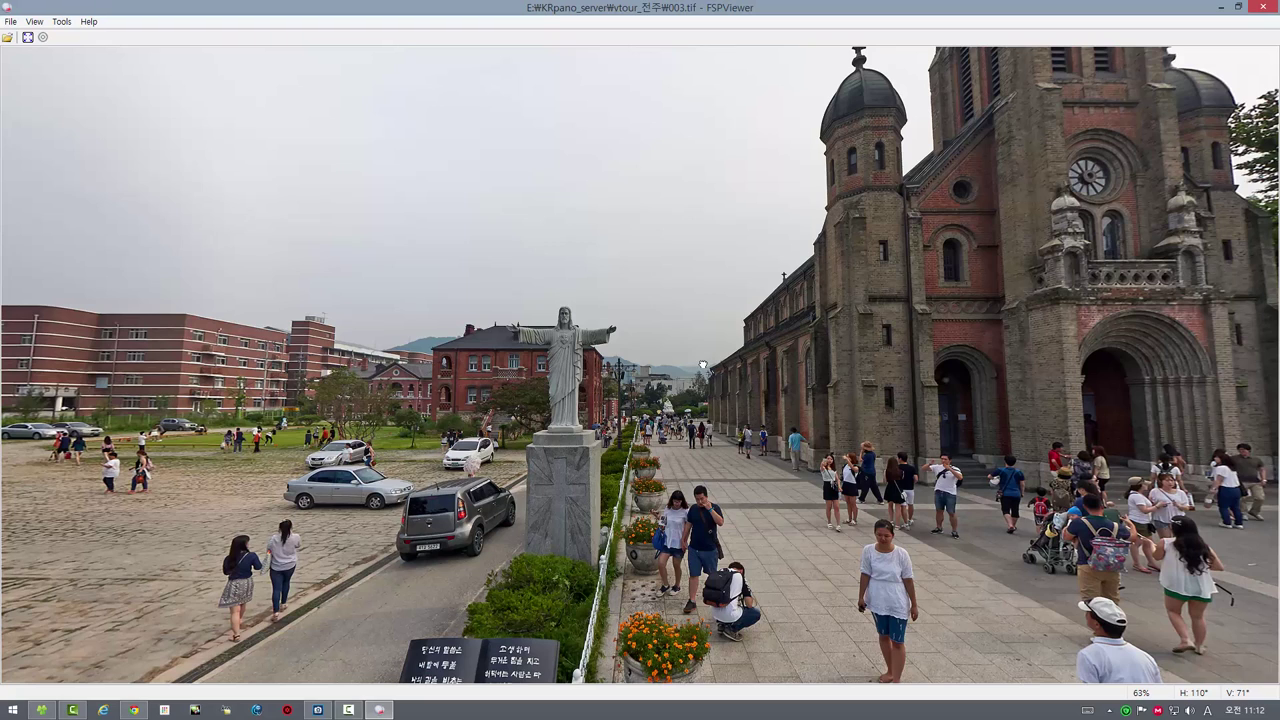
drag(702, 450, 682, 445)
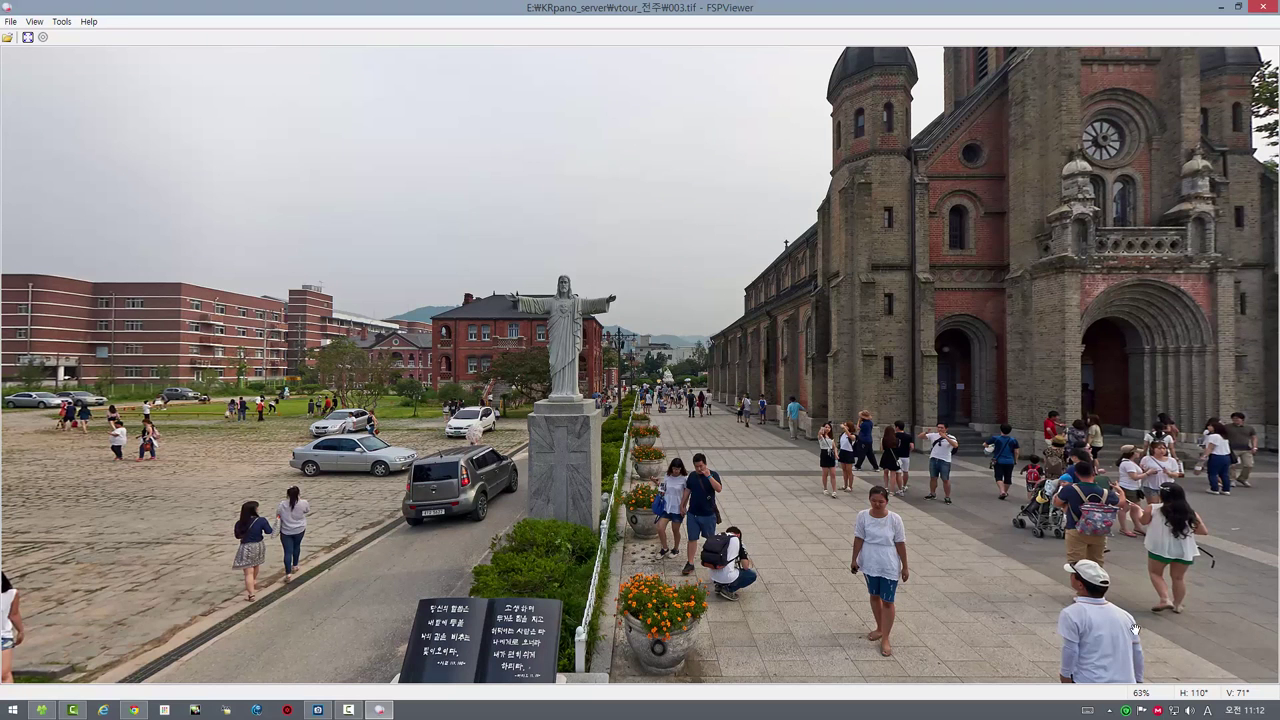
scroll(800, 460, up, 4)
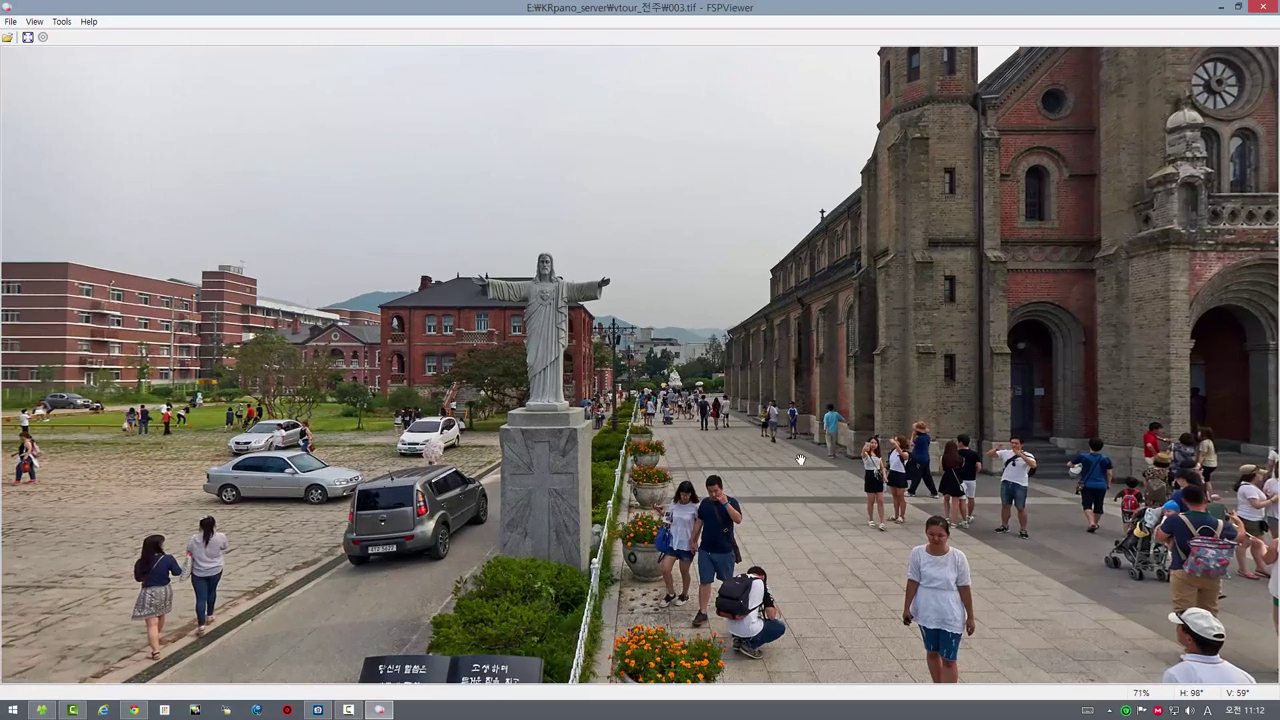
scroll(800, 460, up, 2)
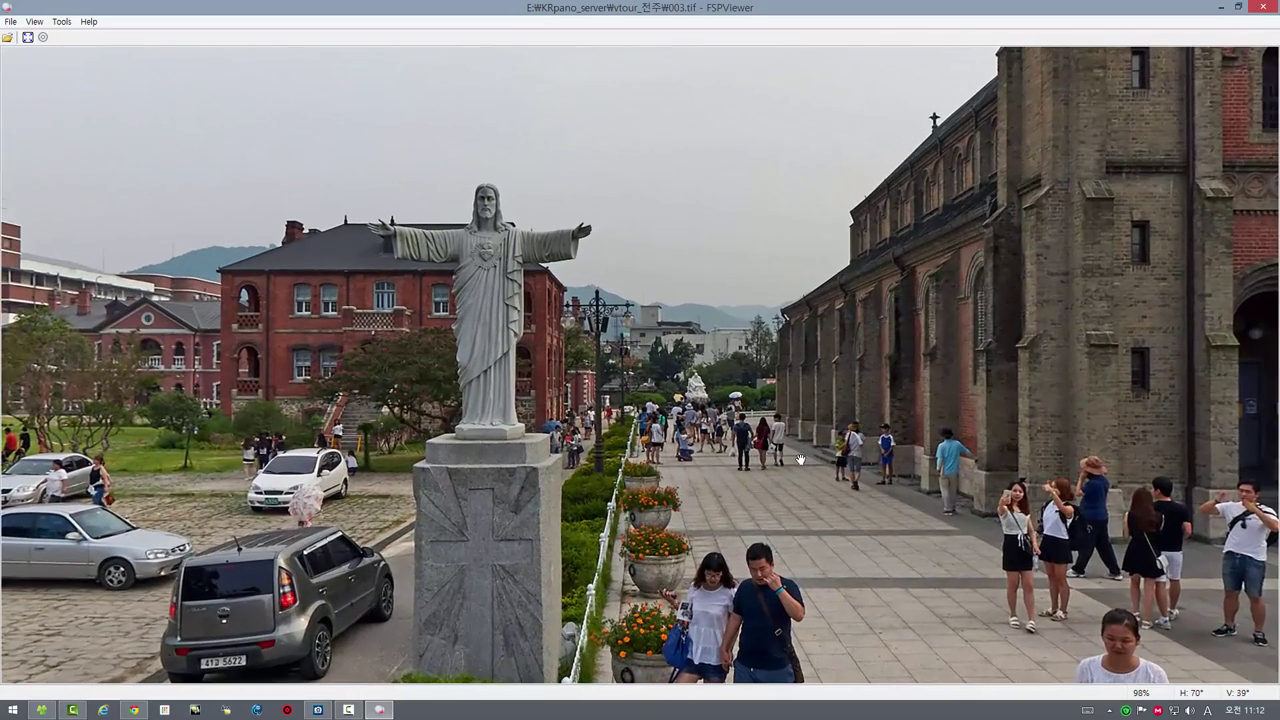
- Pan the panorama to the church, zoom out to 63% and zoom back in on its facade to 98%
drag(594, 444, 838, 378)
scroll(816, 409, down, 5)
scroll(816, 409, down, 2)
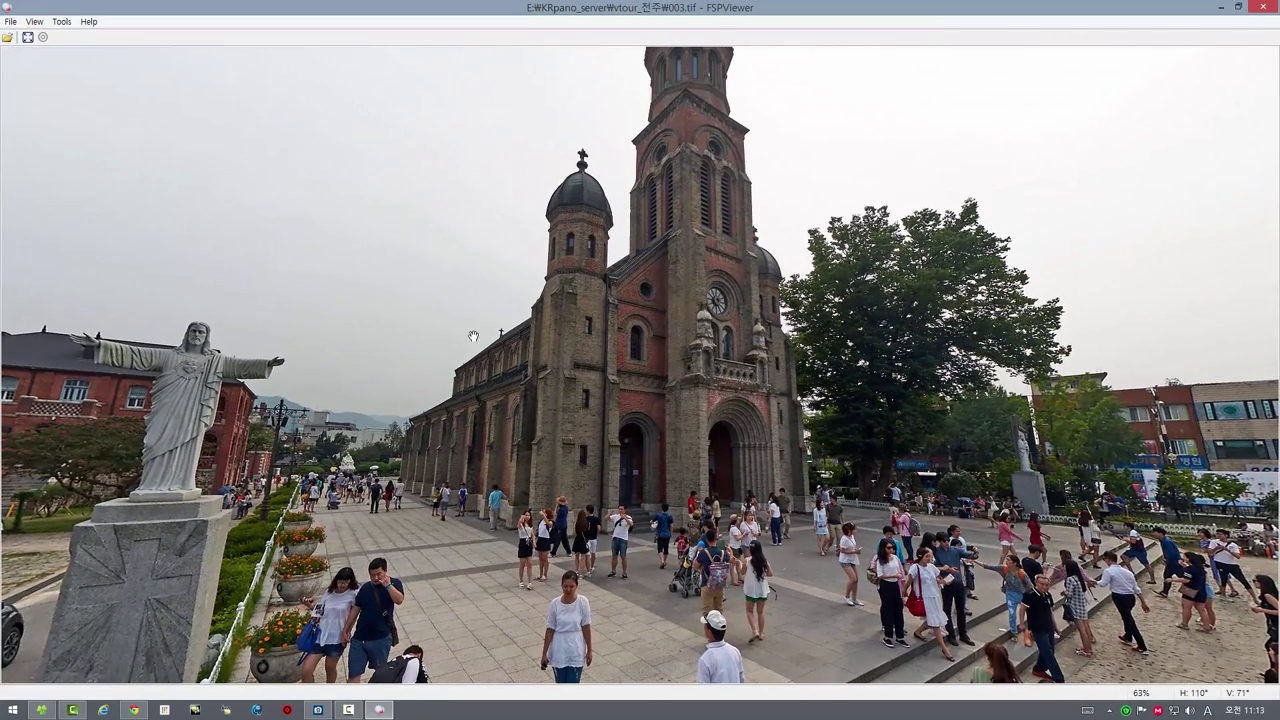
scroll(520, 375, up, 3)
scroll(520, 375, up, 3)
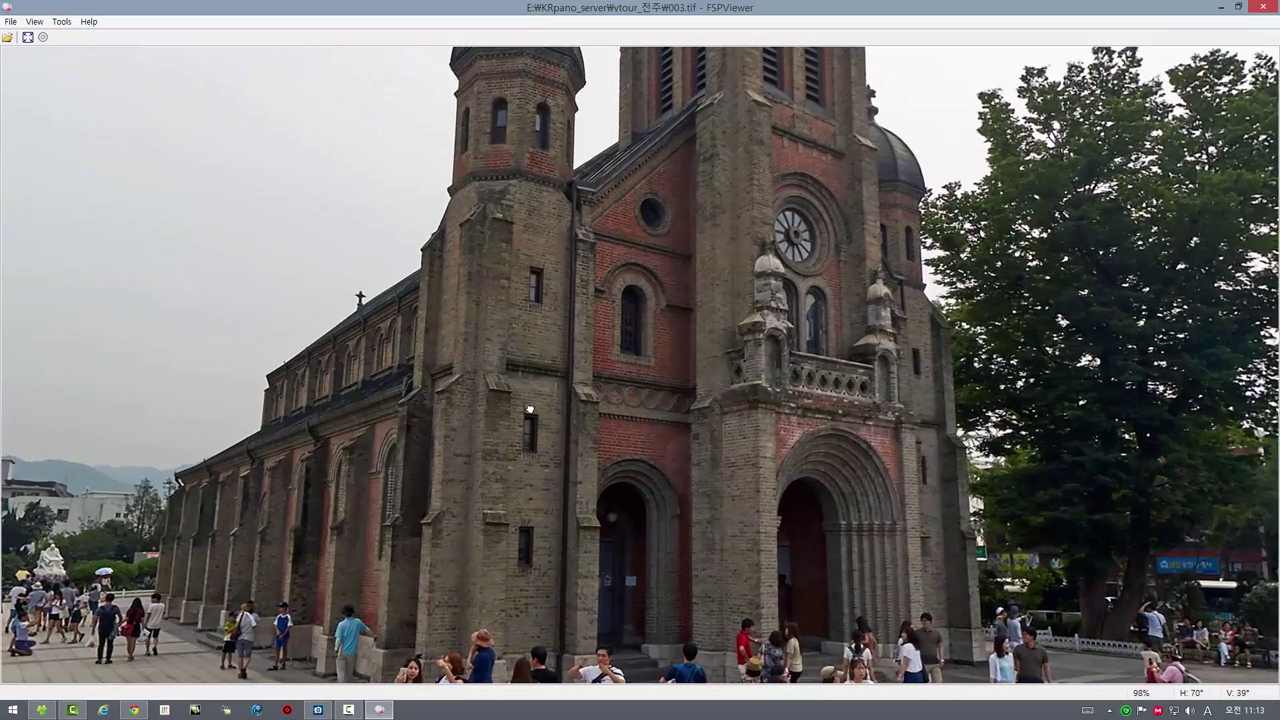
- Set the default horizontal field of view to 120 in the FSPViewer options
drag(530, 410, 549, 456)
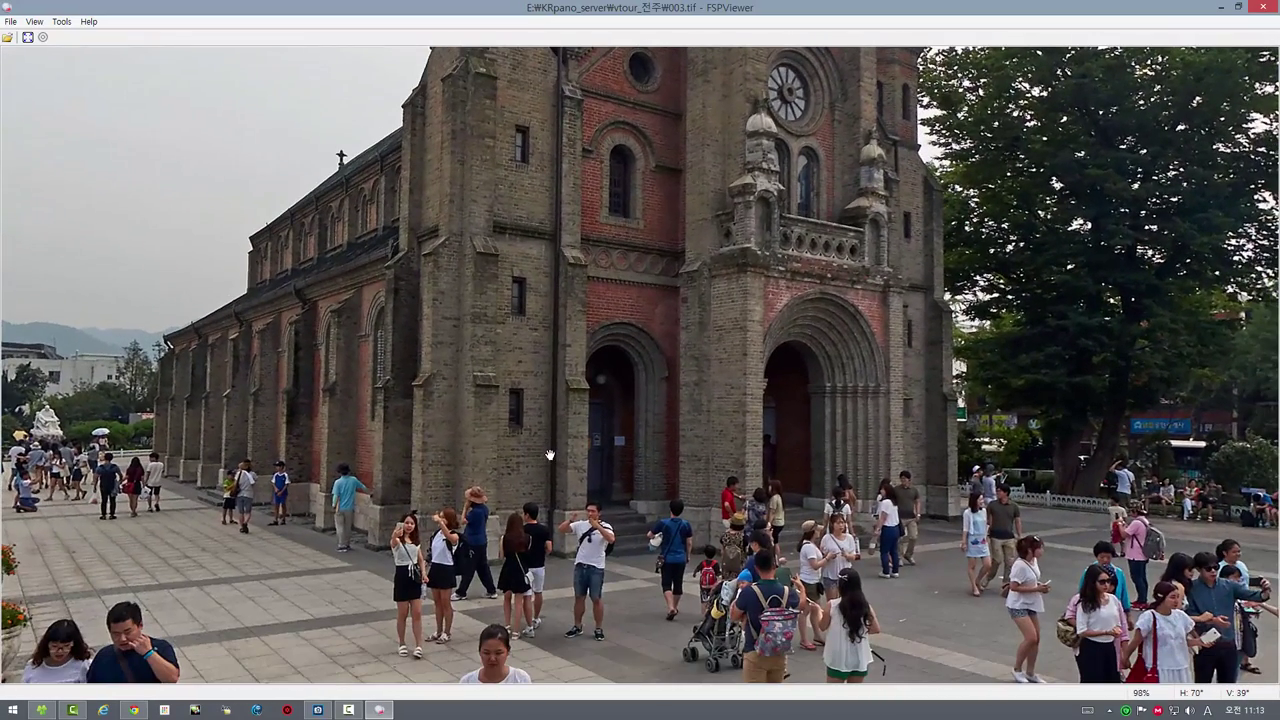
click(58, 24)
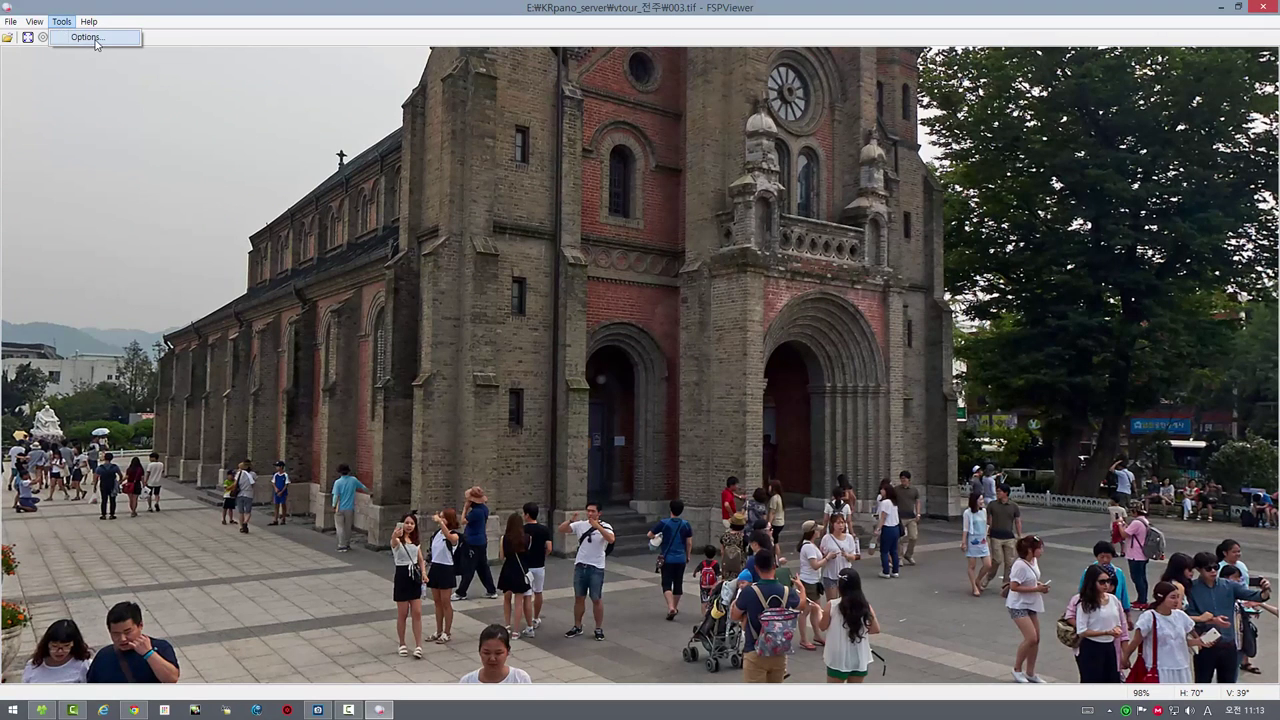
click(86, 38)
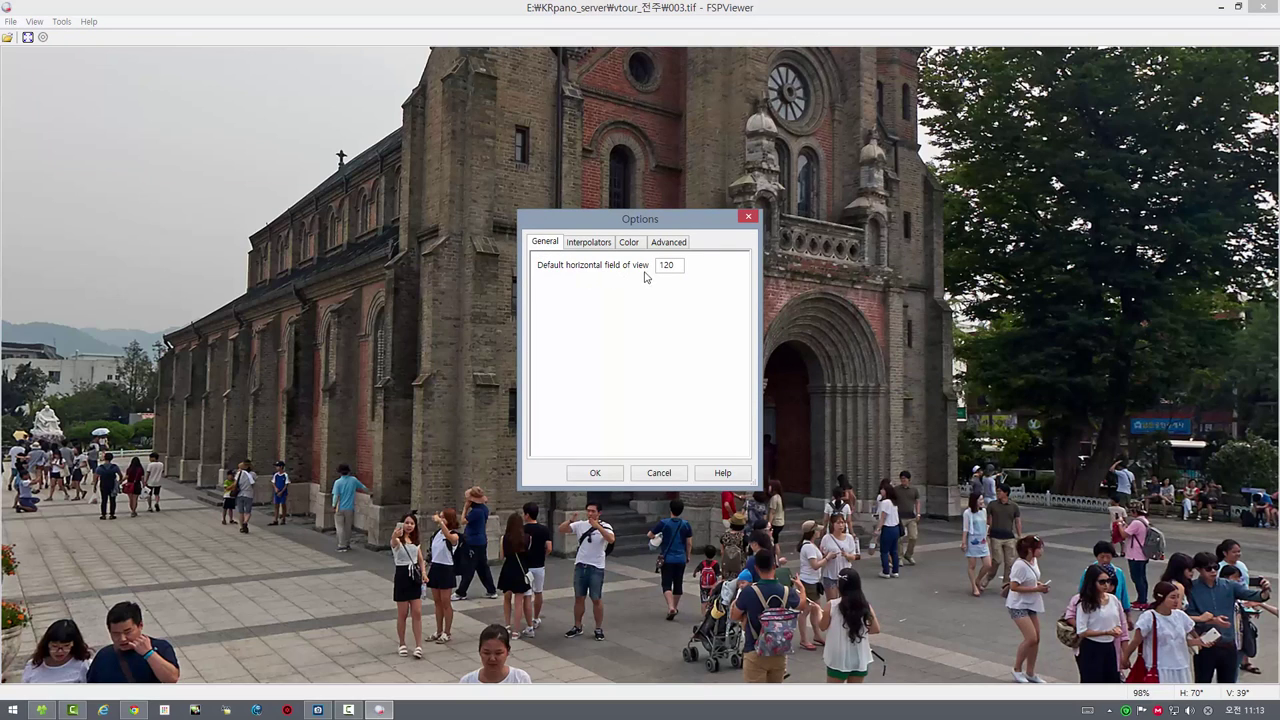
double_click(676, 263)
text(120)
click(580, 475)
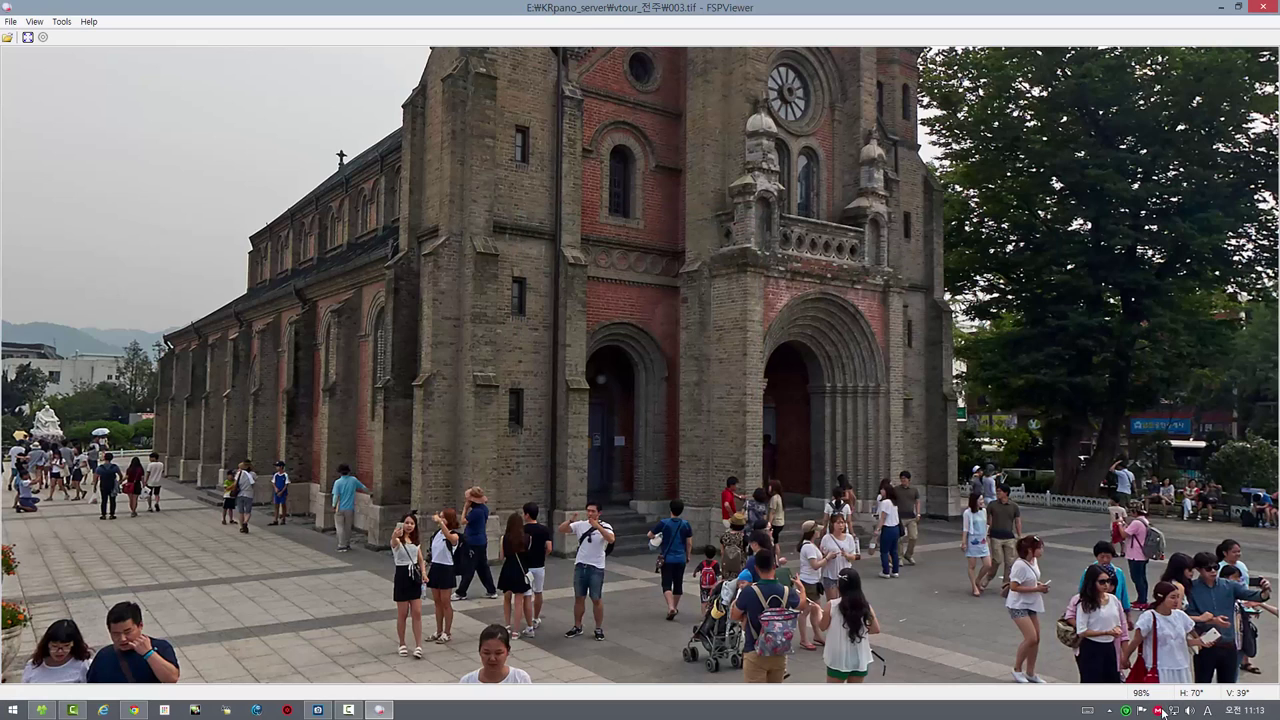
- Close the viewer and reopen 003.tif in FSPViewer from ACDSee as an external editor
click(1269, 7)
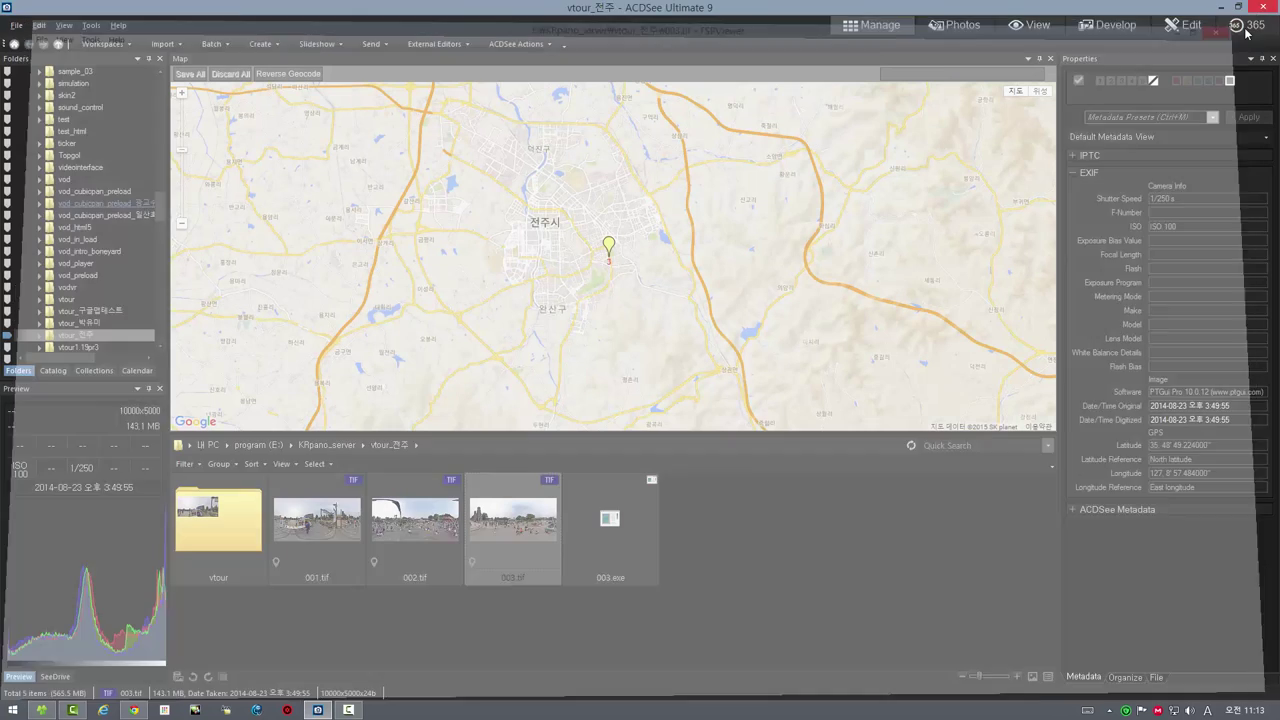
click(418, 44)
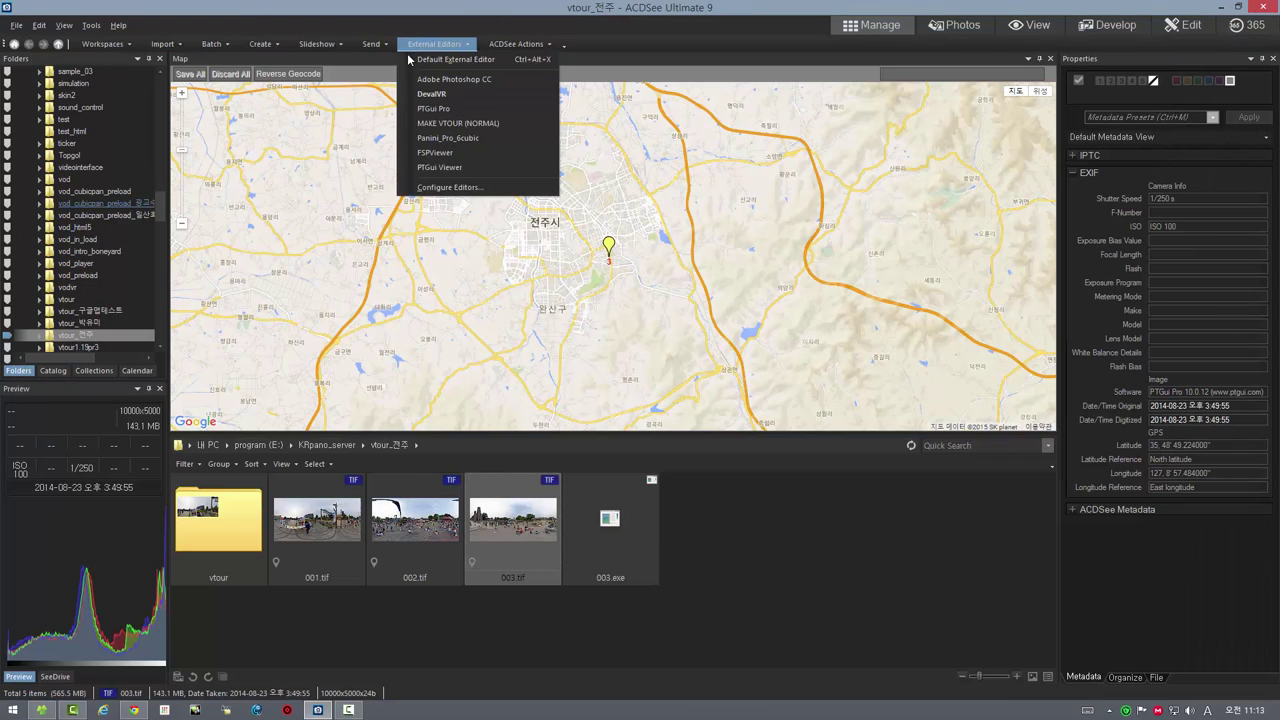
click(433, 155)
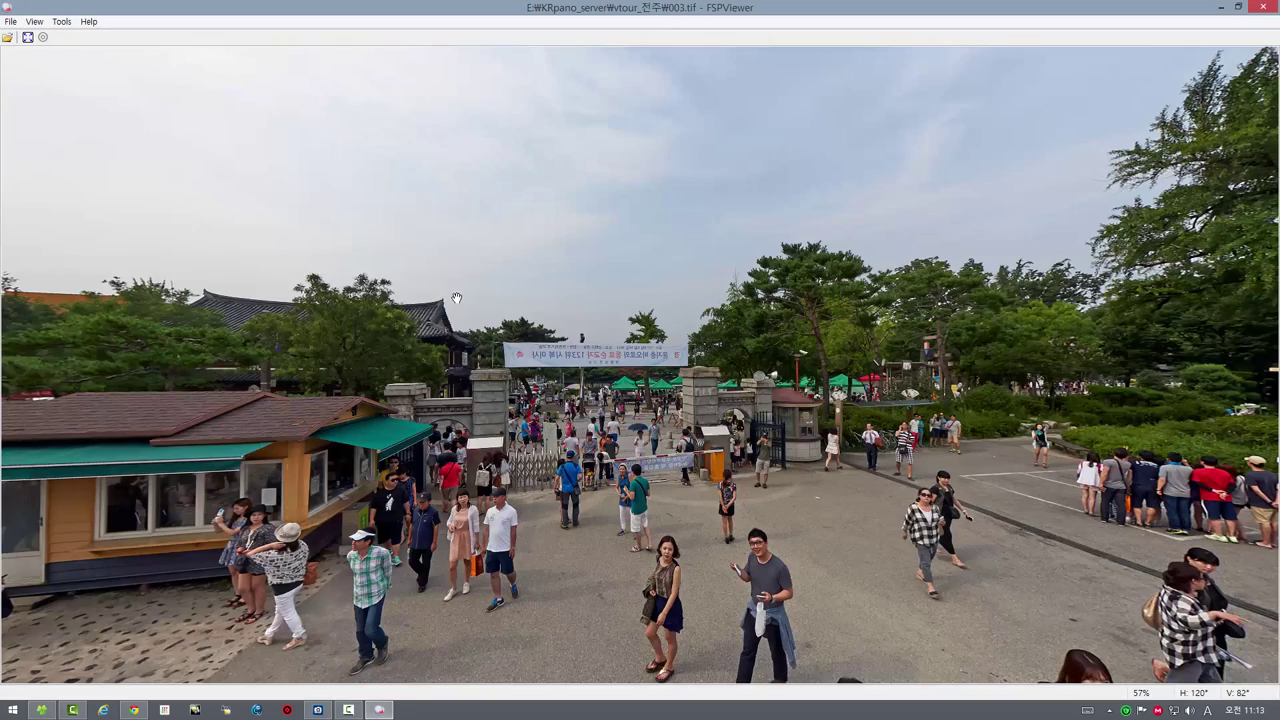
- Pan the panorama from the entrance gate around to the statue and church, then close FSPViewer
drag(475, 321, 546, 320)
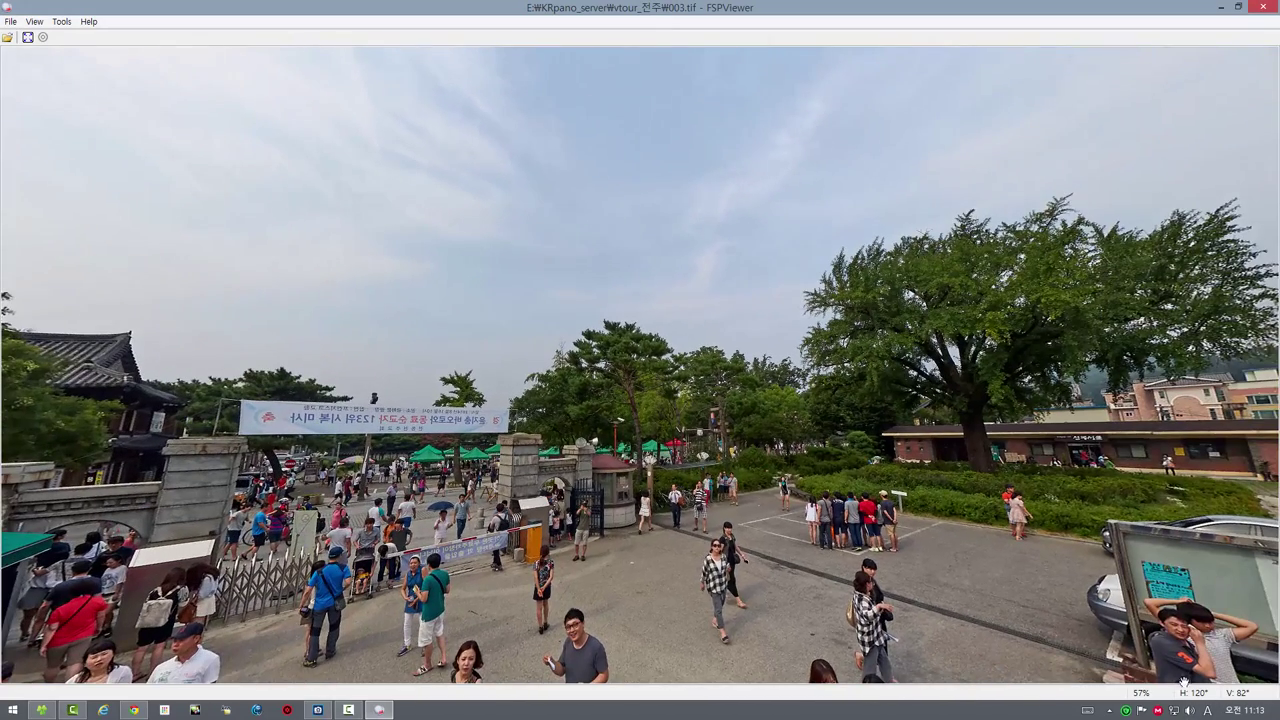
drag(859, 533, 932, 494)
drag(474, 450, 639, 419)
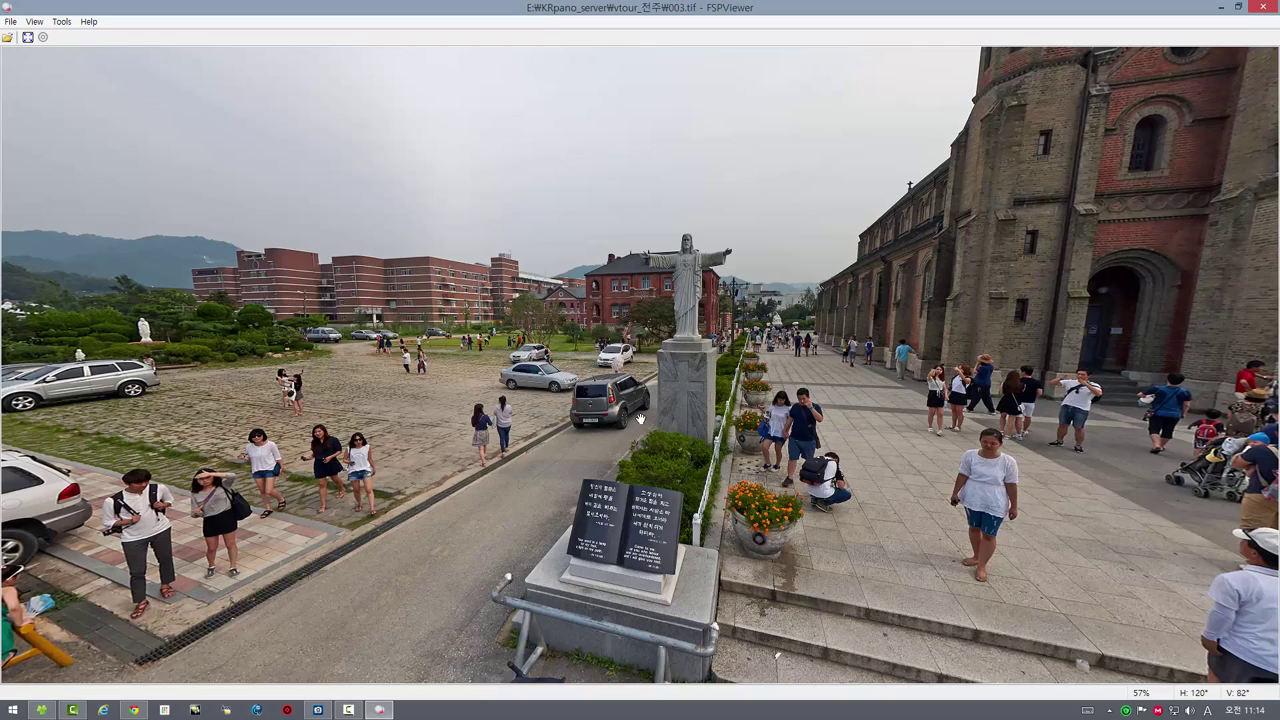
drag(640, 418, 683, 490)
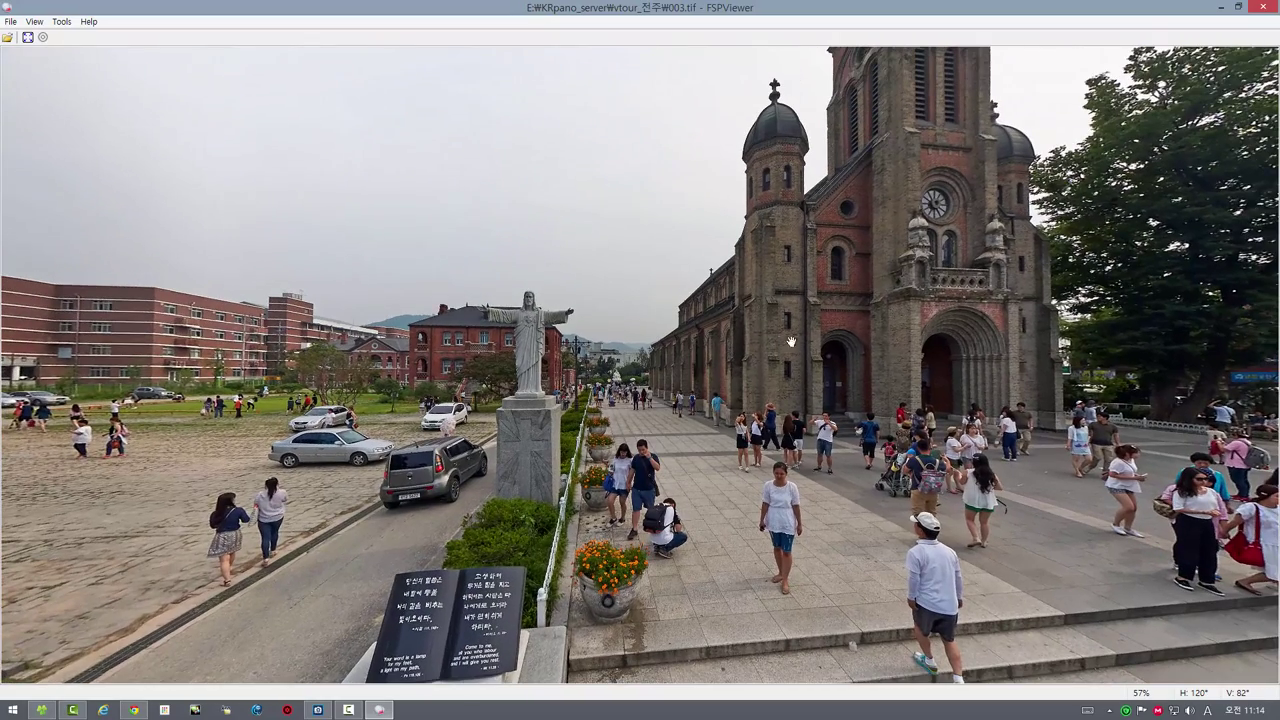
drag(774, 428, 839, 326)
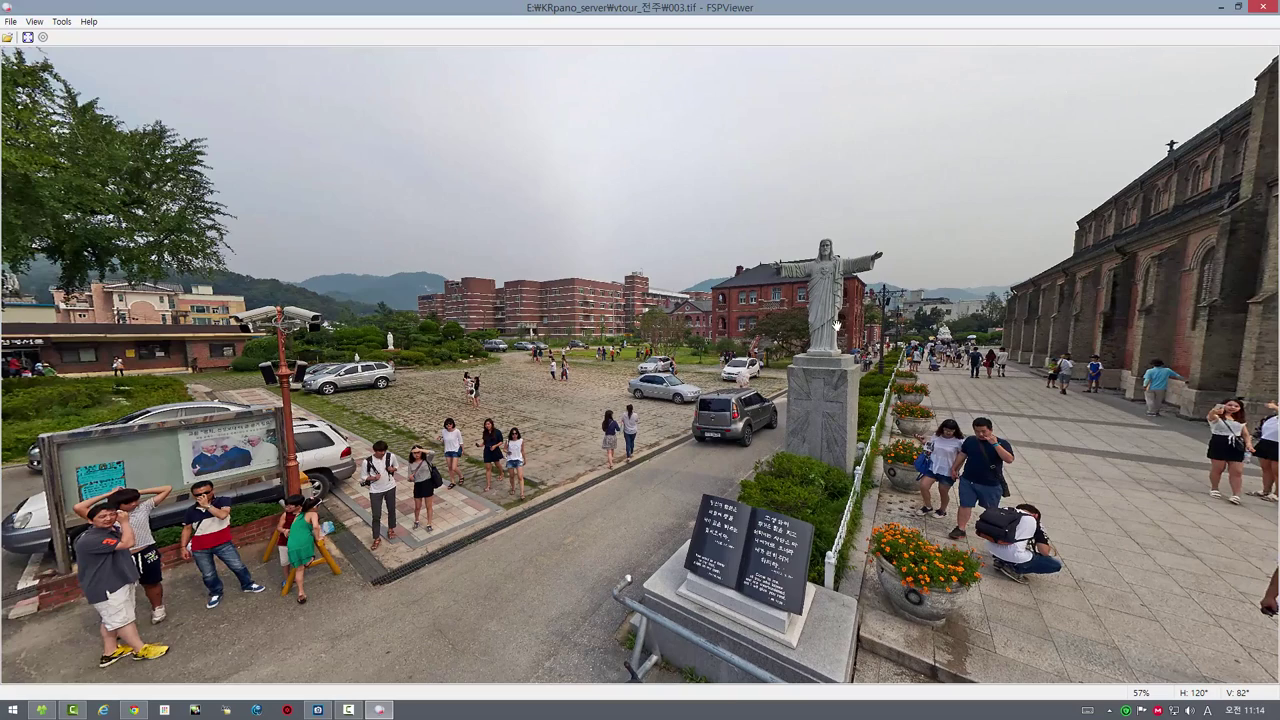
click(1263, 8)
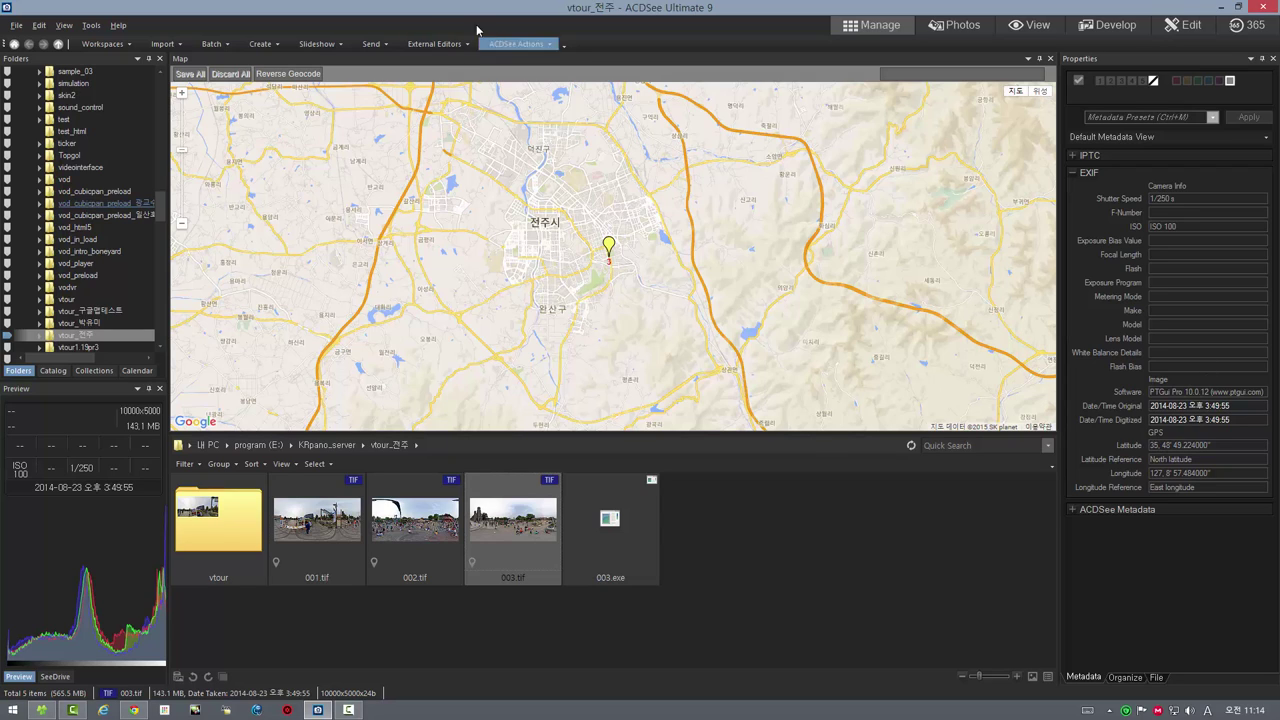
- Open 003.tif in DevalVR from ACDSee and switch the projection to Stereographic view
click(418, 45)
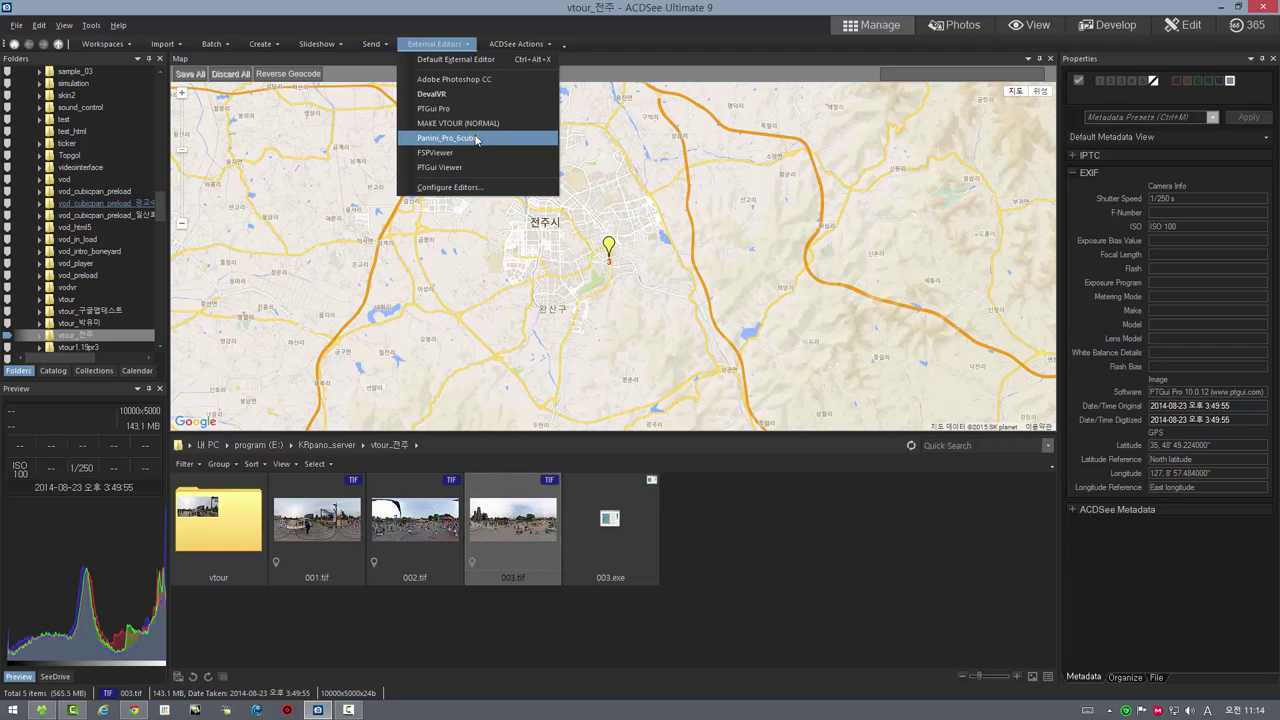
click(432, 95)
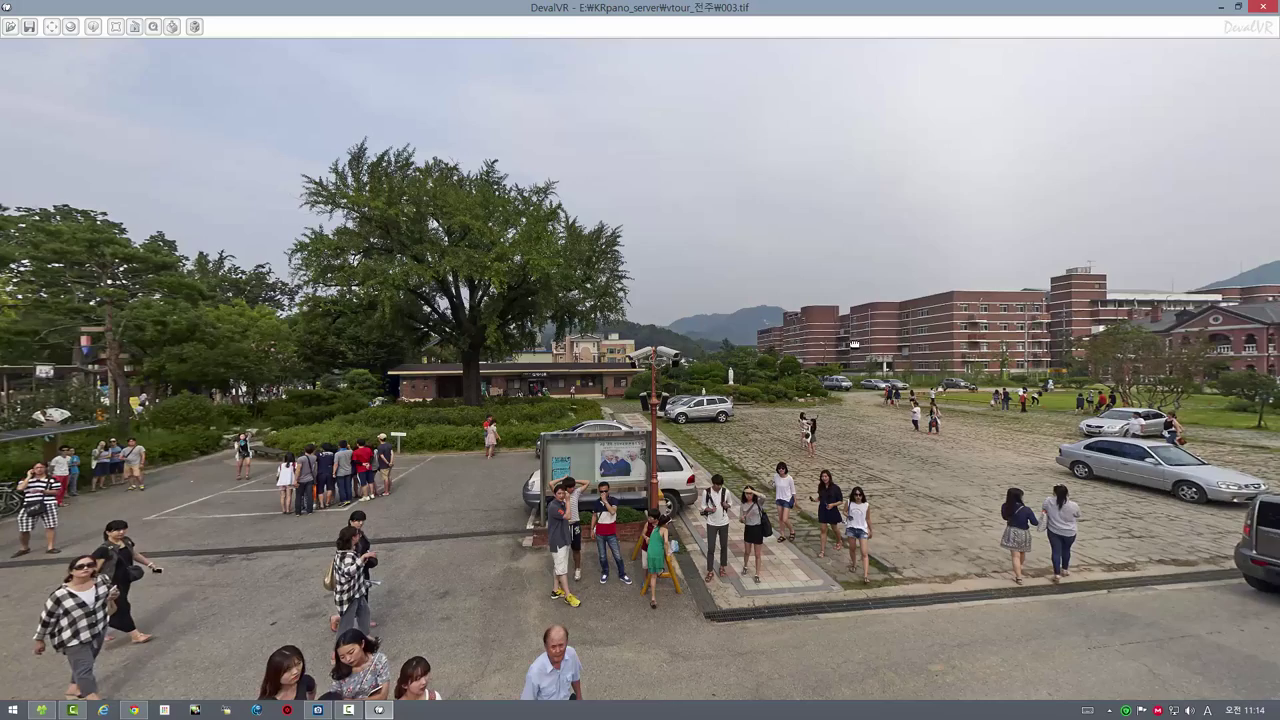
drag(855, 346, 608, 313)
right_click(568, 262)
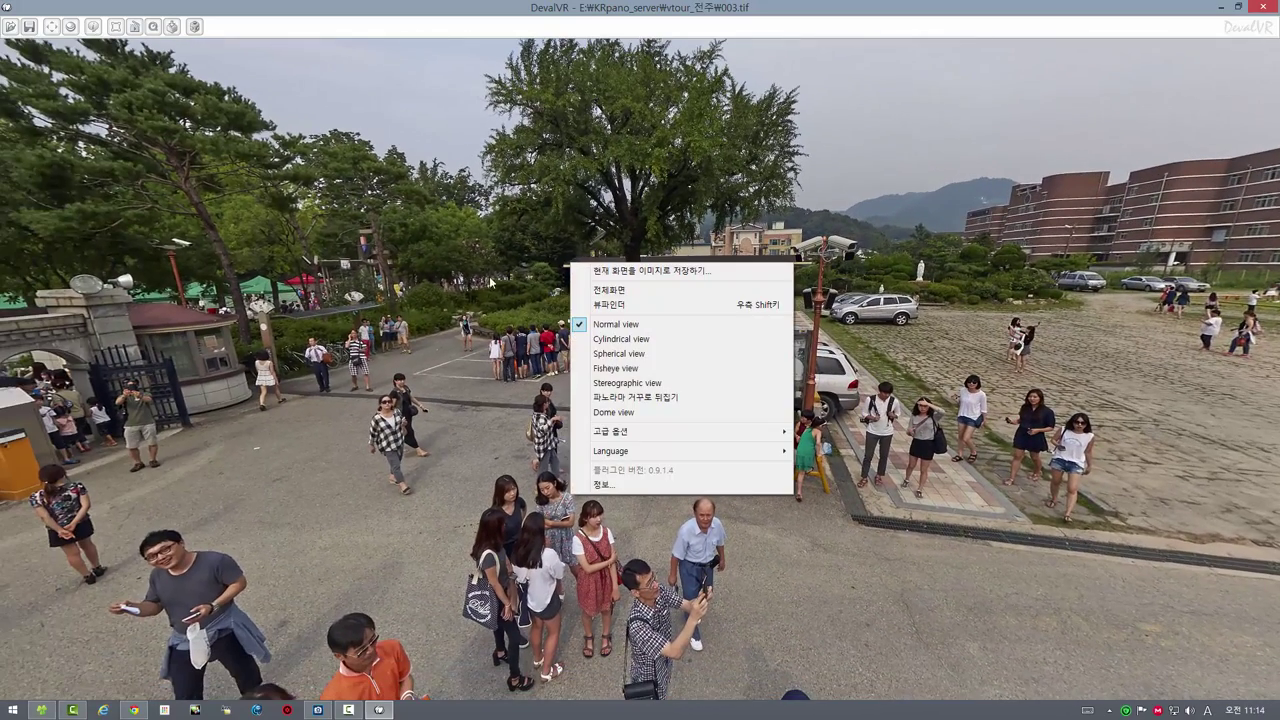
click(658, 383)
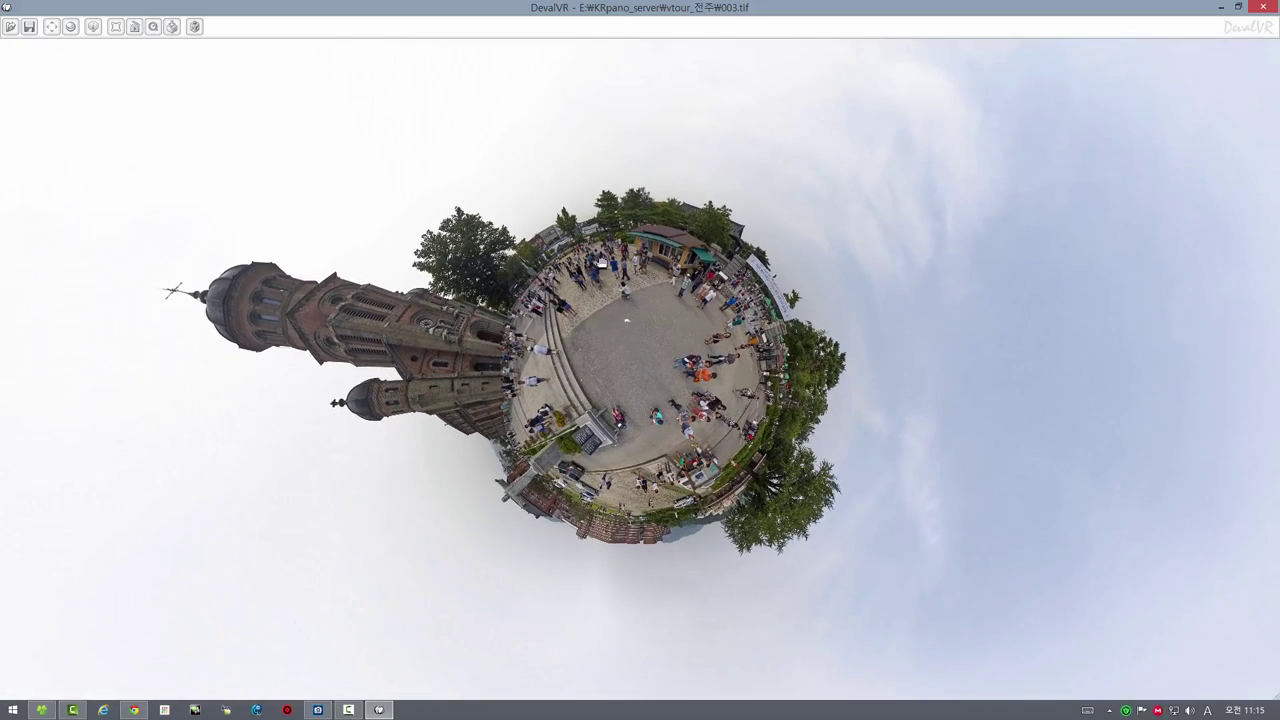
- Save the current stereographic view as the bitmap 003.bmp in the vtour_전주 folder and open it in ACDSee
click(28, 27)
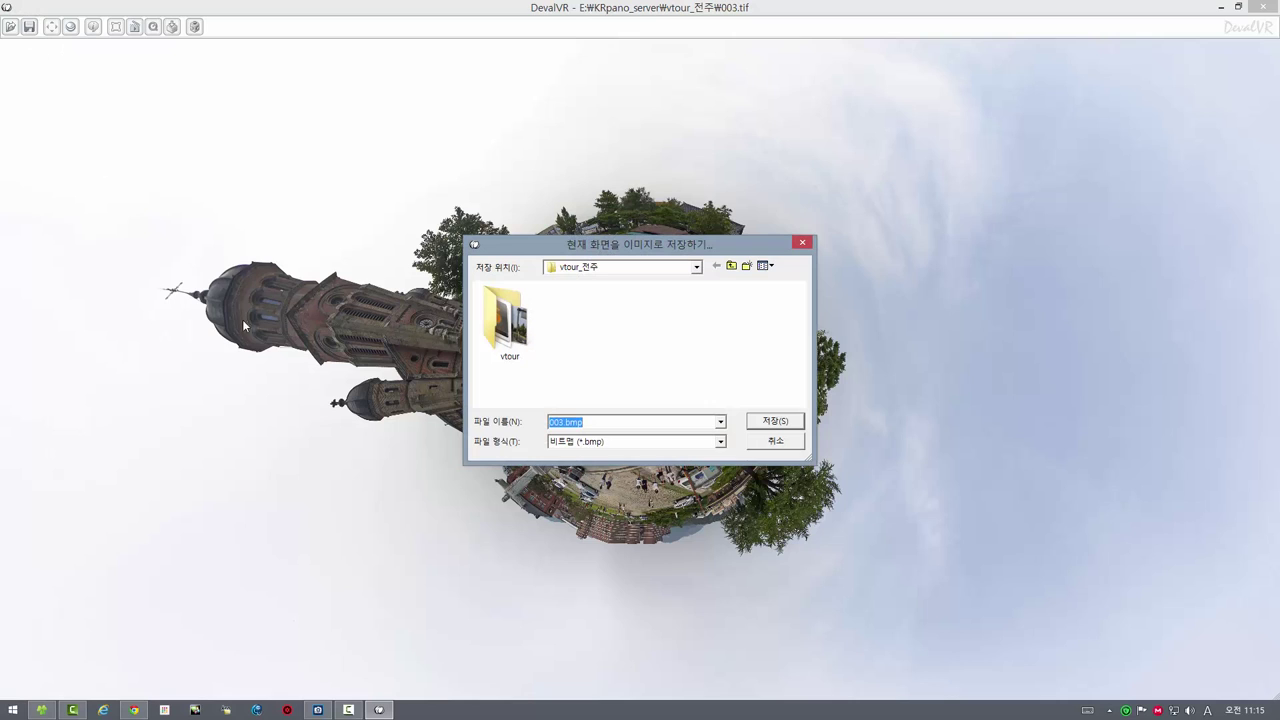
click(775, 421)
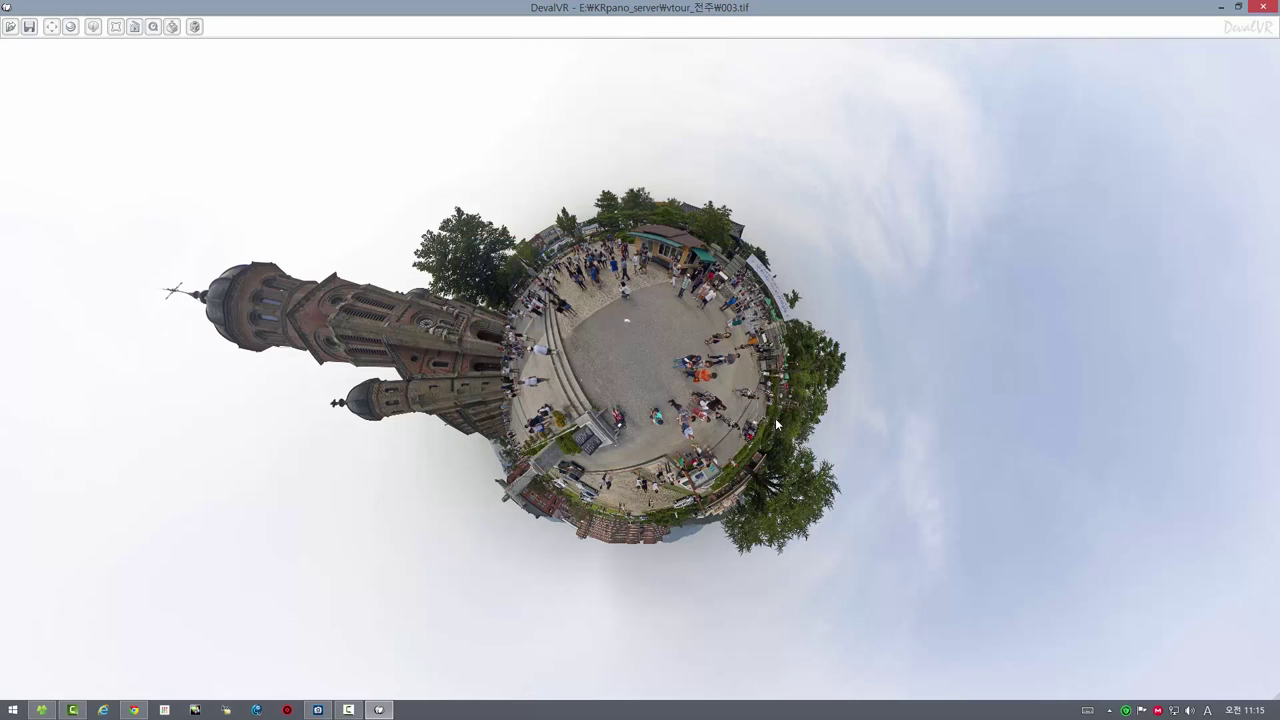
click(318, 710)
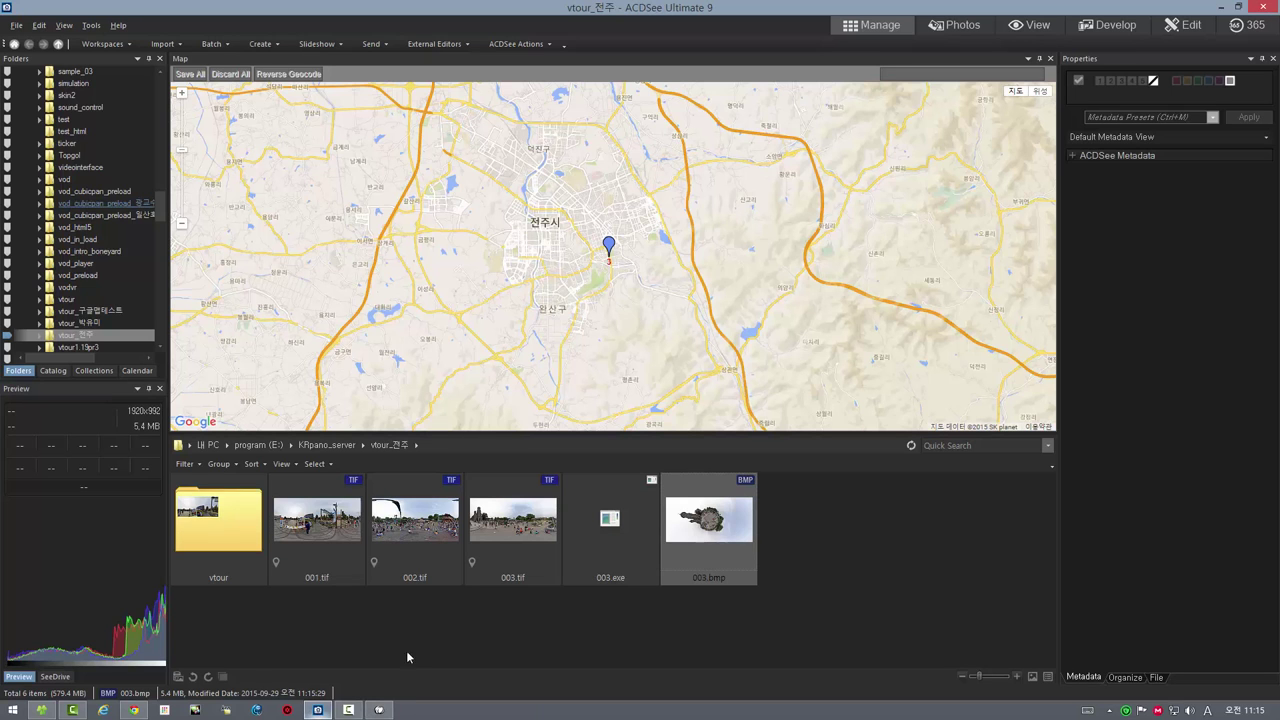
double_click(704, 538)
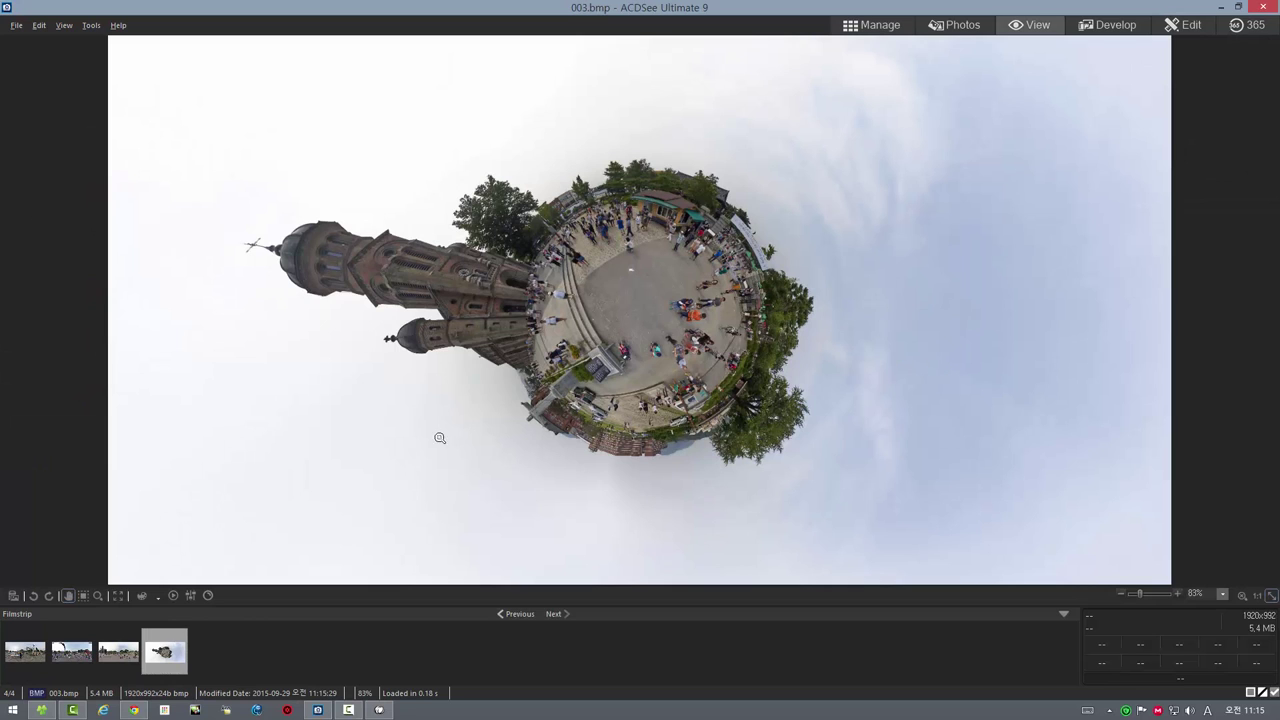
- Compare the live stereographic view in DevalVR with the saved 003.bmp in ACDSee, ending in DevalVR
click(378, 710)
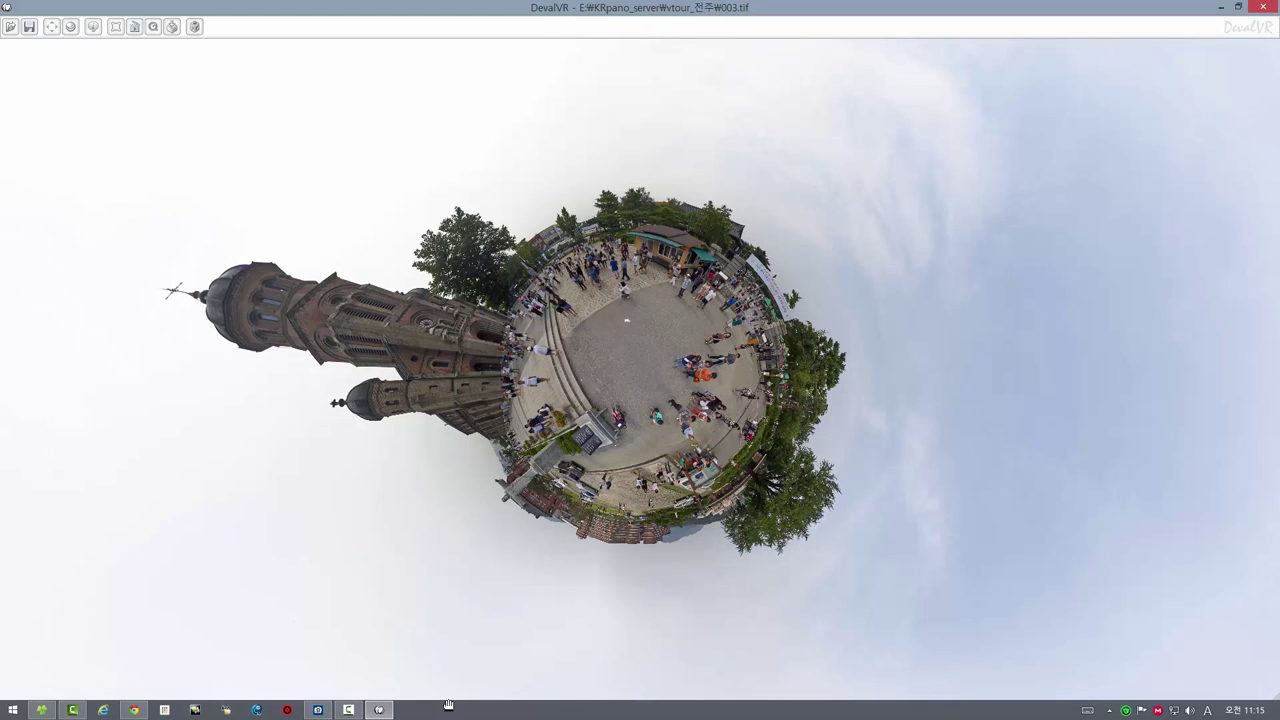
click(318, 710)
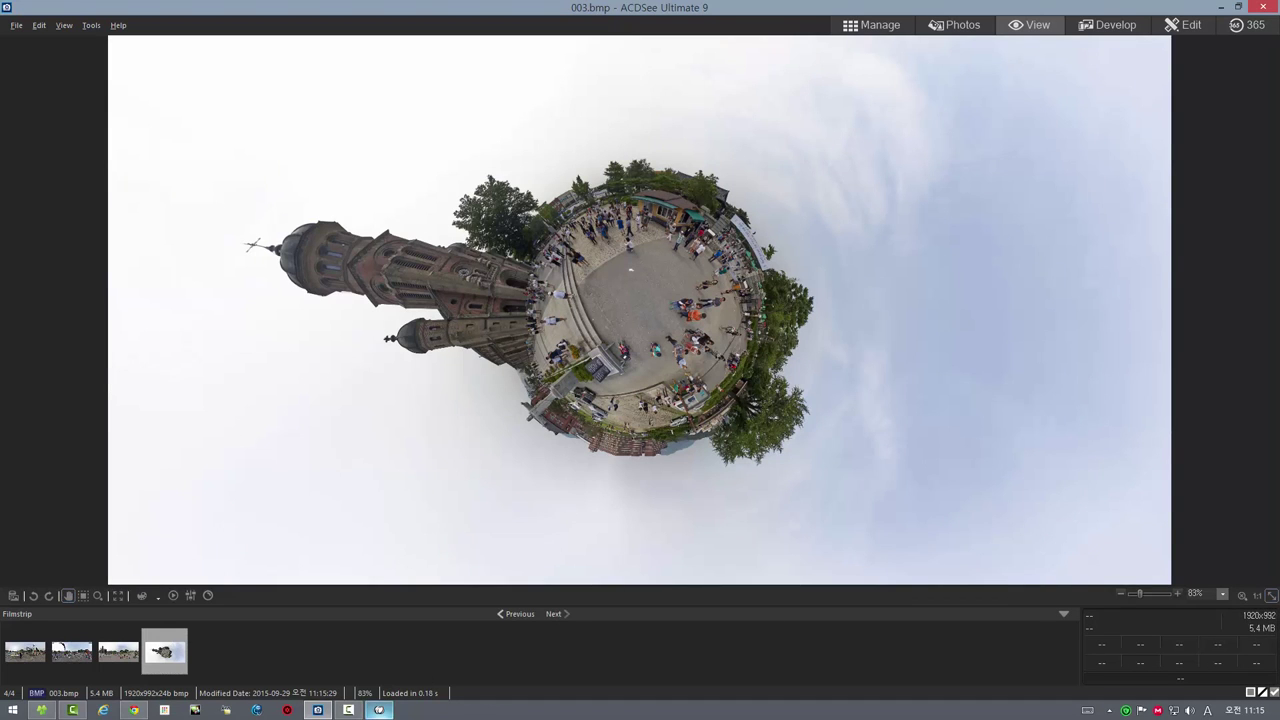
click(379, 710)
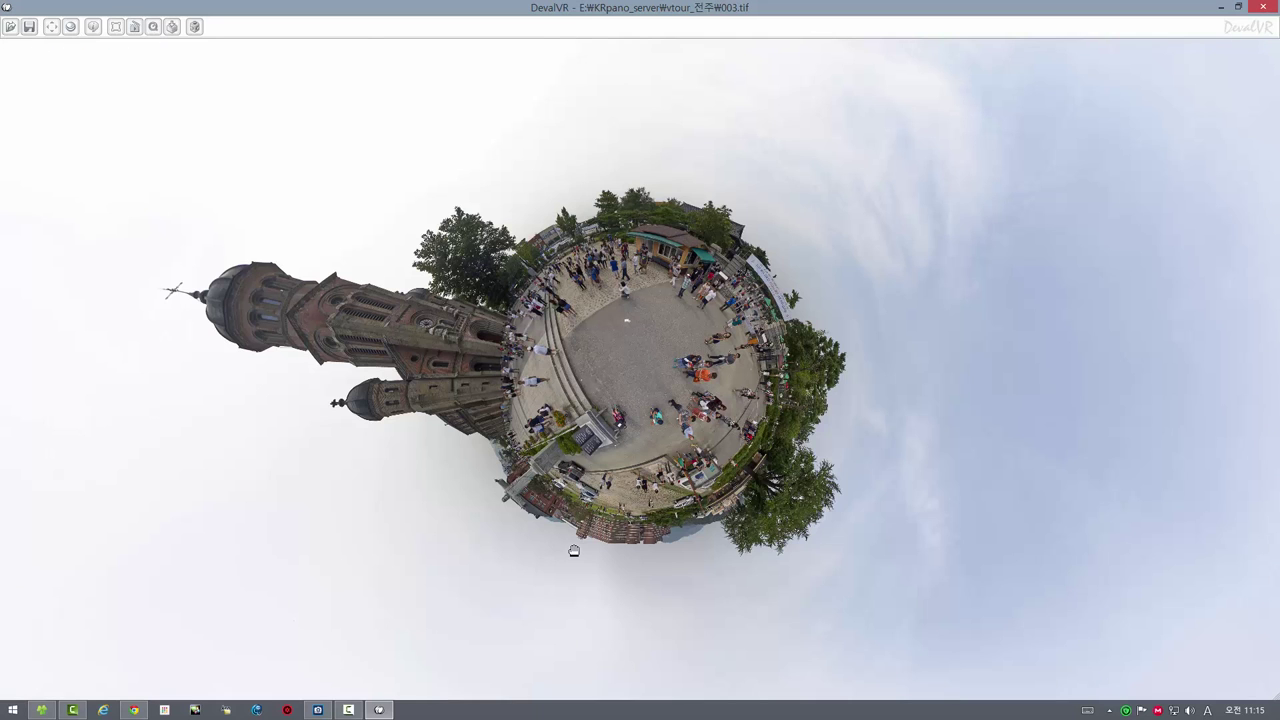
- Rotate the little planet until the church points to the upper right, and zoom out to shrink it
drag(725, 460, 700, 330)
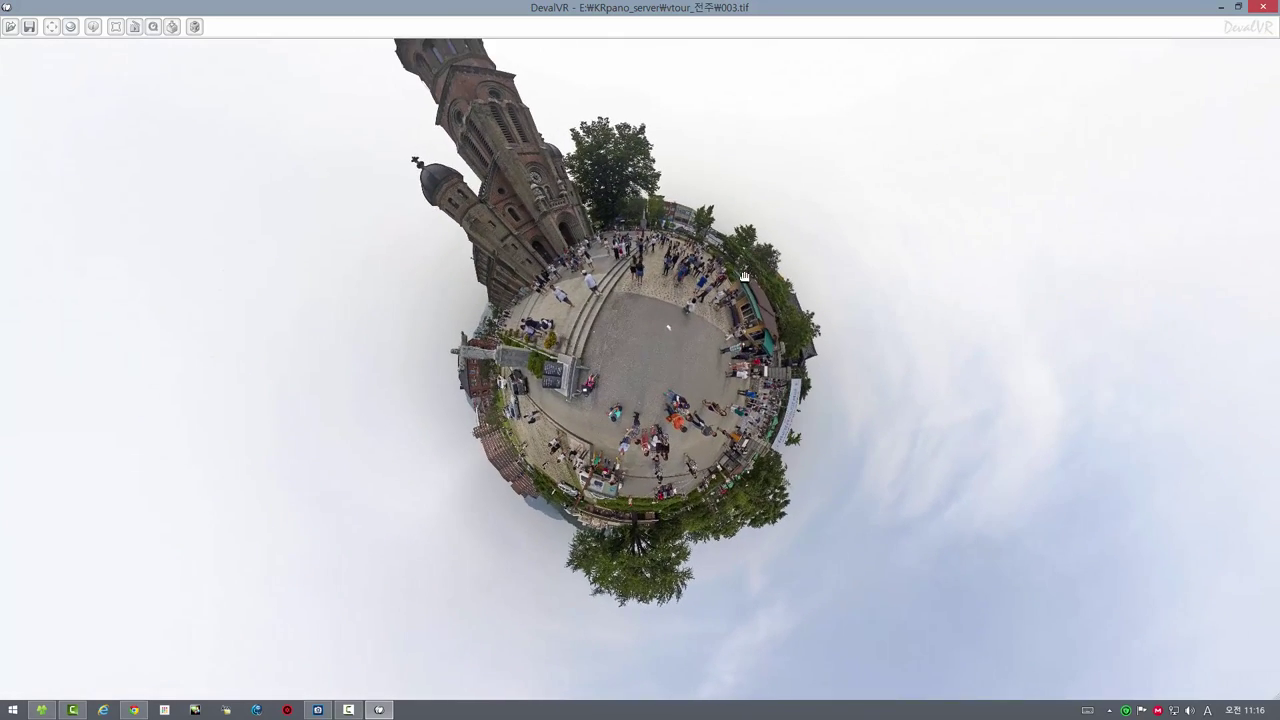
scroll(688, 370, down, 5)
scroll(688, 370, up, 2)
scroll(675, 373, down, 4)
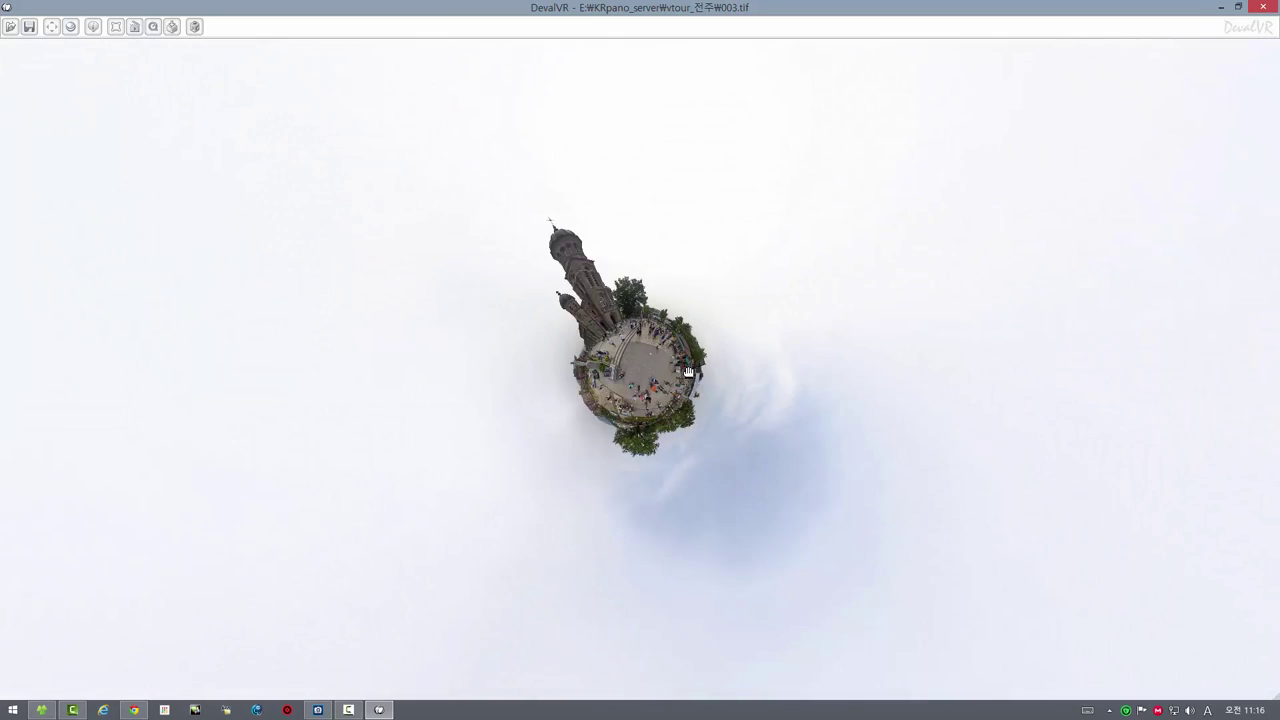
drag(662, 376, 821, 298)
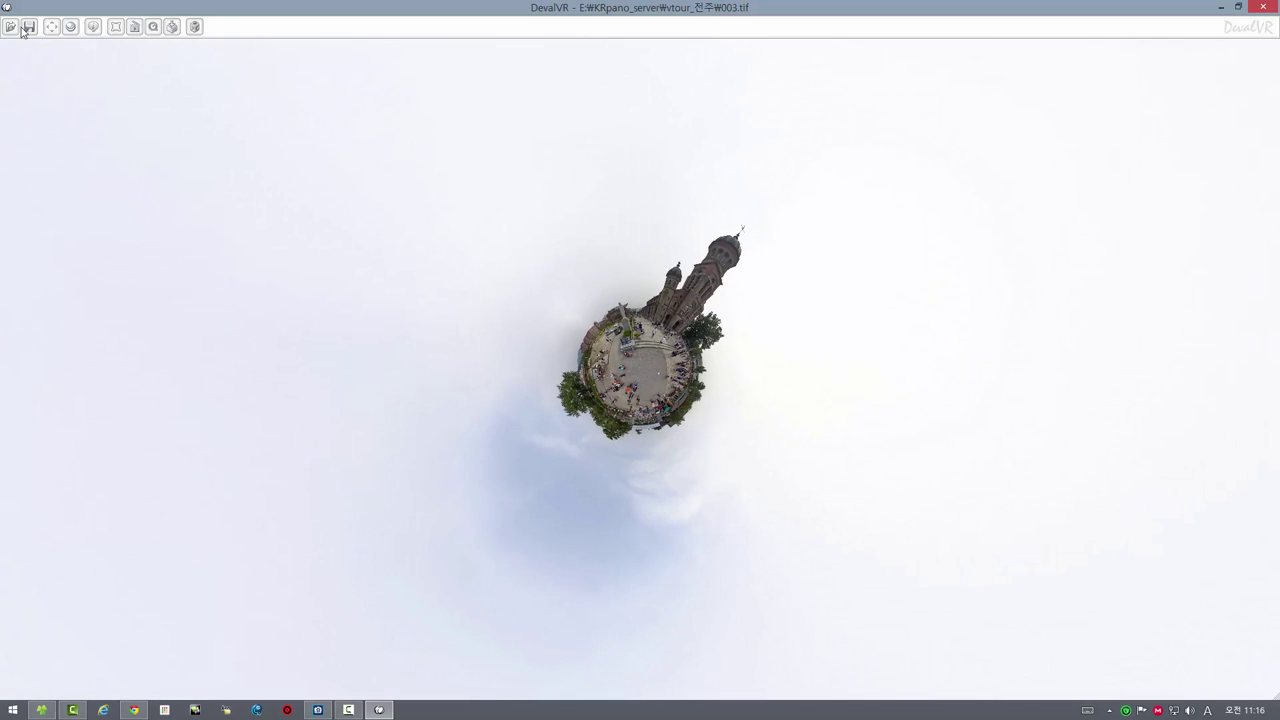
- View the file formats offered for saving the current view as an image and cancel the save
click(29, 26)
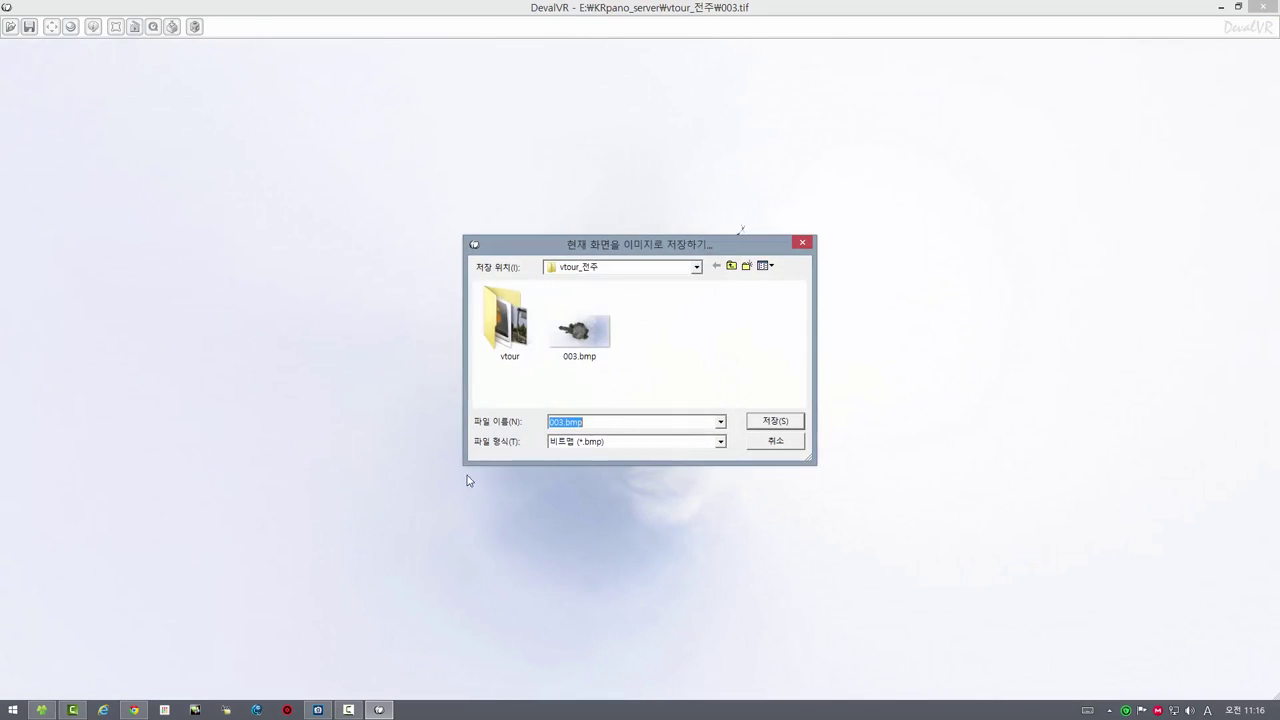
click(714, 445)
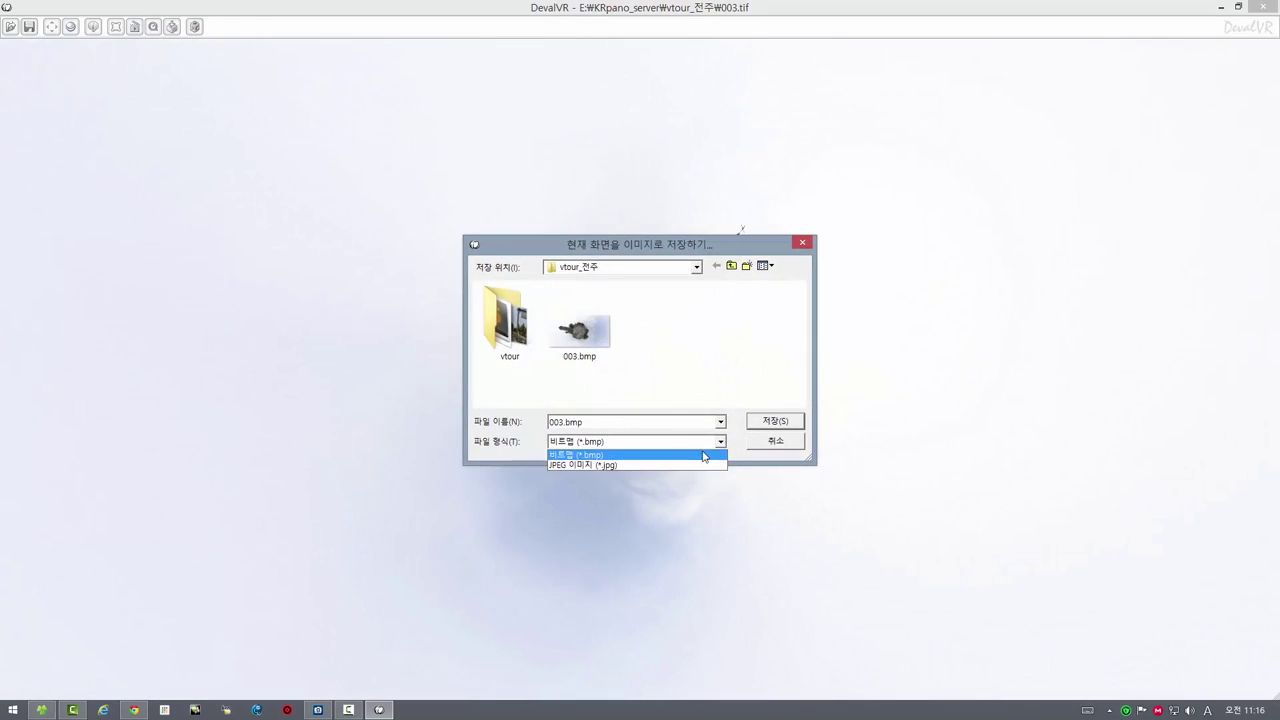
click(780, 455)
click(783, 447)
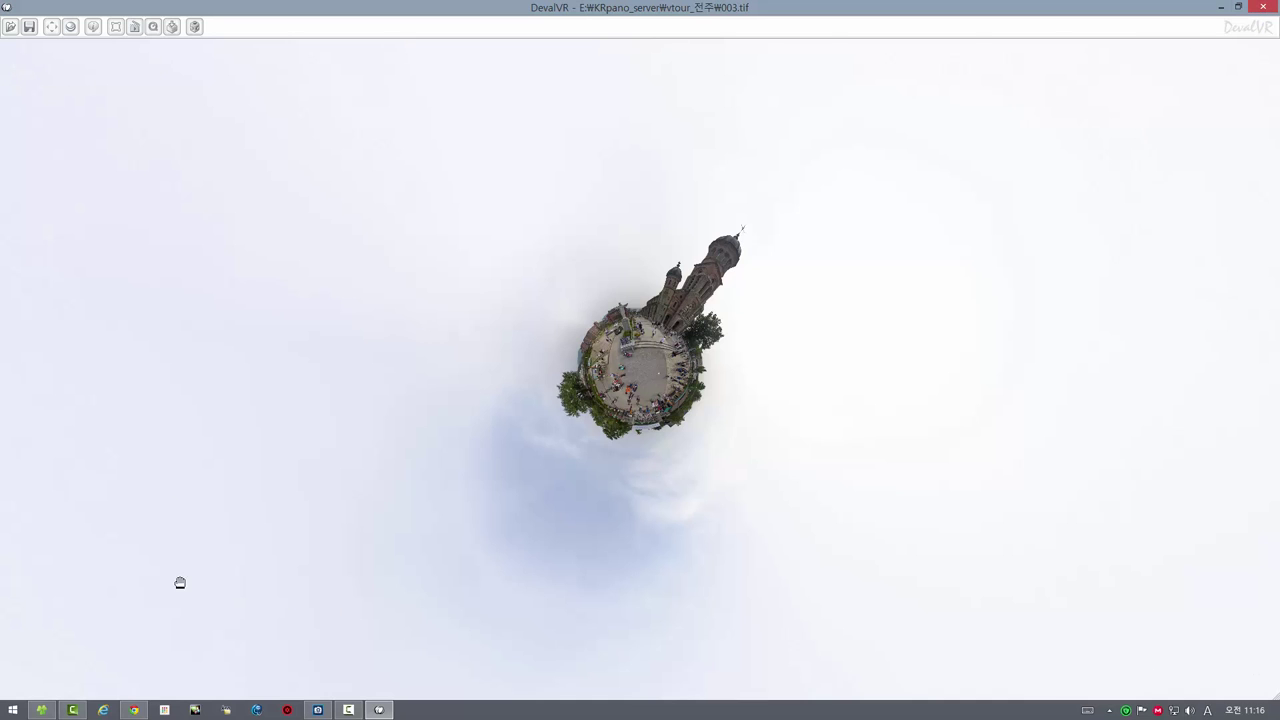
- Close DevalVR and return ACDSee from the 003.bmp image view to the vtour_전주 folder's thumbnails
drag(284, 338, 437, 246)
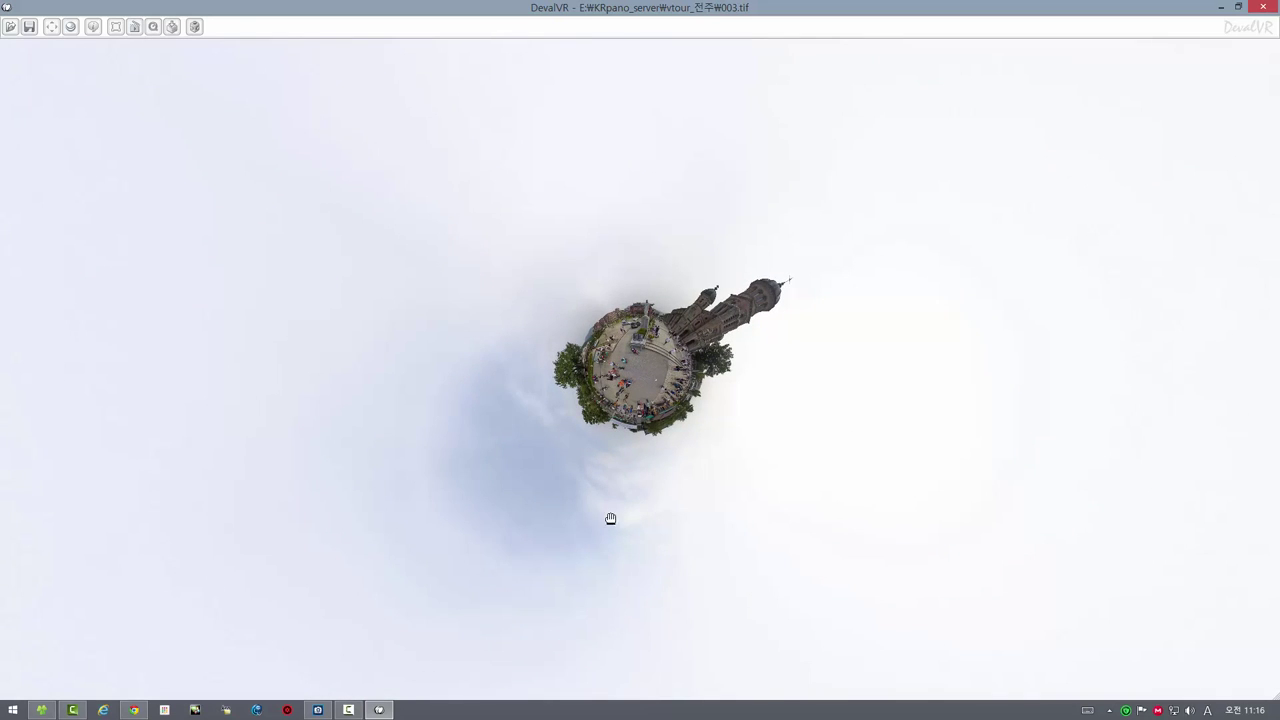
click(1272, 6)
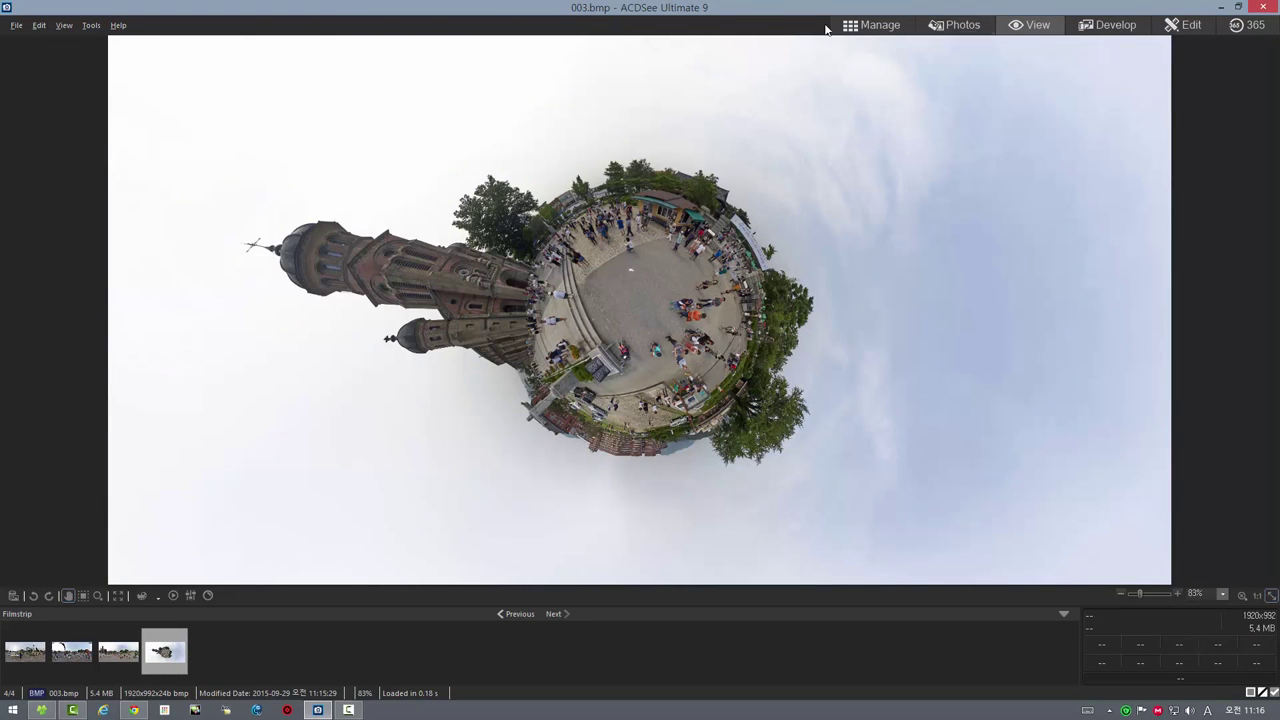
click(868, 26)
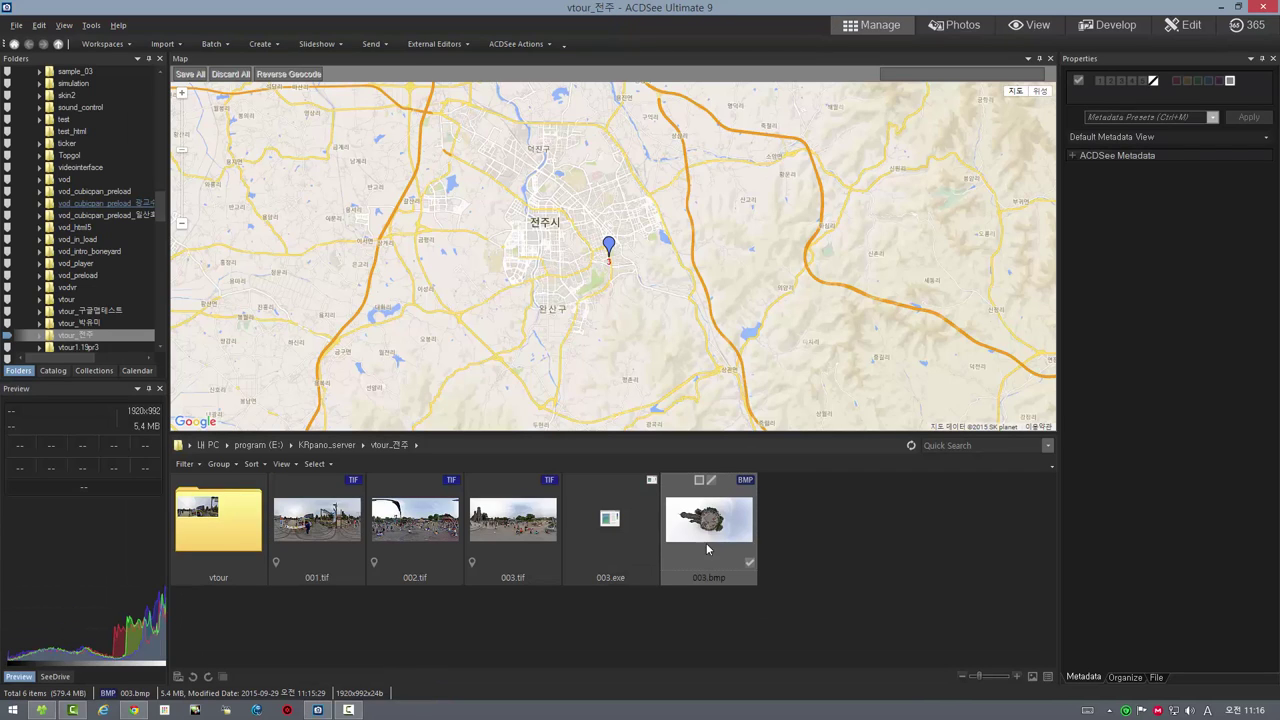
- Delete 003.exe and 003.bmp from the vtour_전주 folder to the recycle bin
ctrl+click(620, 542)
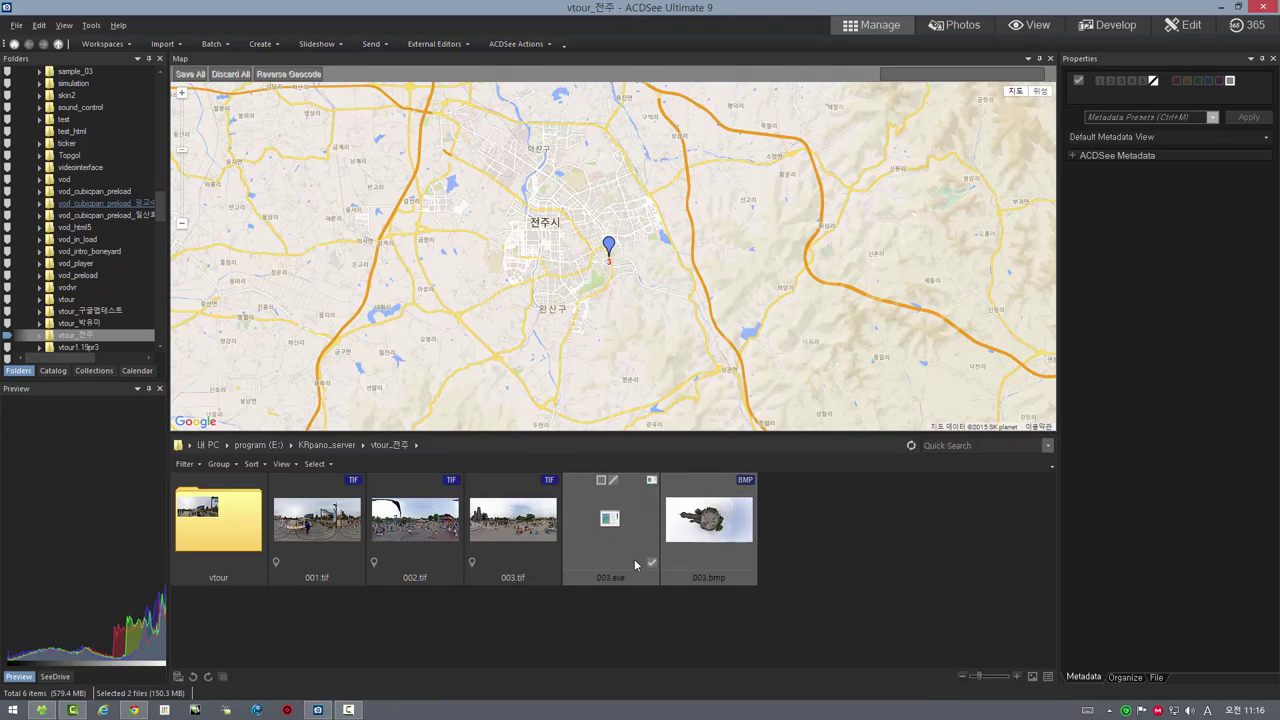
key(Delete)
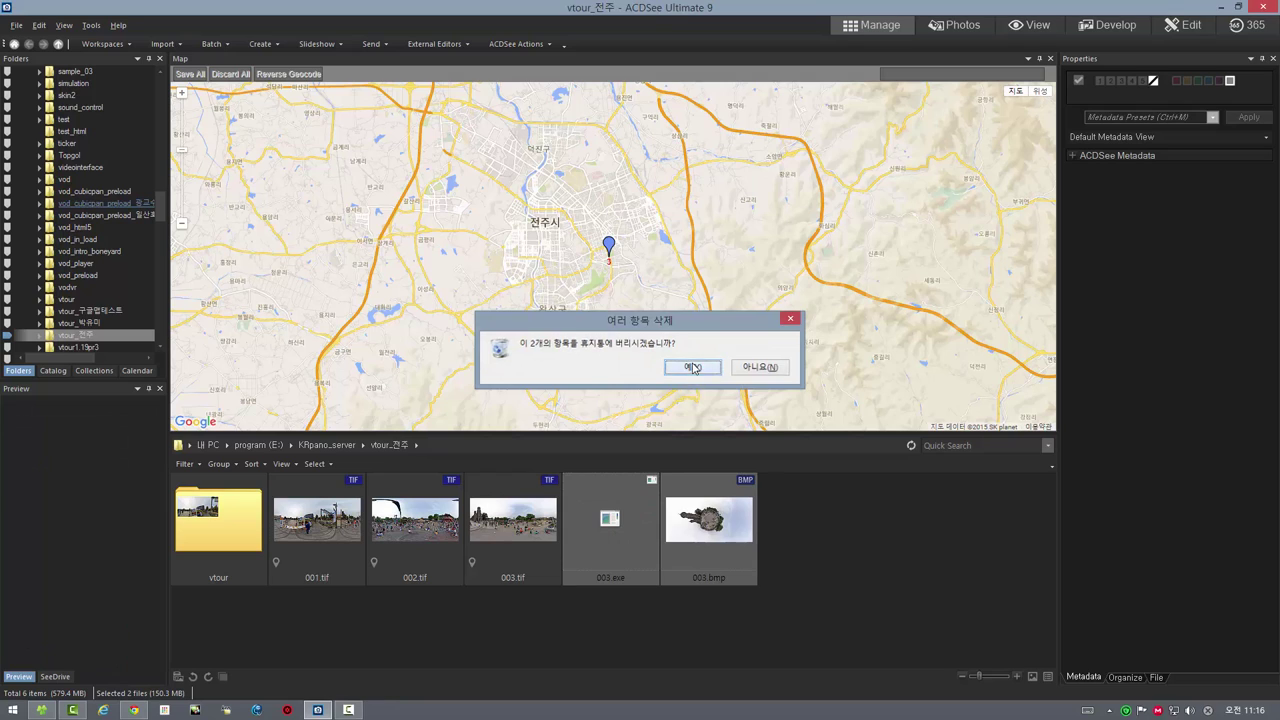
click(694, 368)
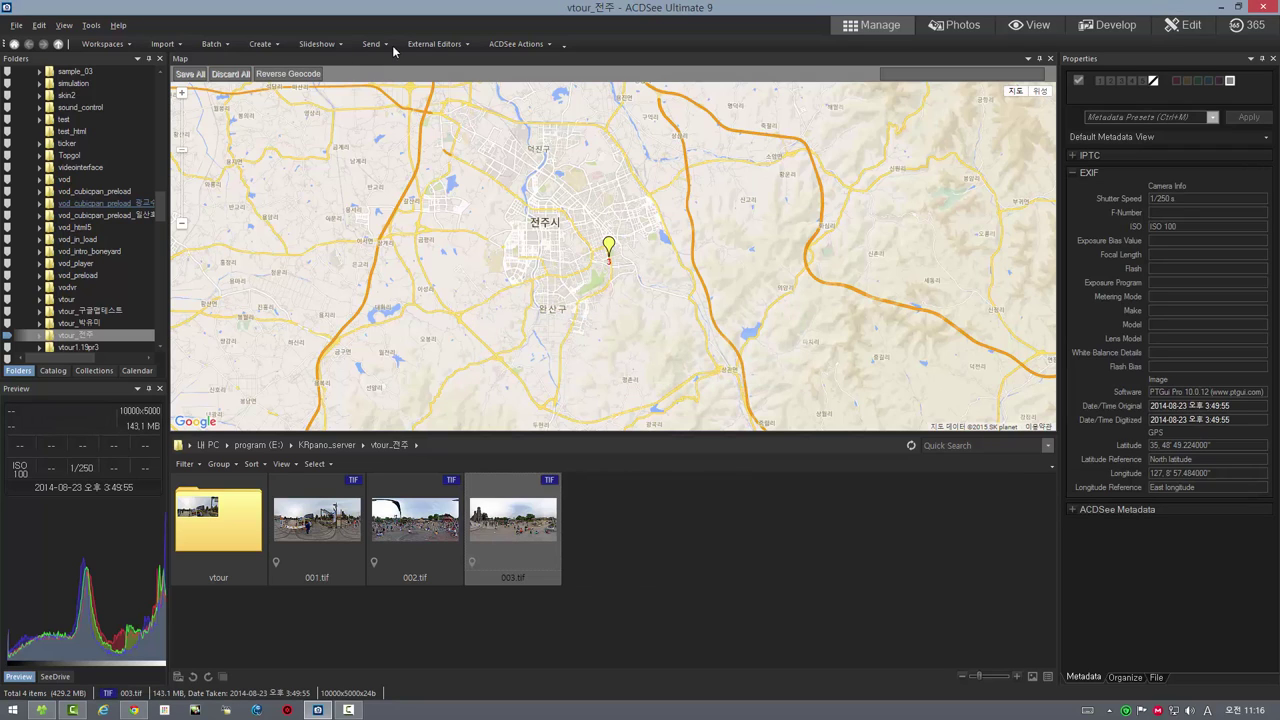
- Try to open 003.tif in Panini-Pro with the Panini_Pro_6cubic editor, dismiss the message, and move the viewer window aside
click(426, 45)
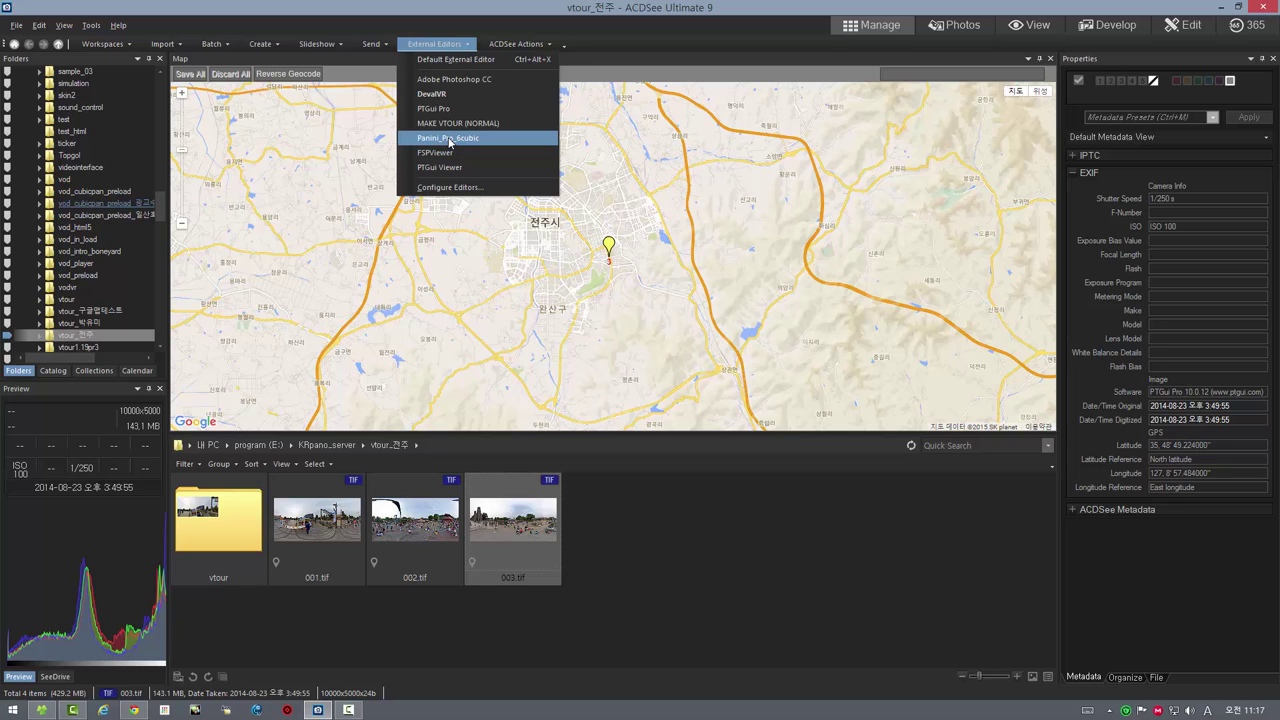
click(450, 138)
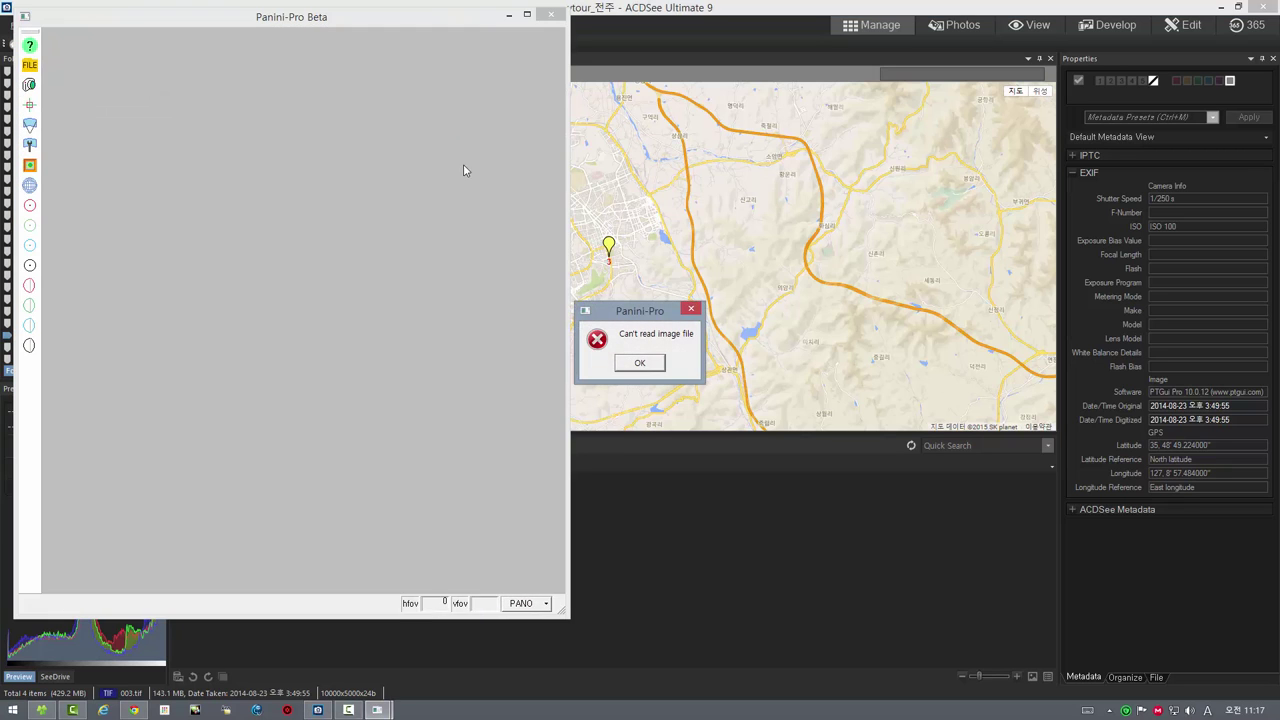
click(639, 363)
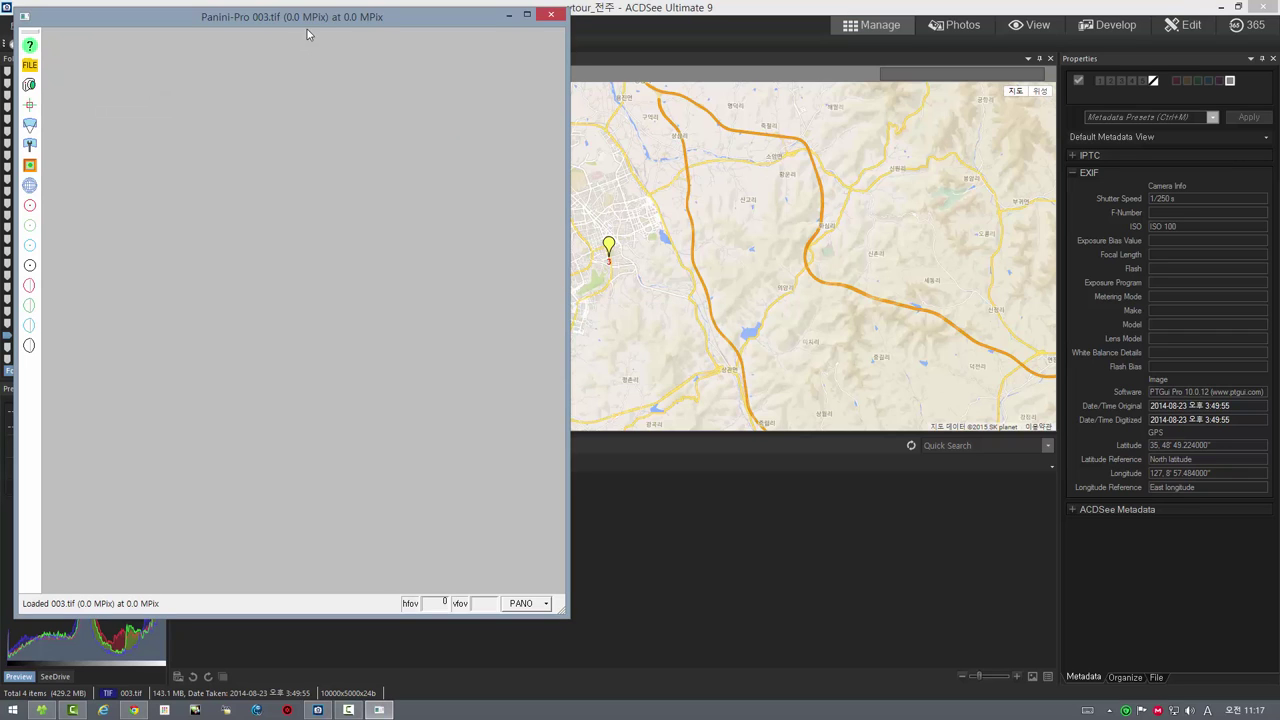
drag(336, 18, 828, 76)
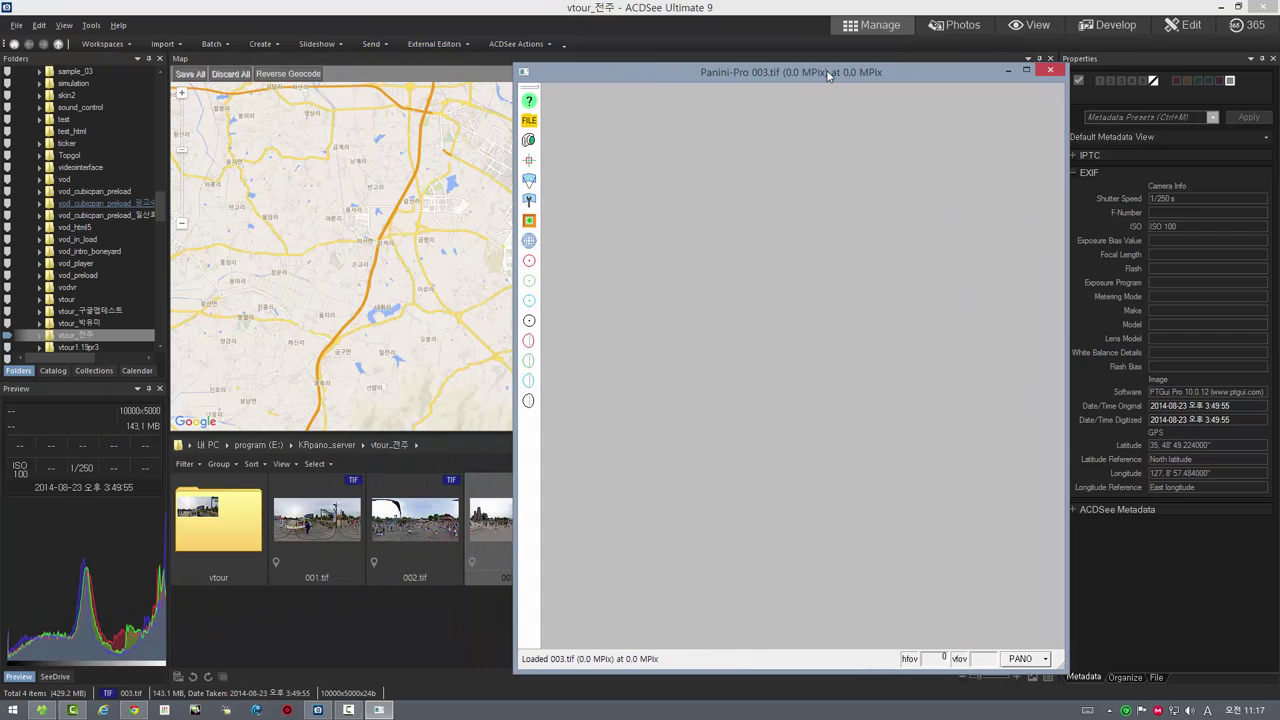
- Minimize ACDSee and open the vtour_전주/vtour/panos/001.tiles folder in the file explorer
click(1222, 7)
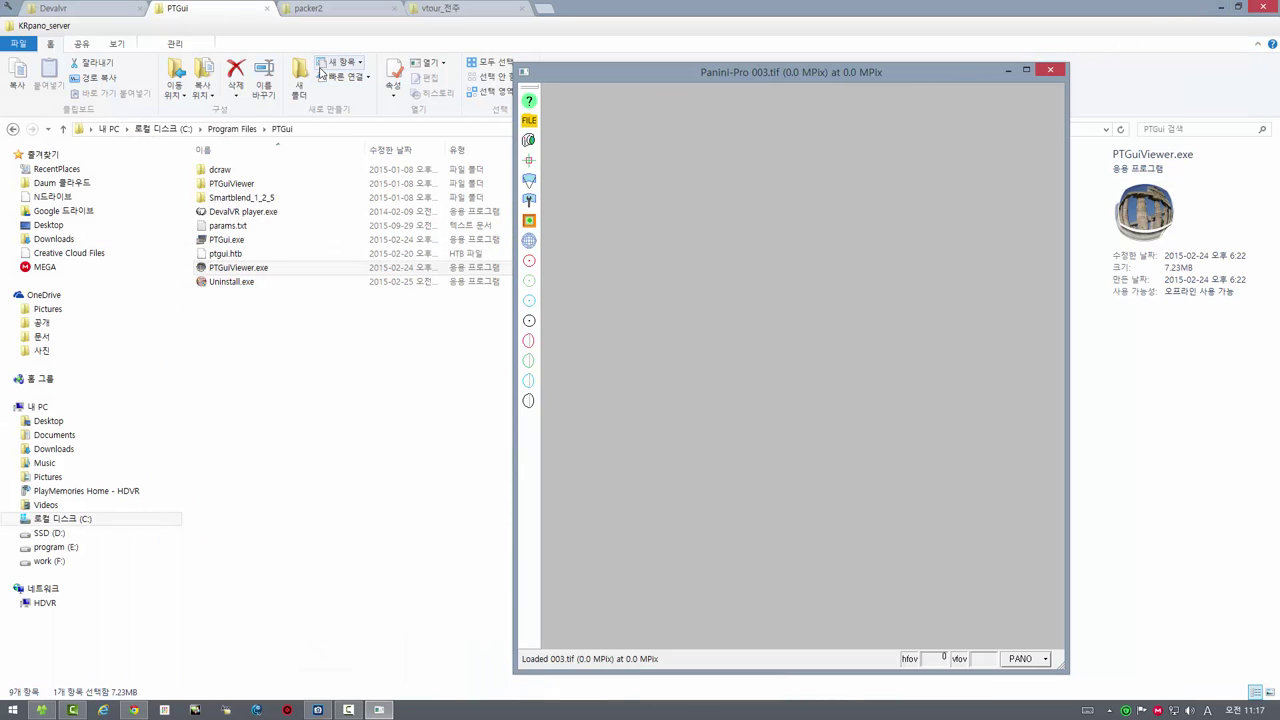
click(320, 73)
click(440, 8)
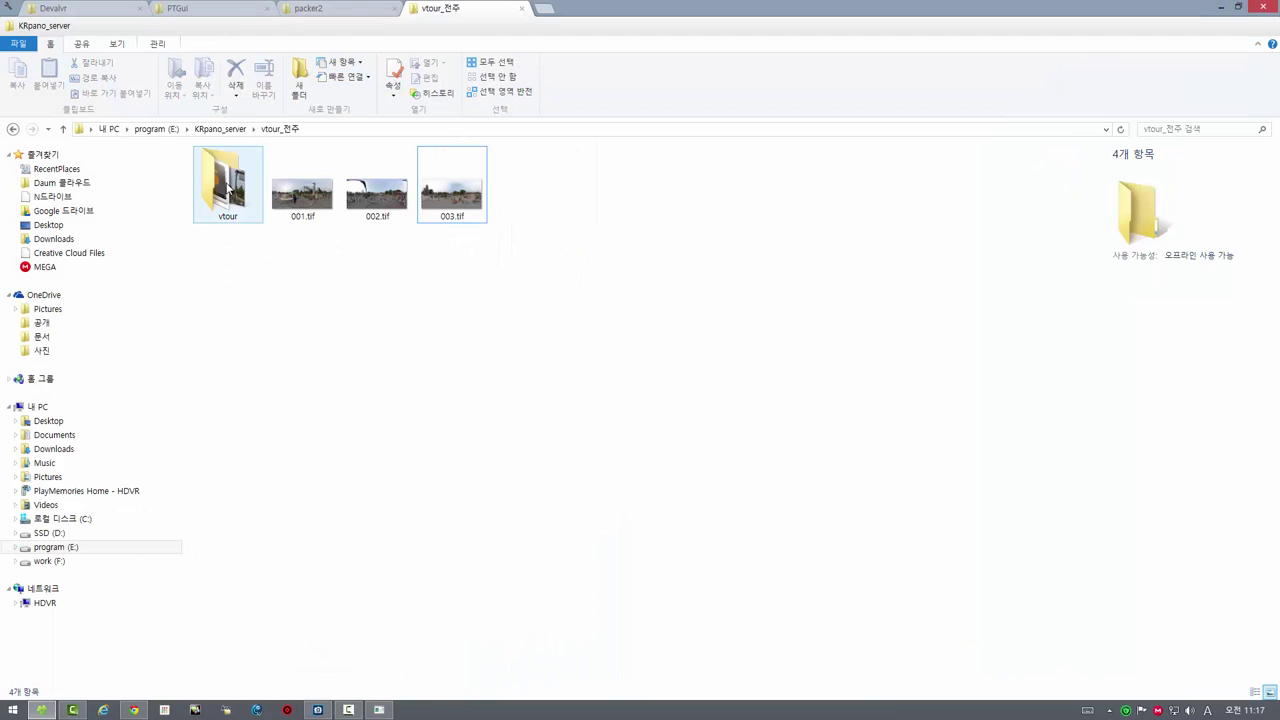
double_click(228, 190)
double_click(212, 170)
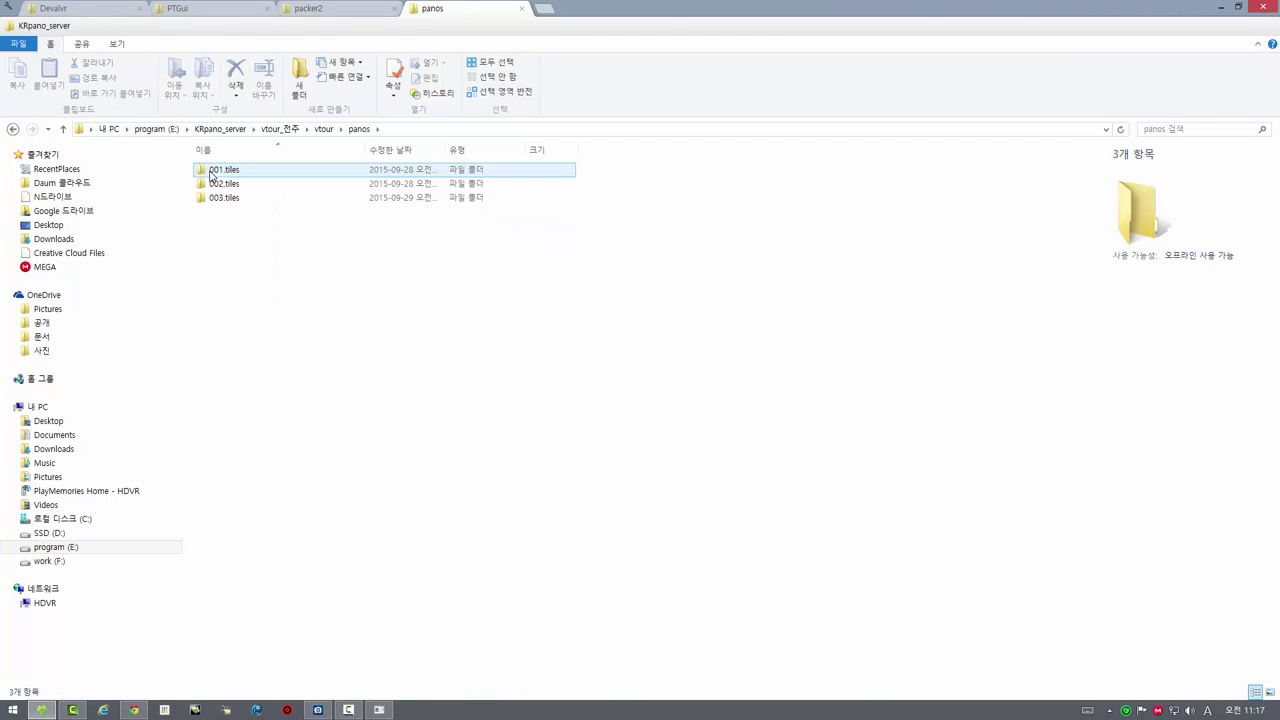
double_click(212, 171)
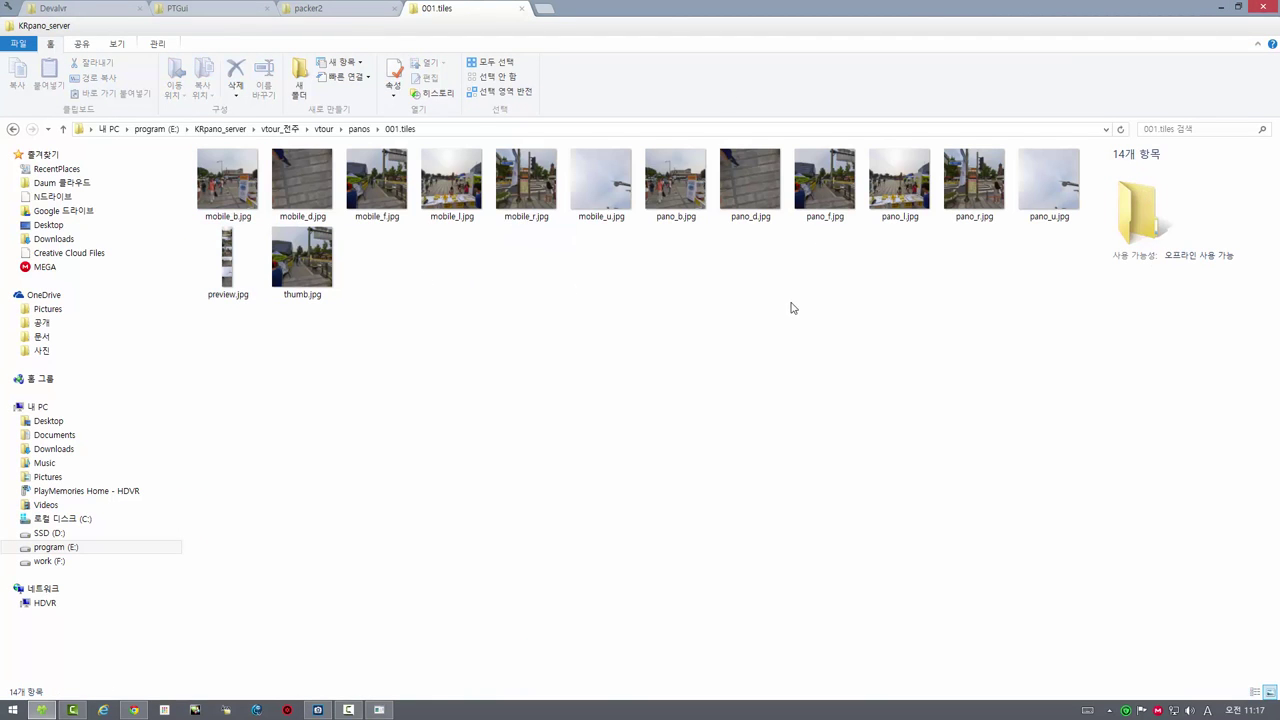
- Restore the file explorer to a smaller window and arrange it side by side with the Panini-Pro window
click(1238, 7)
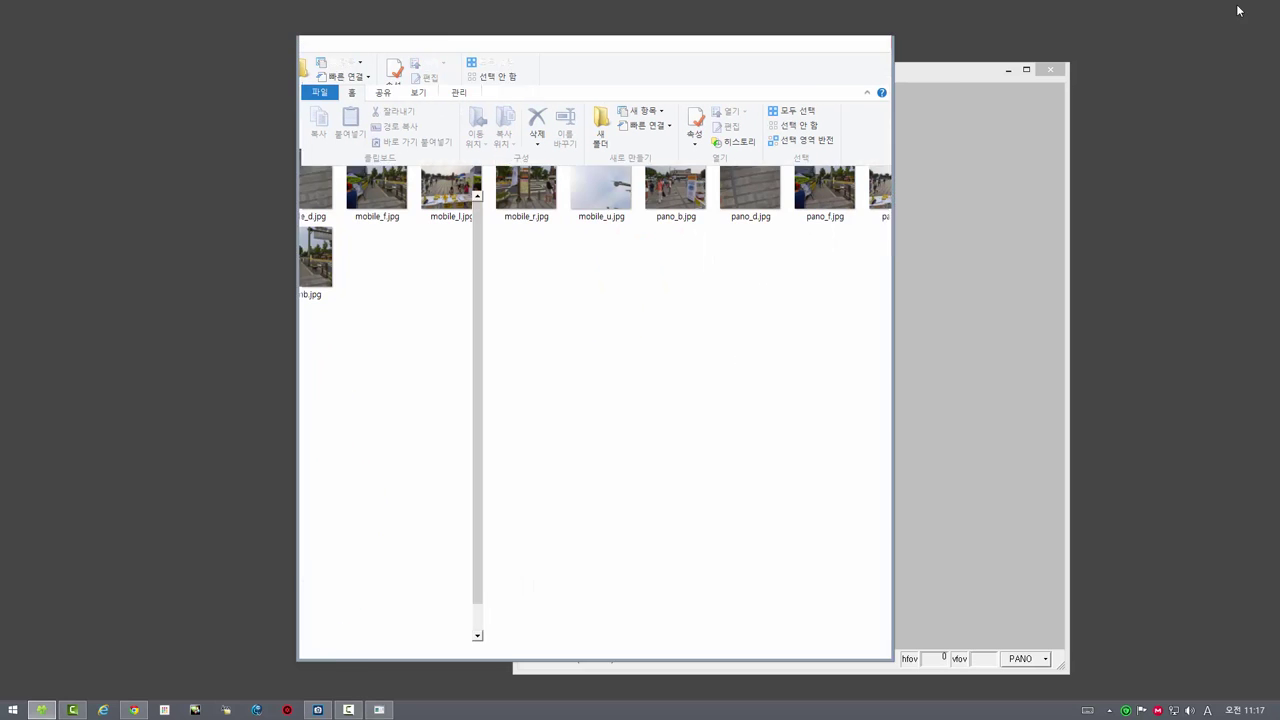
drag(708, 47, 406, 33)
drag(683, 84, 713, 72)
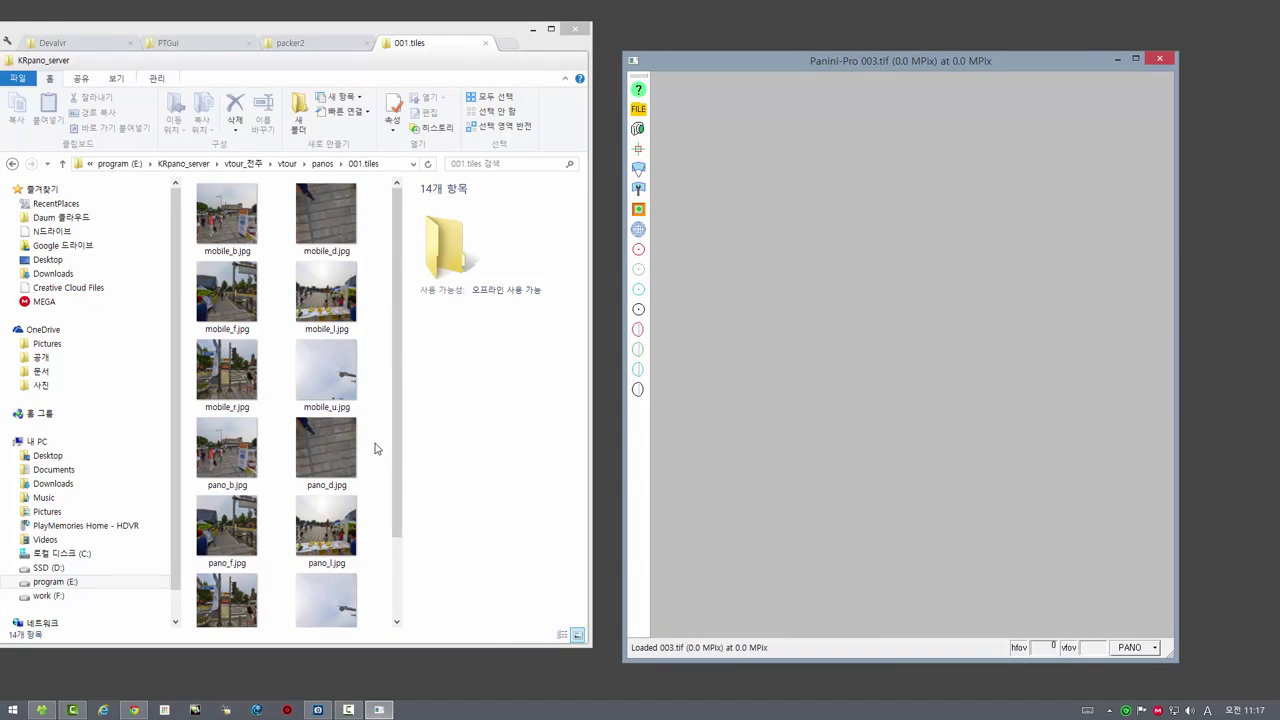
click(231, 448)
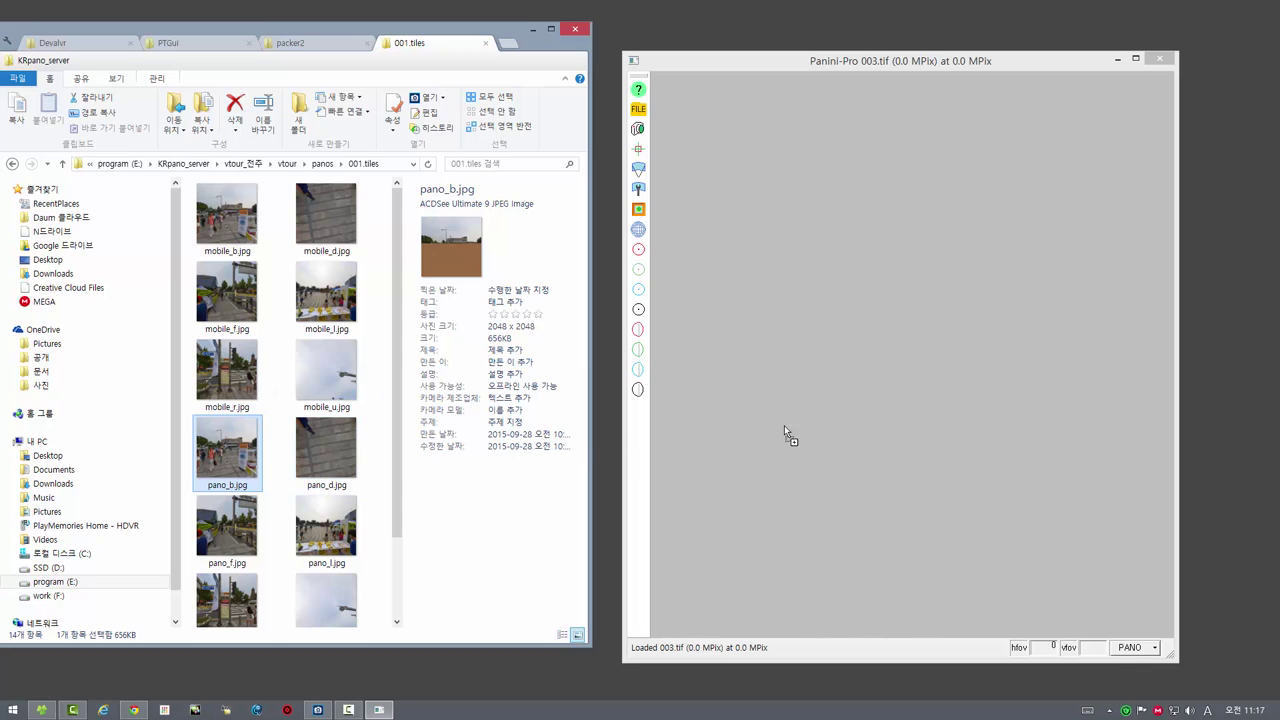
drag(839, 420, 242, 467)
click(639, 110)
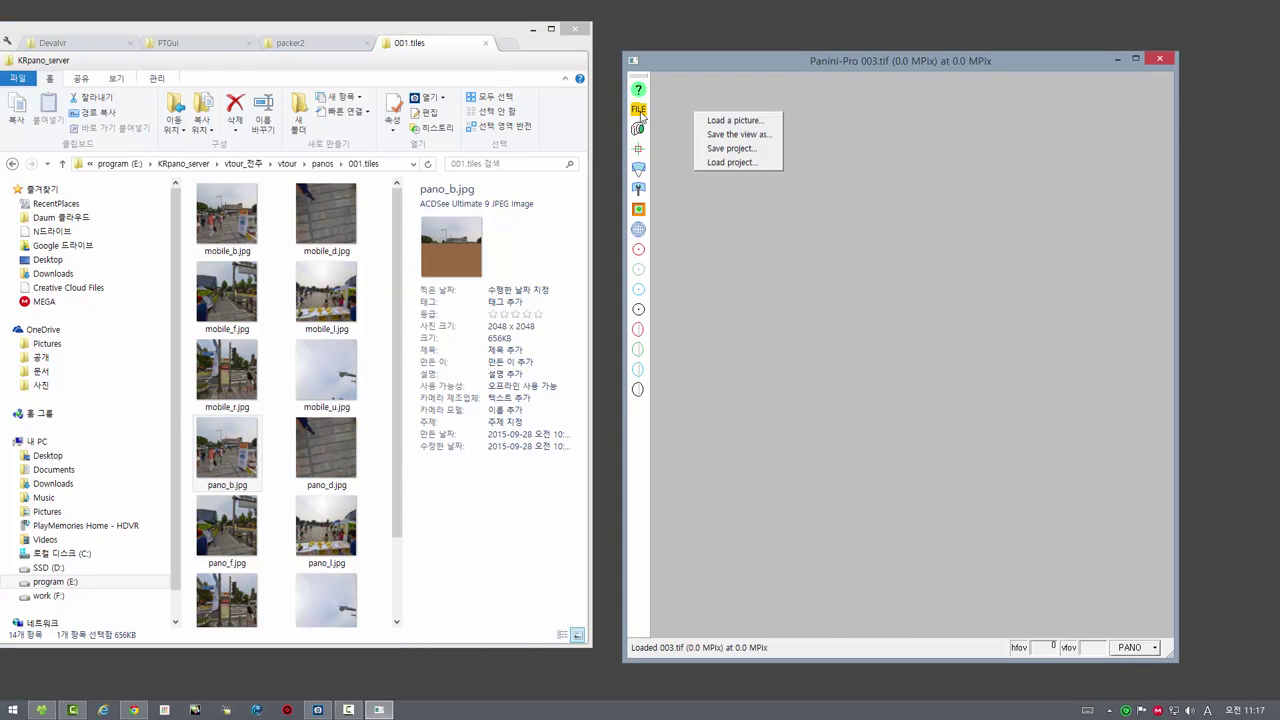
click(727, 124)
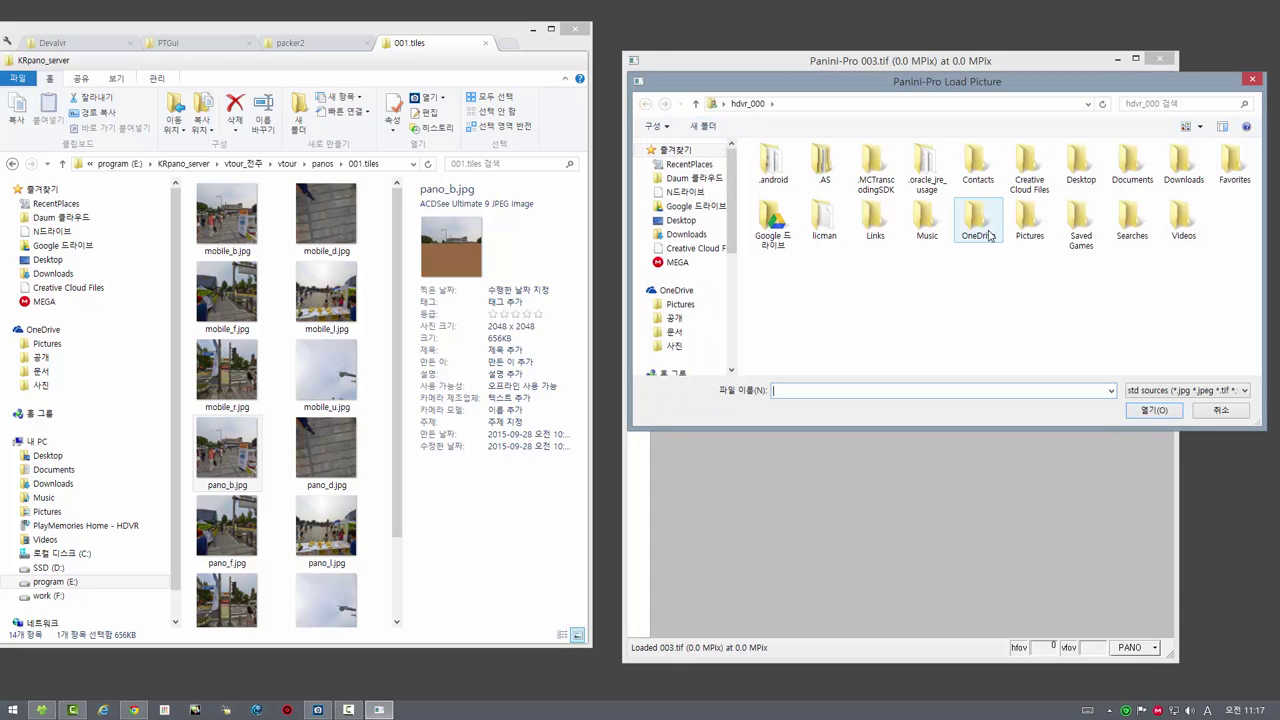
click(1221, 409)
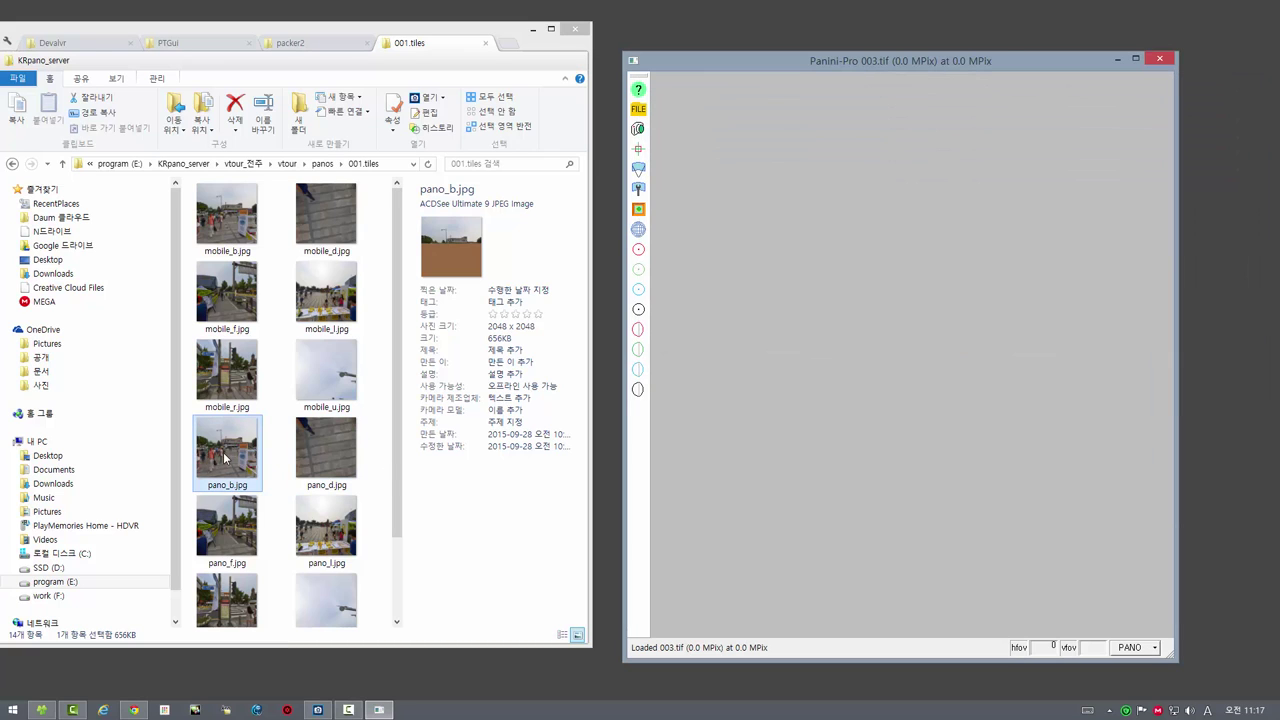
- Load the pano_b.jpg cube face from 001.tiles into Panini-Pro, and bring the viewer in front of the maximized file explorer
drag(225, 458, 794, 360)
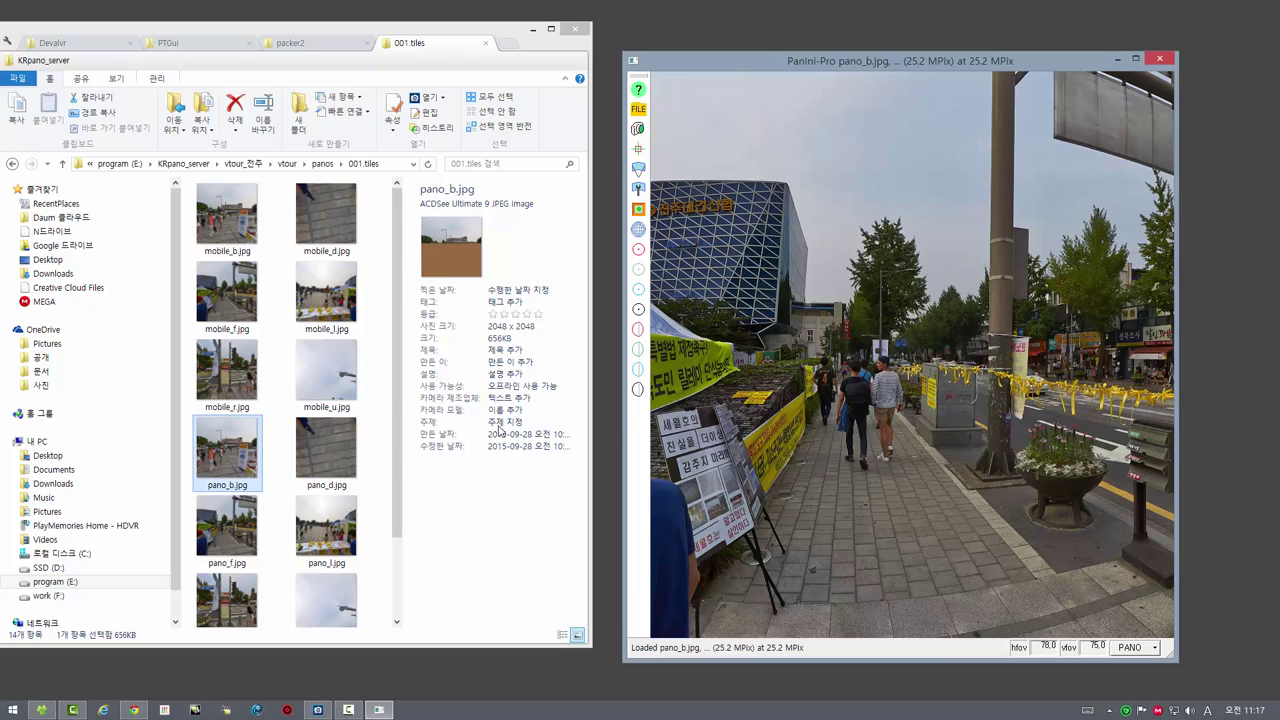
double_click(323, 29)
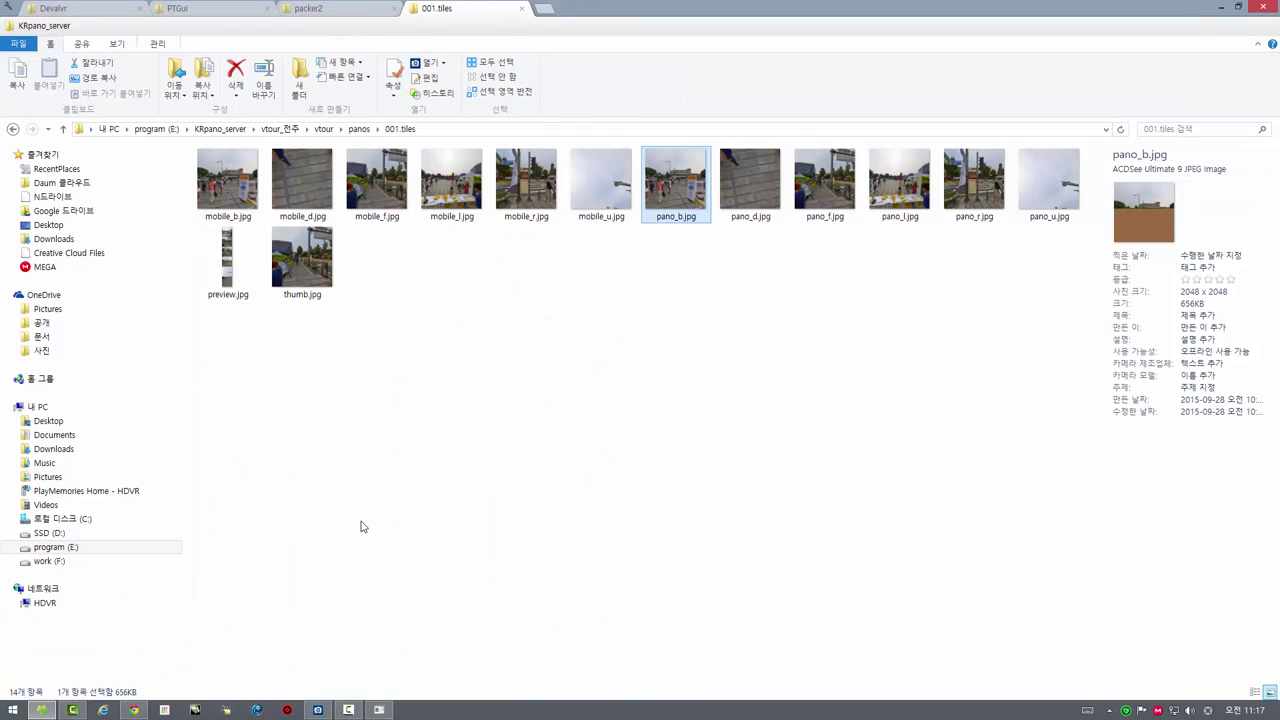
click(379, 708)
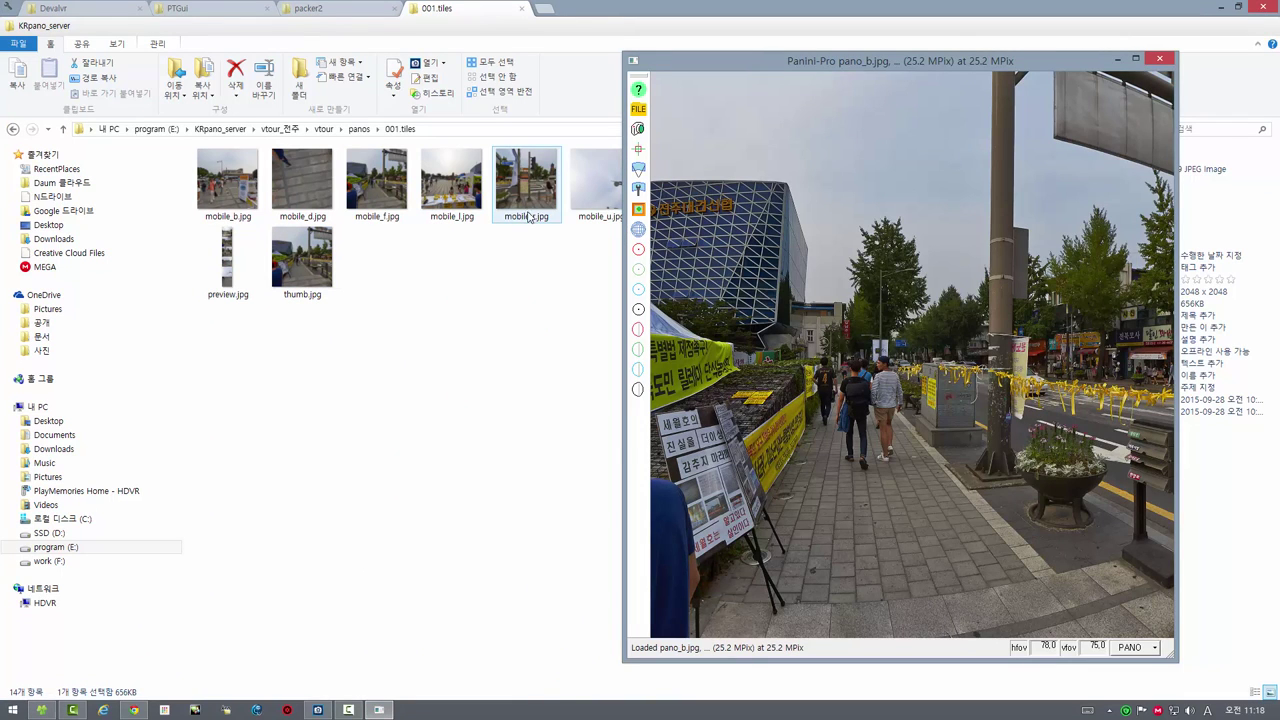
- Maximize Panini-Pro, turn the panorama toward the signature table on the square, and zoom out to a horizontal field of view of about 184°
double_click(735, 63)
mouse_move(373, 375)
mouse_down()
mouse_move(570, 447)
mouse_move(681, 326)
mouse_move(533, 243)
mouse_move(596, 362)
mouse_move(651, 229)
mouse_move(484, 255)
mouse_move(512, 250)
mouse_move(499, 211)
mouse_move(687, 172)
mouse_move(787, 224)
mouse_move(760, 290)
mouse_move(651, 437)
mouse_move(642, 482)
mouse_move(663, 358)
mouse_move(646, 383)
mouse_move(607, 366)
mouse_move(830, 392)
mouse_move(764, 408)
mouse_move(643, 393)
mouse_move(616, 335)
mouse_move(621, 377)
mouse_move(655, 387)
mouse_move(632, 365)
mouse_move(788, 372)
mouse_move(727, 373)
mouse_move(708, 349)
mouse_up()
scroll(596, 362, down, 4)
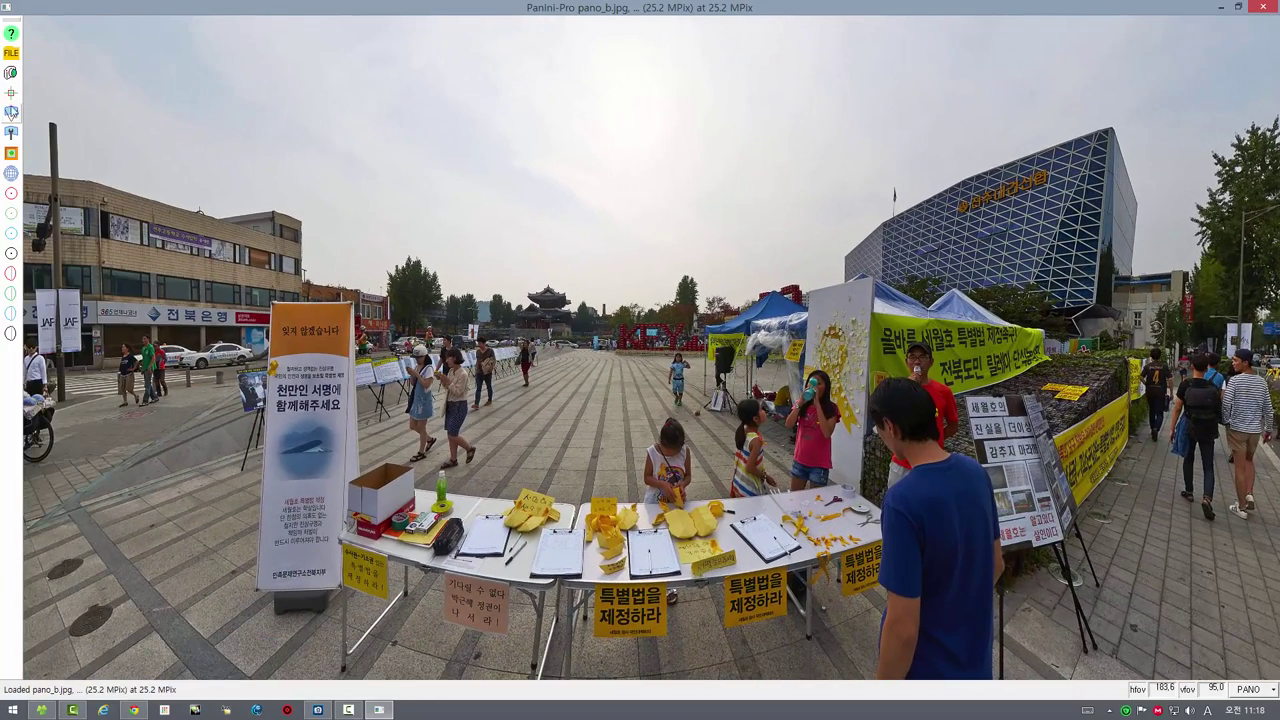
- Try the source orientation's zoom and yaw, reset both to 0, and close the dialog
click(11, 94)
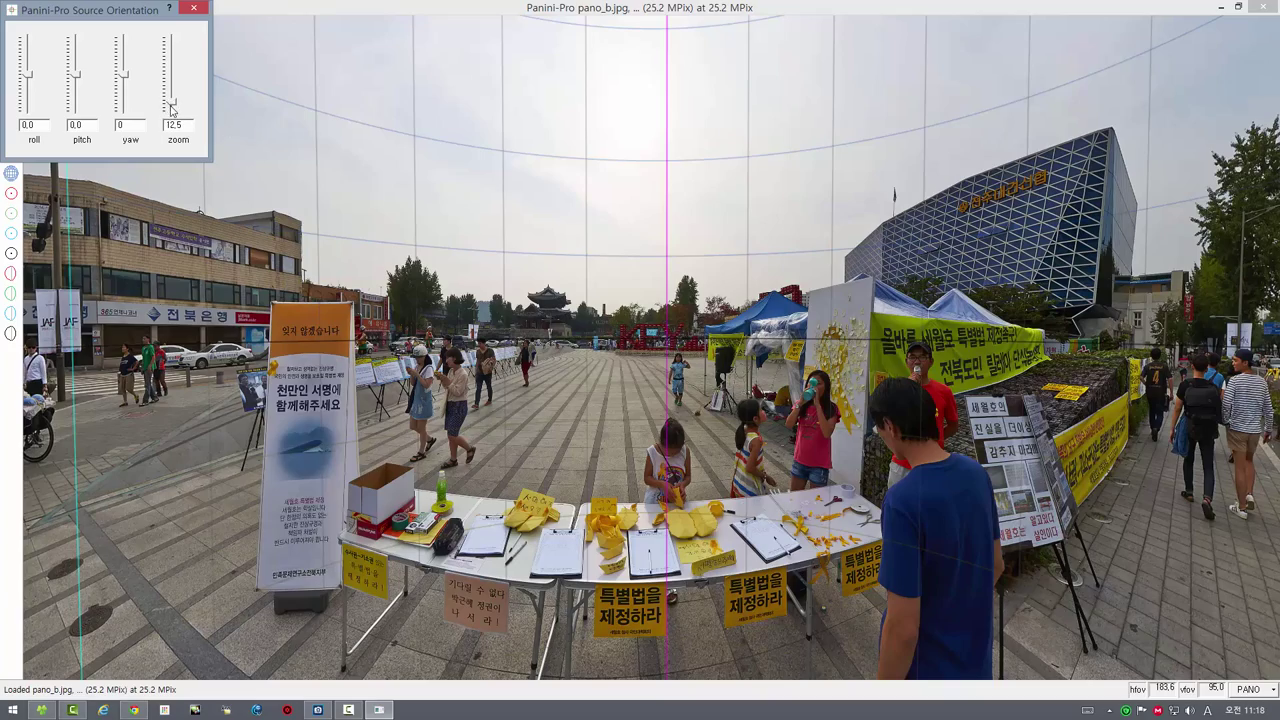
drag(125, 78, 124, 76)
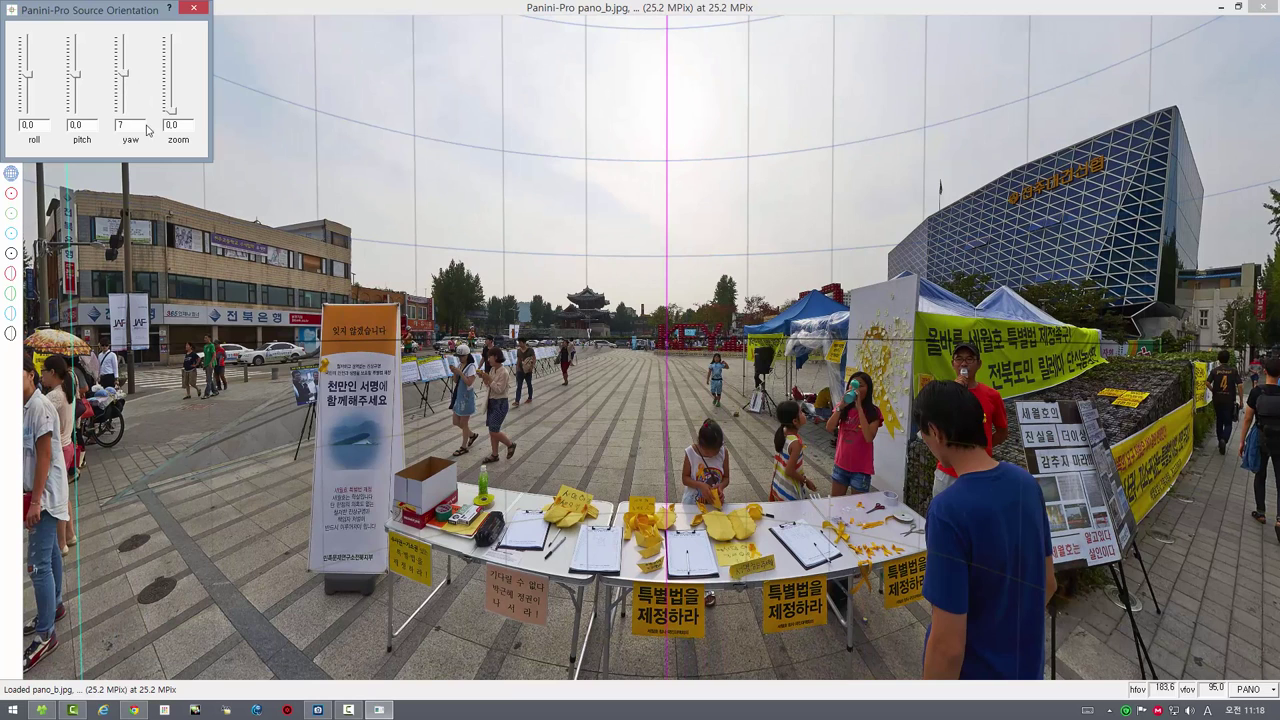
key(Return)
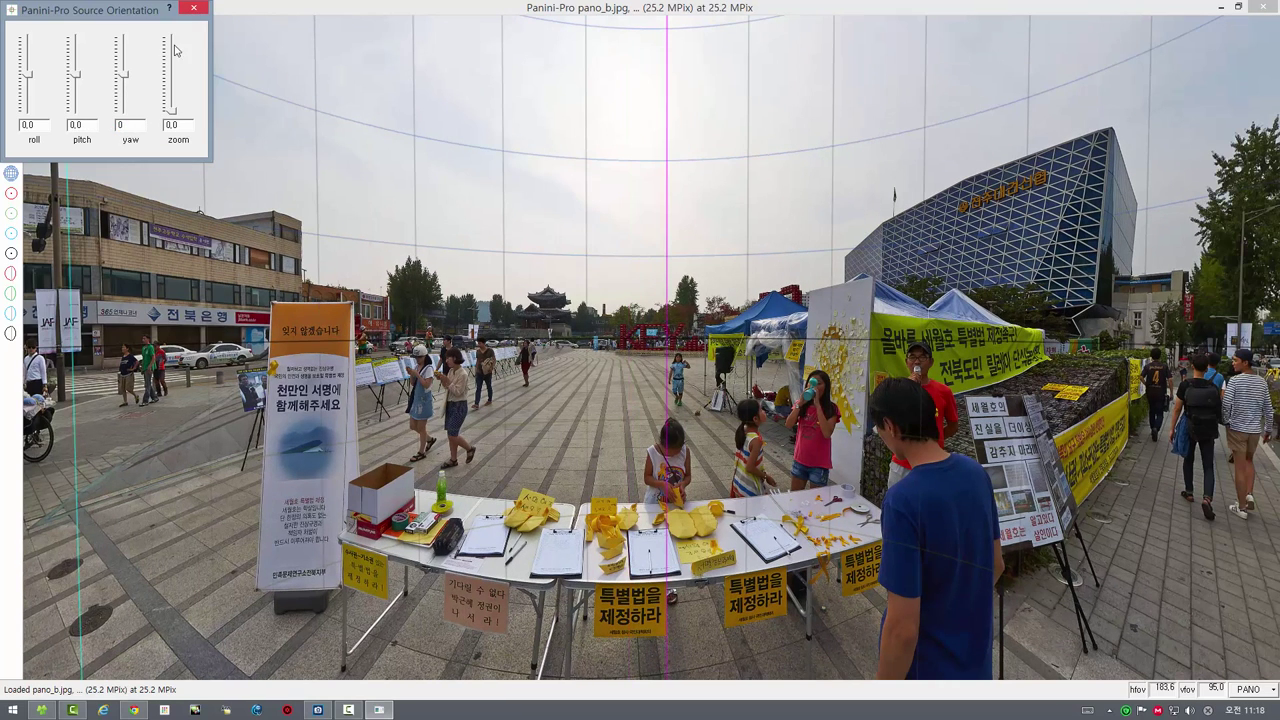
click(194, 10)
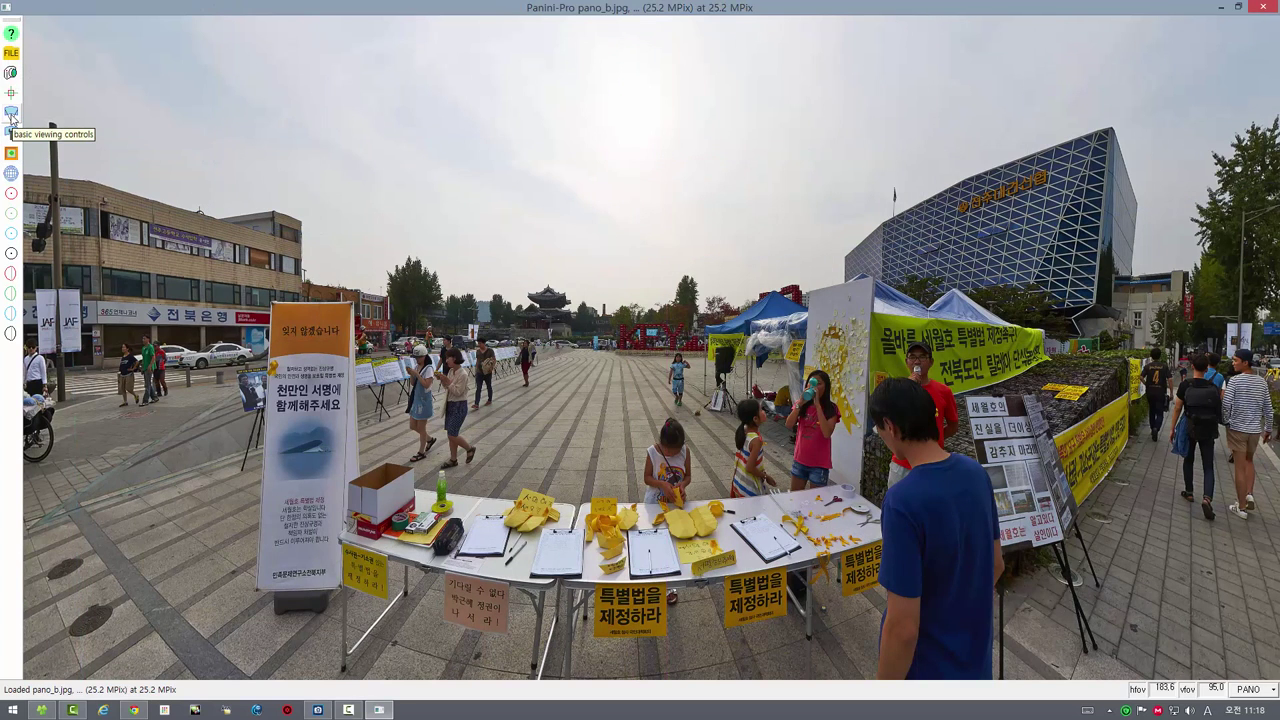
- Open the basic view controls, tilt the panorama down toward the table, and set the compression (Cmpr) to 0
click(11, 113)
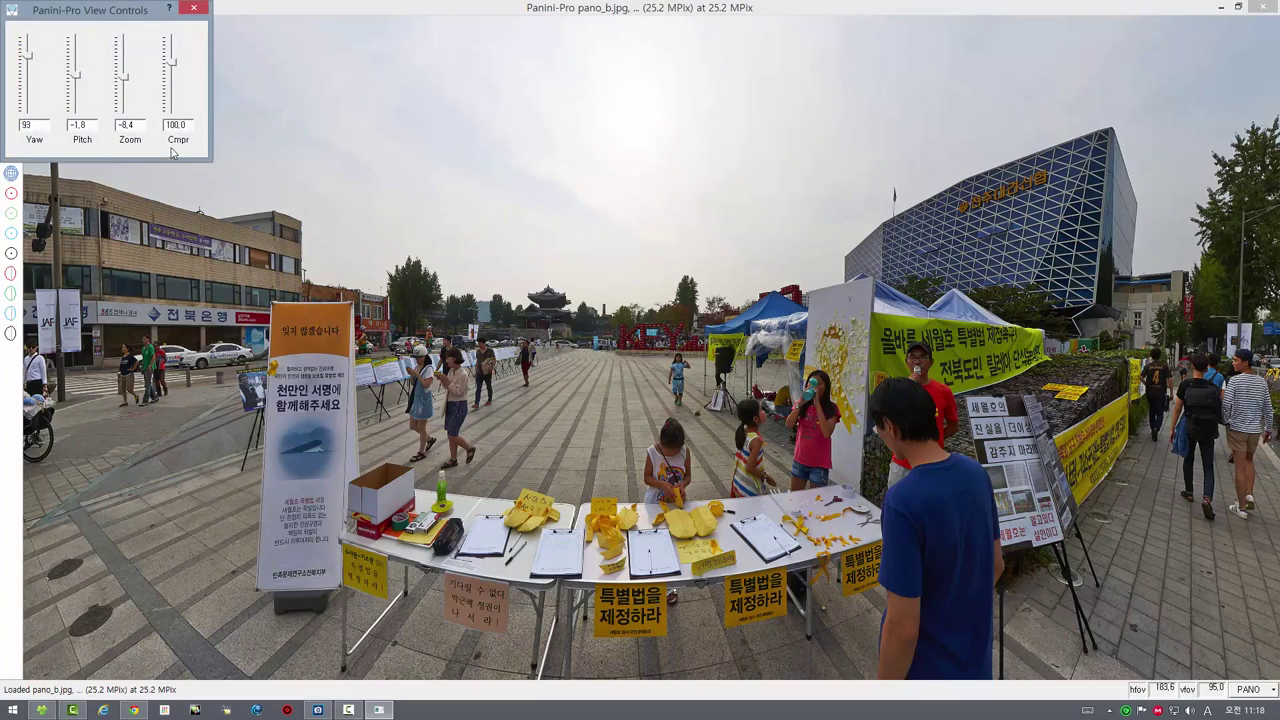
mouse_move(384, 350)
mouse_down()
mouse_move(518, 258)
mouse_move(516, 432)
mouse_move(381, 332)
mouse_up()
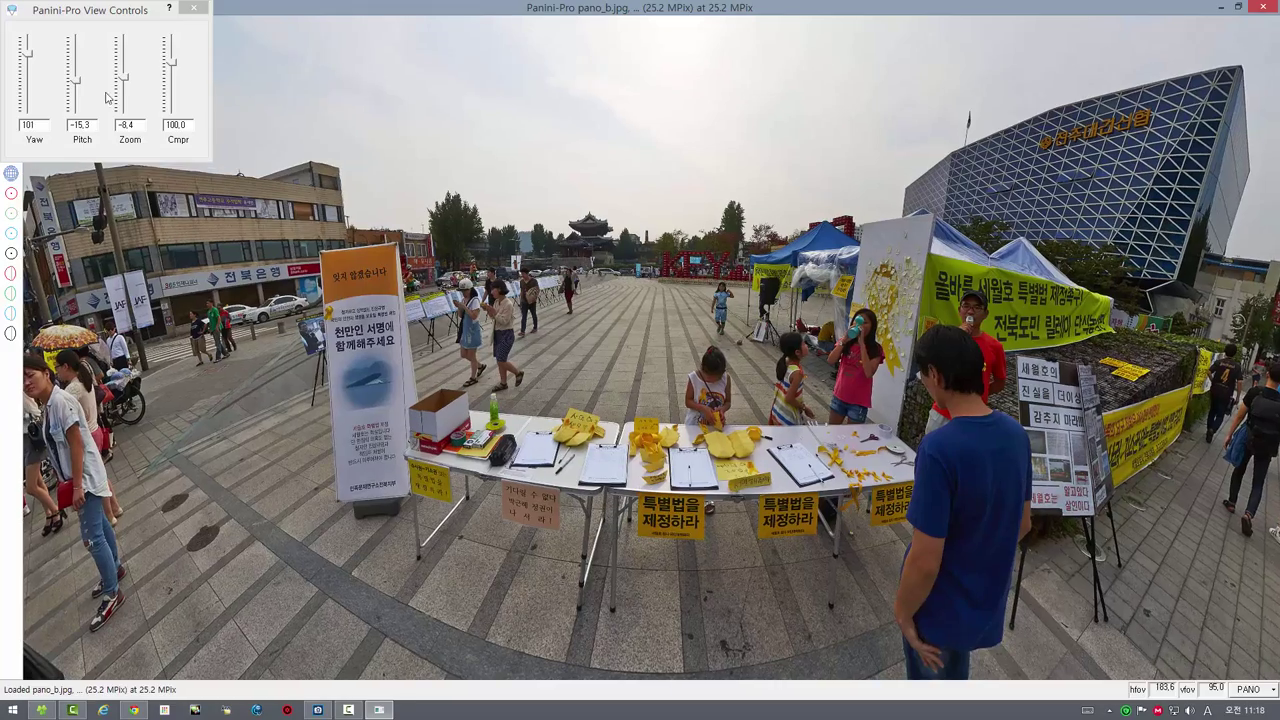
drag(175, 68, 177, 128)
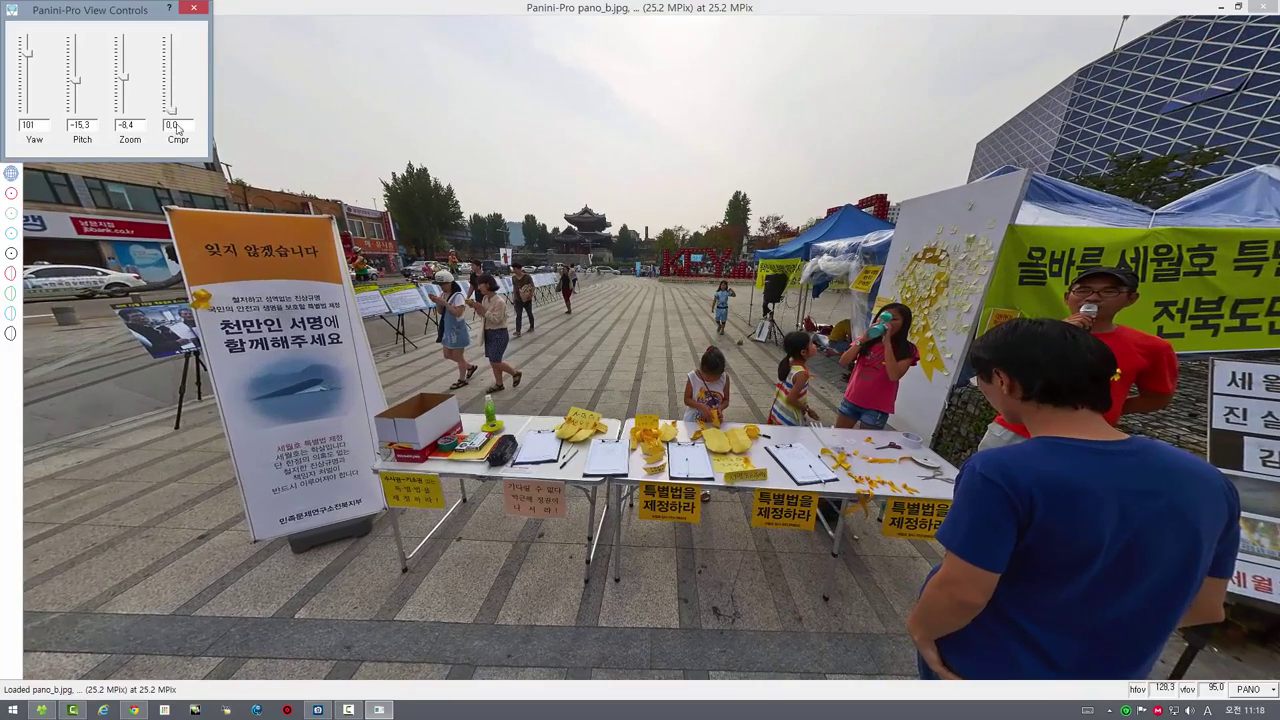
- Turn the uncompressed panorama to inspect the street and the sidewalk beside the glass building
drag(414, 212, 840, 393)
drag(737, 382, 599, 385)
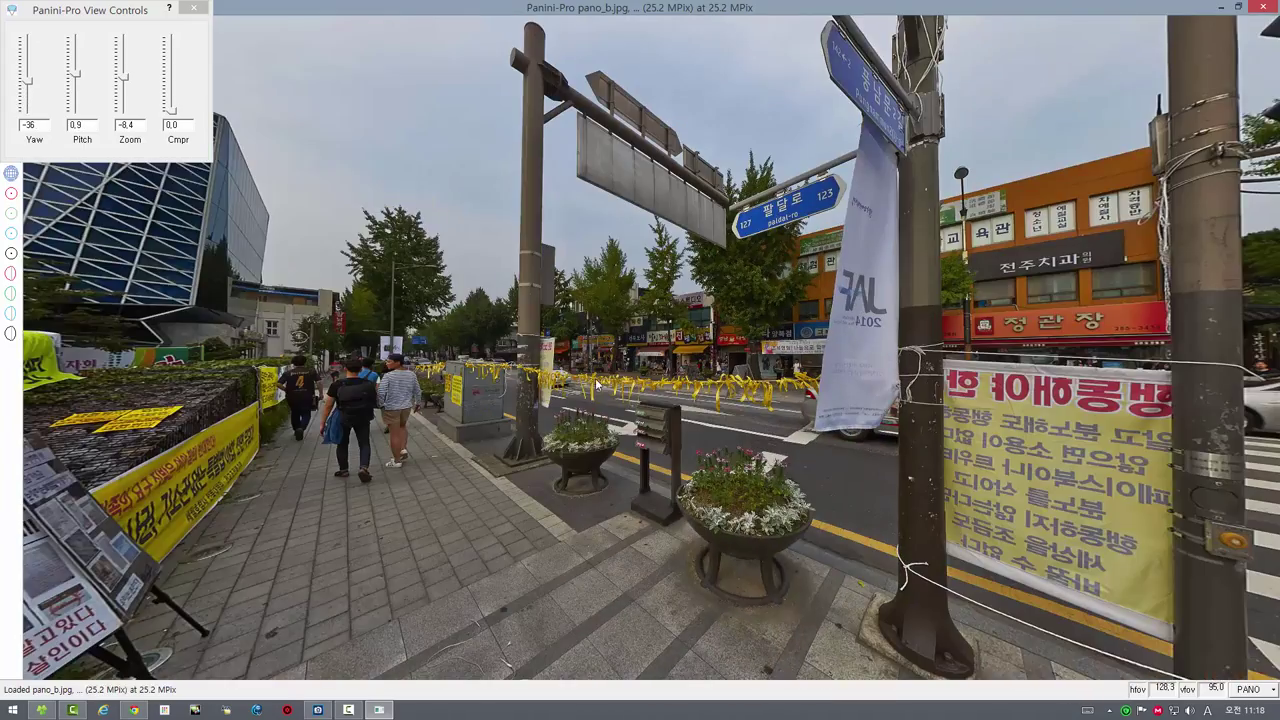
drag(677, 318, 731, 336)
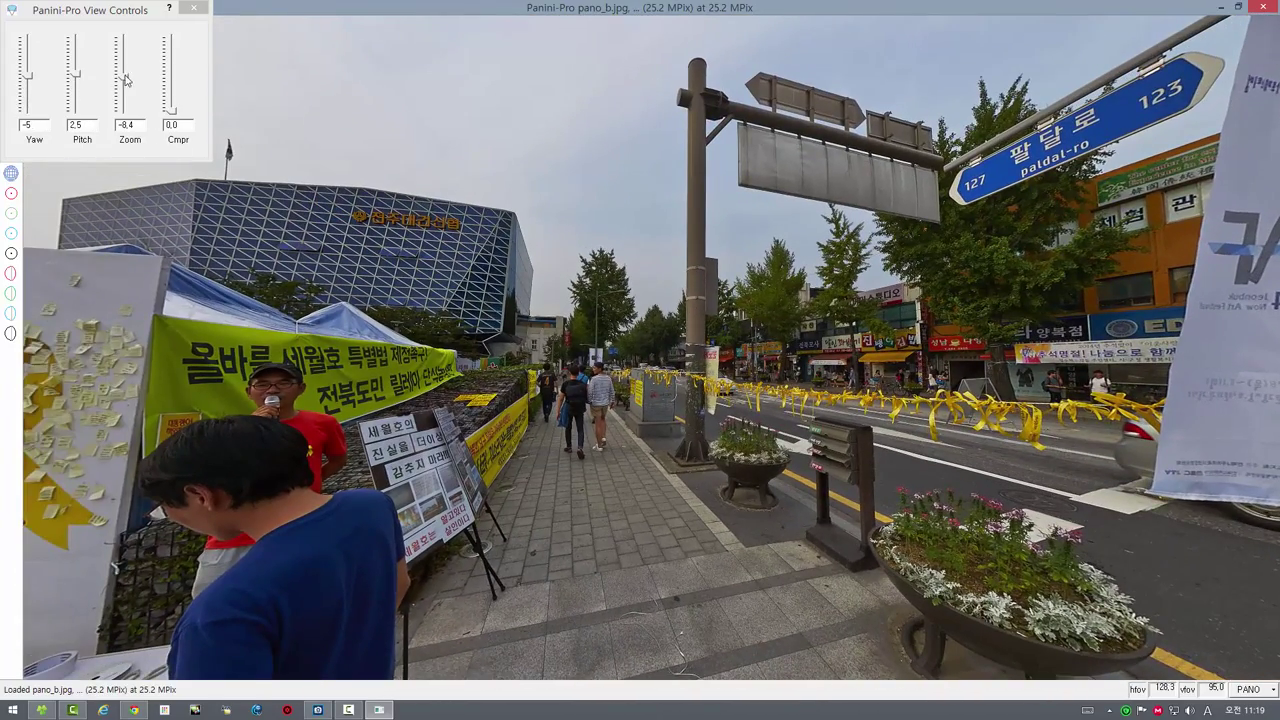
- Try a zoom of -18, reset the view's yaw, zoom and pitch to 0, and close the view controls
drag(126, 80, 34, 72)
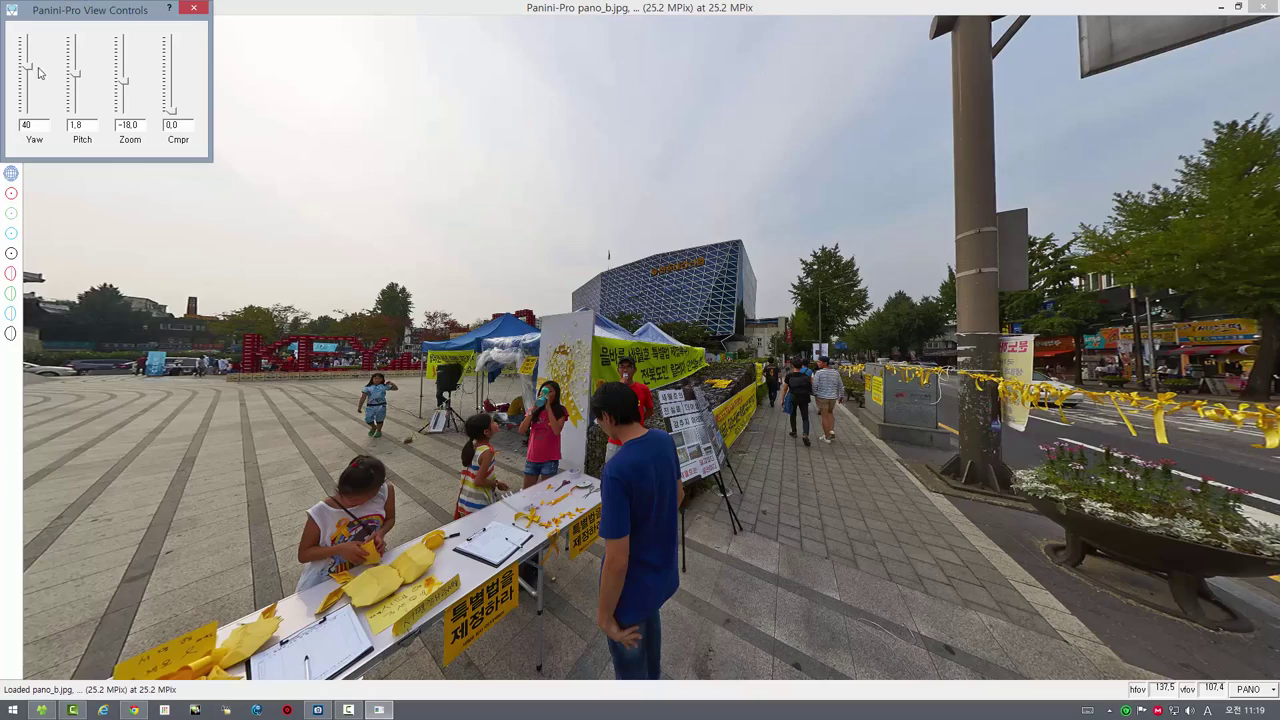
drag(30, 72, 30, 79)
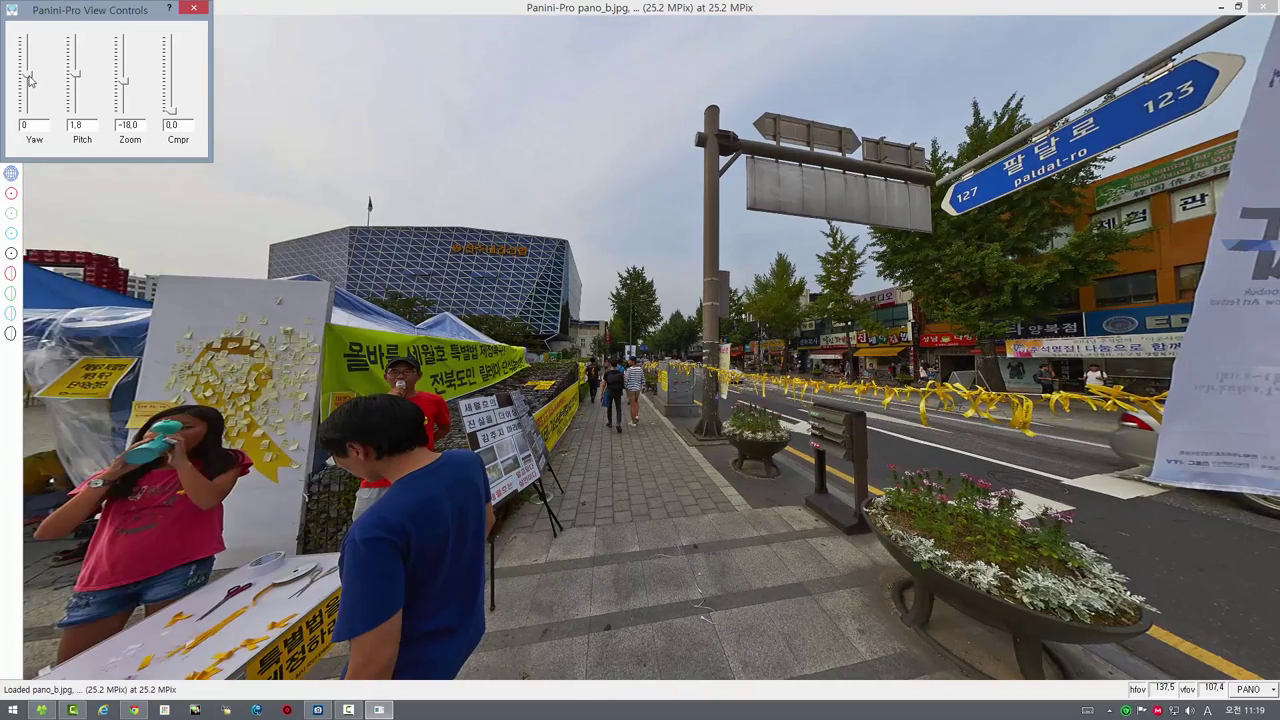
drag(142, 126, 100, 127)
text(0)
key(Return)
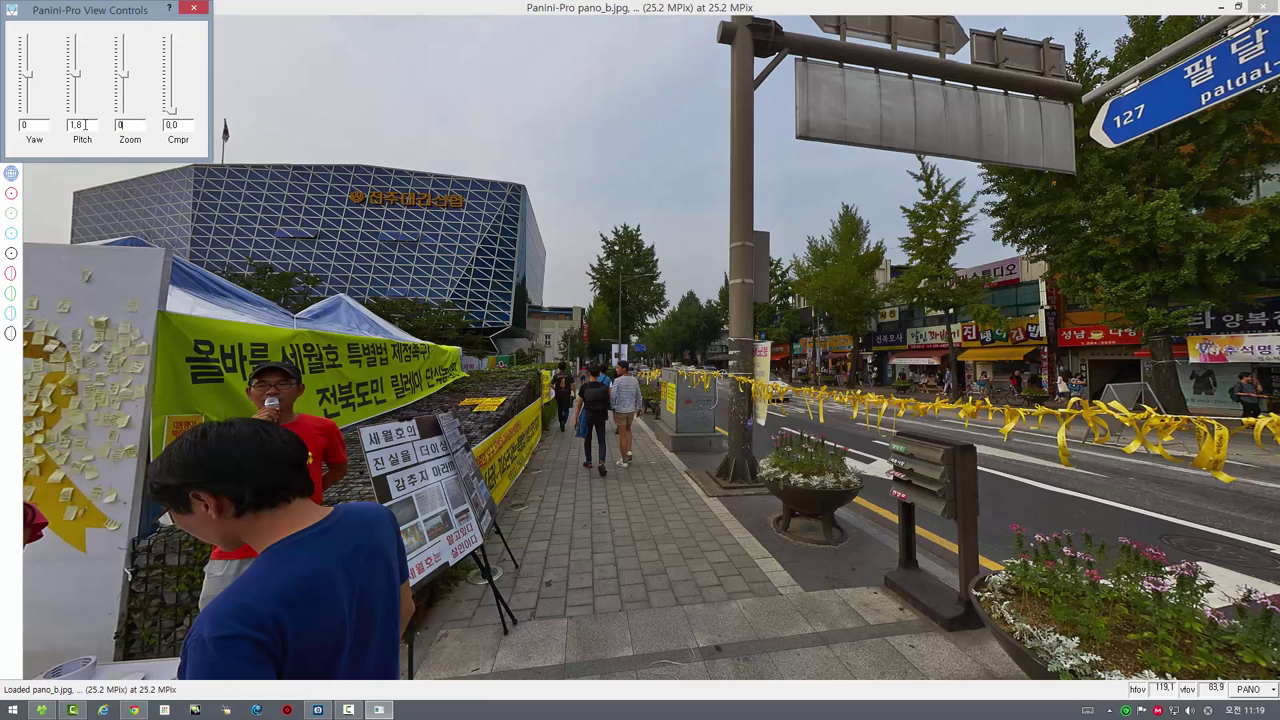
double_click(84, 125)
text(0)
key(Return)
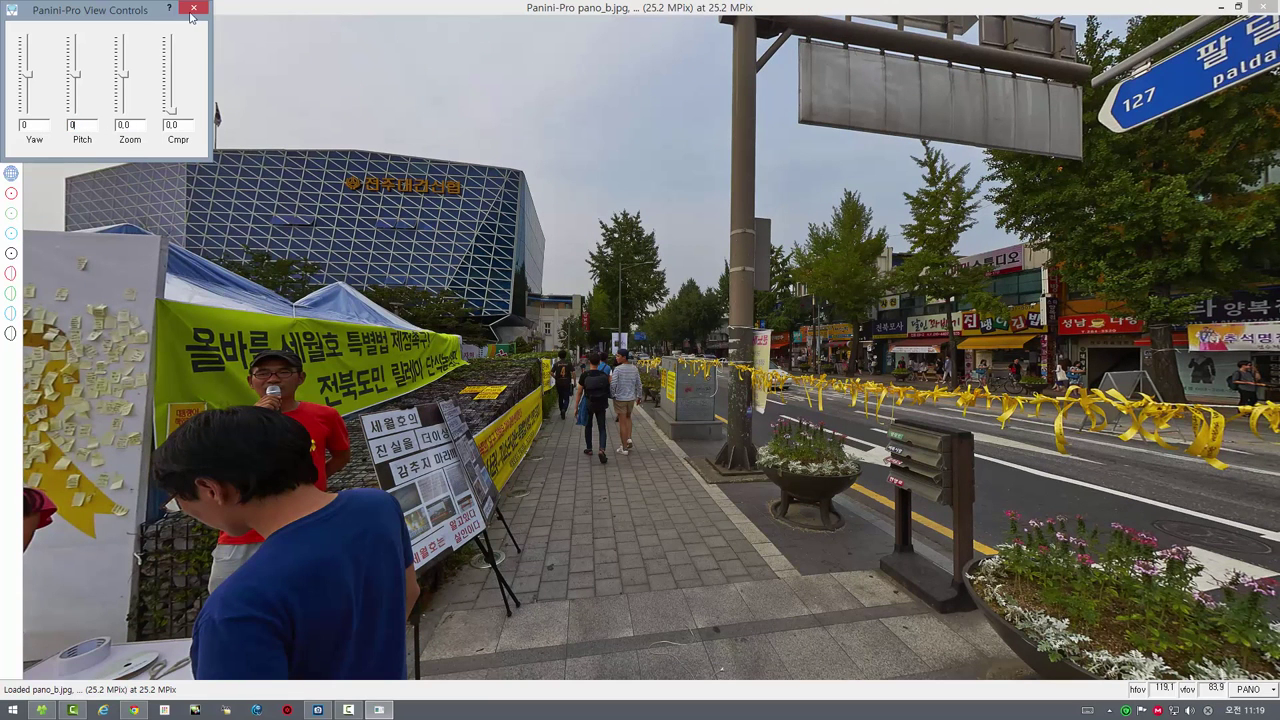
click(194, 8)
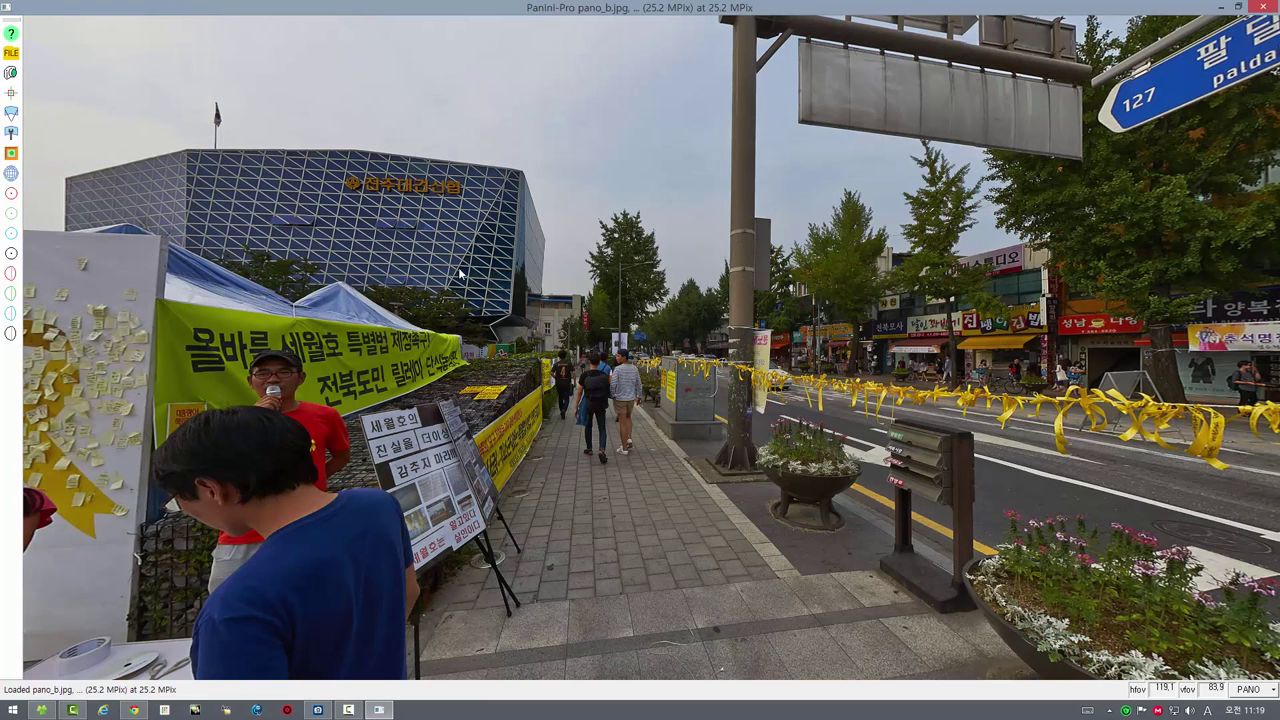
- Rotate the panorama right past the street until the church, the crosswalk and the orange banner are in view
key(Right)
key(Right)
key(Right)
key(Right)
key(Right)
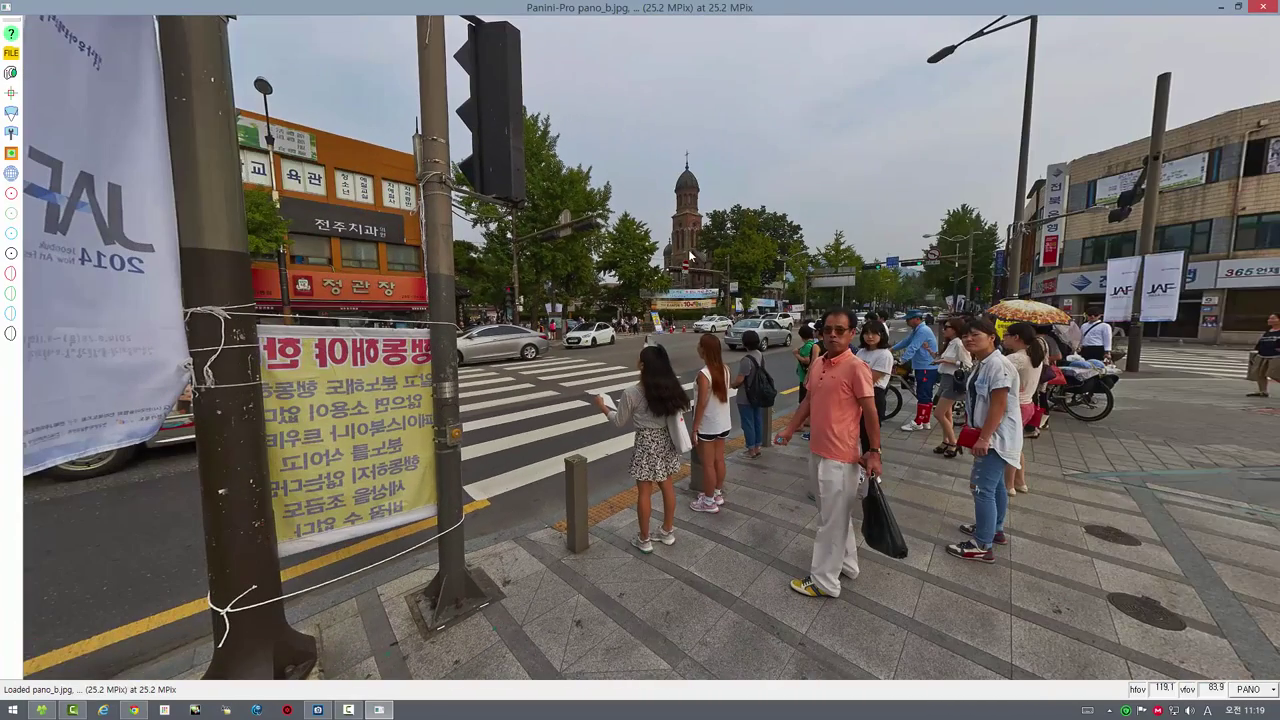
key(Right)
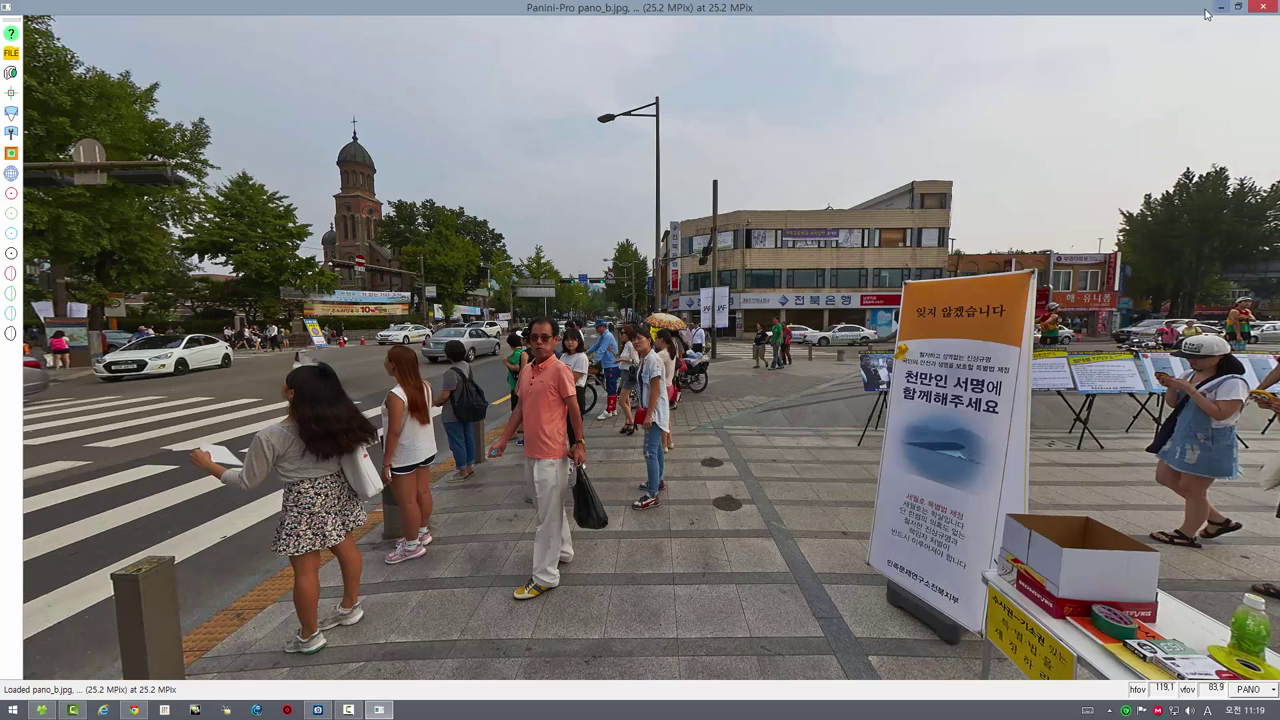
- Load the picture pano_b.jpg from the 003.tiles folder of the tour's panos
click(12, 52)
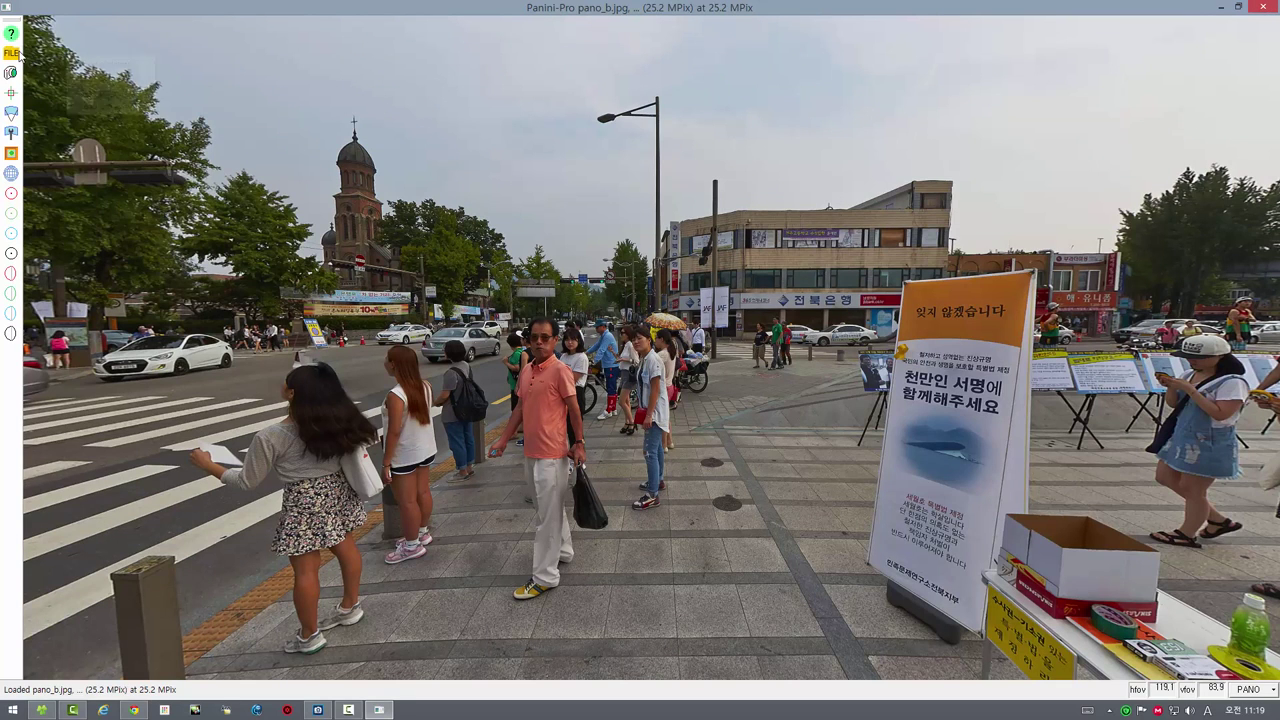
click(98, 66)
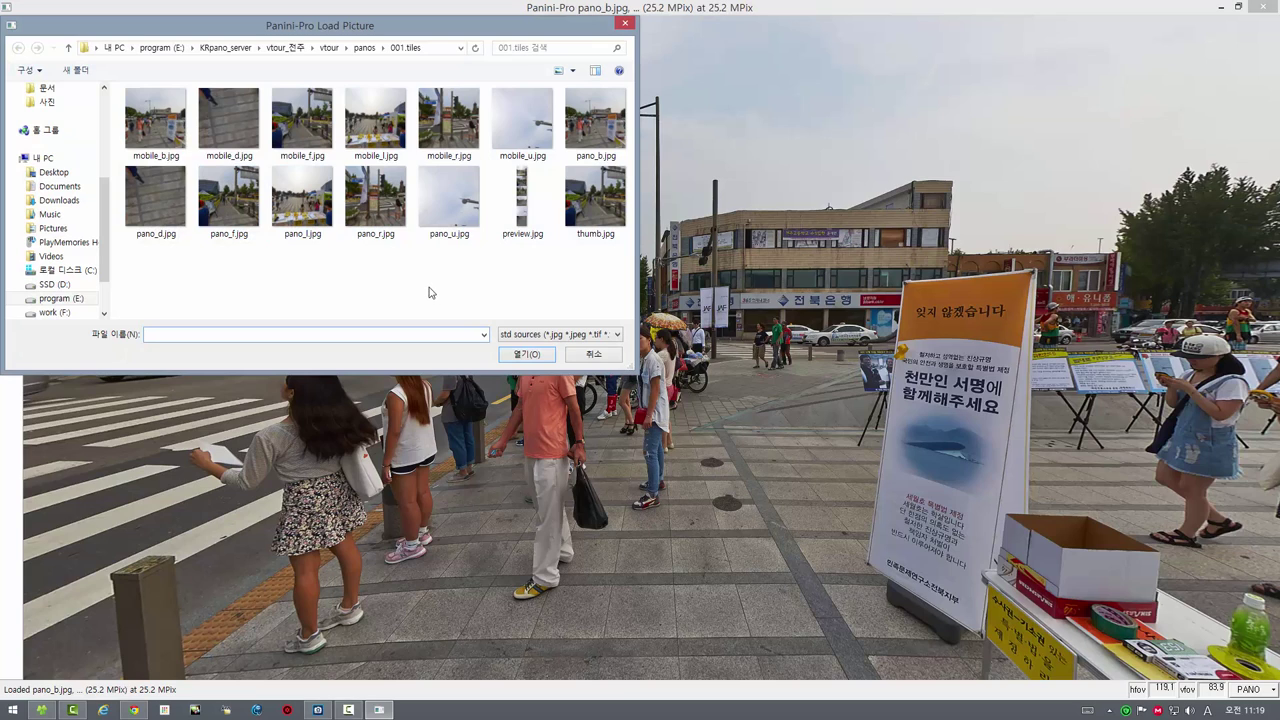
click(365, 47)
double_click(147, 139)
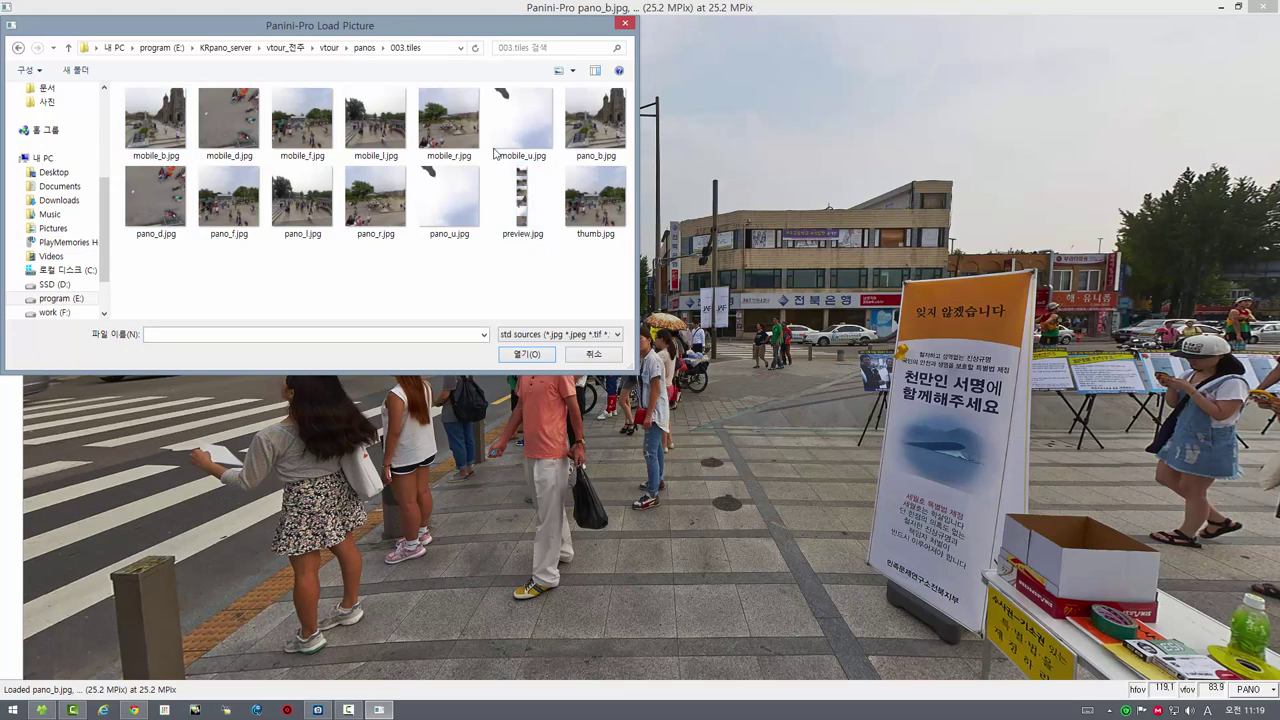
click(594, 147)
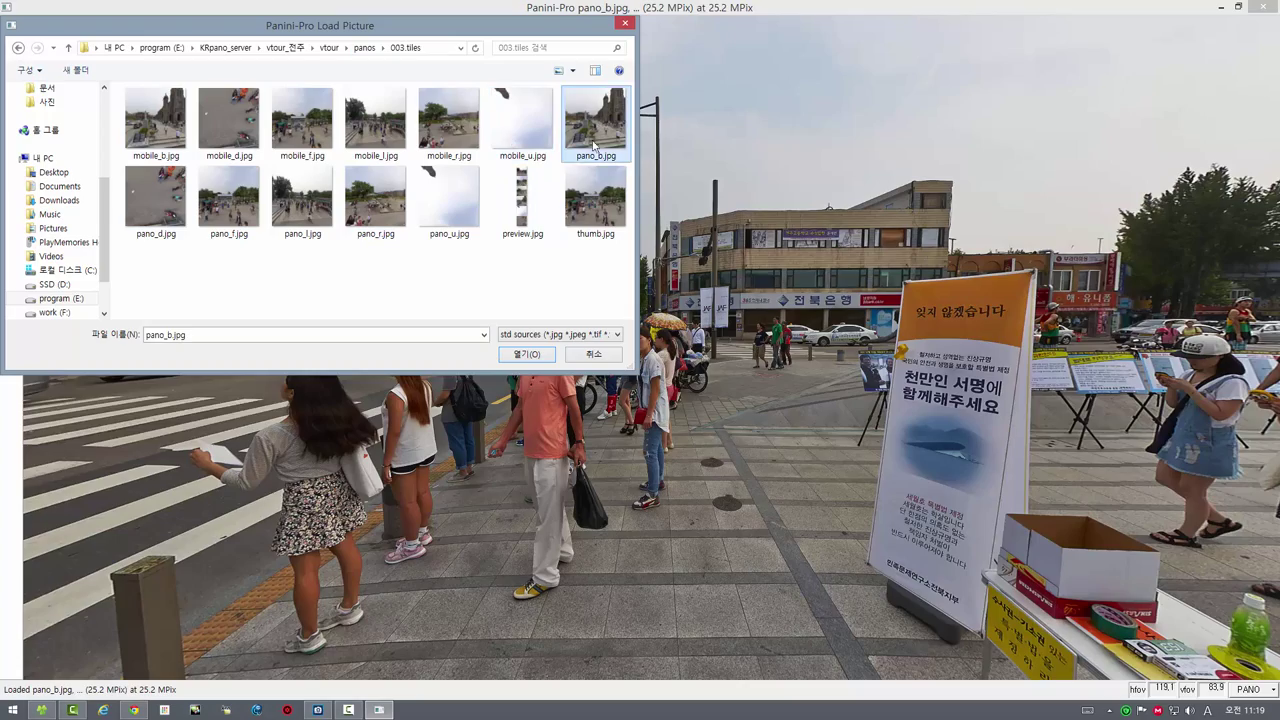
click(527, 354)
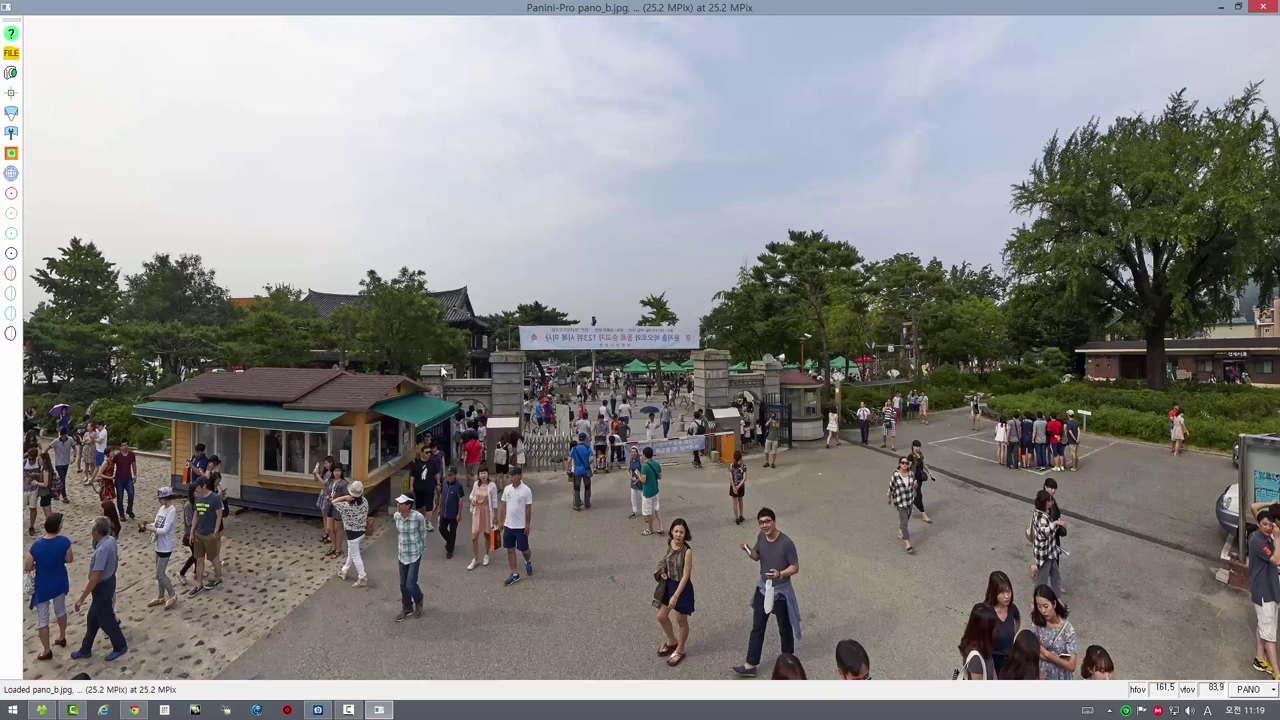
- Set the panorama's compression (Cmpr) to 0 and rotate the view until the Jesus statue and the brick church are visible
drag(311, 363, 588, 325)
drag(521, 362, 383, 327)
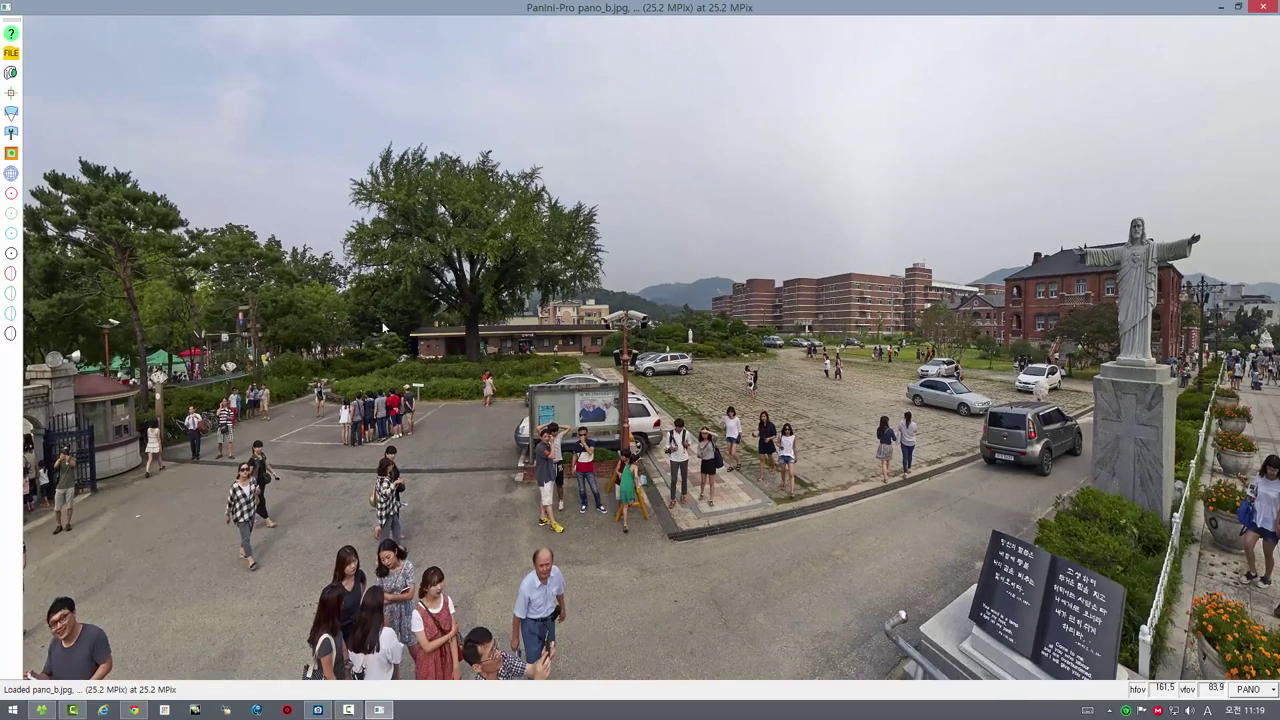
click(11, 113)
drag(172, 64, 183, 172)
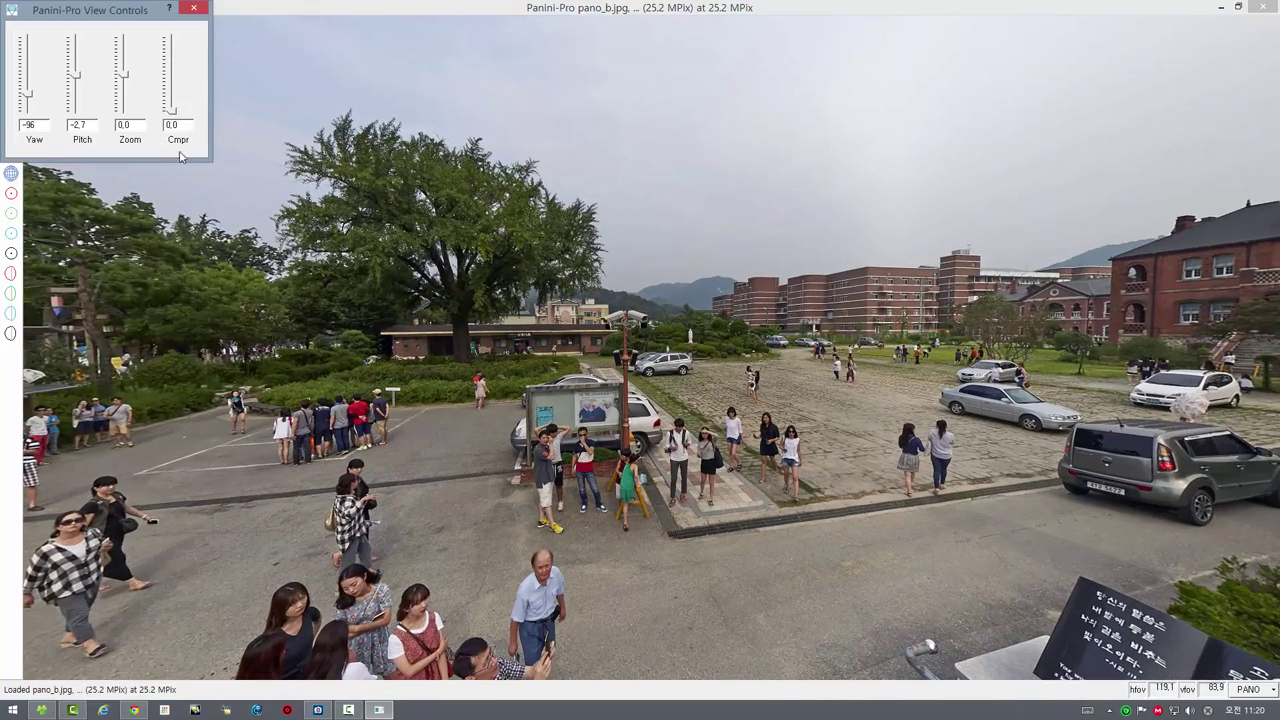
click(194, 8)
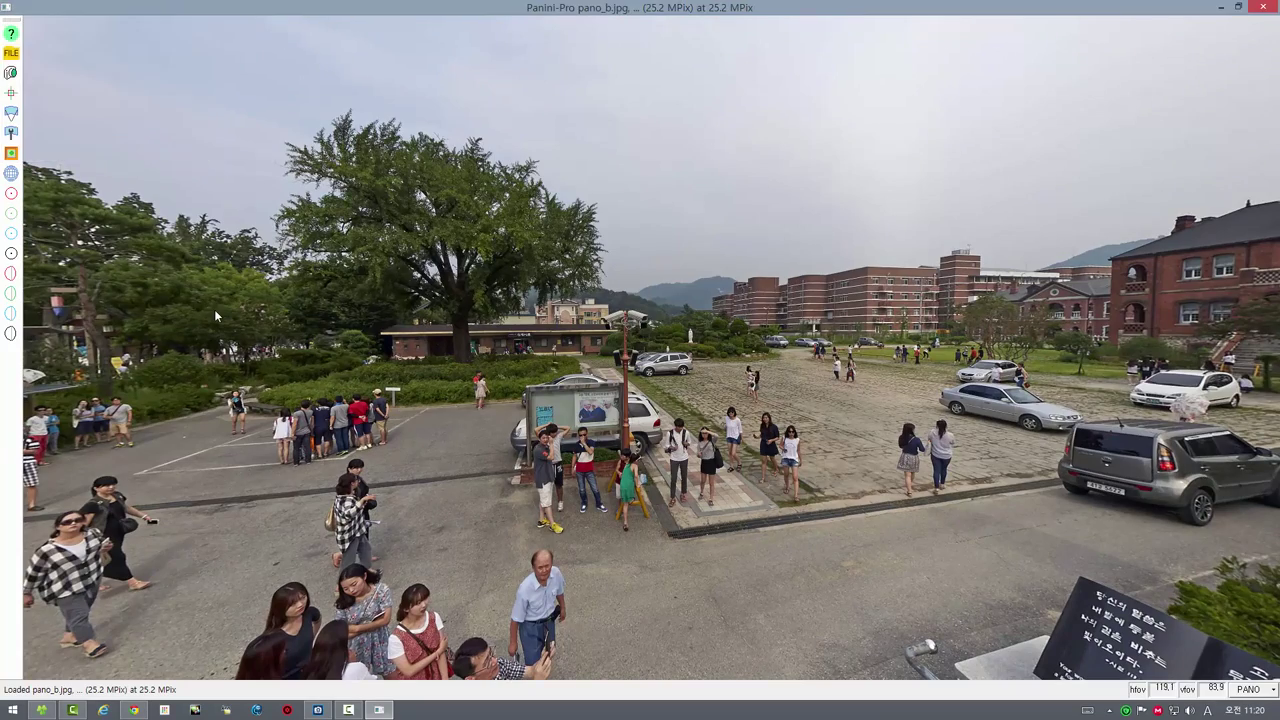
drag(275, 320, 509, 296)
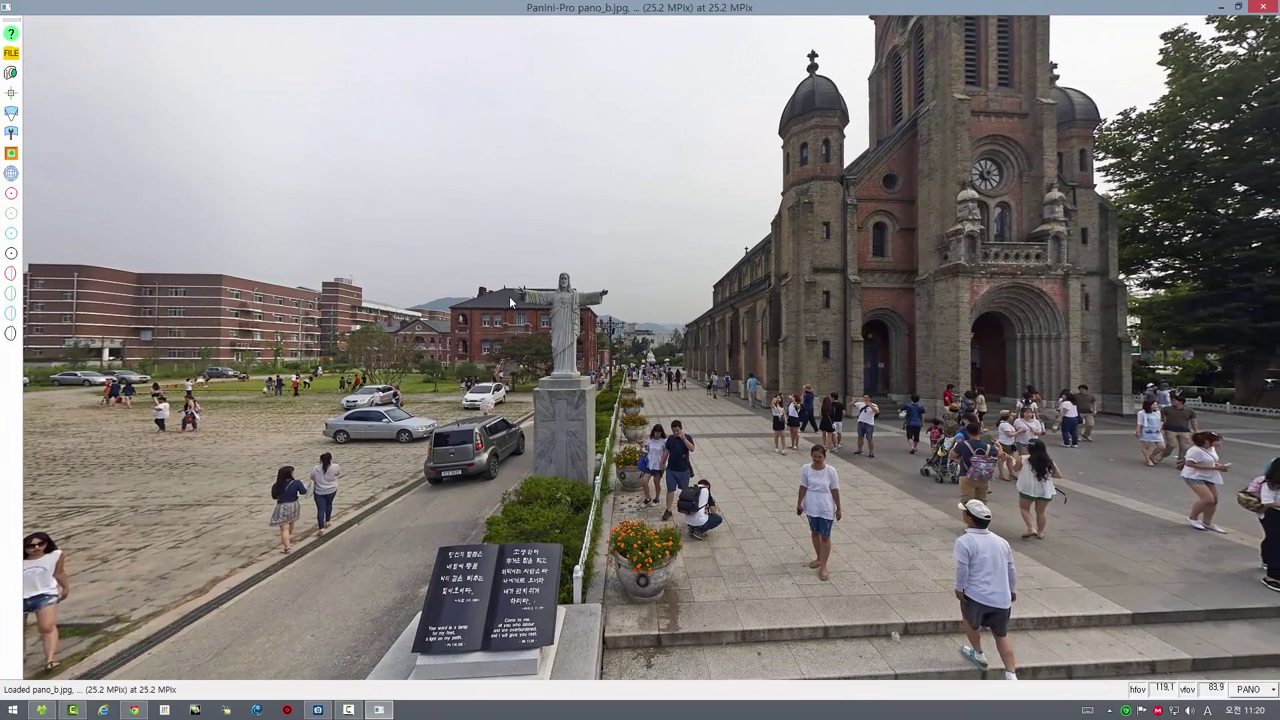
- Open the motion controls, set Vshift to -29, and zoom out until the whole church tower fits in the view
click(10, 155)
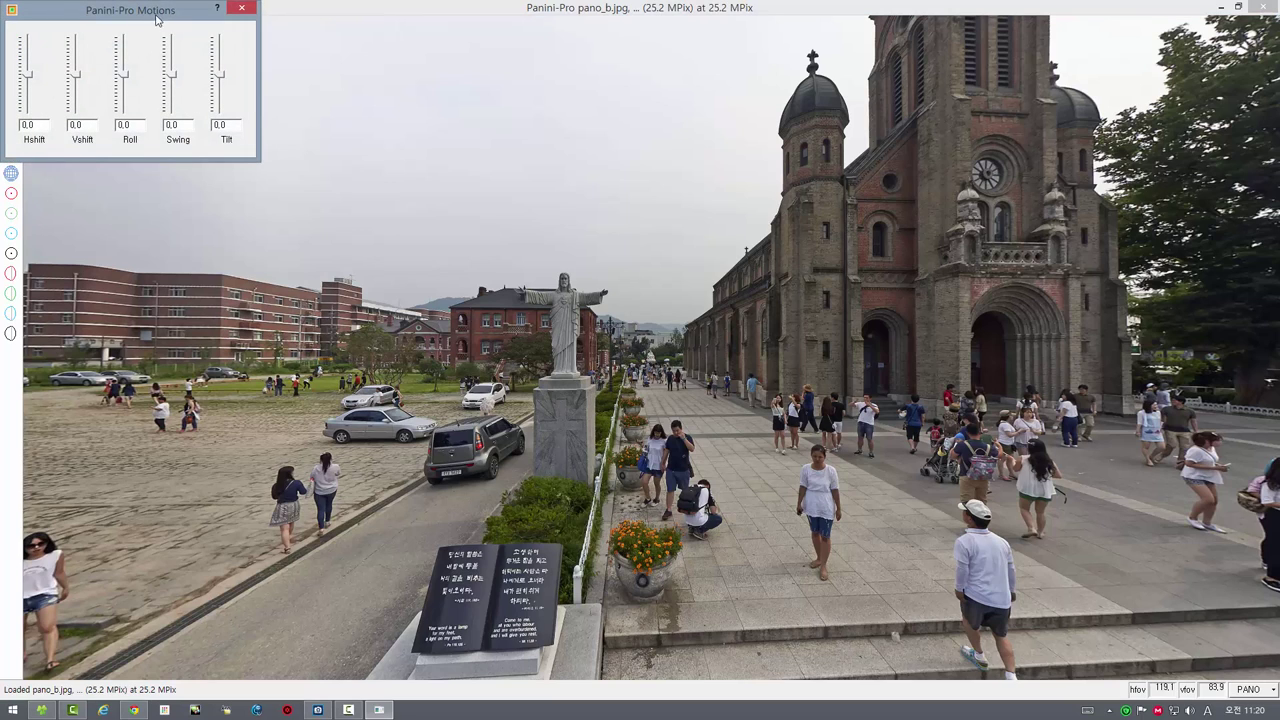
drag(192, 18, 248, 80)
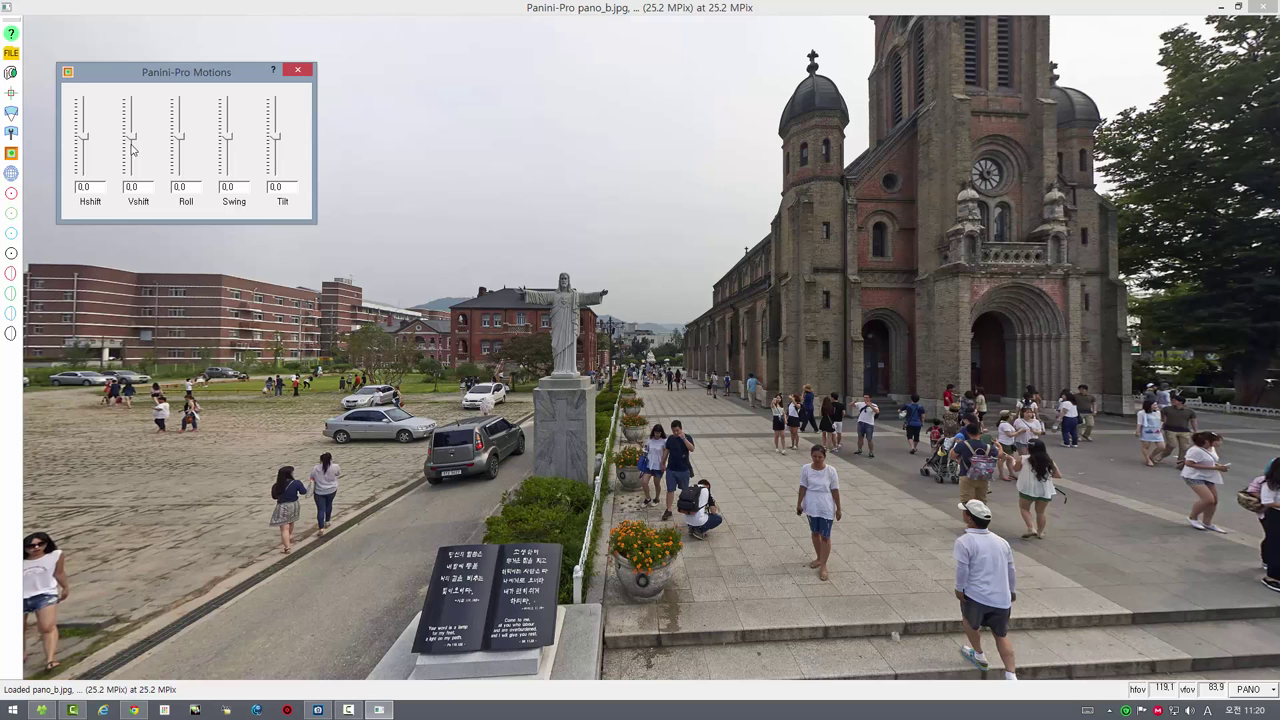
mouse_move(133, 142)
mouse_down()
mouse_move(129, 163)
mouse_move(138, 152)
mouse_up()
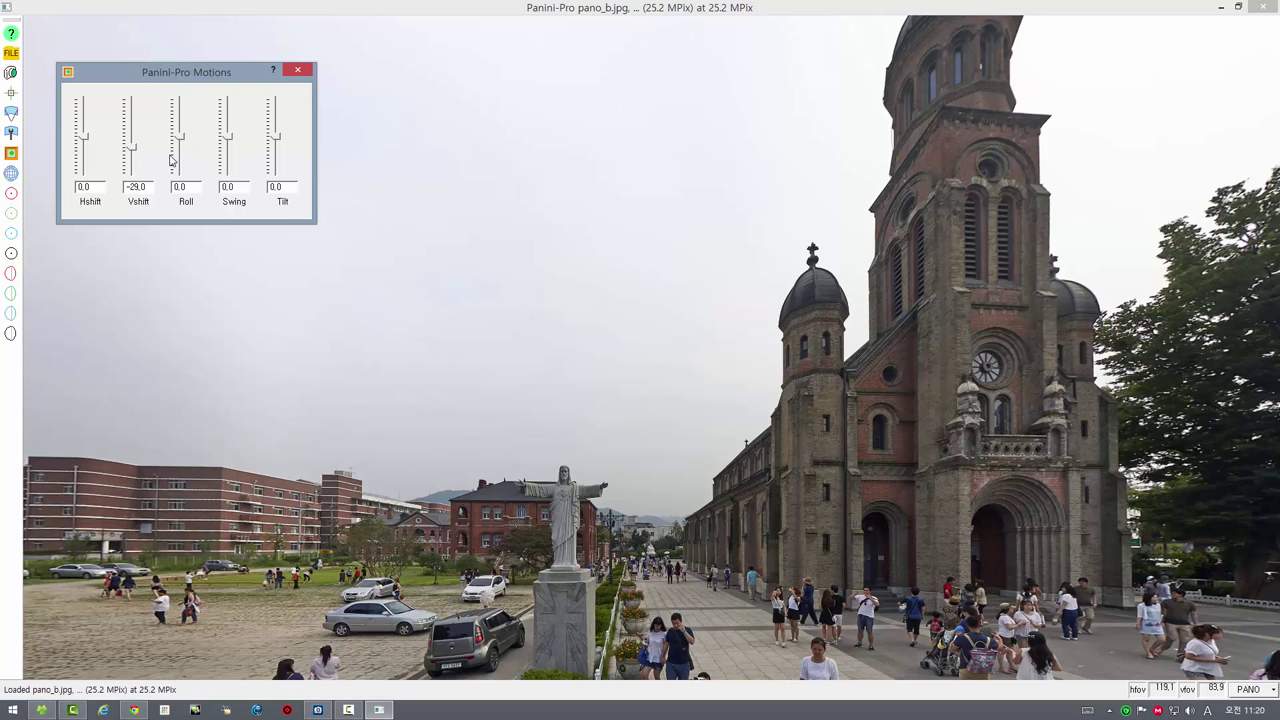
click(589, 363)
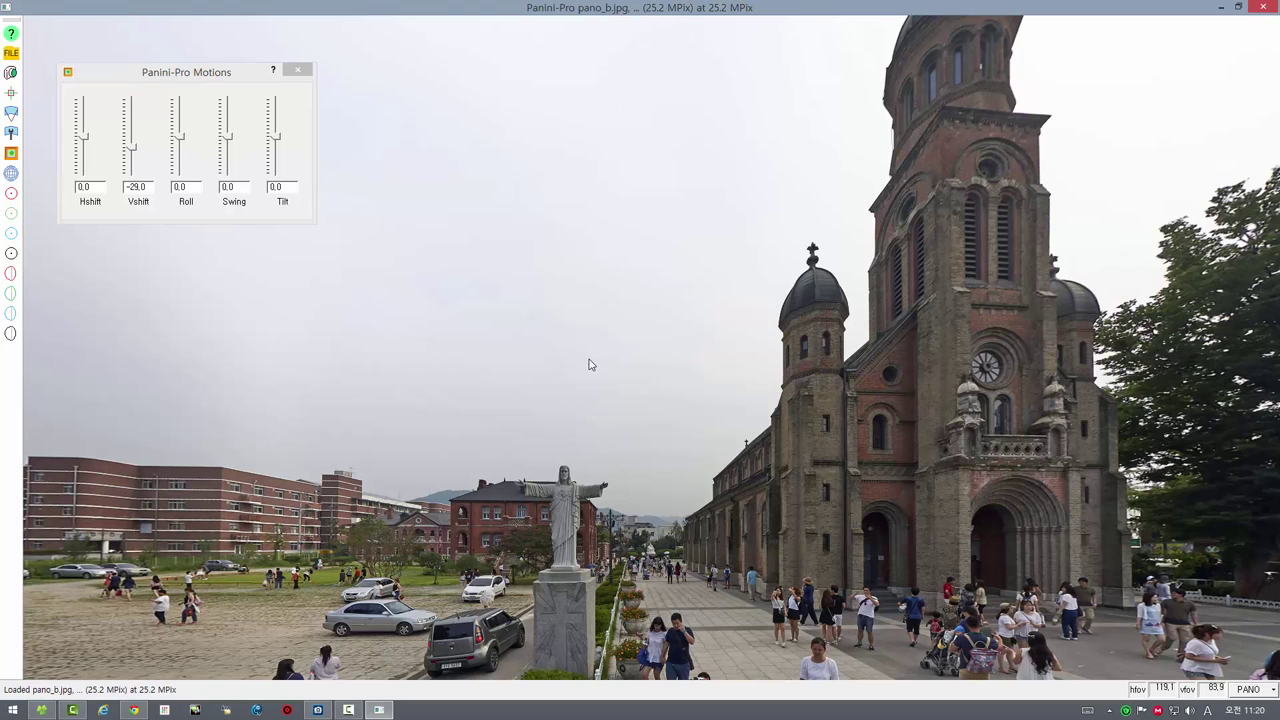
scroll(589, 364, down, 3)
scroll(589, 364, down, 2)
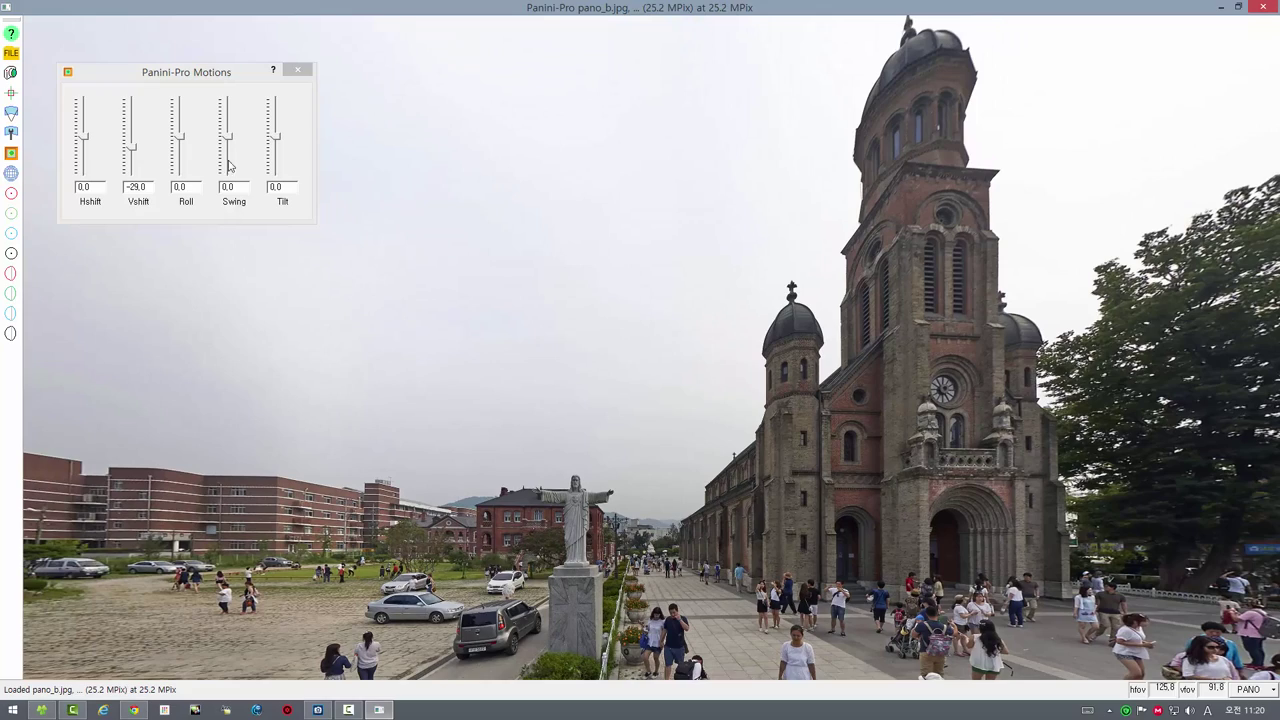
- Set Swing to 5.4 and Vshift to -25, zoom out slightly around the church, and close the motion controls
drag(226, 138, 228, 140)
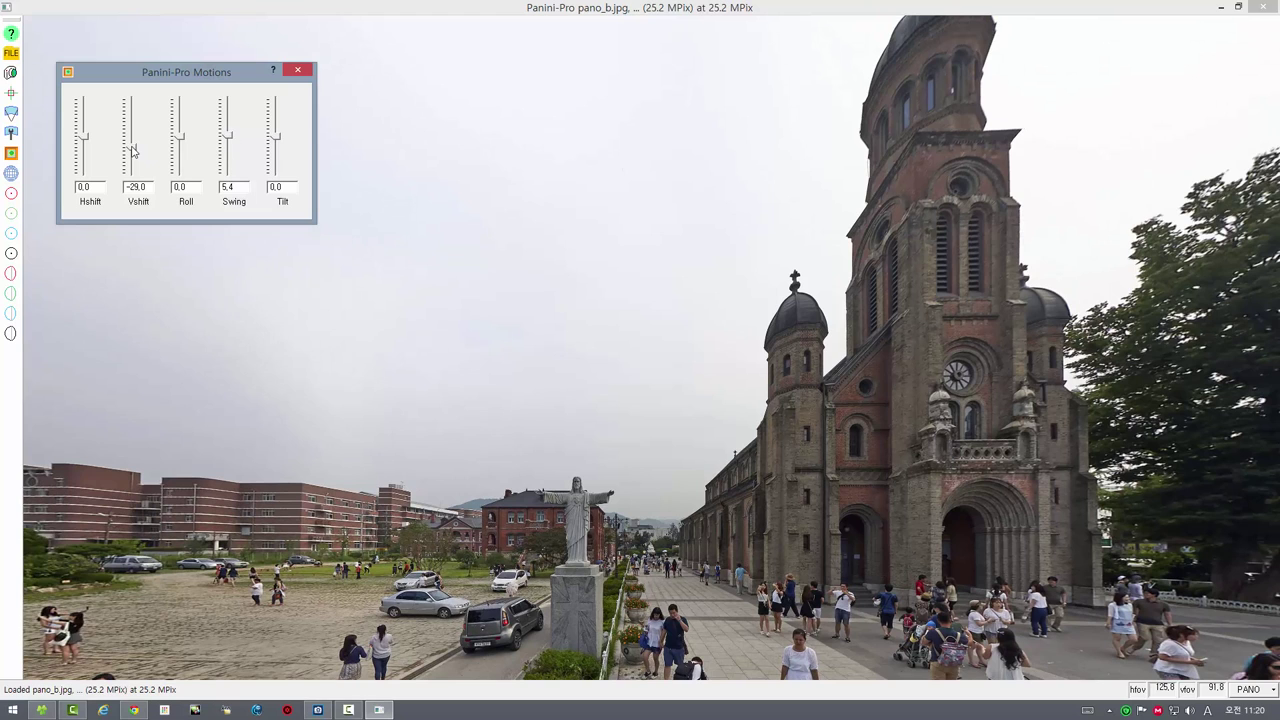
drag(133, 150, 134, 150)
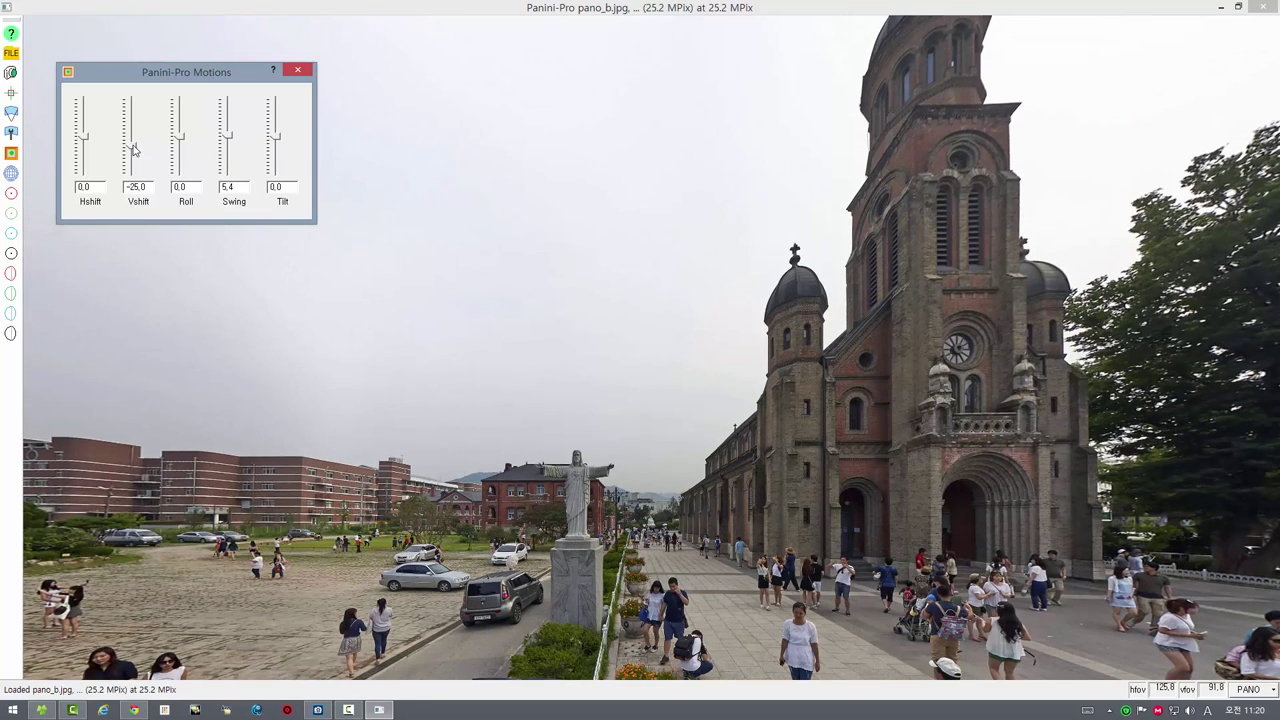
scroll(560, 452, down, 3)
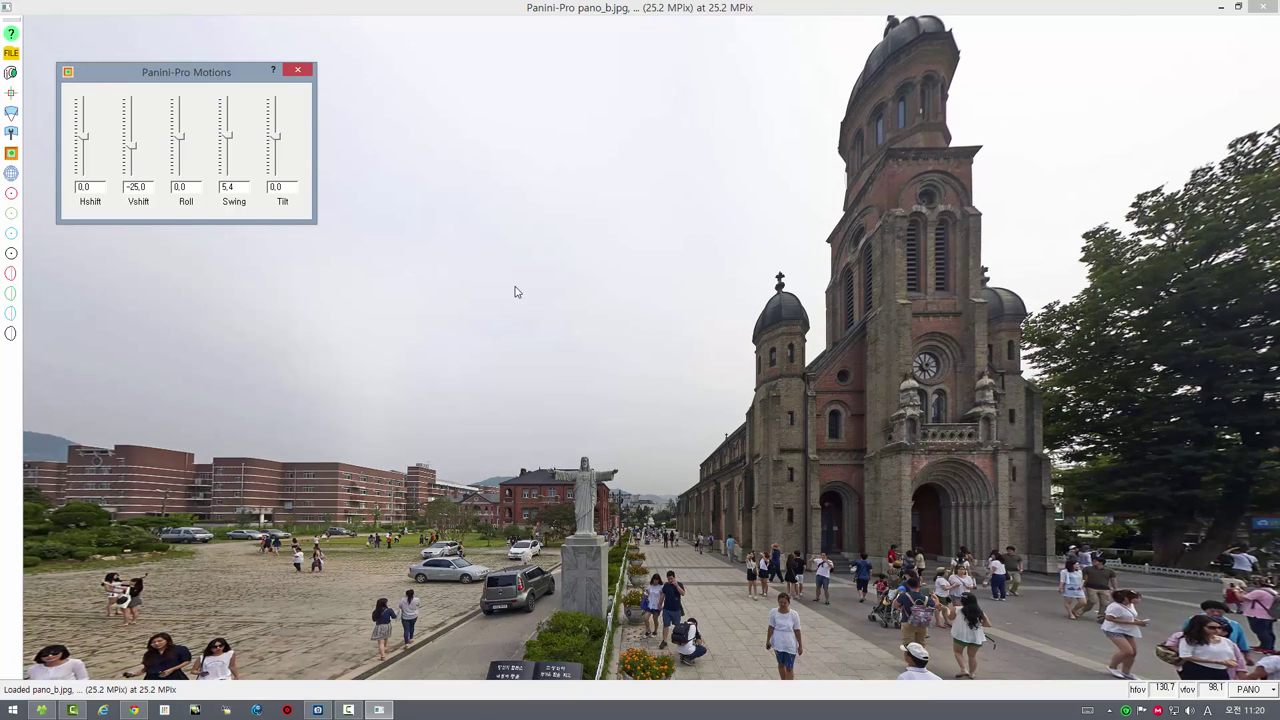
click(299, 72)
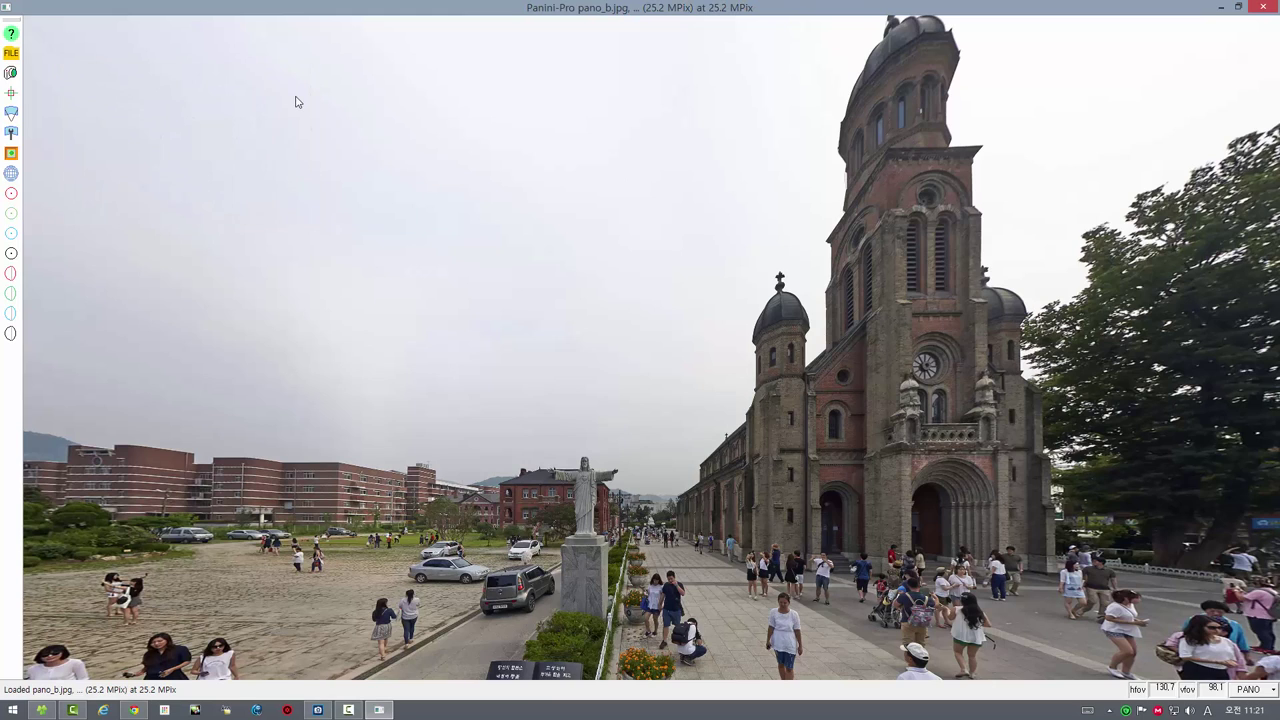
- Save the current view as a JPEG named aaaa in the vtour_전주 folder
click(10, 55)
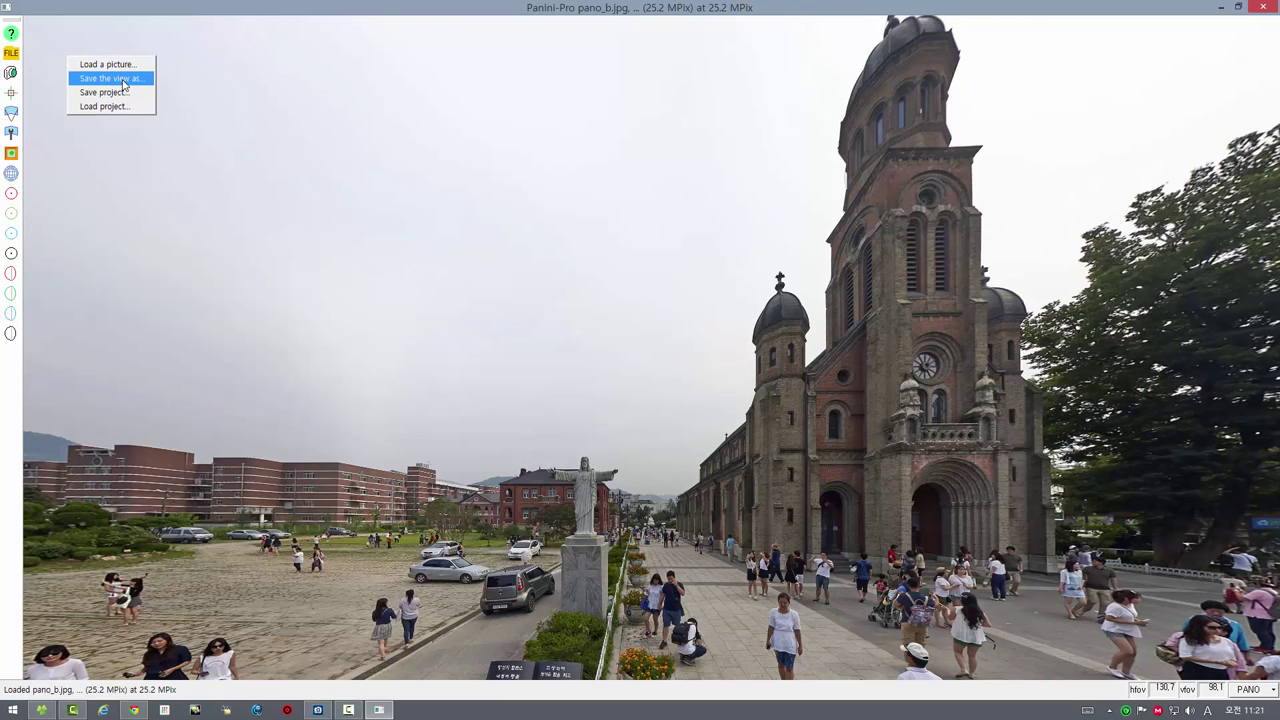
click(124, 80)
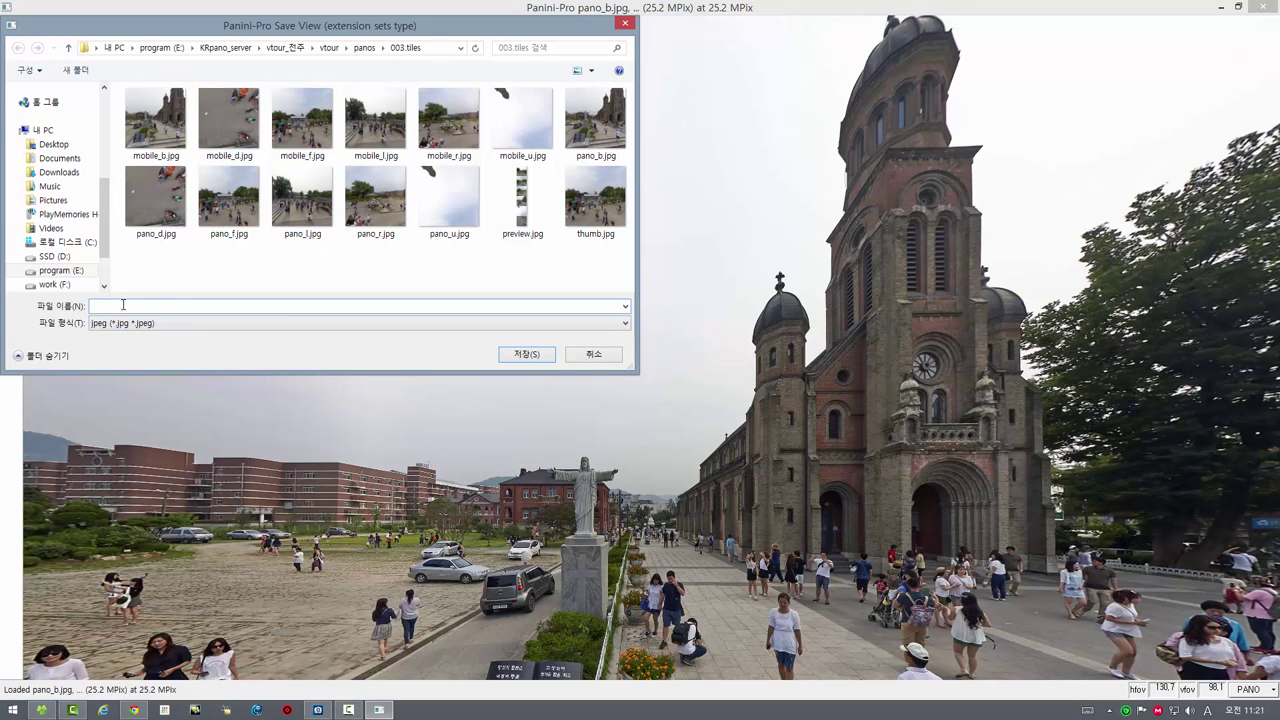
click(285, 48)
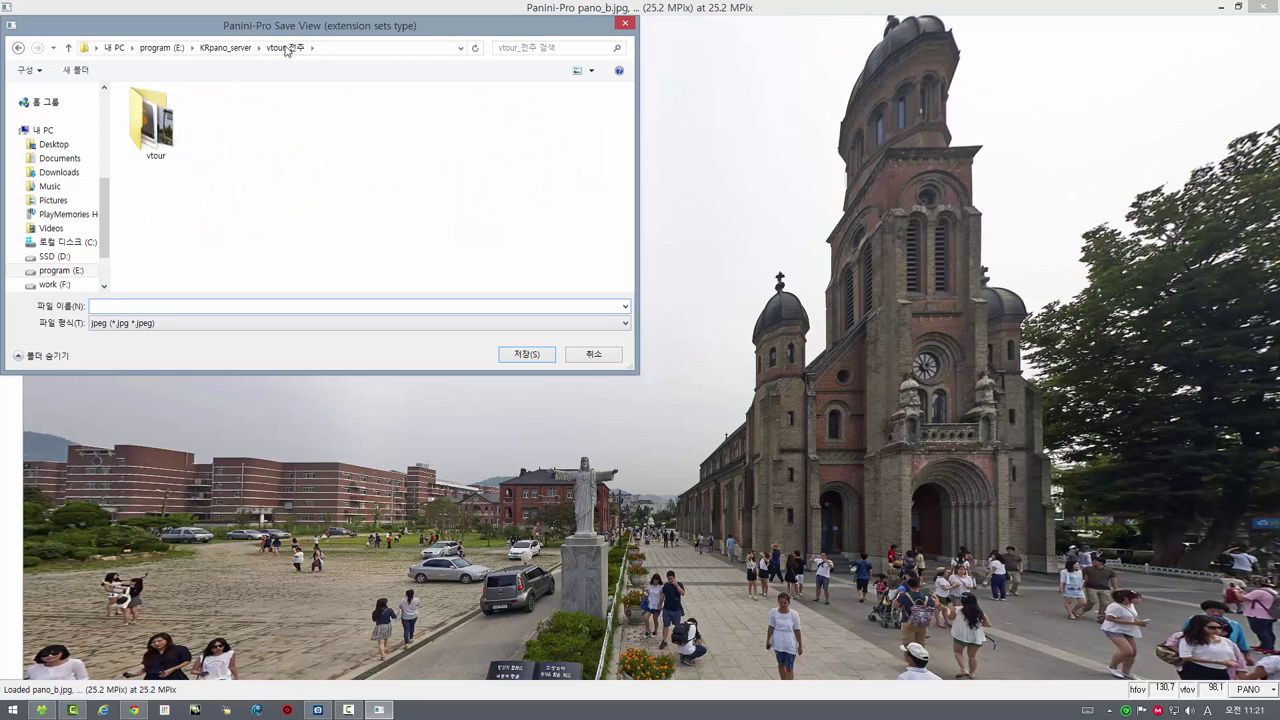
double_click(167, 123)
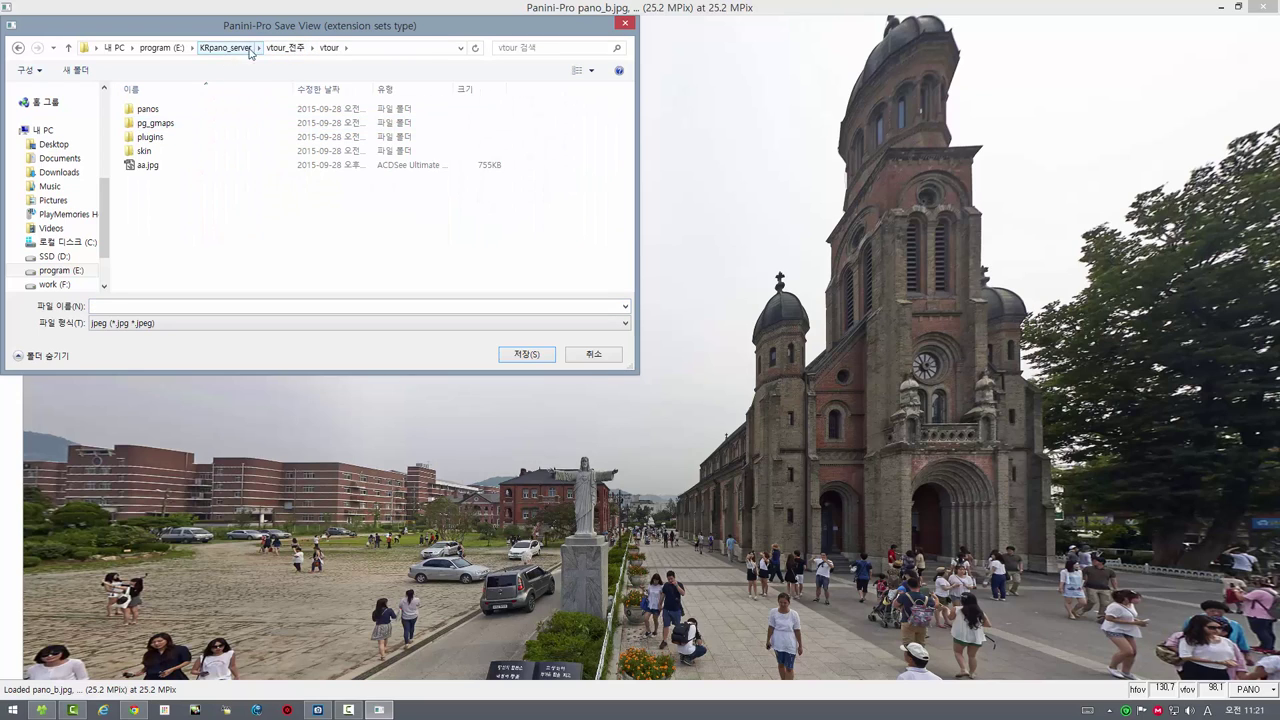
click(285, 47)
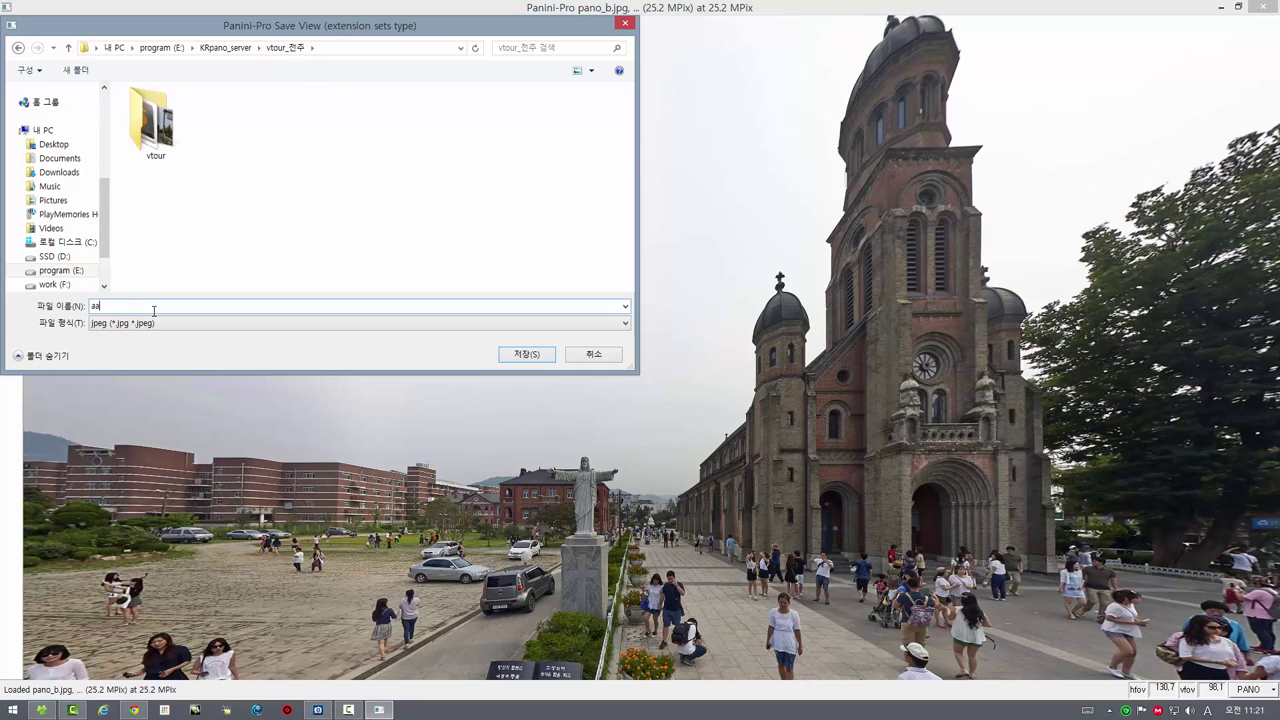
click(524, 358)
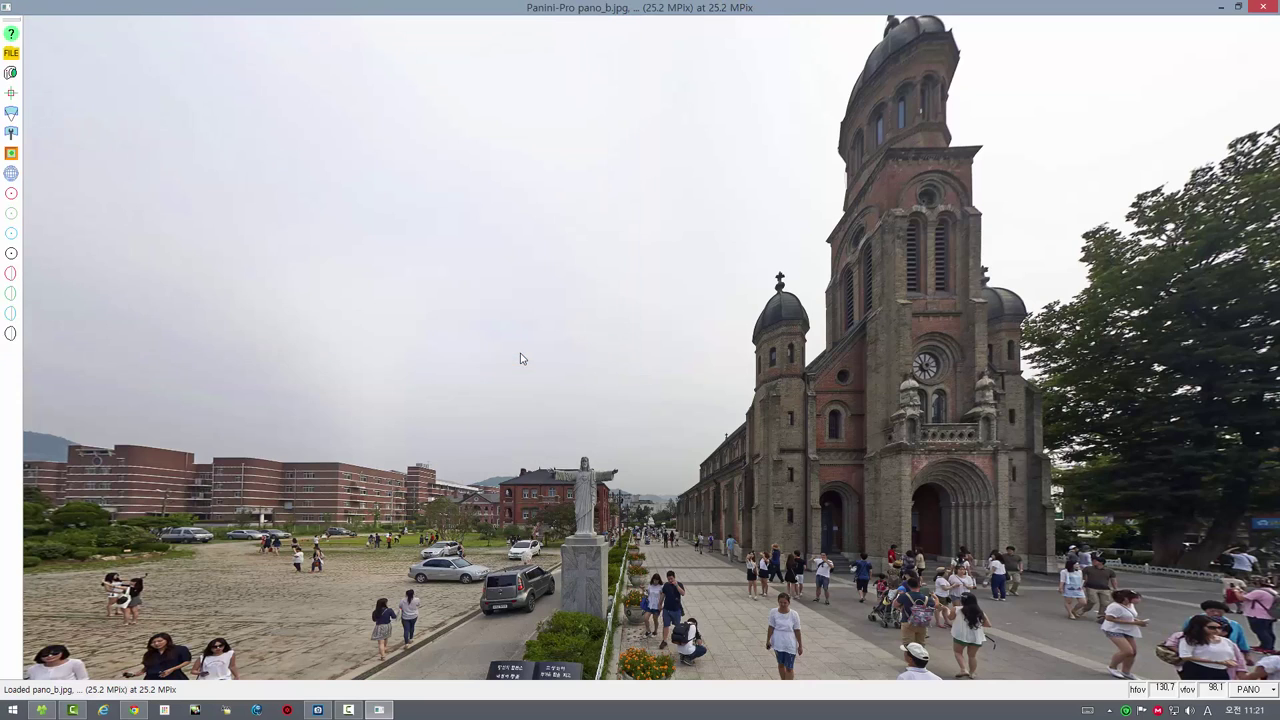
- Switch to ACDSee, open the saved aaaa.jpg from the vtour_전주 folder, and view it at 100%
click(317, 710)
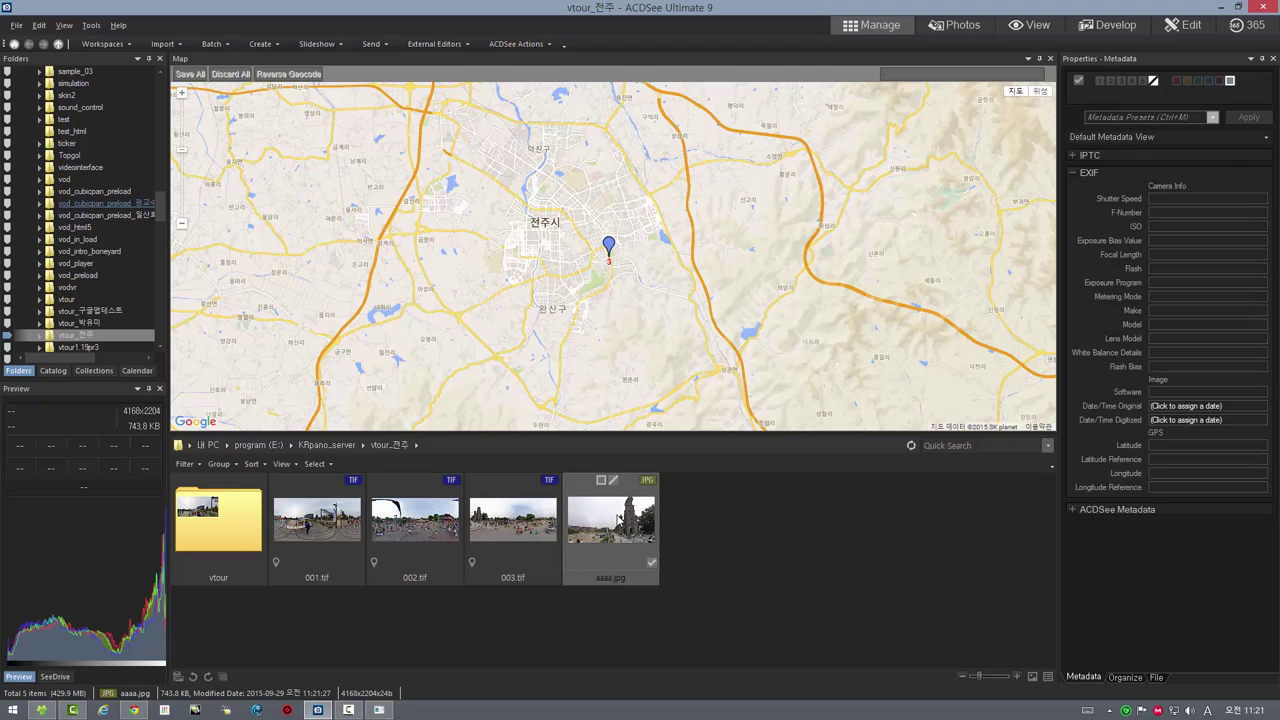
double_click(616, 514)
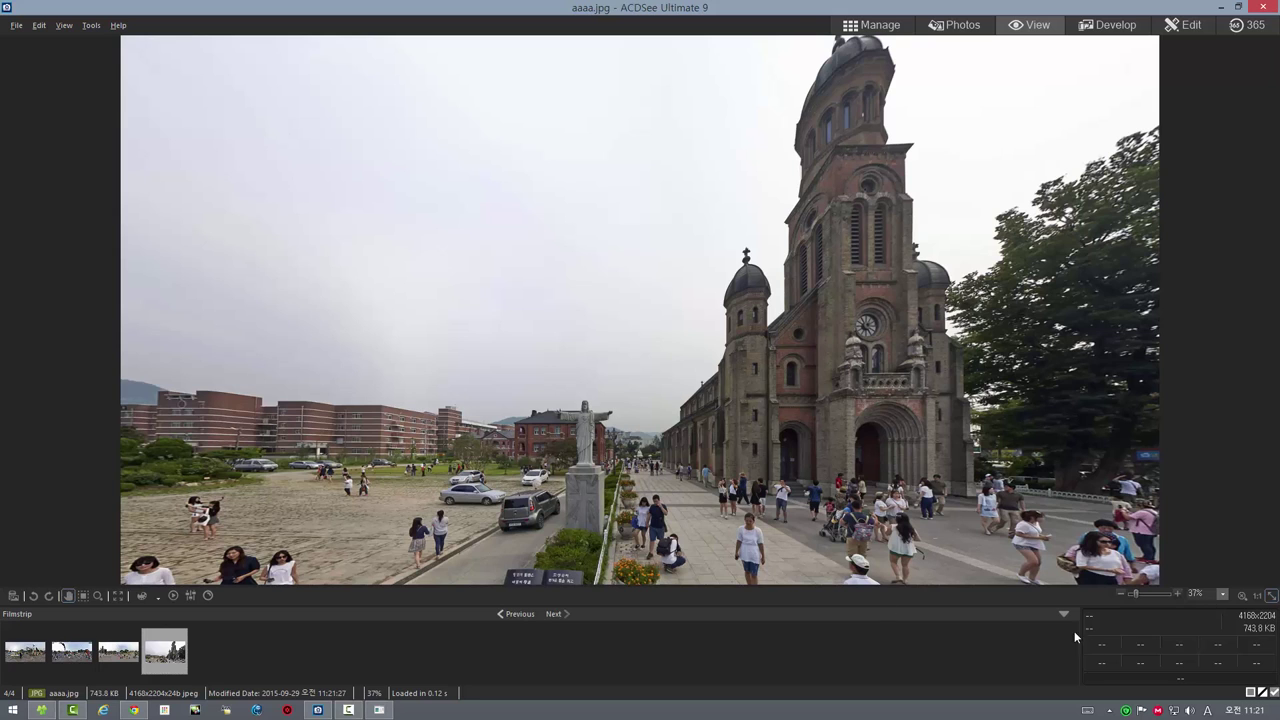
click(1257, 596)
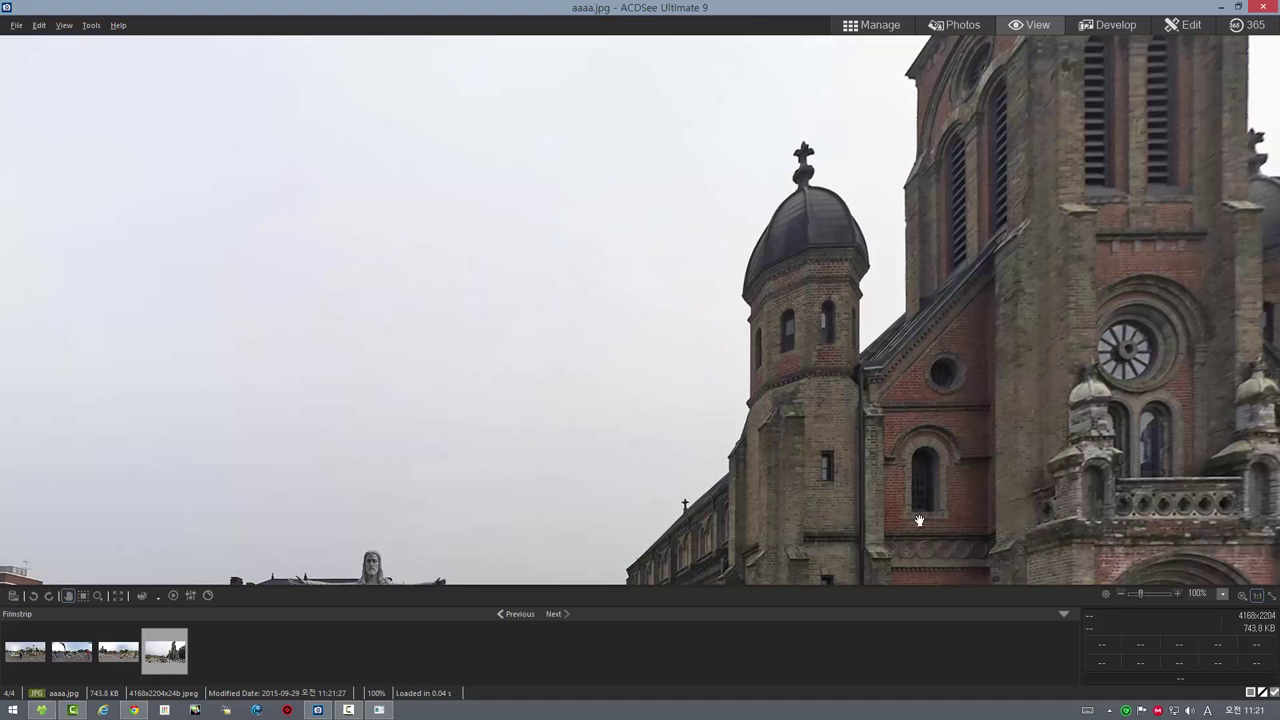
- Examine the church and statue details in the full-size image, return to the thumbnails, and switch back to Panini-Pro
drag(640, 570, 596, 322)
drag(641, 218, 641, 413)
drag(739, 139, 370, 310)
drag(259, 524, 613, 293)
drag(425, 375, 536, 356)
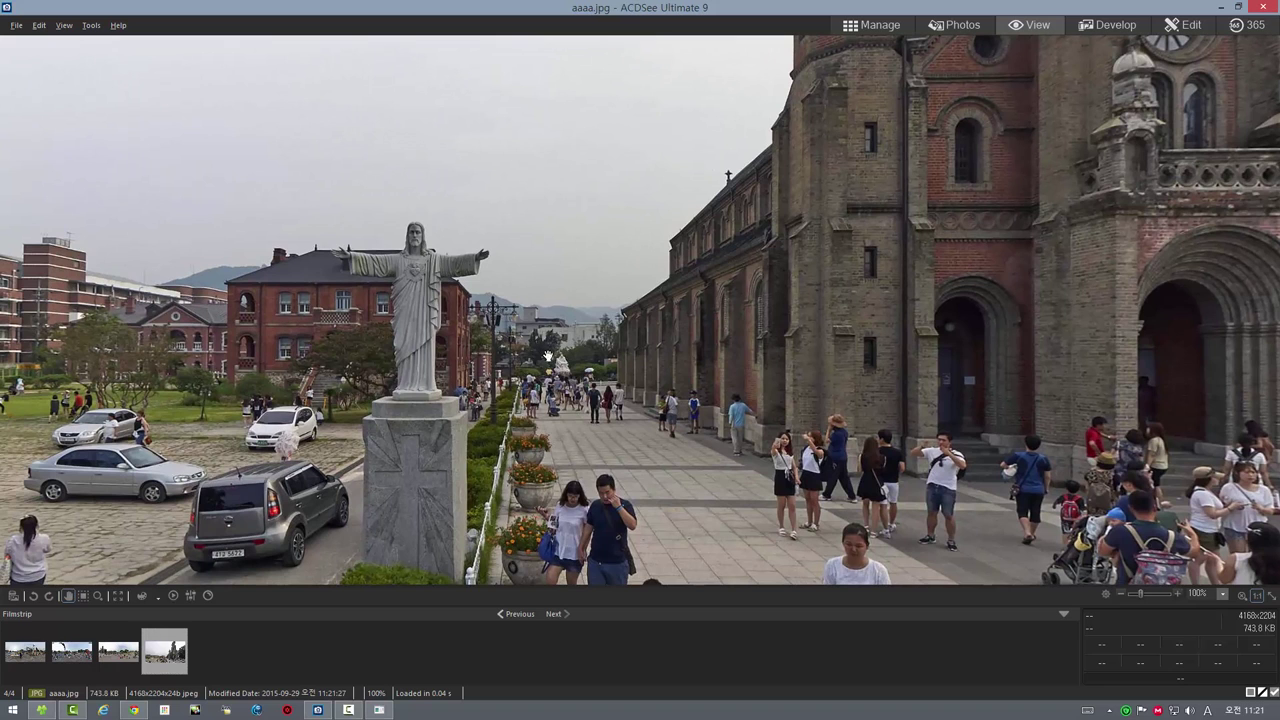
click(881, 27)
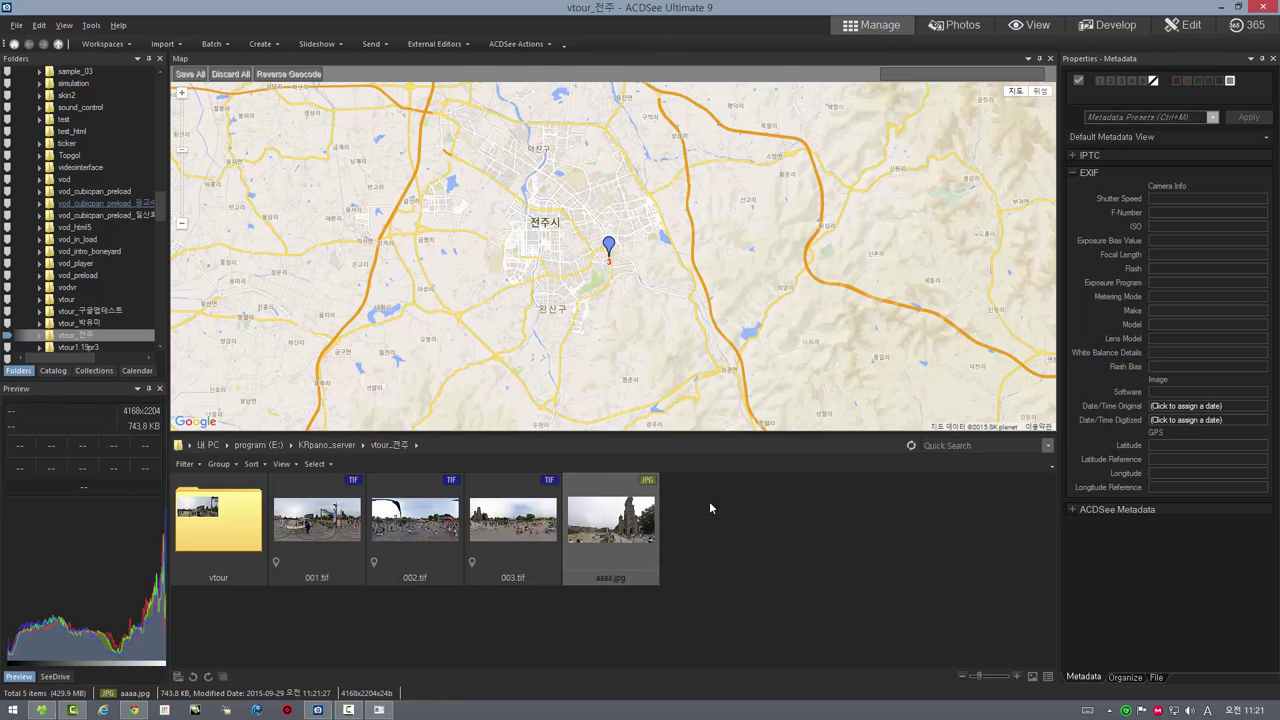
click(379, 711)
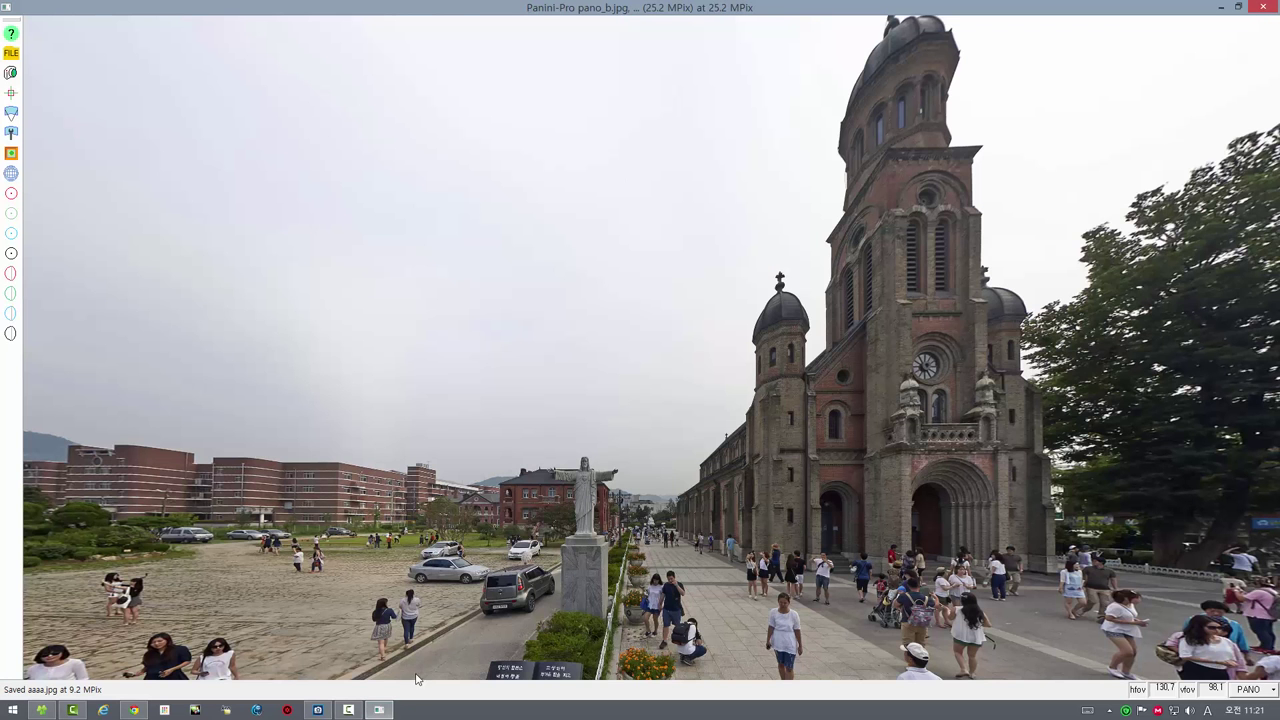
- Reopen the motion controls, set Vshift to 11, try a Tilt of -6.8, and reset Tilt to 0
click(11, 153)
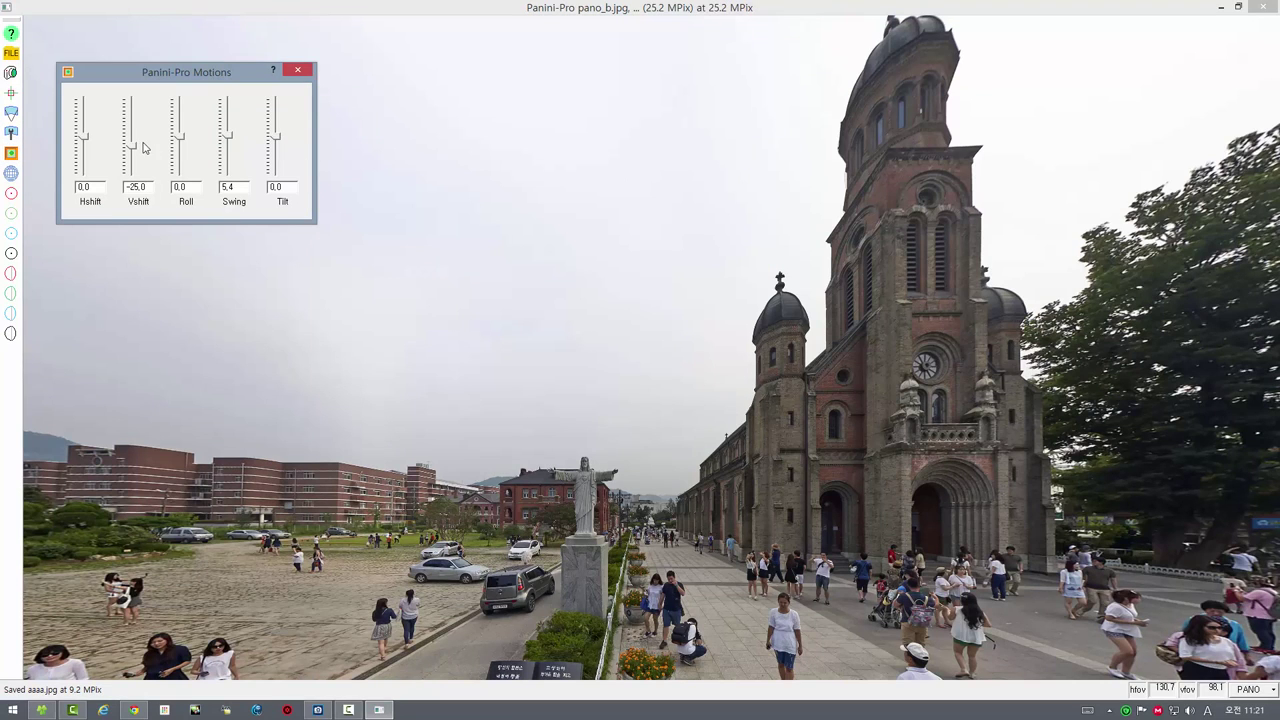
mouse_move(137, 148)
mouse_down()
mouse_move(139, 160)
mouse_move(147, 112)
mouse_move(145, 136)
mouse_up()
drag(277, 145, 283, 147)
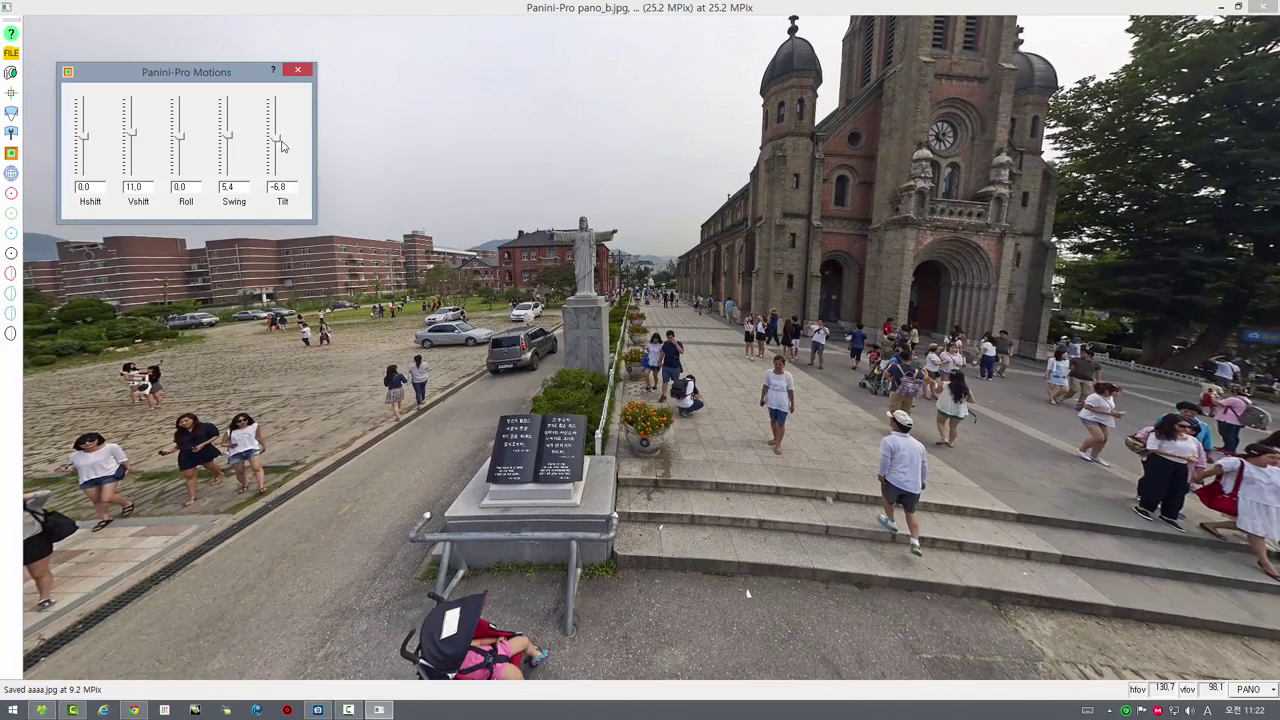
text(0)
key(Return)
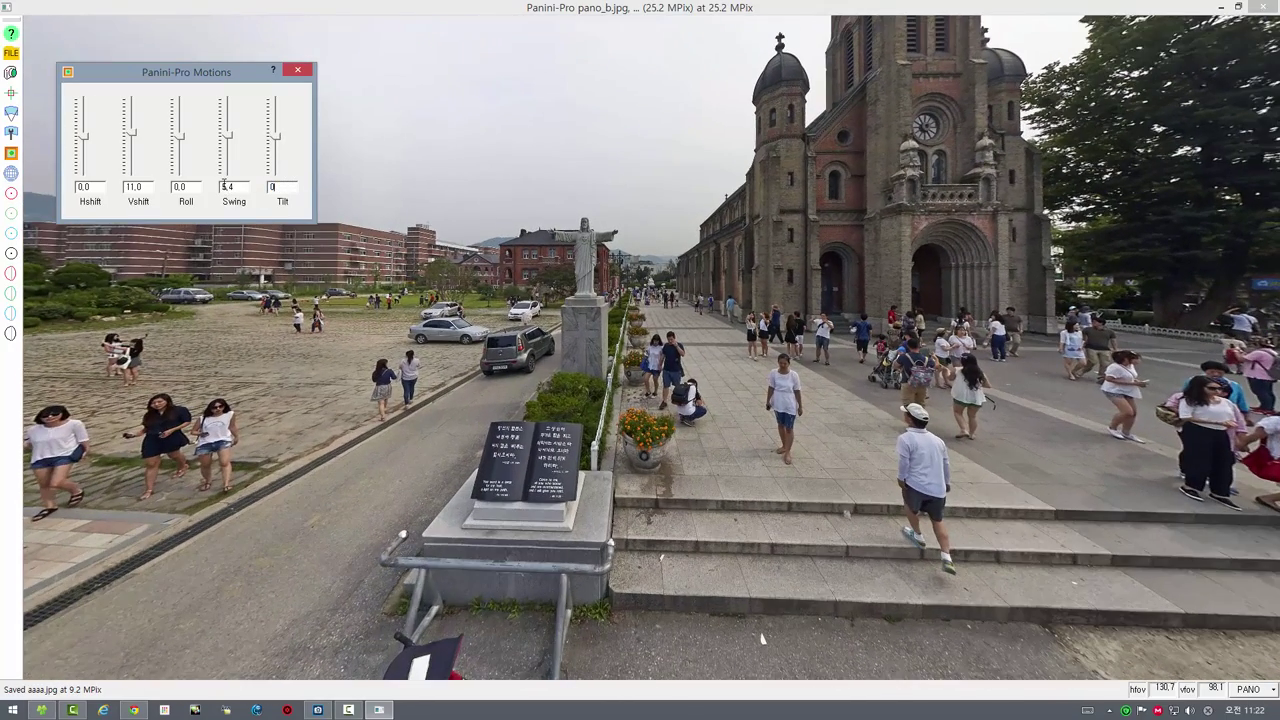
- Set Swing to 6.8, Vshift to -15 and Hshift to 15 to reframe the statue and the church
drag(229, 140, 233, 140)
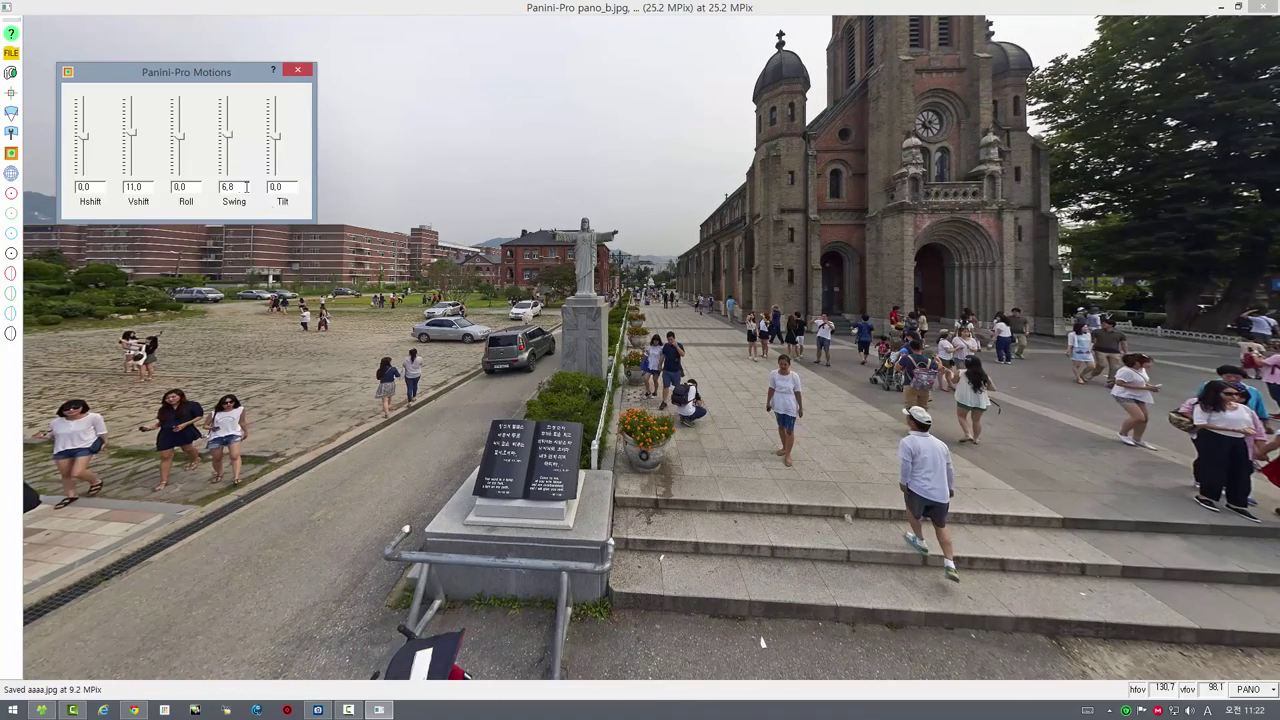
drag(135, 140, 88, 137)
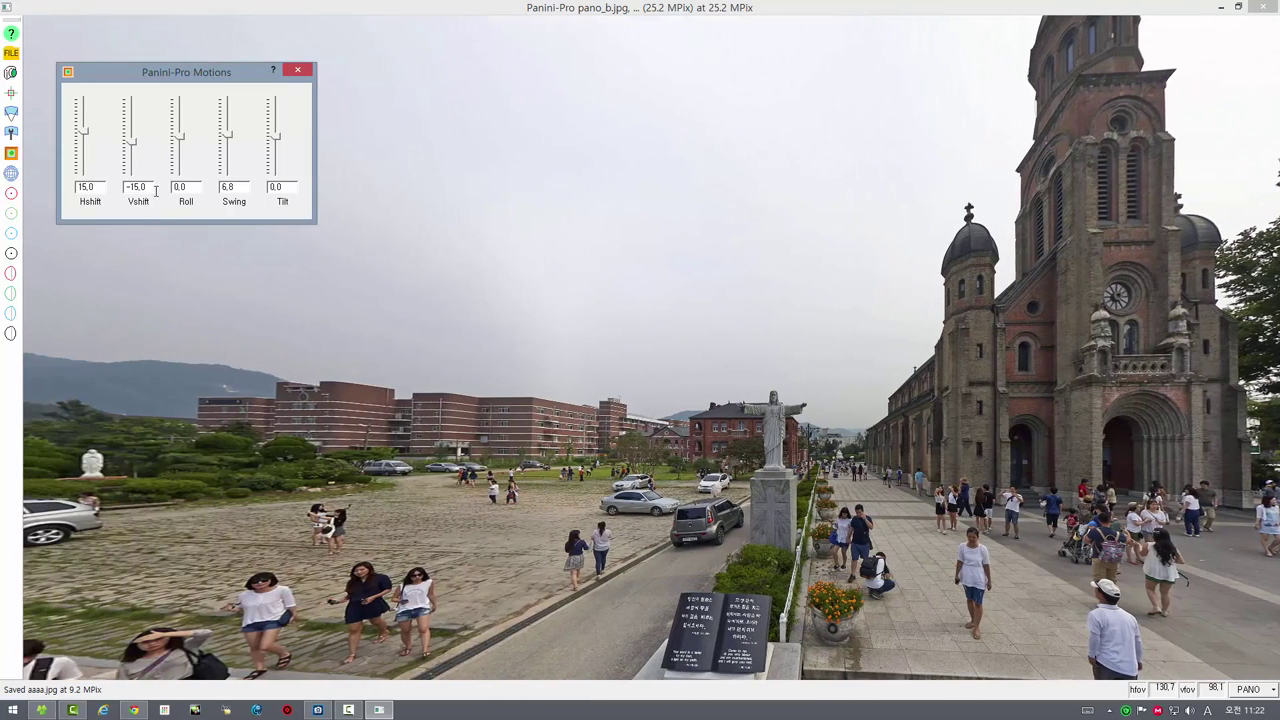
- Reset Swing, Vshift and Hshift to 0 and close the motion controls
key(BackSpace)
key(BackSpace)
key(BackSpace)
text(0)
key(Return)
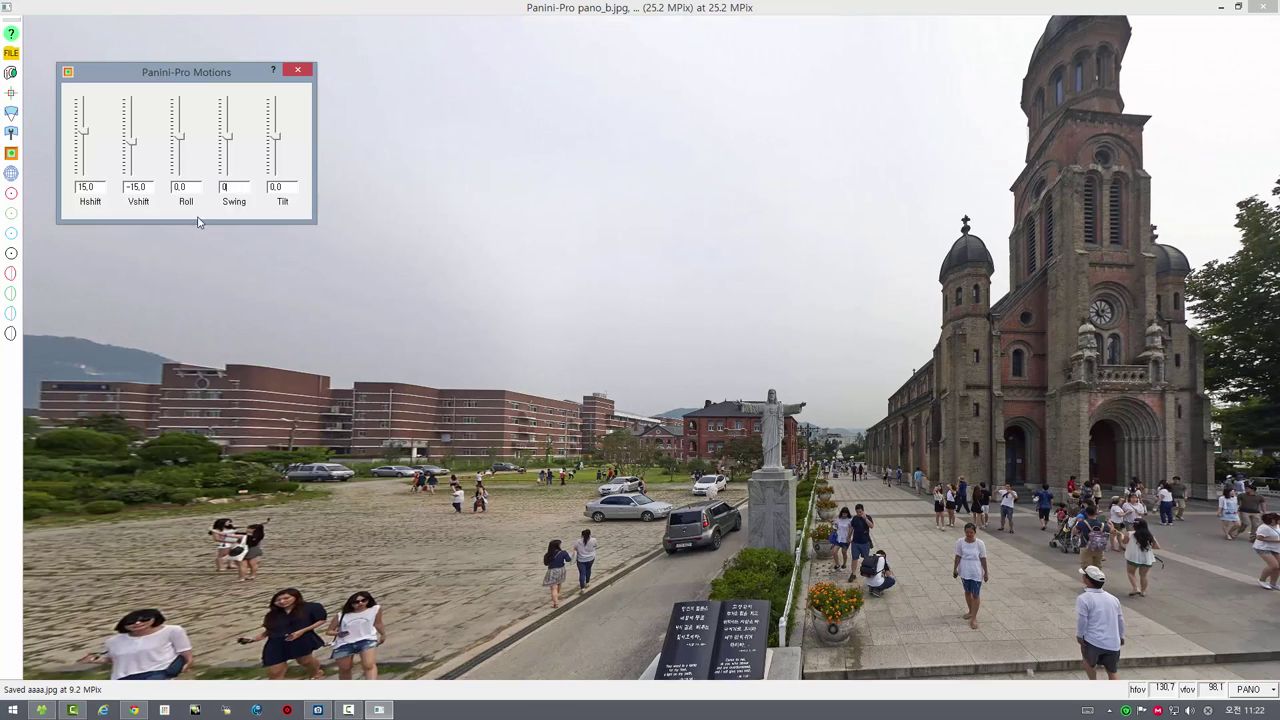
double_click(151, 186)
text(0)
key(Return)
double_click(97, 188)
text(0)
key(Return)
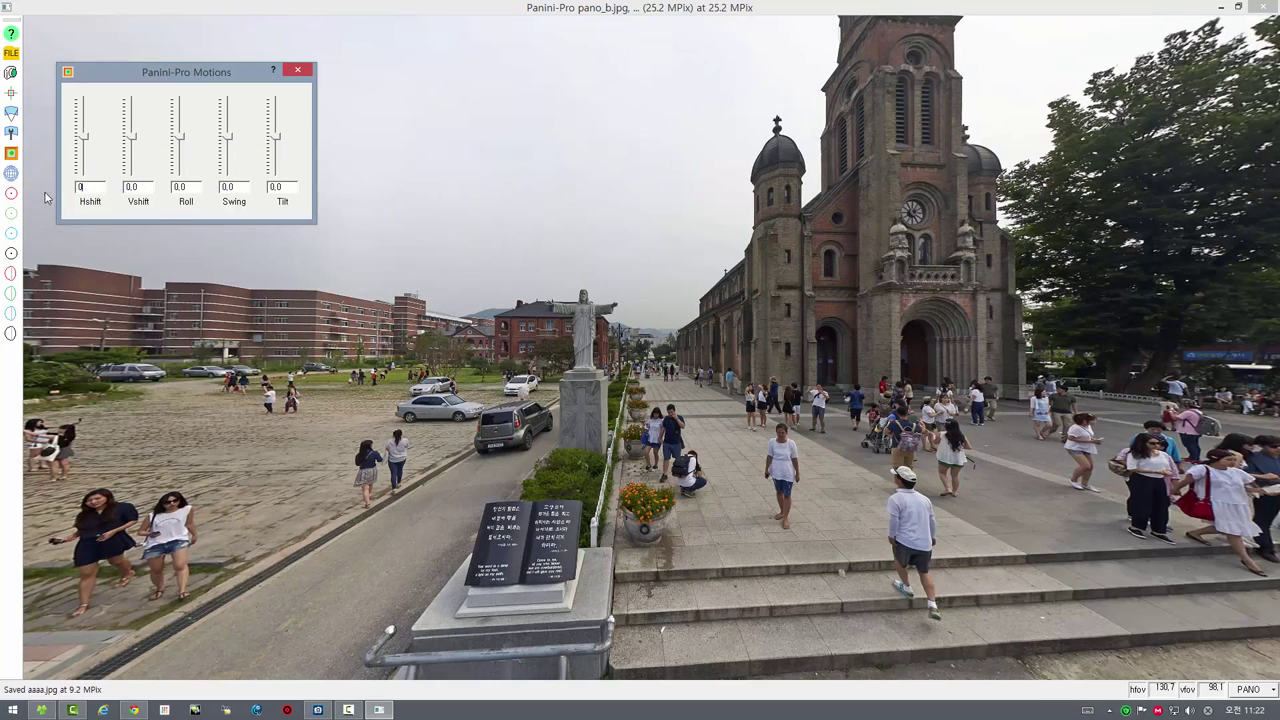
click(298, 71)
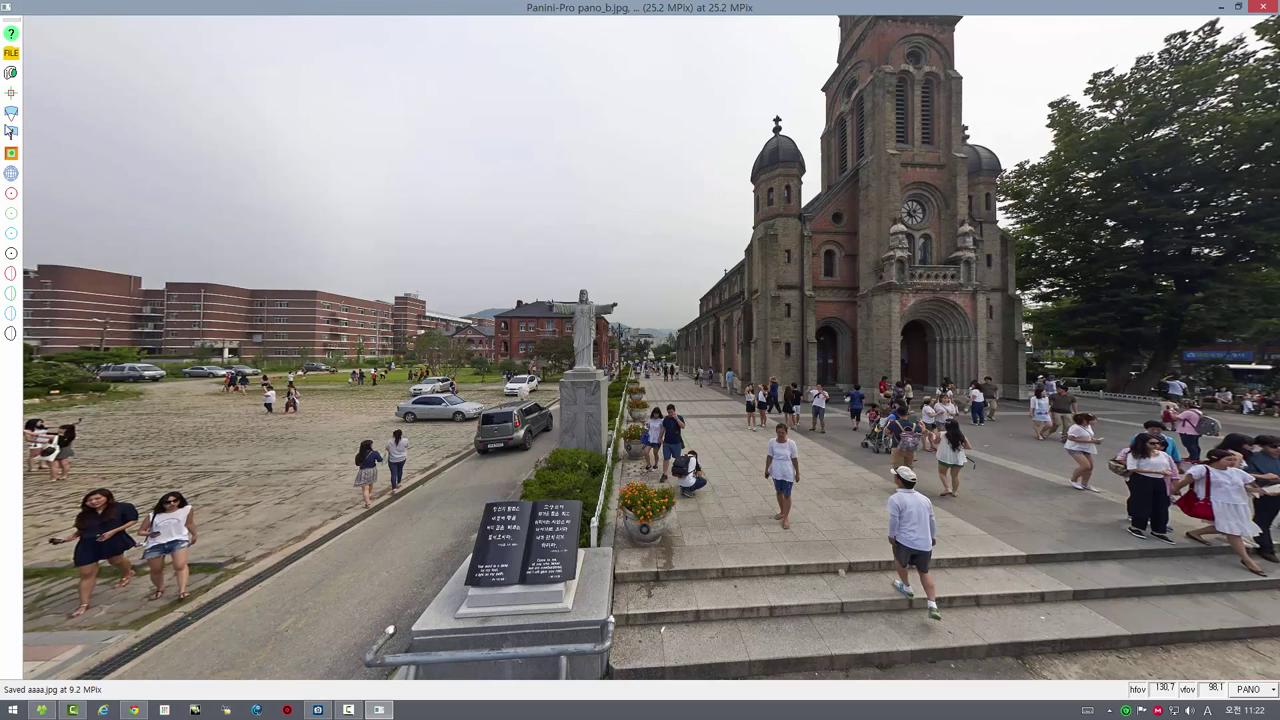
- Open the view controls, aim the panorama straight down at pitch -90 and yaw 170, and set the zoom to about -31.2
click(11, 132)
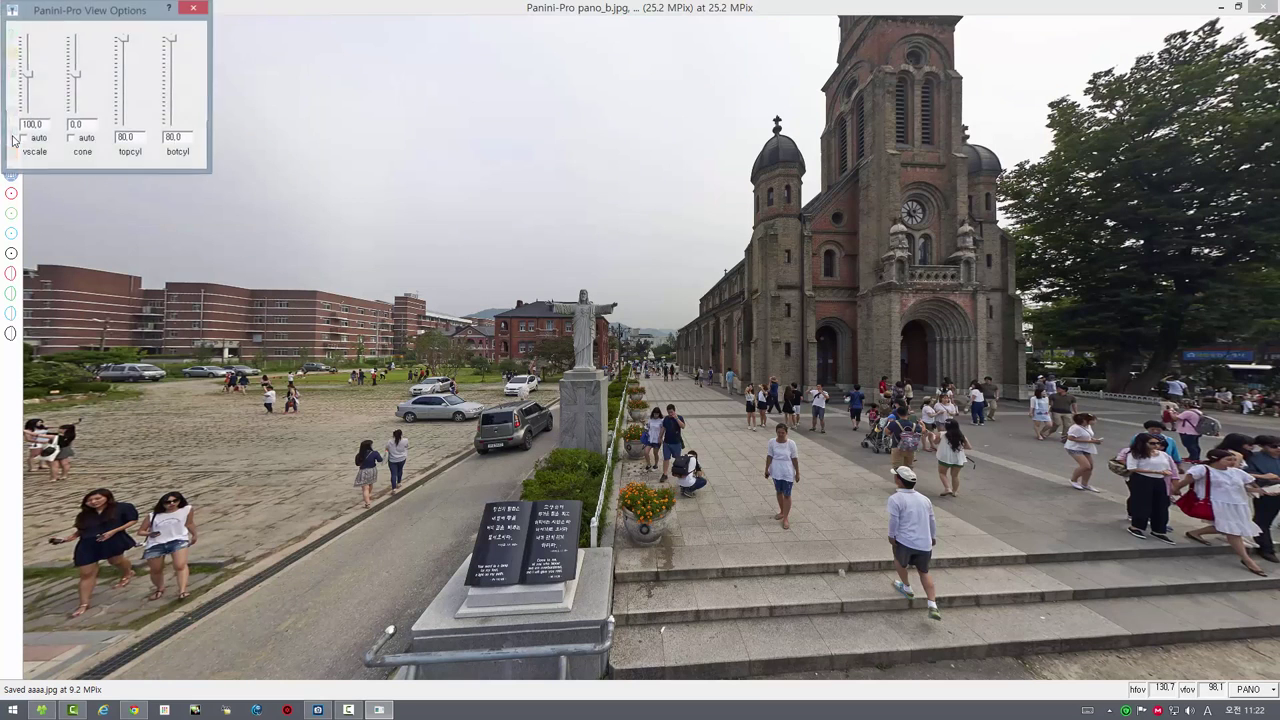
click(203, 9)
click(12, 114)
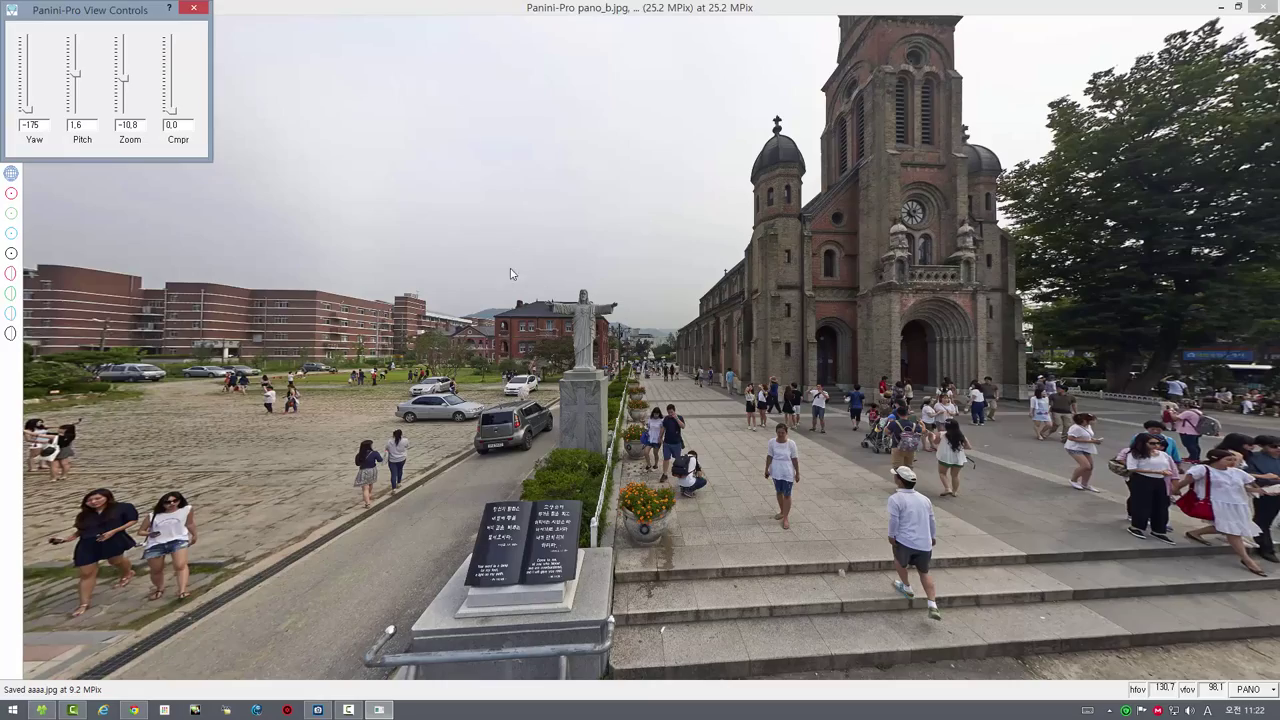
drag(510, 273, 572, 389)
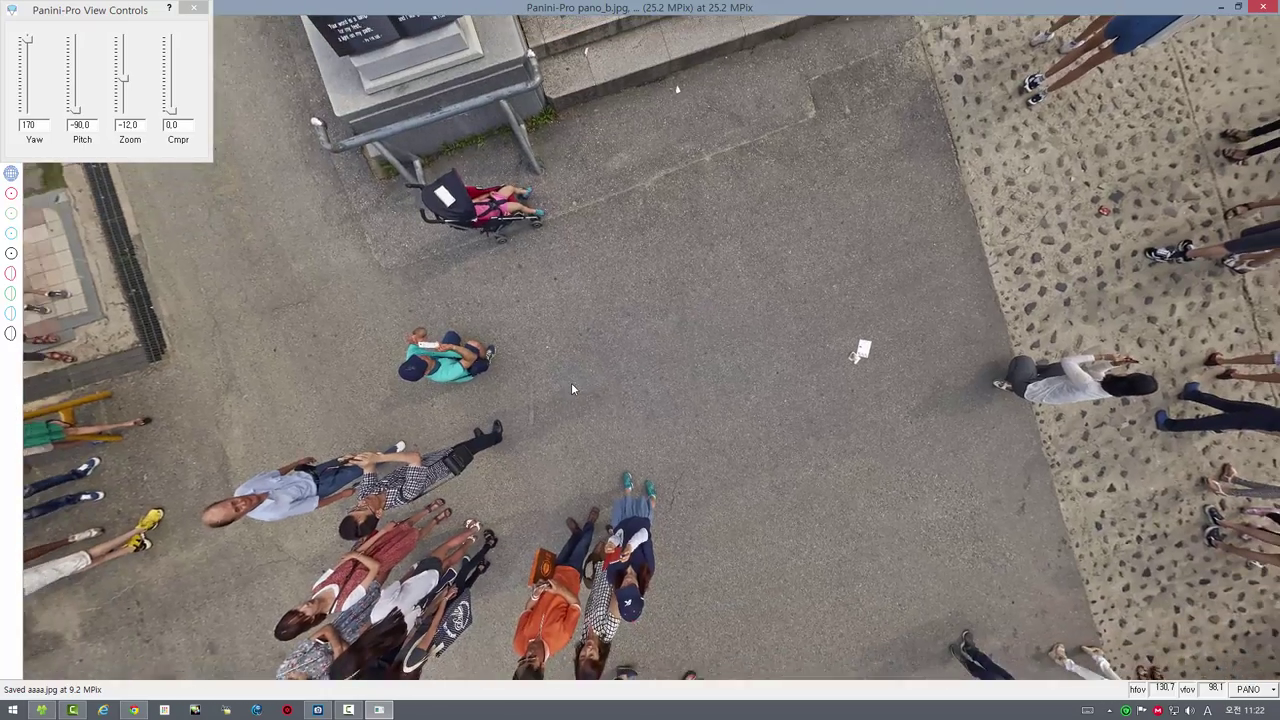
scroll(571, 382, down, 5)
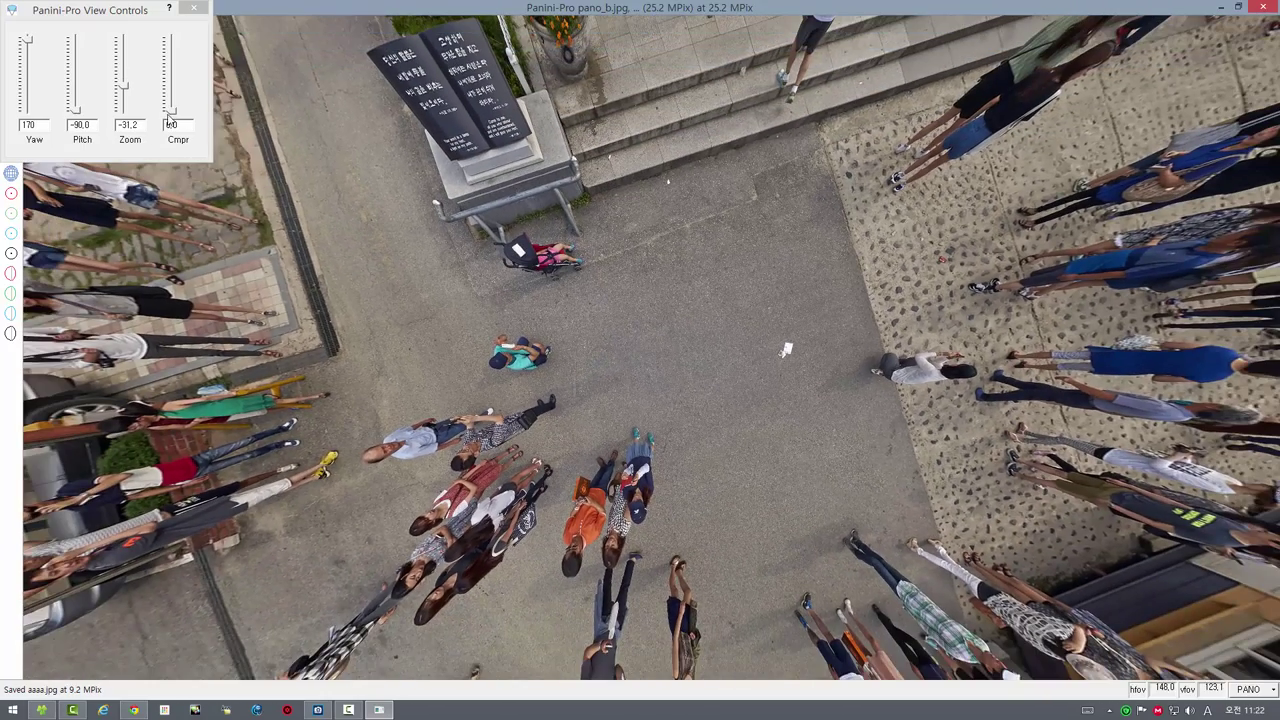
- Turn the downward view into a little planet by raising compression to 126.8 and setting the zoom to about -58.8
drag(170, 114, 183, 50)
scroll(550, 325, down, 5)
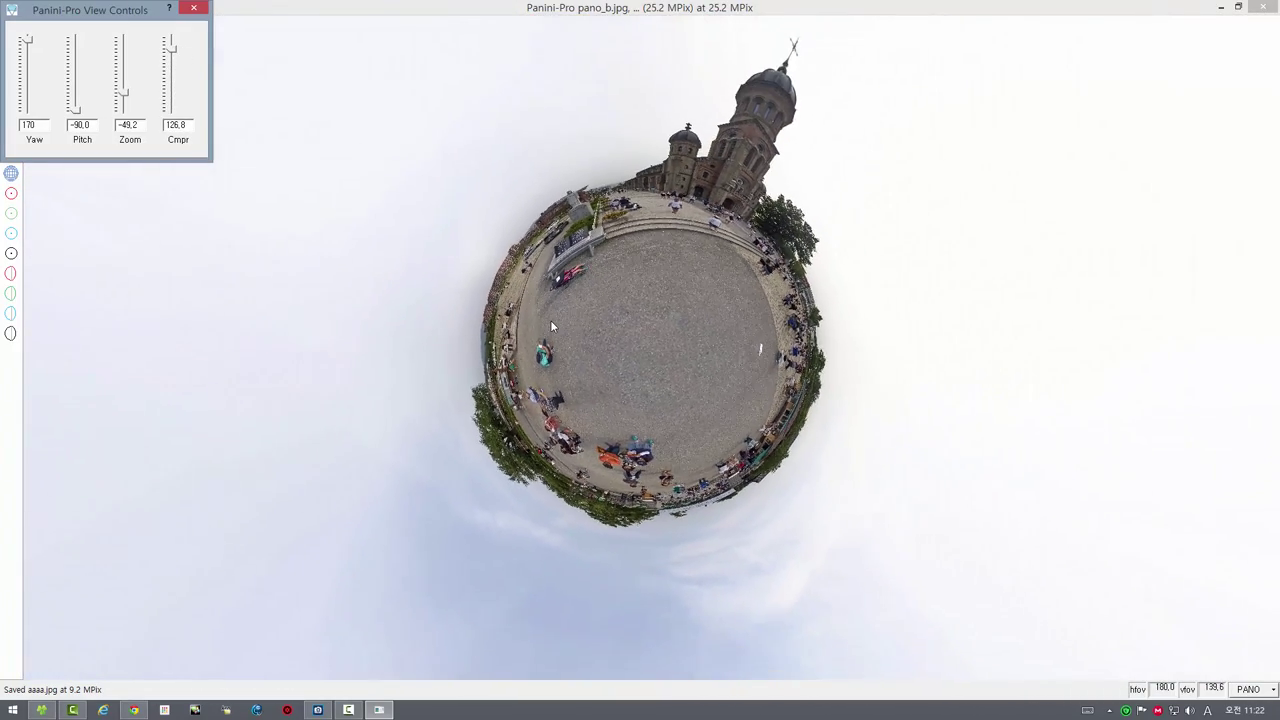
scroll(551, 326, down, 3)
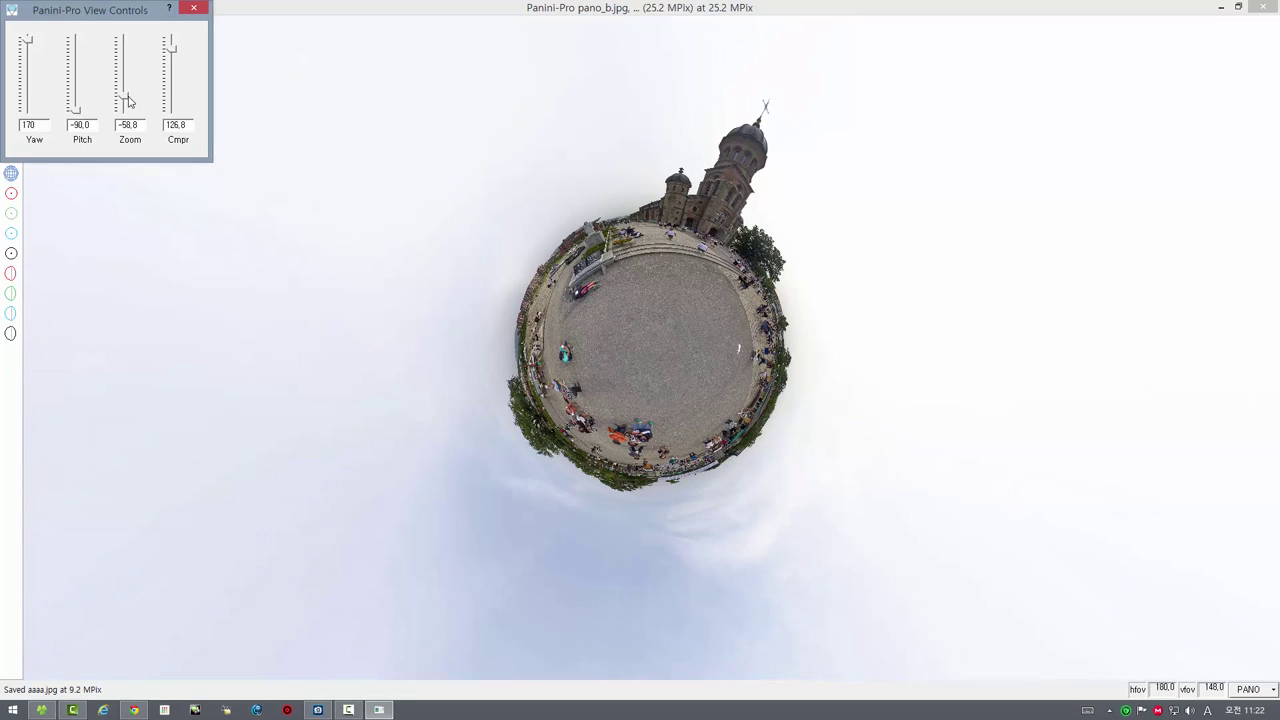
- Refine the little planet with zoom -47, yaw 68 and compression 114.8
drag(128, 100, 132, 99)
drag(172, 55, 183, 56)
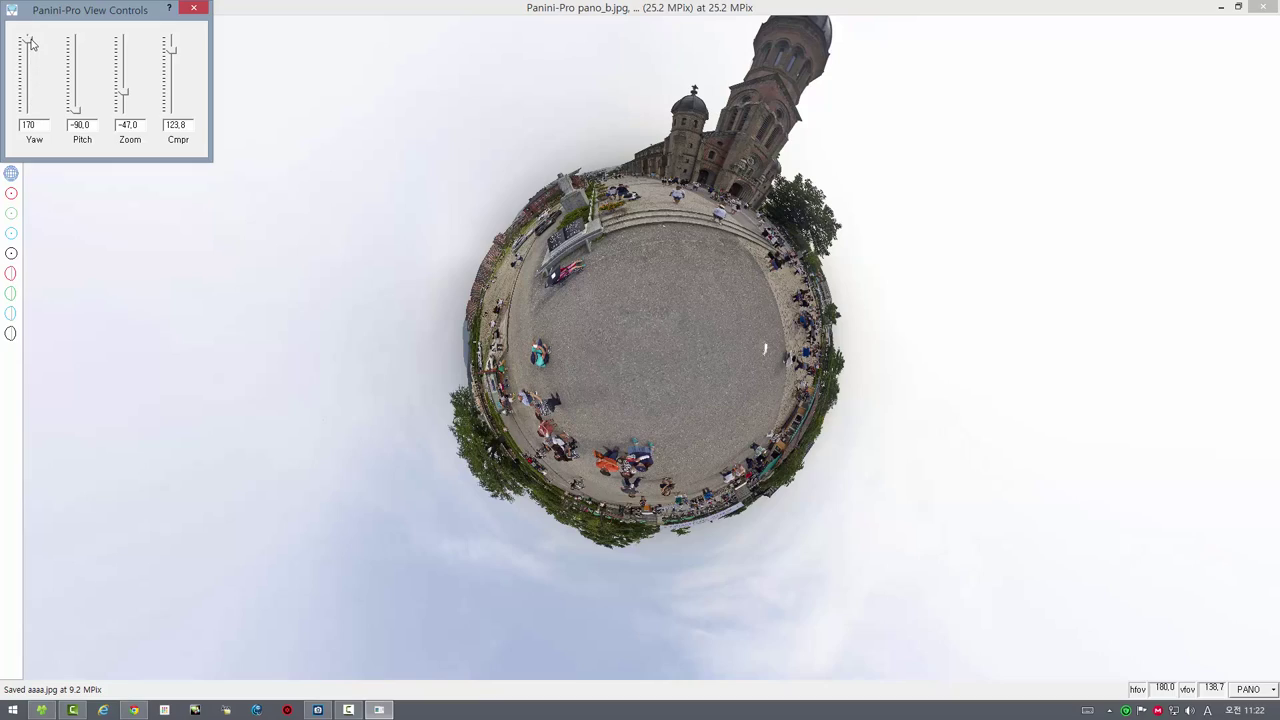
drag(30, 43, 31, 63)
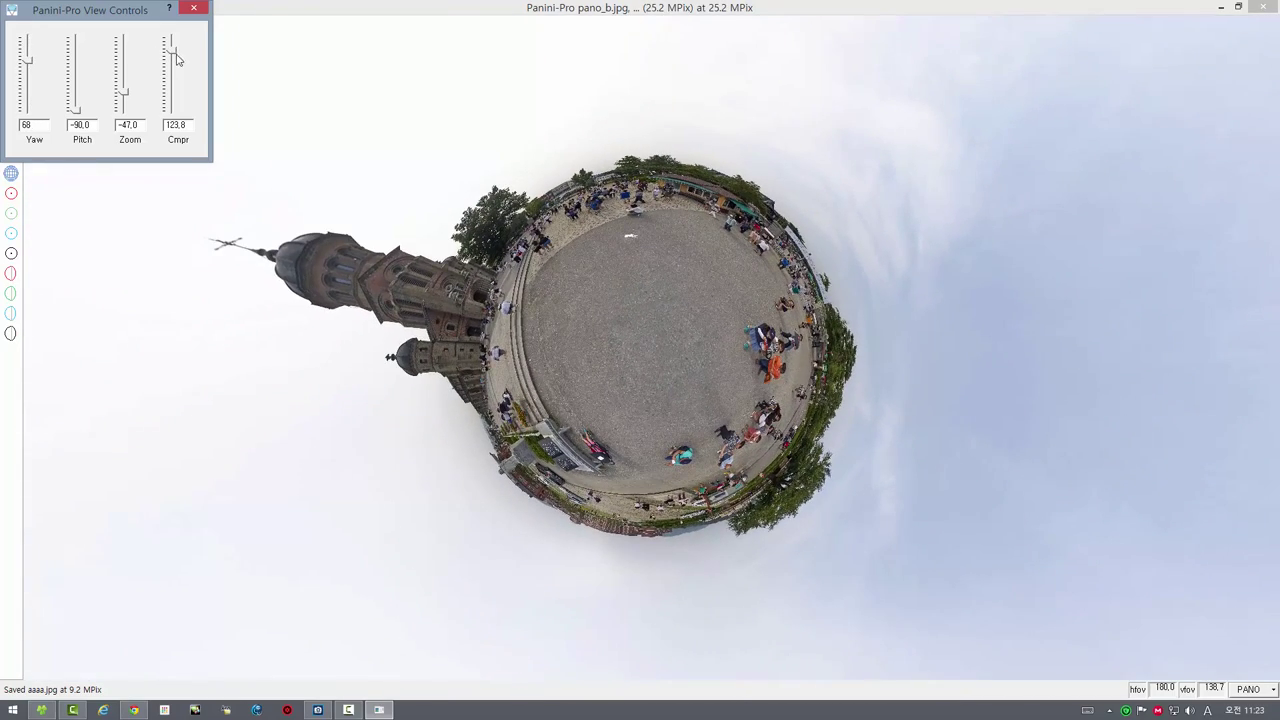
drag(173, 57, 174, 60)
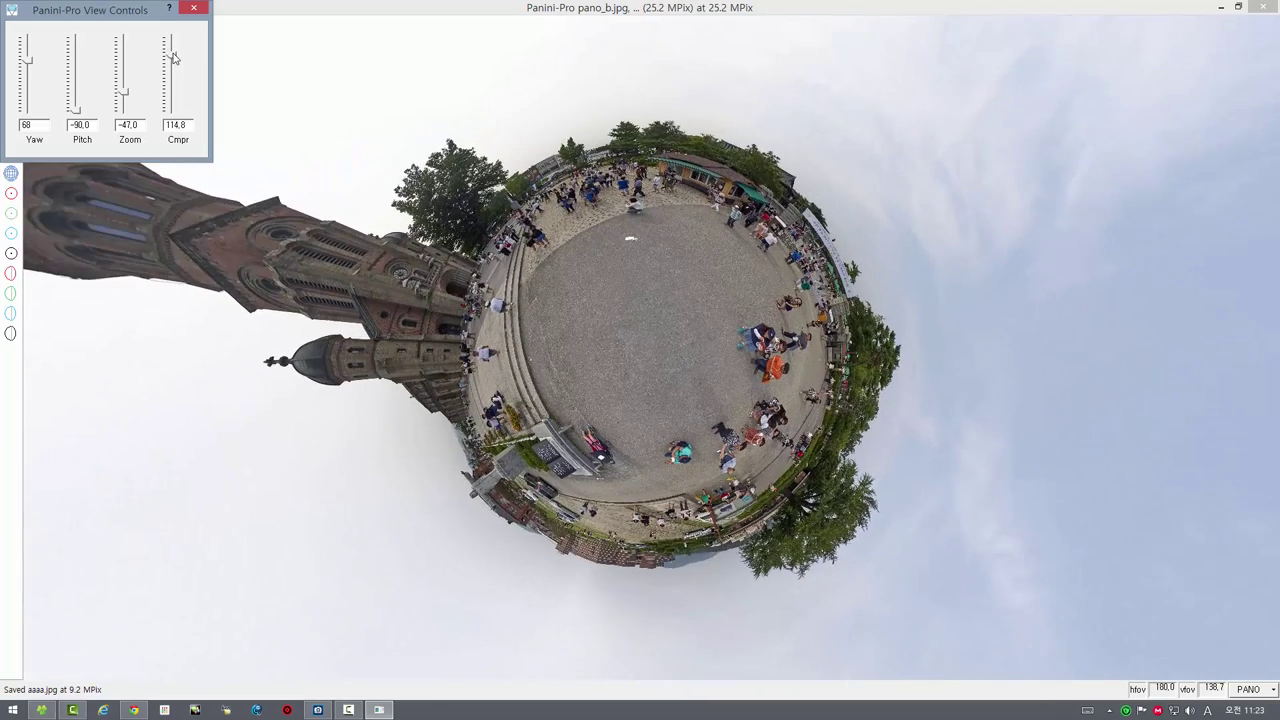